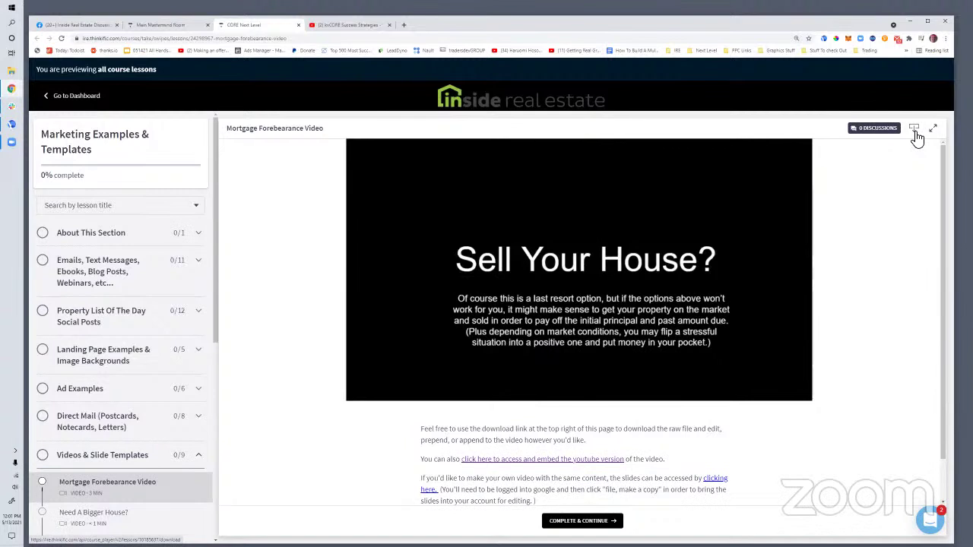
Scroll down the Mortgage Forbearance Video lesson in the Videos & Slide Templates section
scroll(536, 422, down, 1)
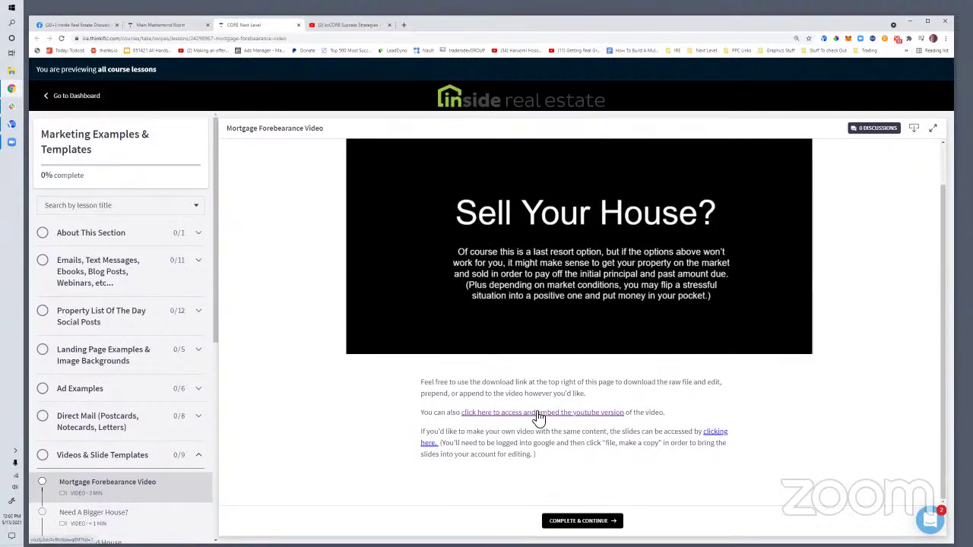
Open the lesson's YouTube version, pause it, and copy the video's web address
click(539, 413)
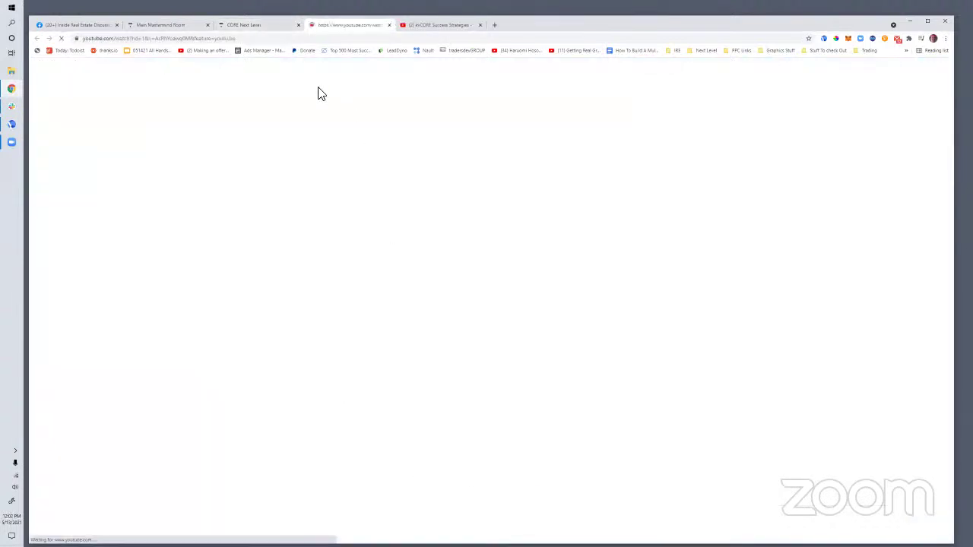
click(307, 352)
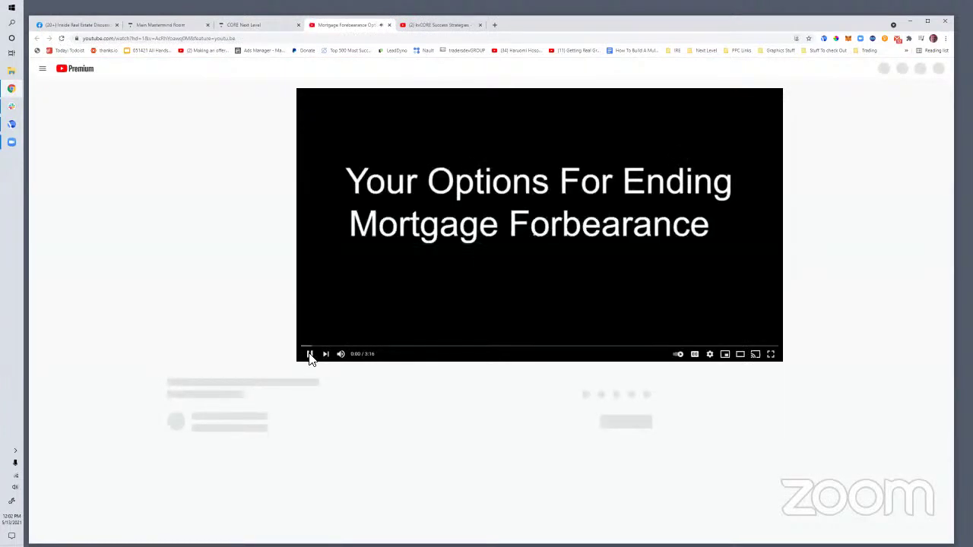
click(145, 38)
right_click(146, 38)
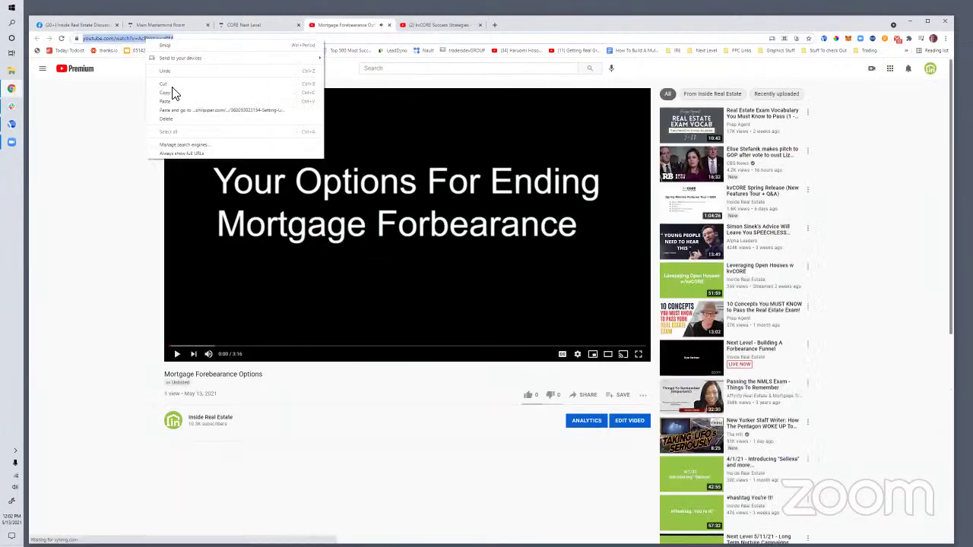
click(172, 88)
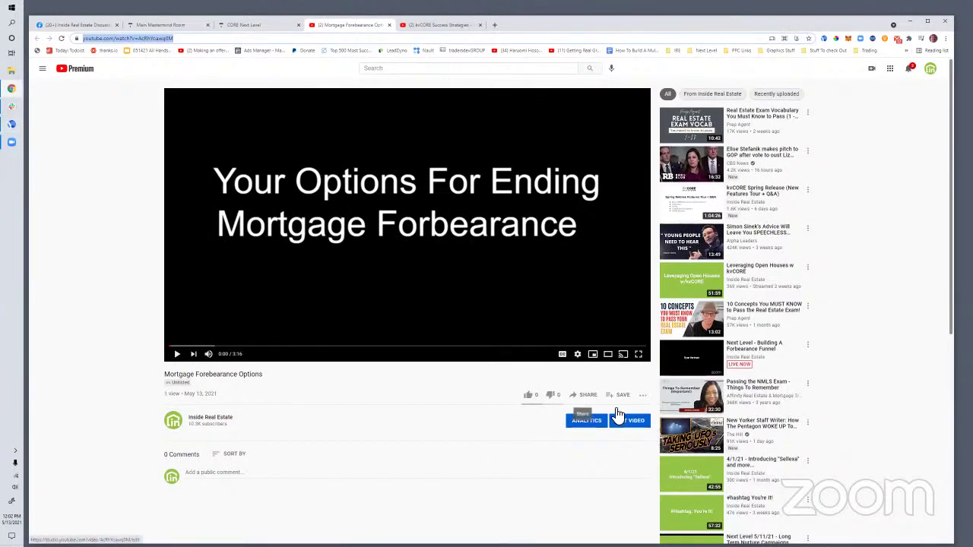
Check the video's Share > Embed code, close it, and return to the course lesson
click(585, 395)
click(414, 306)
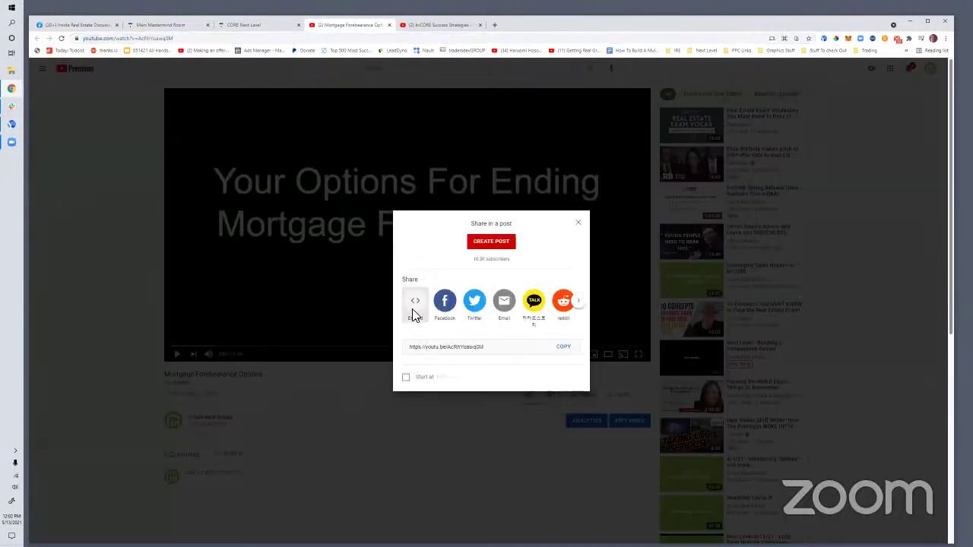
click(725, 222)
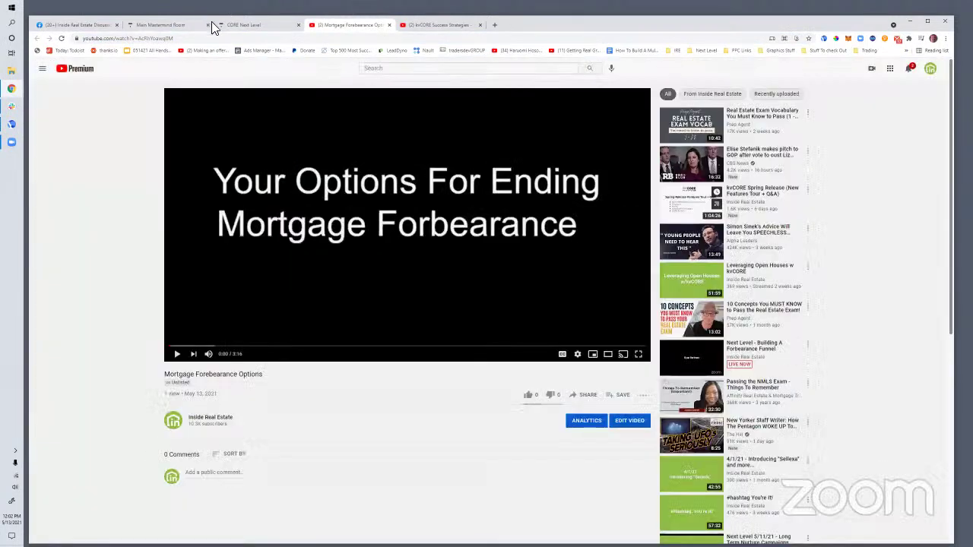
click(269, 25)
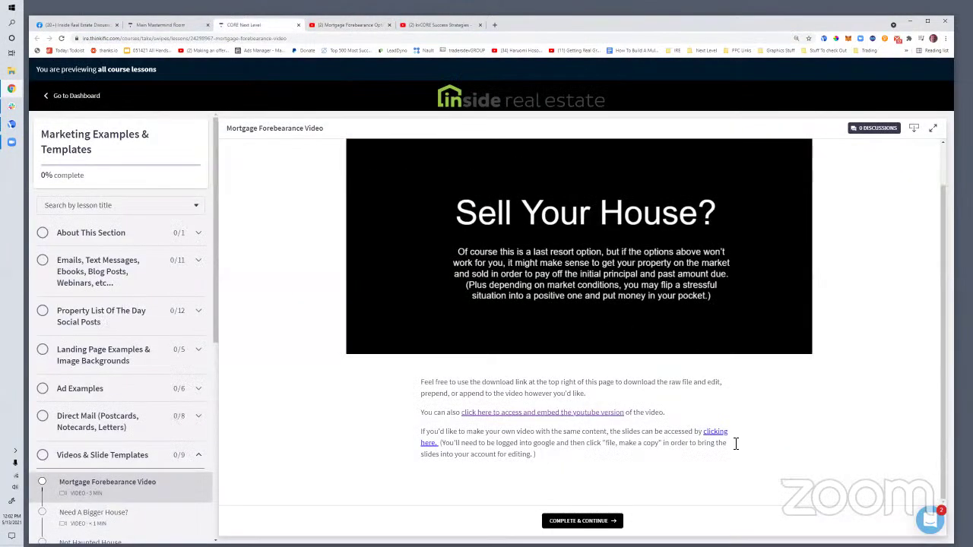
Open the Your Options For Ending Mortgage Forbearance deck, check File > Make a copy, then return to the lesson
click(428, 443)
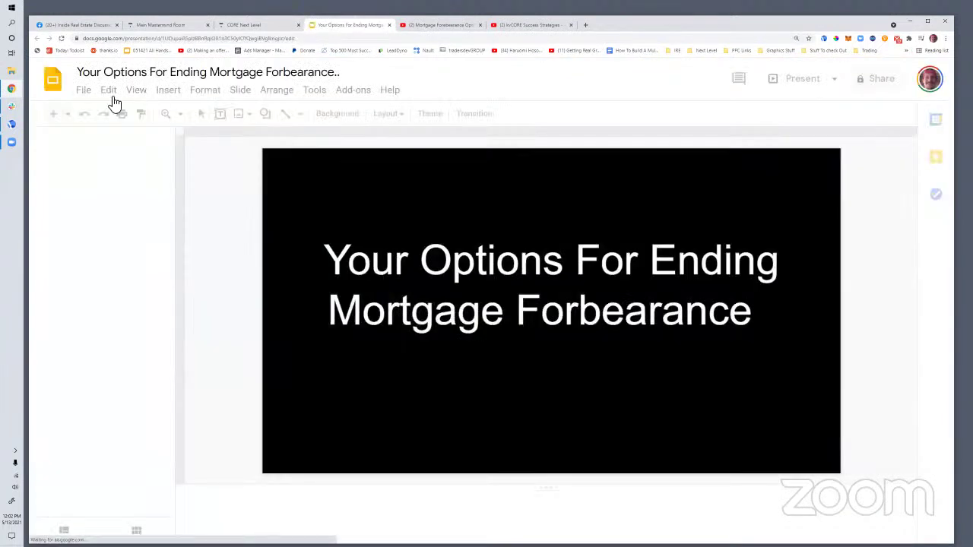
click(90, 94)
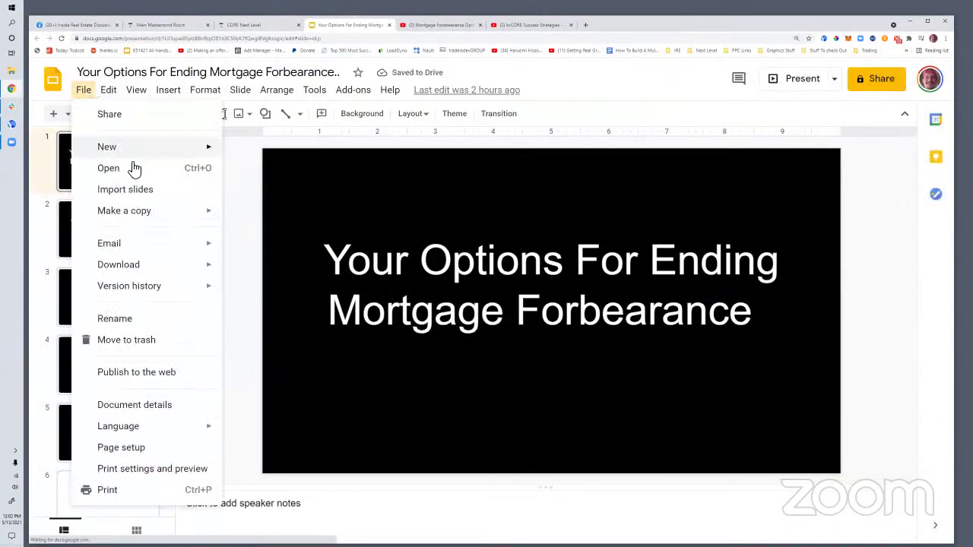
mouse_move(122, 213)
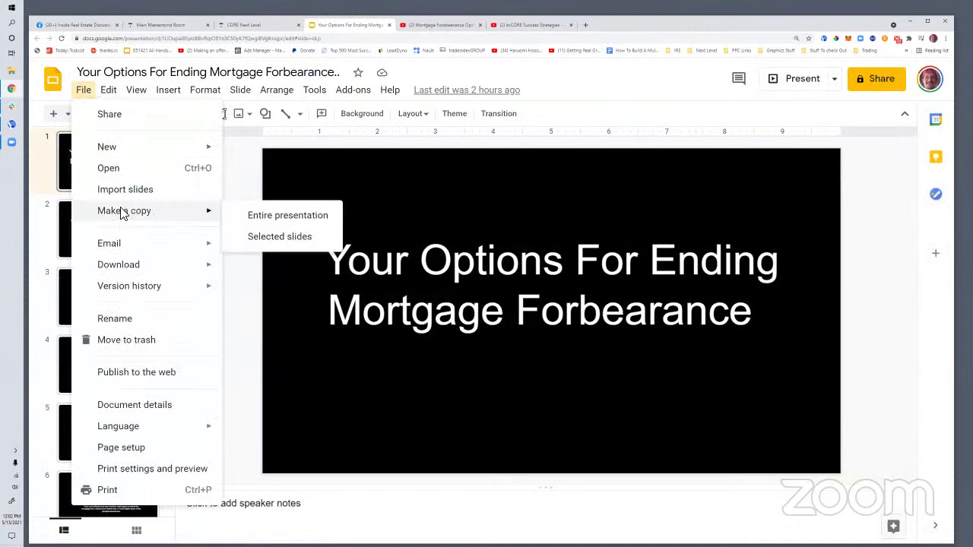
click(84, 91)
click(83, 92)
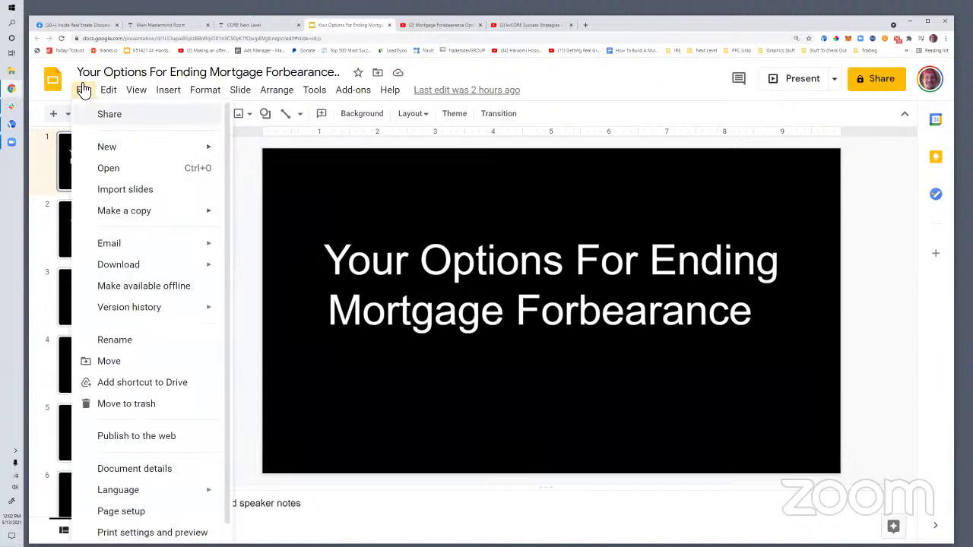
click(84, 91)
click(84, 91)
mouse_move(152, 211)
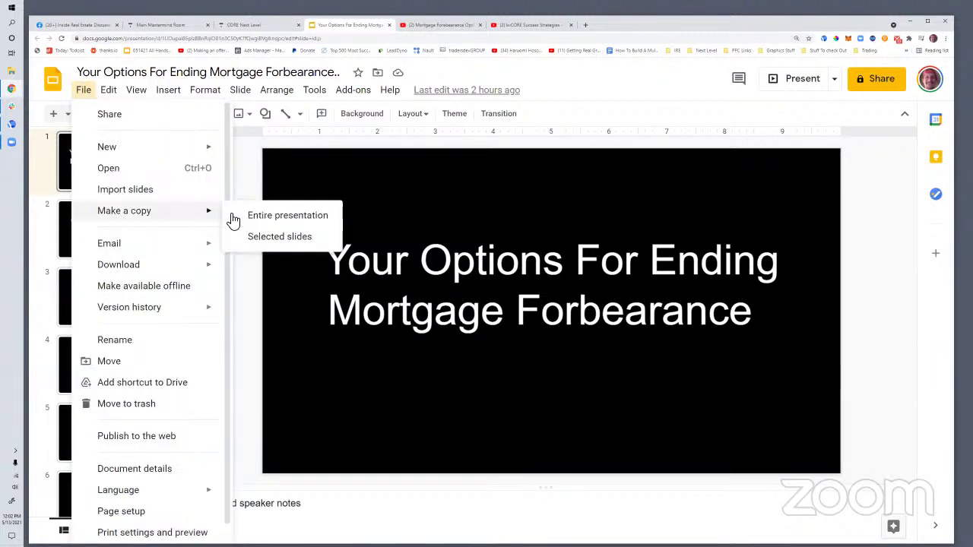
click(874, 434)
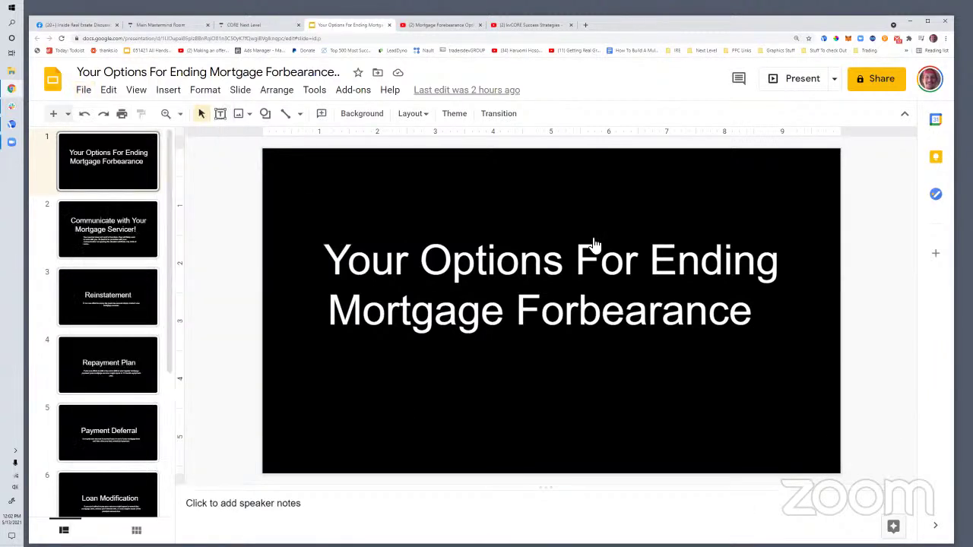
click(217, 25)
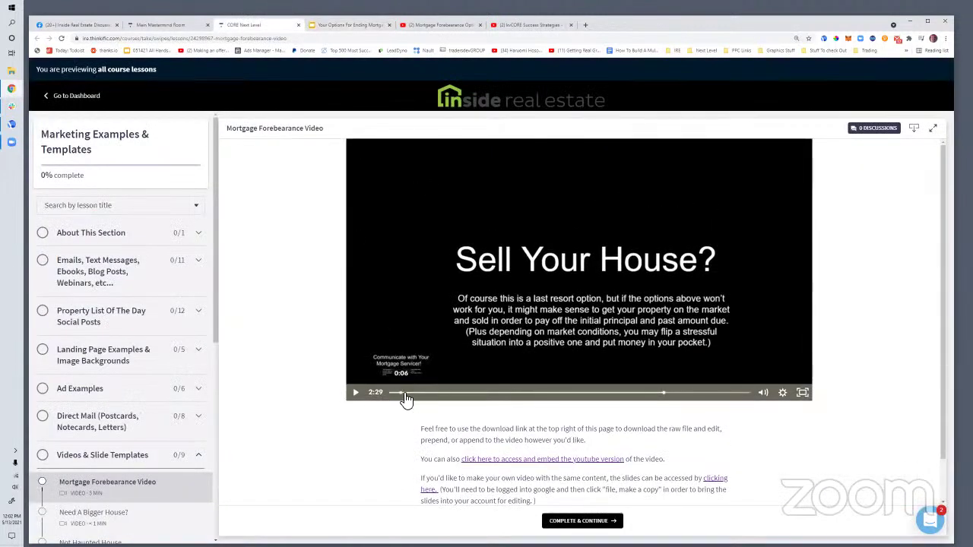
Scrub from the title slide past Covid-19 Standalone Partial Claim to the Sell Your House? slide at 2:34
click(396, 393)
click(394, 393)
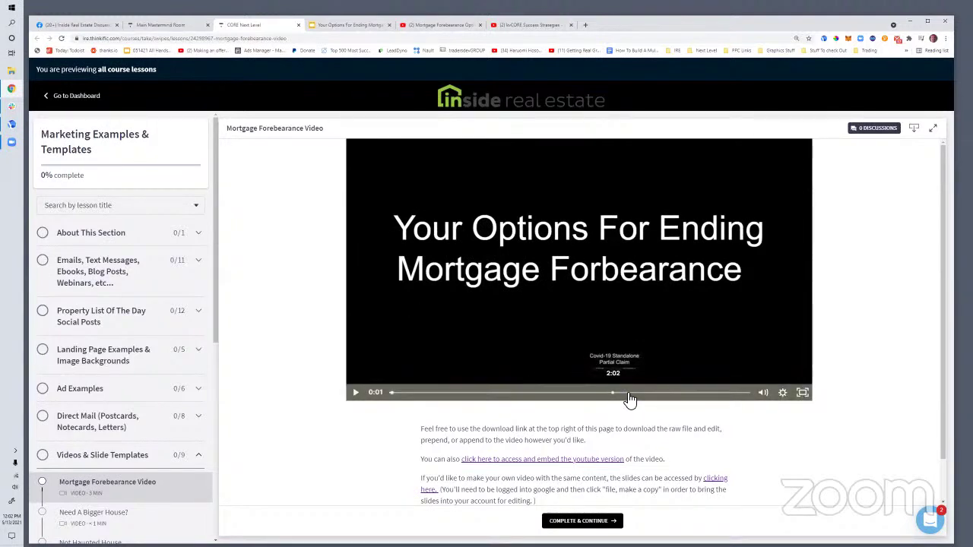
click(616, 394)
click(700, 393)
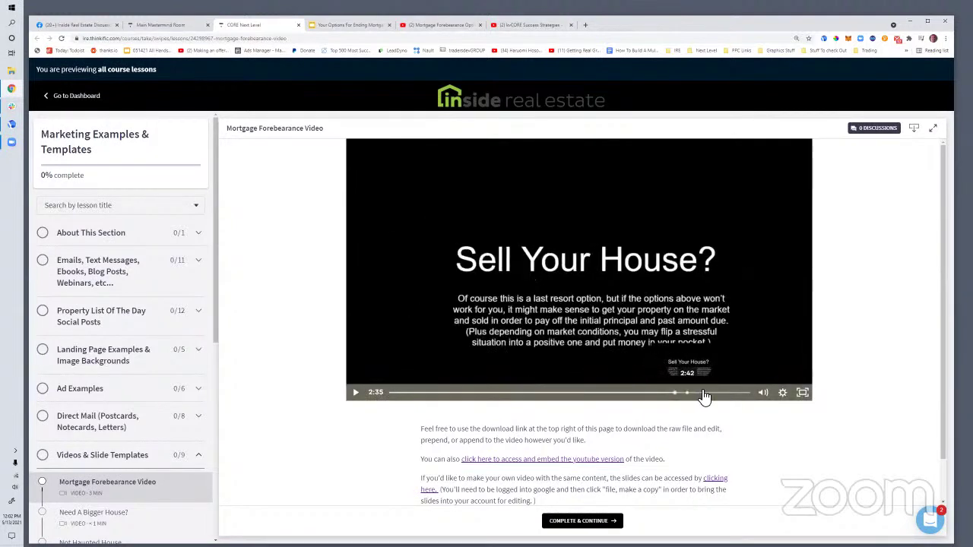
click(659, 394)
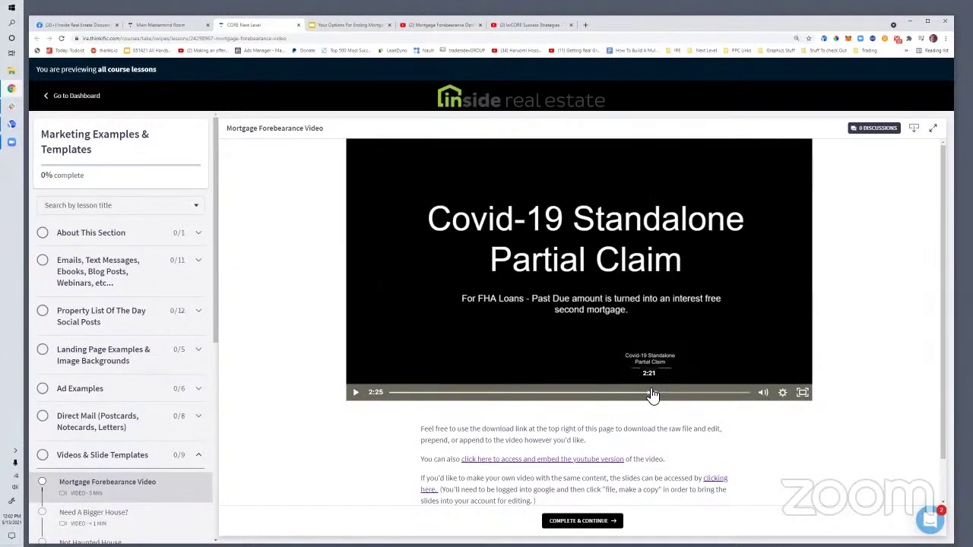
click(671, 393)
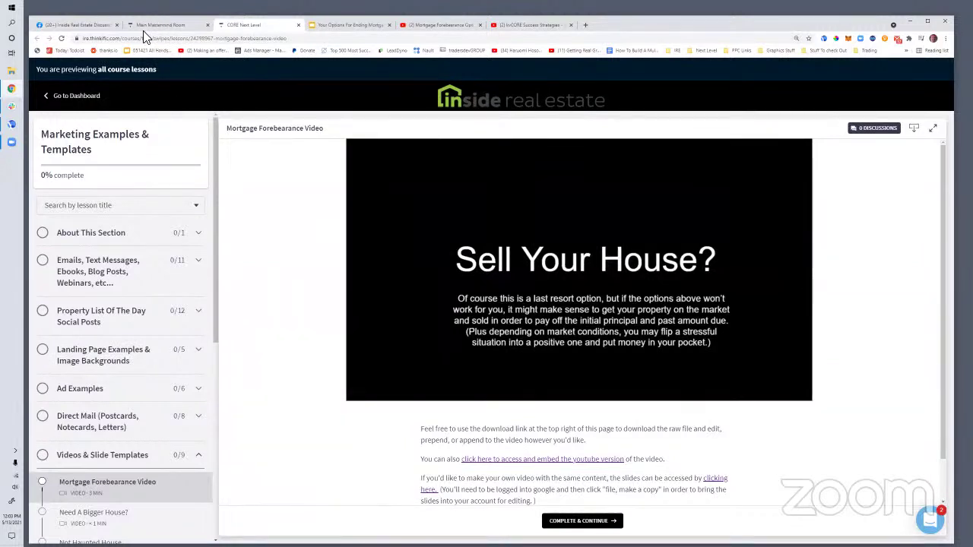
scroll(776, 289, down, 1)
scroll(775, 286, down, 2)
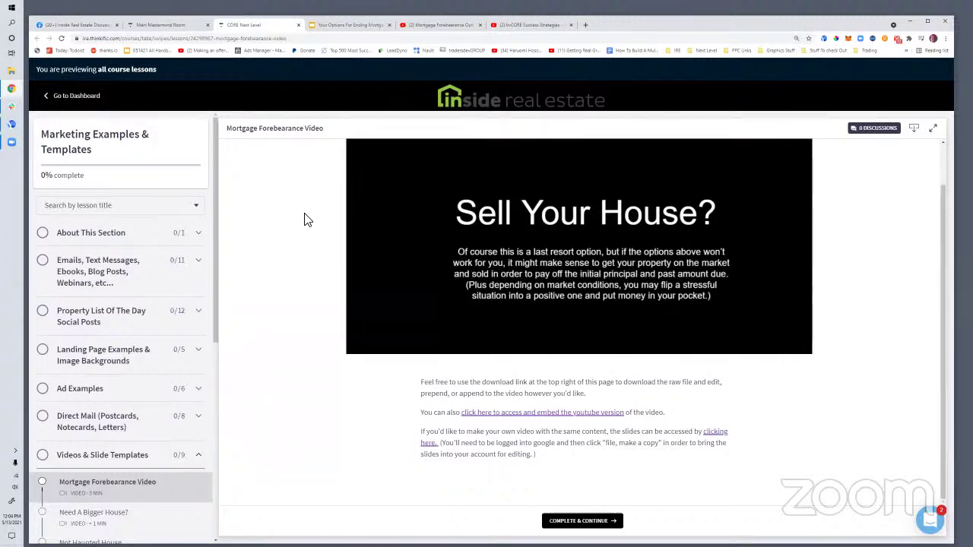
mouse_move(518, 219)
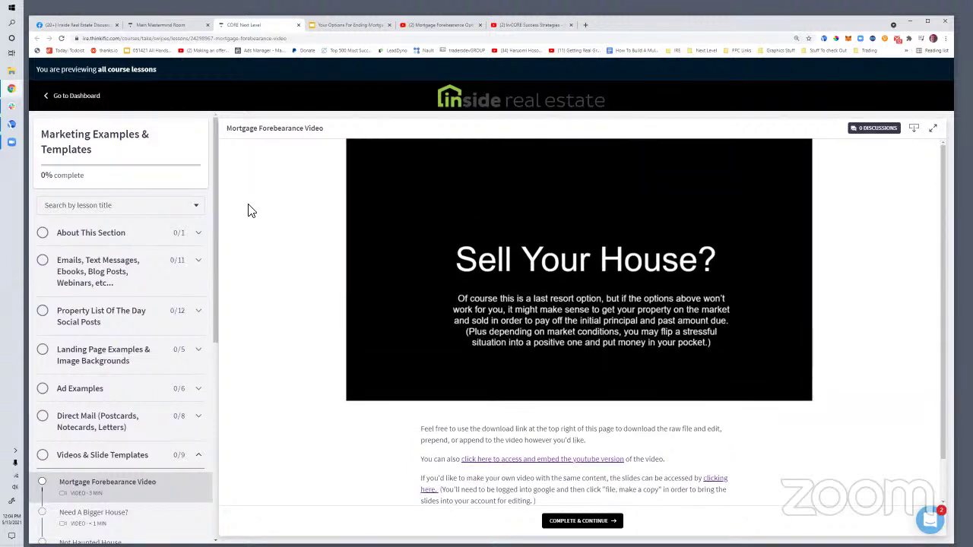
mouse_move(533, 338)
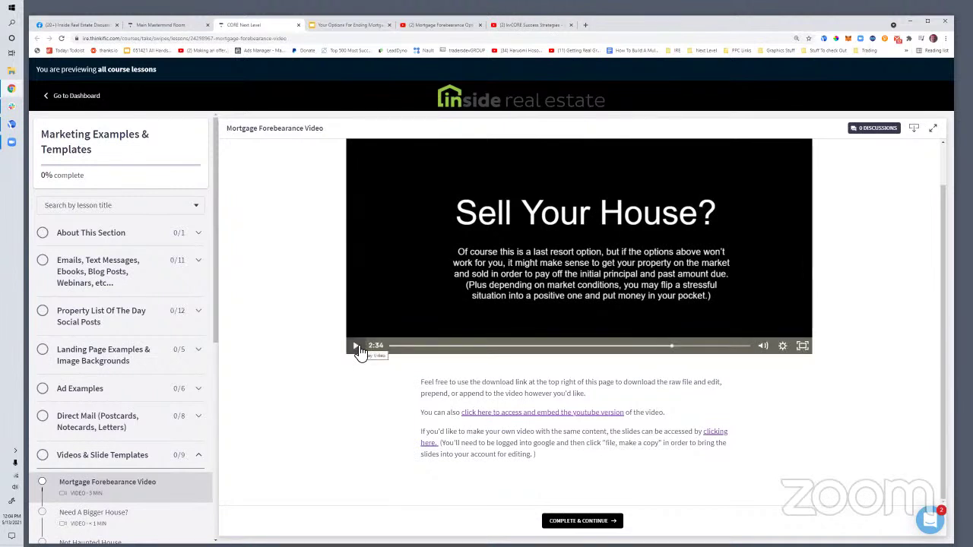
scroll(327, 266, up, 1)
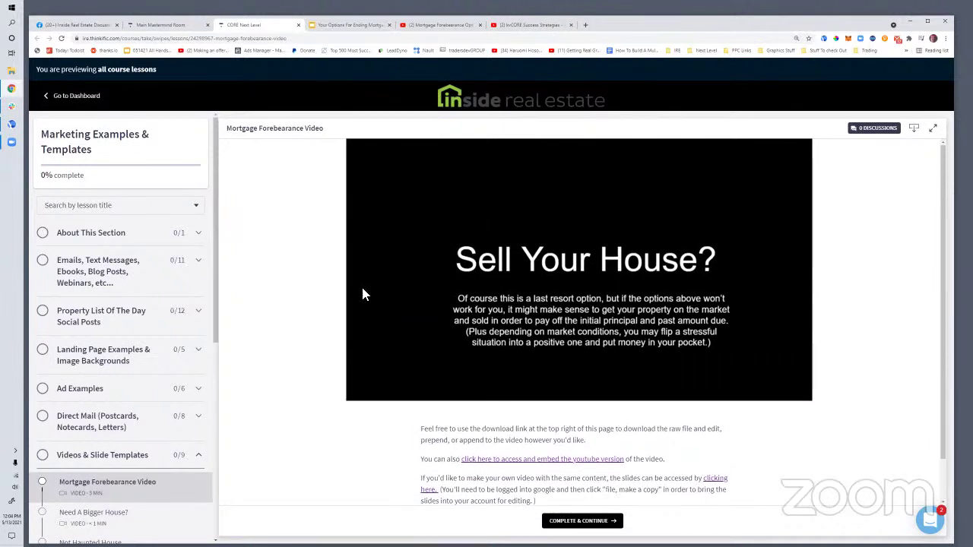
Copy the YouTube video's iframe embed code from Share > Embed and open a new tab
click(447, 24)
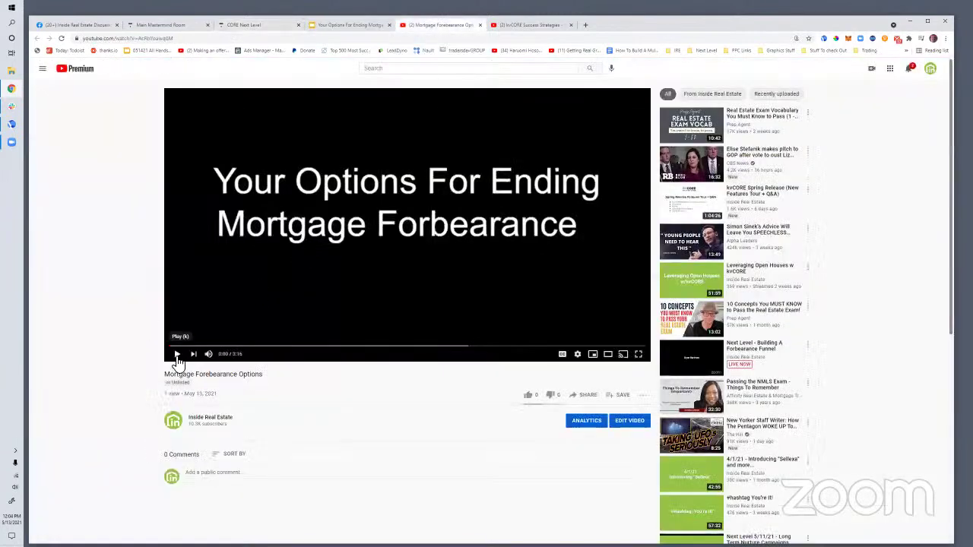
click(589, 397)
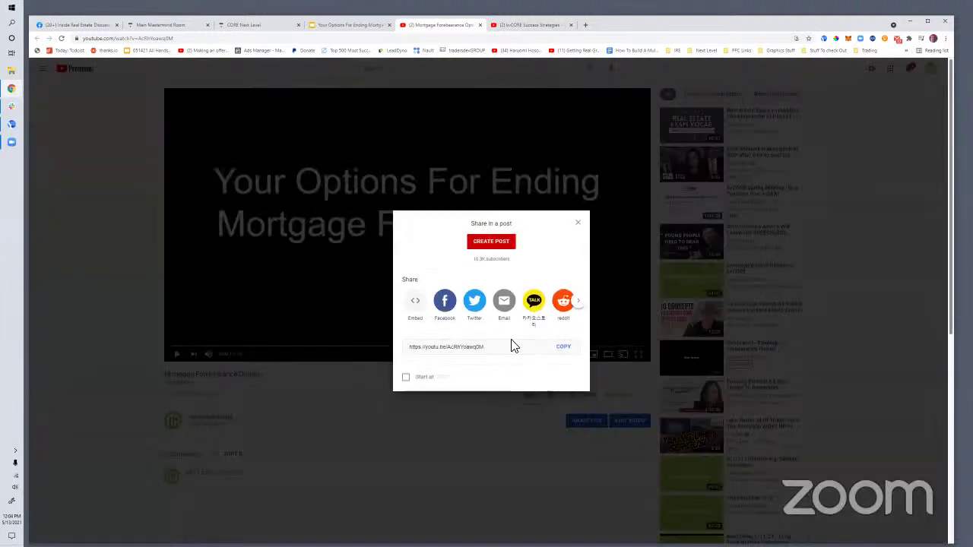
click(415, 303)
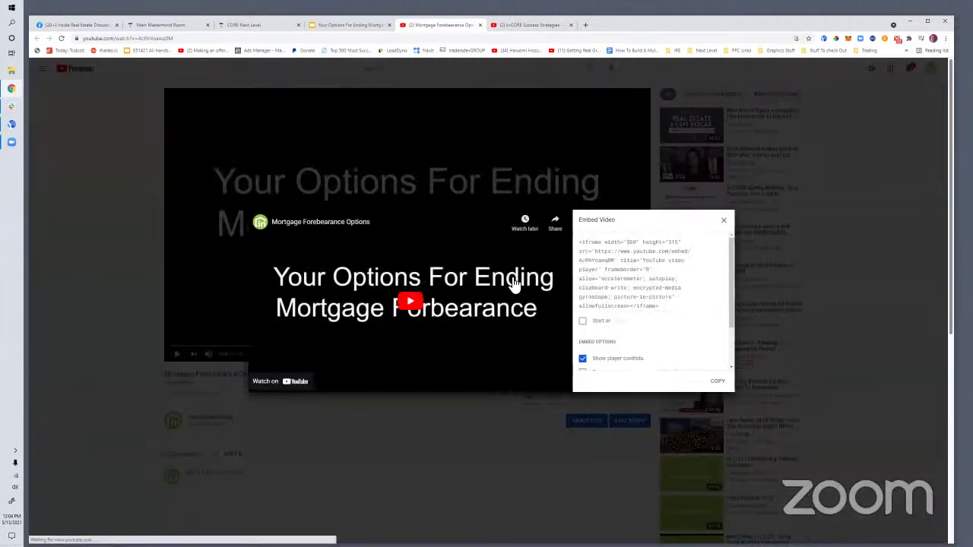
click(602, 269)
right_click(599, 250)
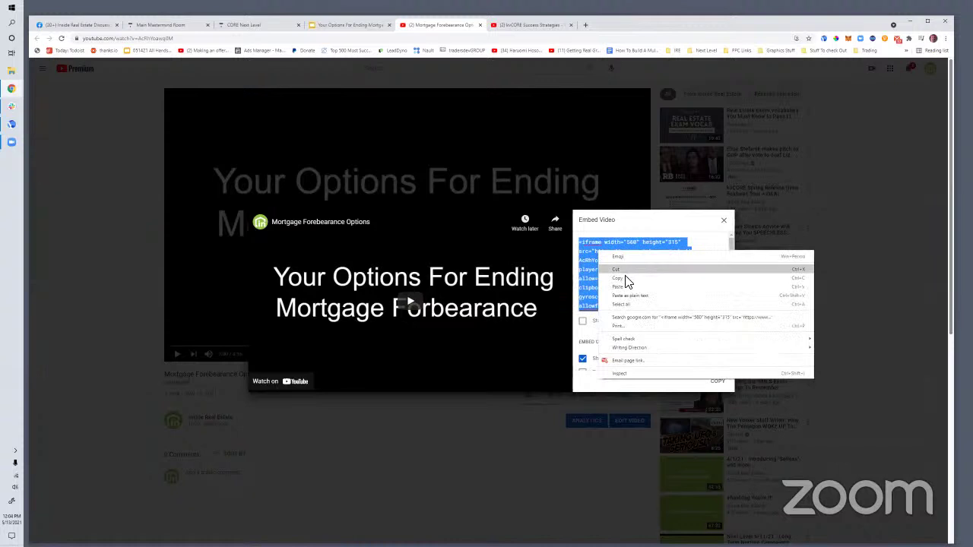
click(630, 278)
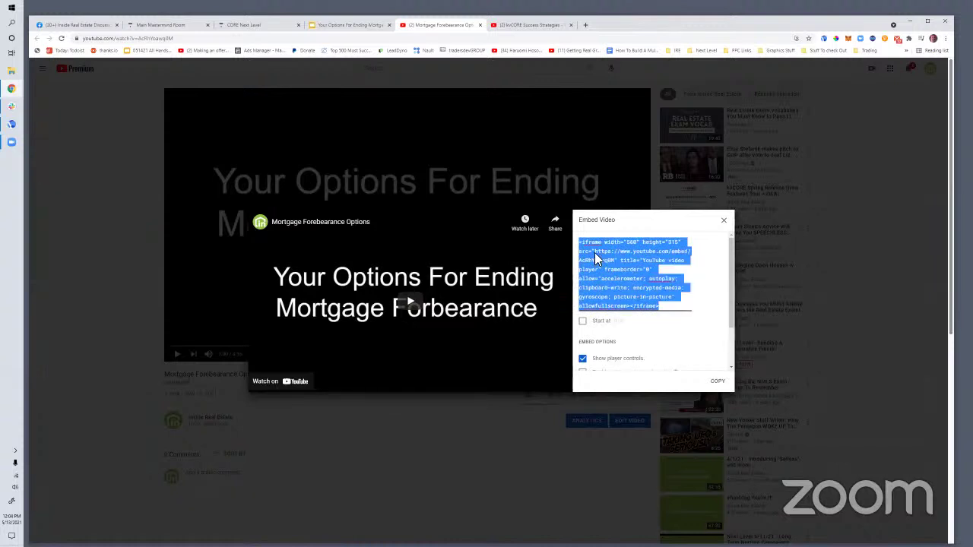
click(587, 24)
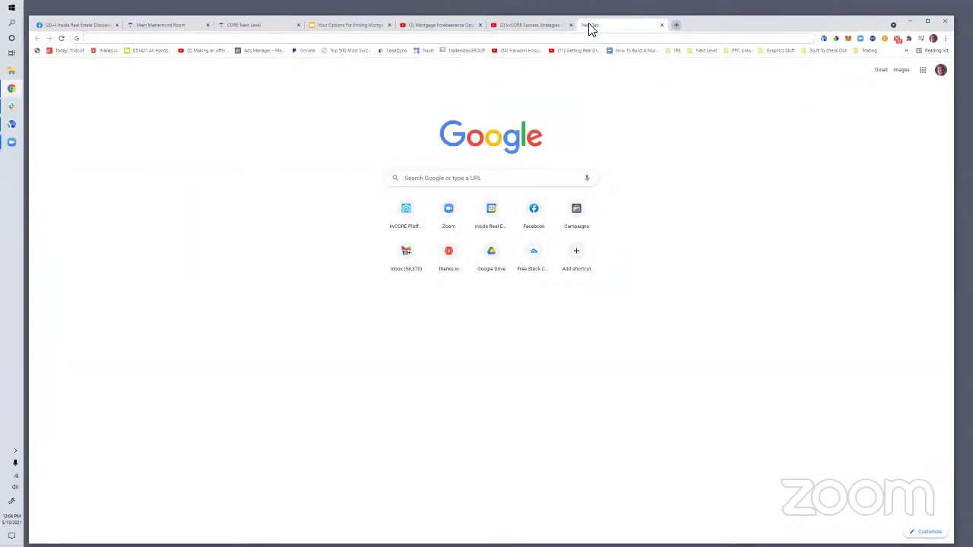
Open kvCORE, search Super Admin > Users for the agent's e-mail, and log in as that user
text(kv)
key(Return)
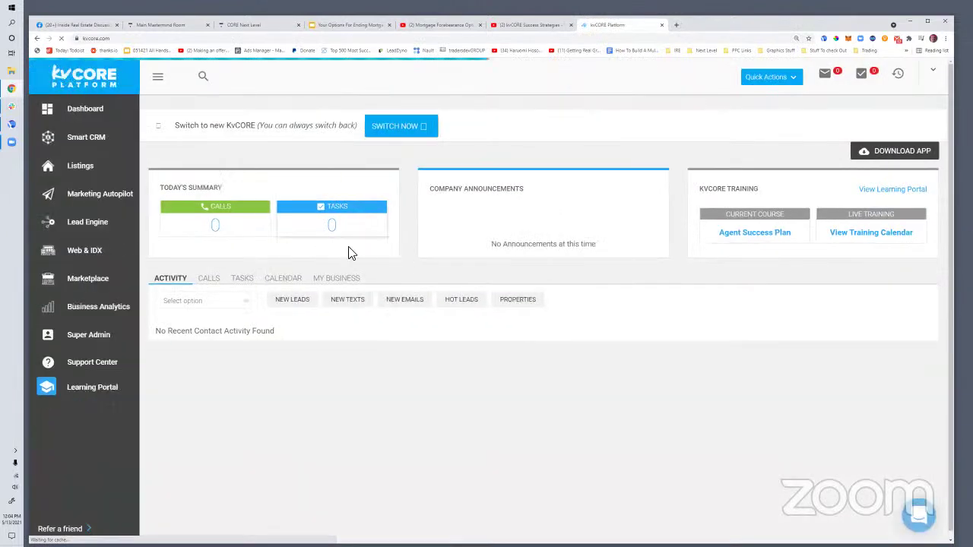
click(81, 337)
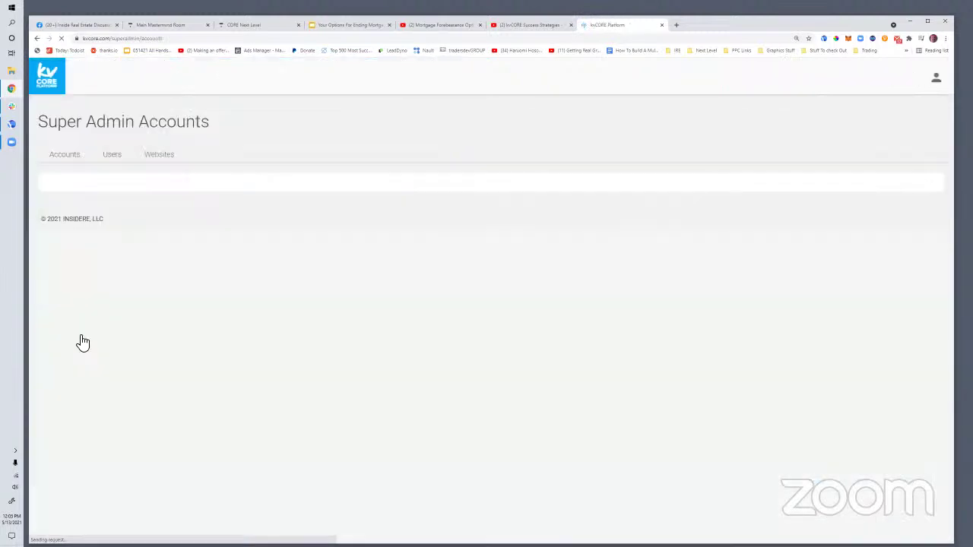
click(112, 158)
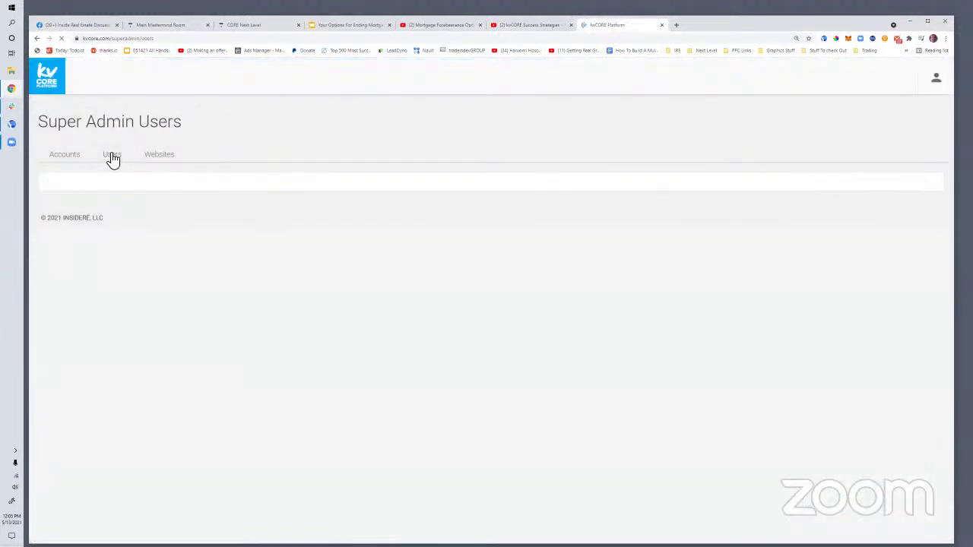
click(99, 191)
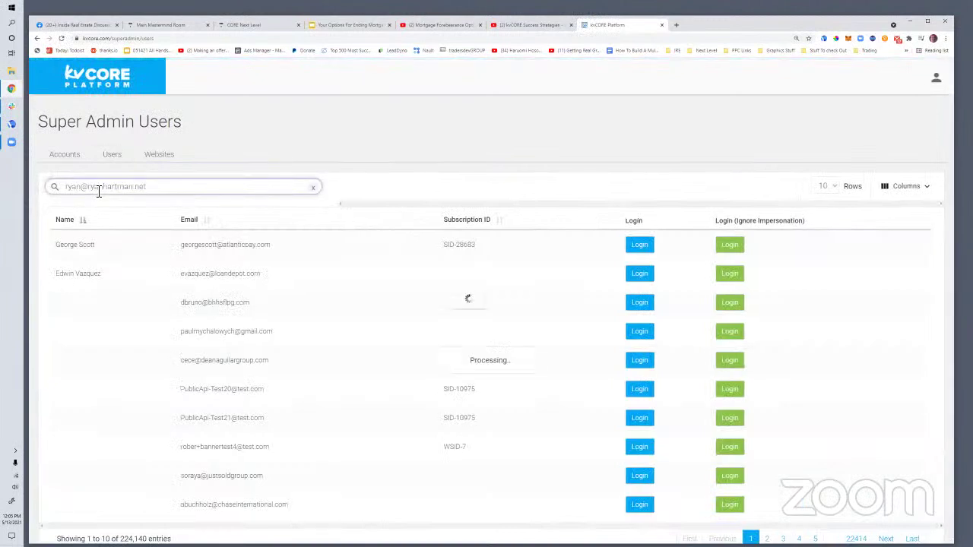
click(605, 247)
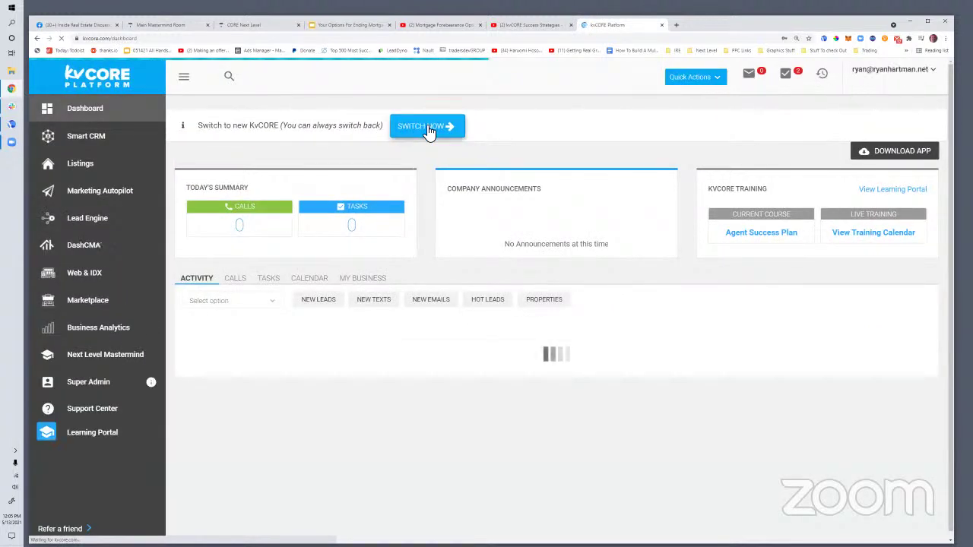
Switch to the new kvCORE interface and add a new post via Quick Actions > Blog Posts
click(428, 129)
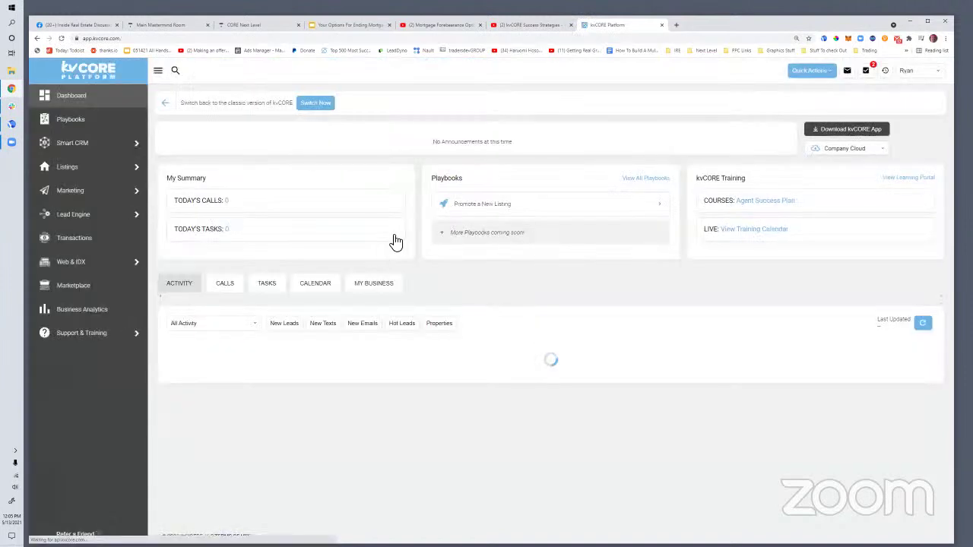
click(97, 40)
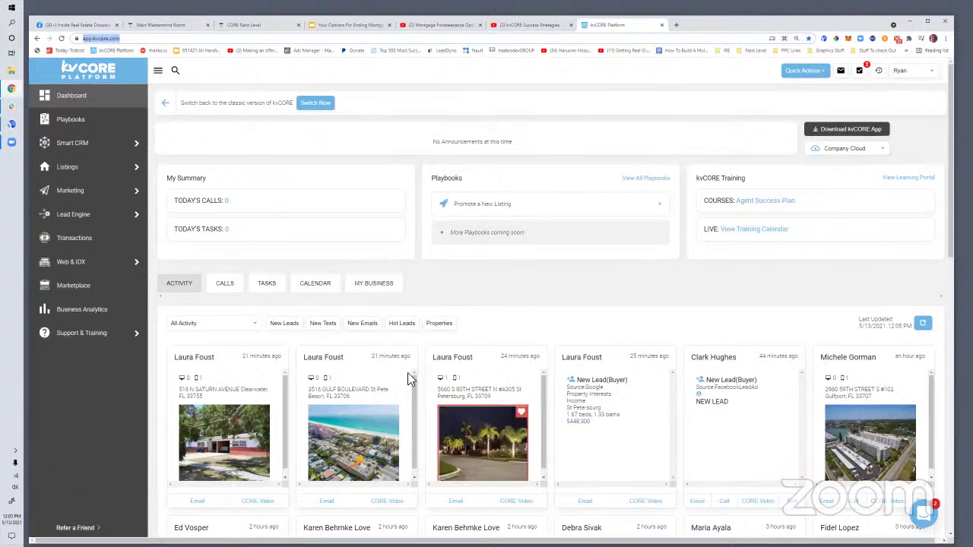
click(821, 73)
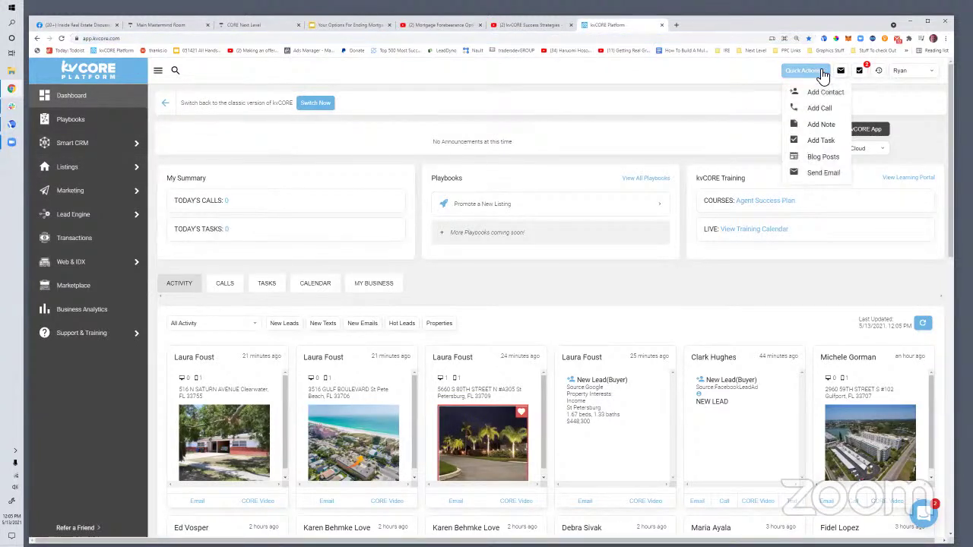
click(821, 158)
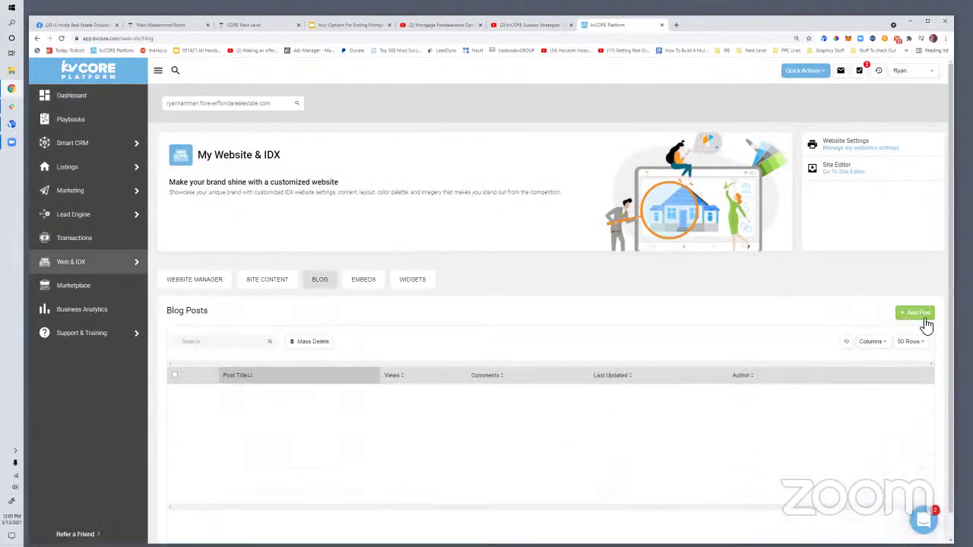
click(921, 318)
Title the post 'Some Options For You If Your Mortgage Is In Forbearance'
click(411, 152)
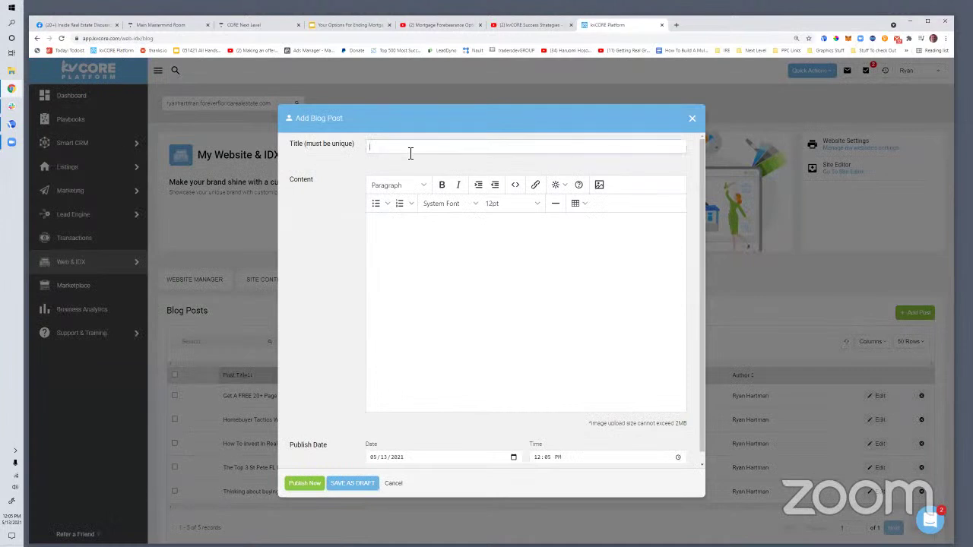
text(If You're Mortgage Al)
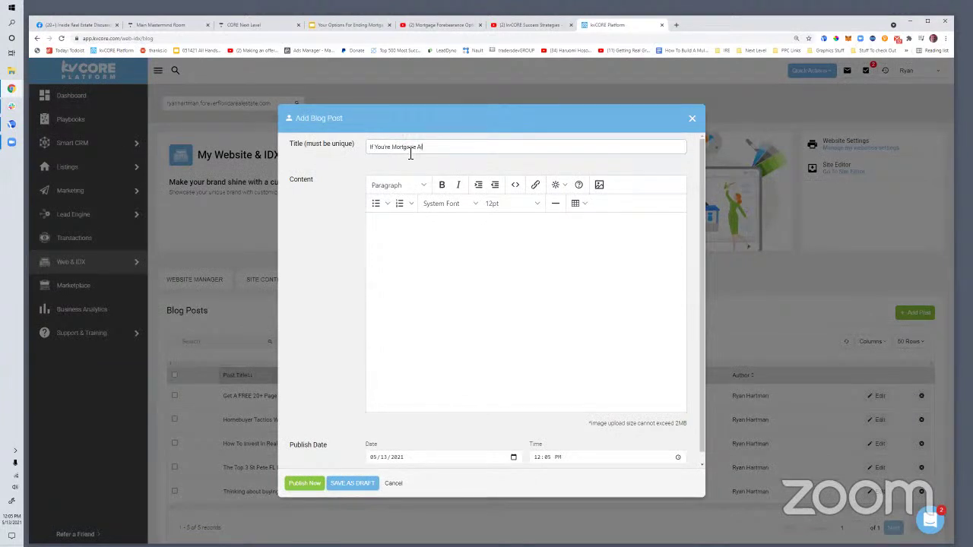
key(BackSpace)
key(BackSpace)
key(BackSpace)
key(BackSpace)
key(BackSpace)
key(BackSpace)
key(BackSpace)
key(BackSpace)
key(BackSpace)
key(BackSpace)
key(BackSpace)
key(BackSpace)
key(BackSpace)
key(BackSpace)
text(Mort)
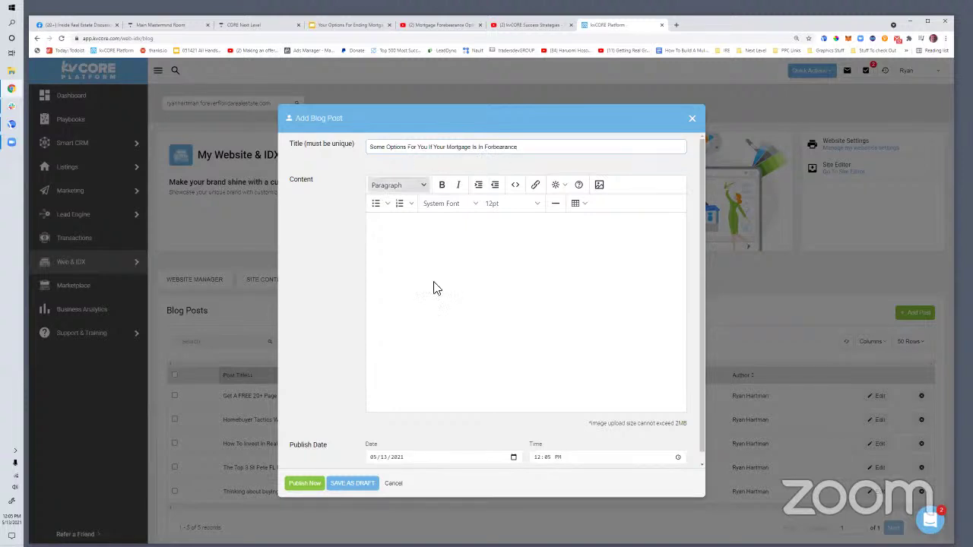
click(427, 263)
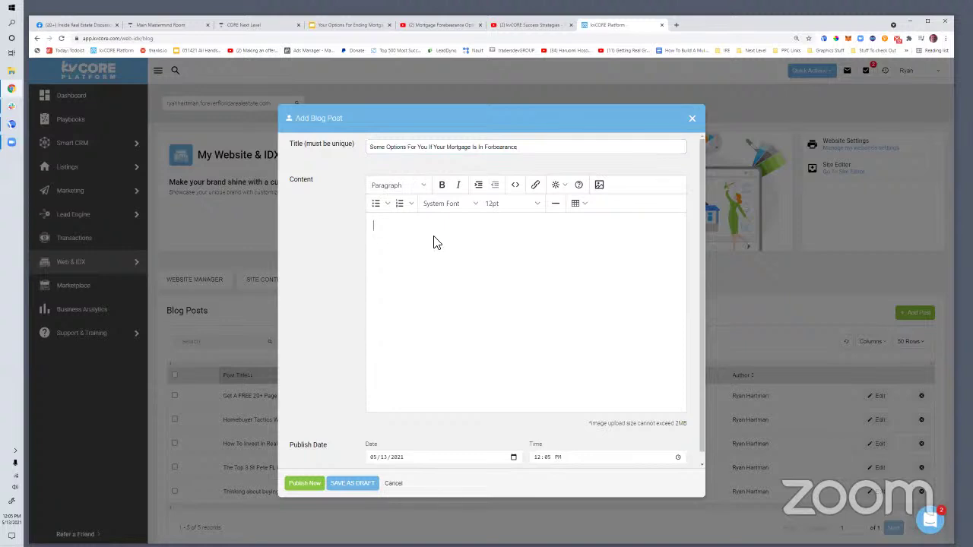
Paste the YouTube embed code into the post's HTML source and add blank lines above it
click(516, 187)
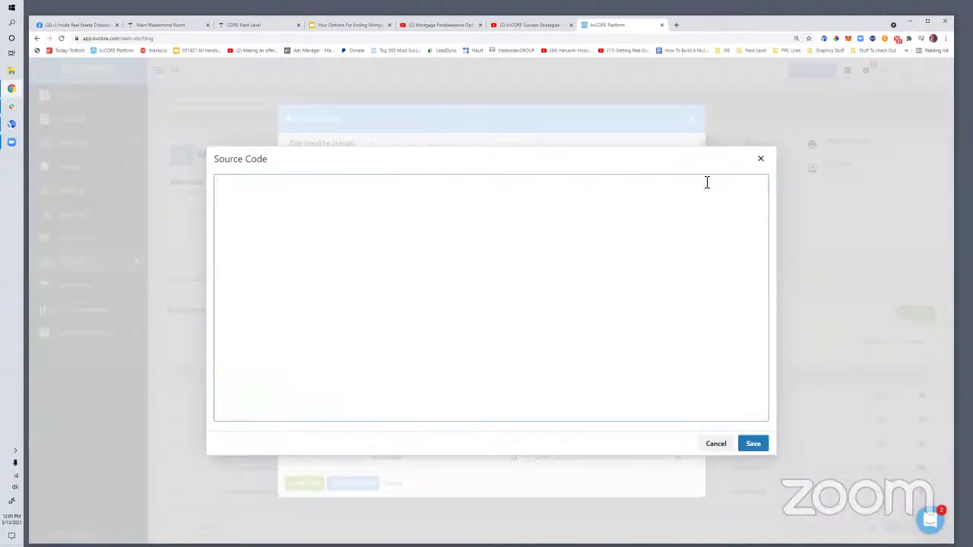
click(759, 161)
click(516, 187)
text(<iframe width="560" height="315" src="https://www.youtube.com/embed/AcRhYoawq0M" title="YouTube video player" frameborder="0" allow="accelerometer; autoplay; clipboard-write; encrypted-media; gyroscope; picture-in-picture" allowfullscreen></iframe>)
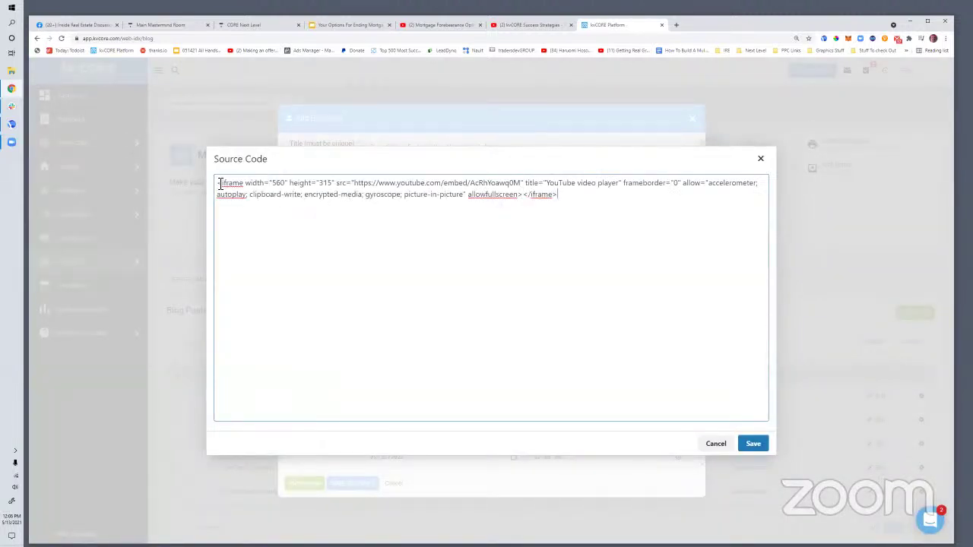
click(219, 185)
key(Return)
key(Return)
key(Return)
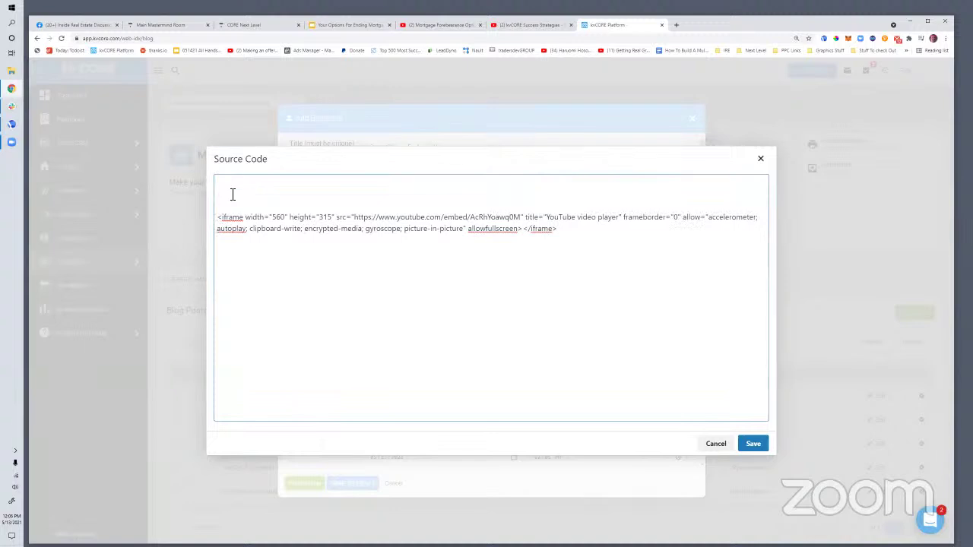
Type two intro paragraphs about forbearance options, negotiating with servicers, and listing the house to sell
text(If your mortgage is currently in forbearance, you d)
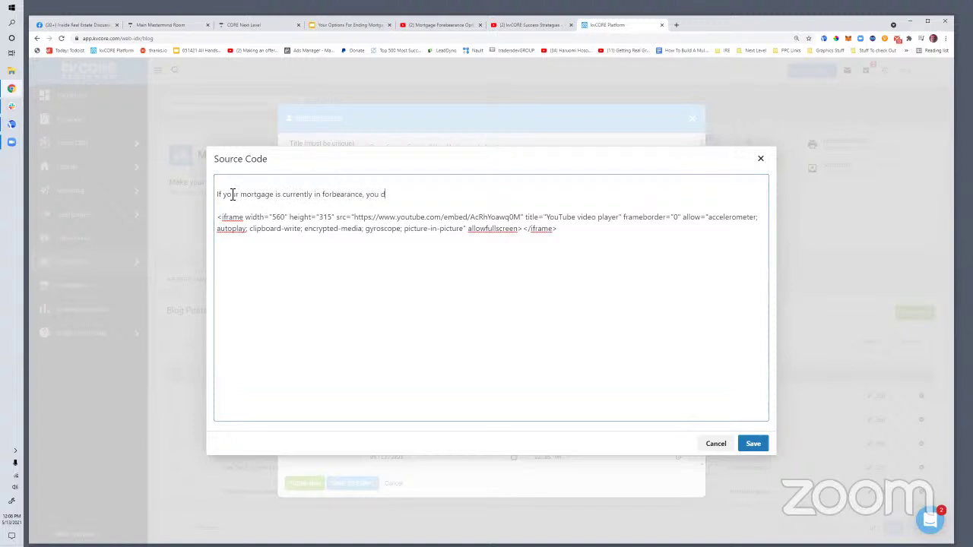
text(o have some options.)
key(Return)
key(Return)
text(In the video)
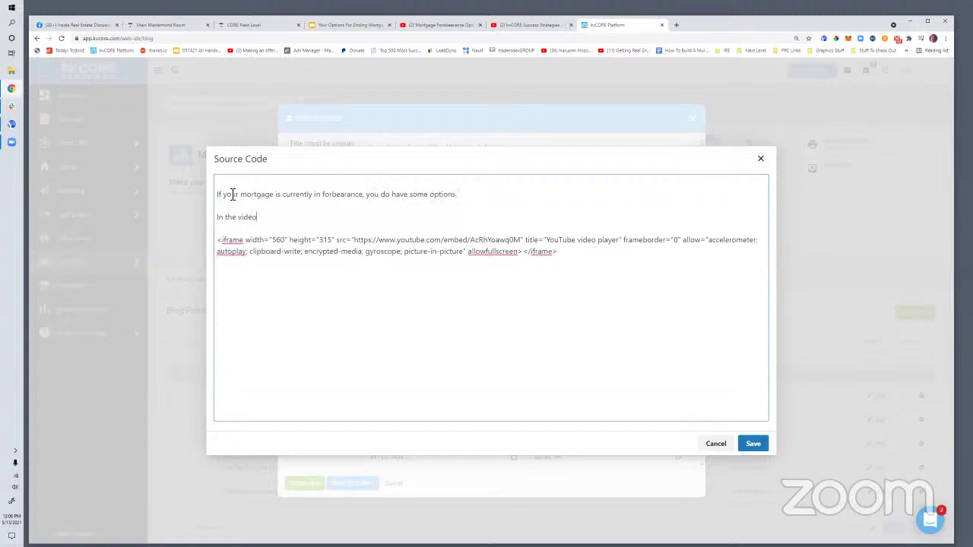
text( below we explore some)
text(ideas that yo)
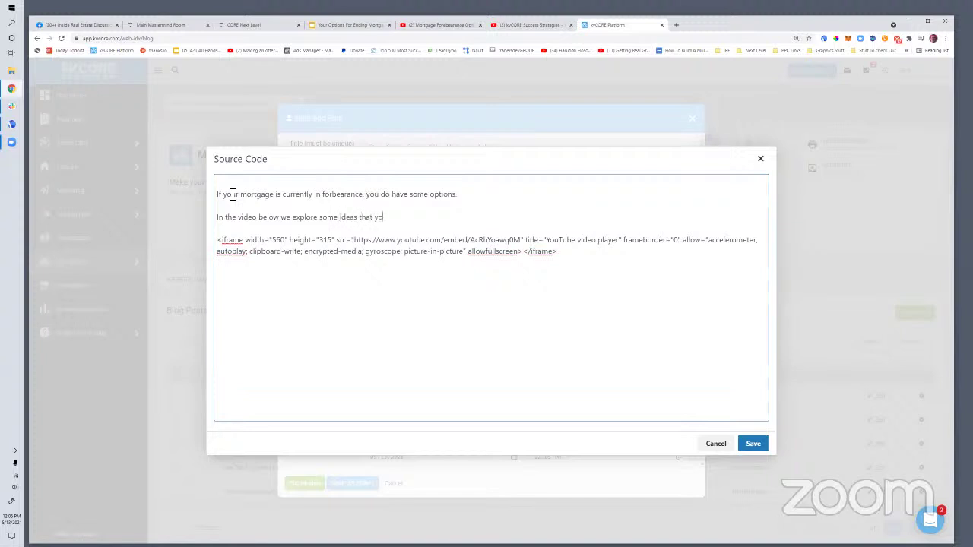
text(u might negotiate with your current mortgage services, and a)
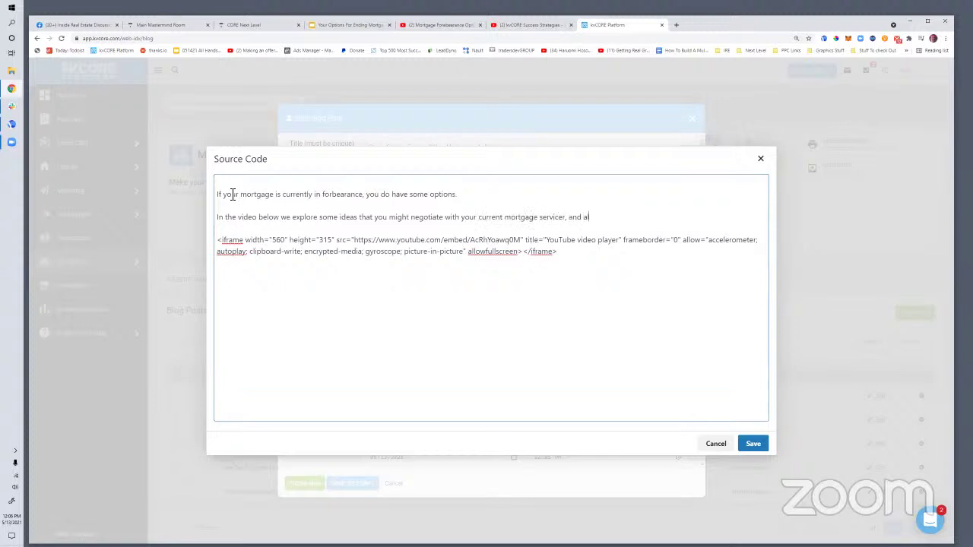
text(lso mention aon)
text(other optio)
key(BackSpace)
key(BackSpace)
key(BackSpace)
key(BackSpace)
key(BackSpace)
key(BackSpace)
key(BackSpace)
key(BackSpace)
key(BackSpace)
key(BackSpace)
text(the option of possibly )
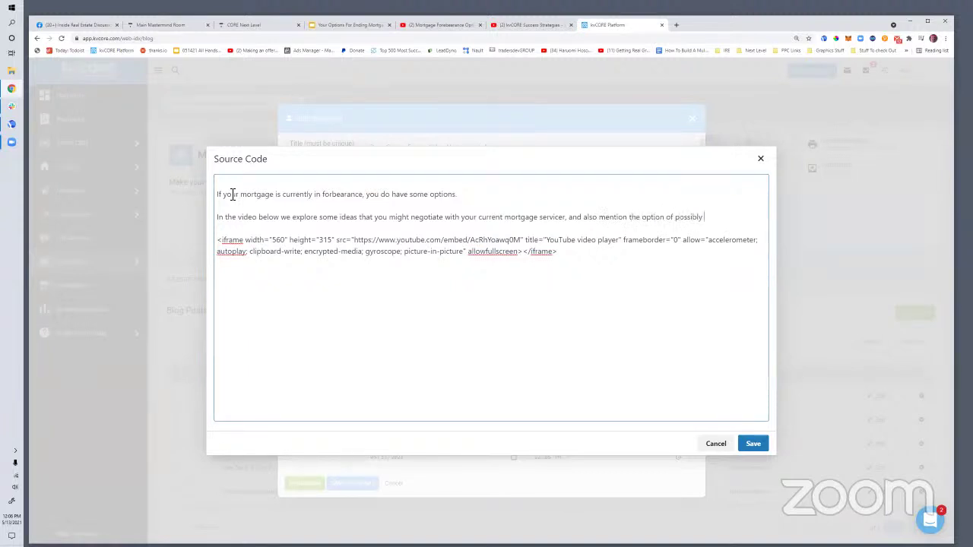
text(listing your house na)
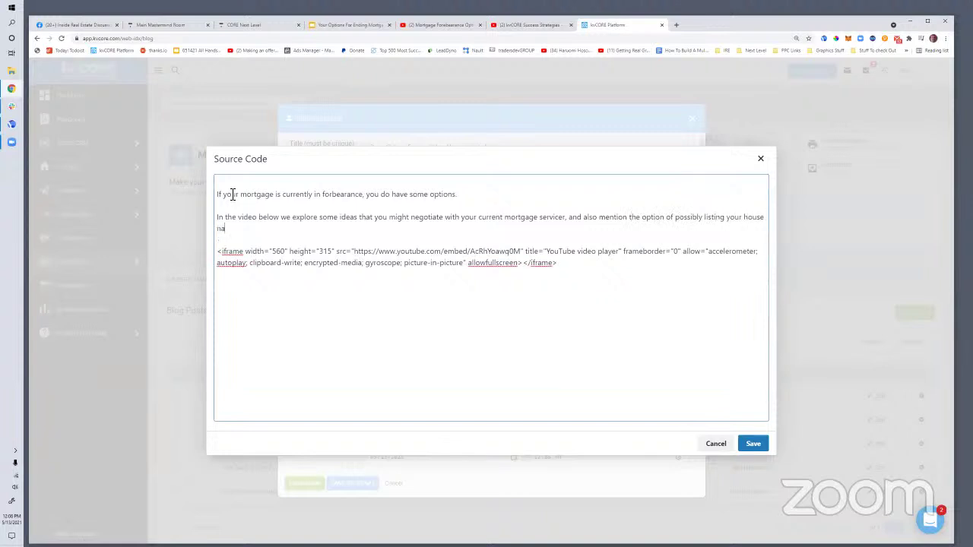
key(BackSpace)
key(BackSpace)
text(and sell)
Add a blank line above the embed code and save the HTML into the post body
drag(262, 229, 202, 190)
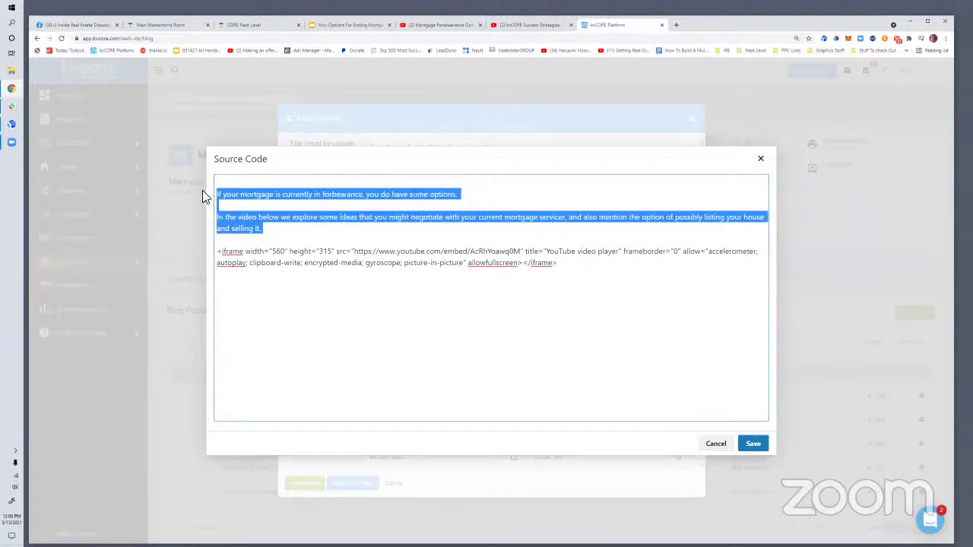
click(297, 278)
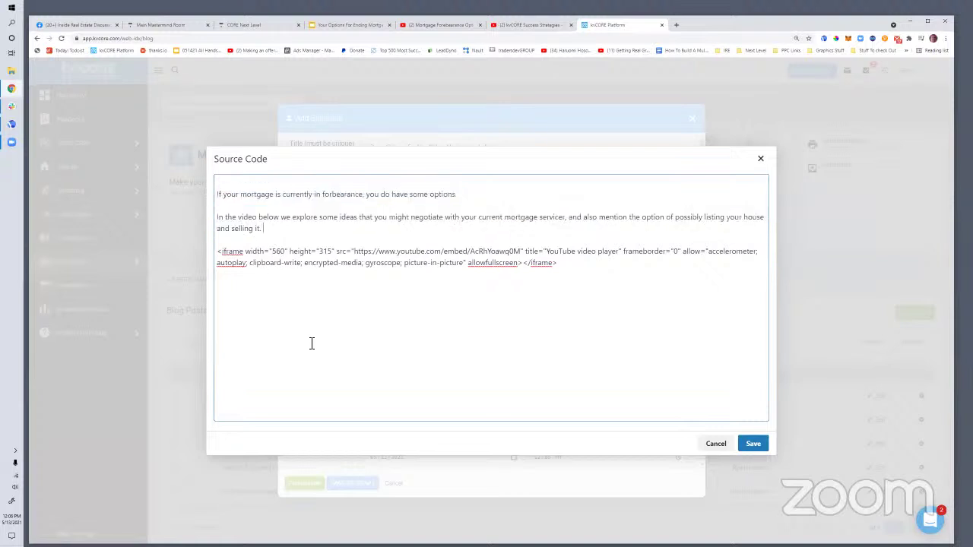
key(Return)
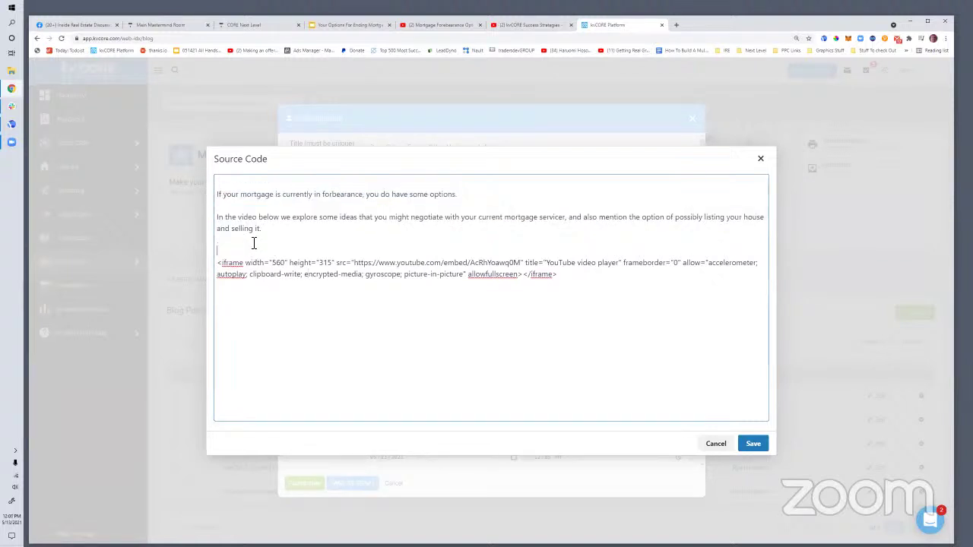
click(752, 444)
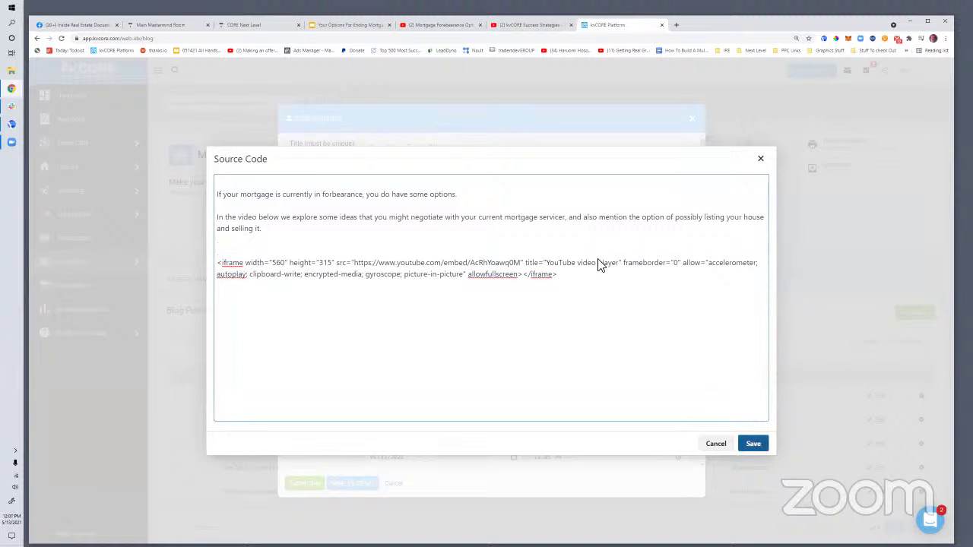
click(616, 228)
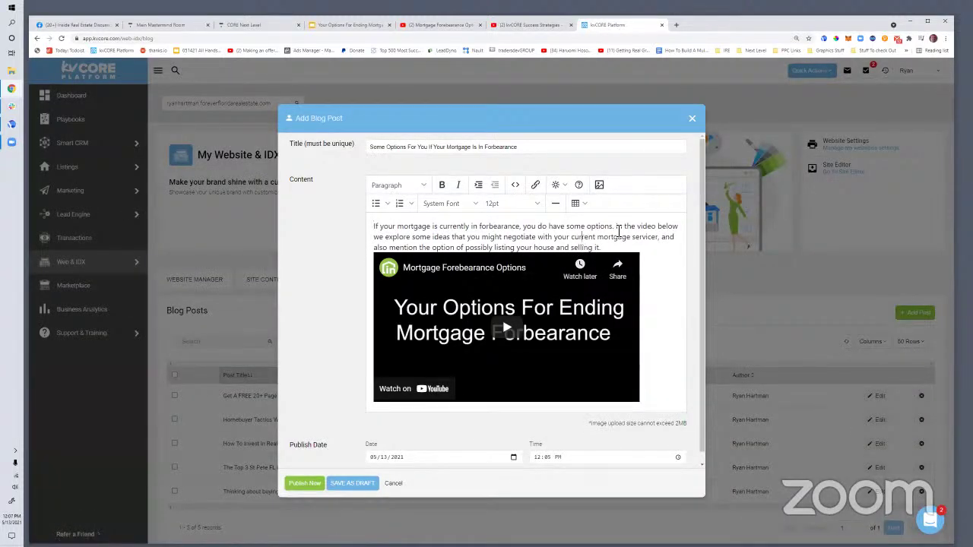
Split the intro into two paragraphs and rejoin the stray 'it.' to its sentence
key(Return)
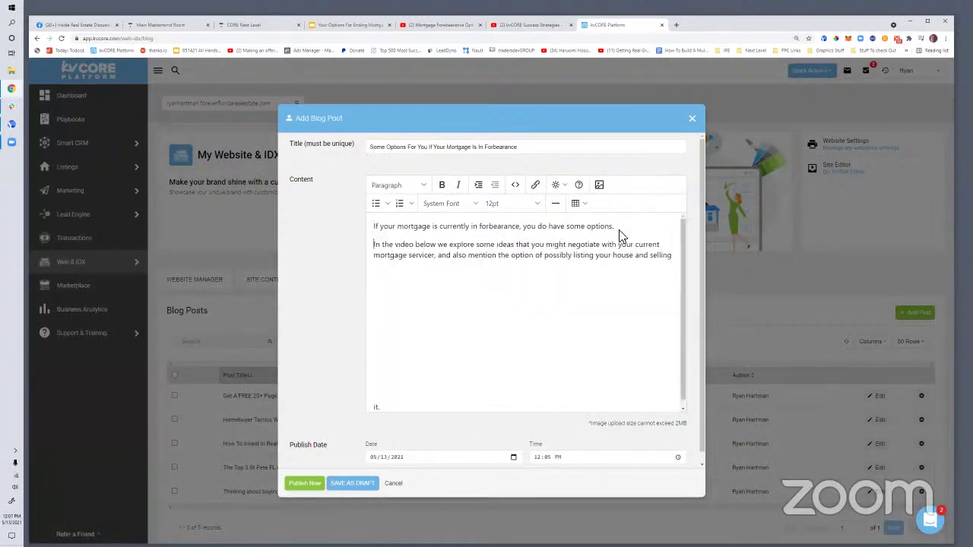
scroll(662, 251, down, 1)
click(671, 249)
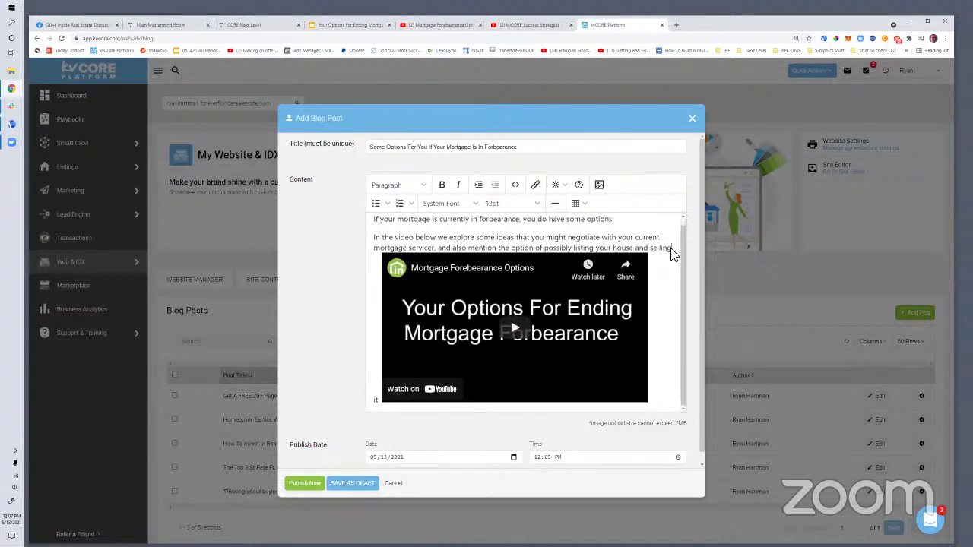
click(376, 401)
key(BackSpace)
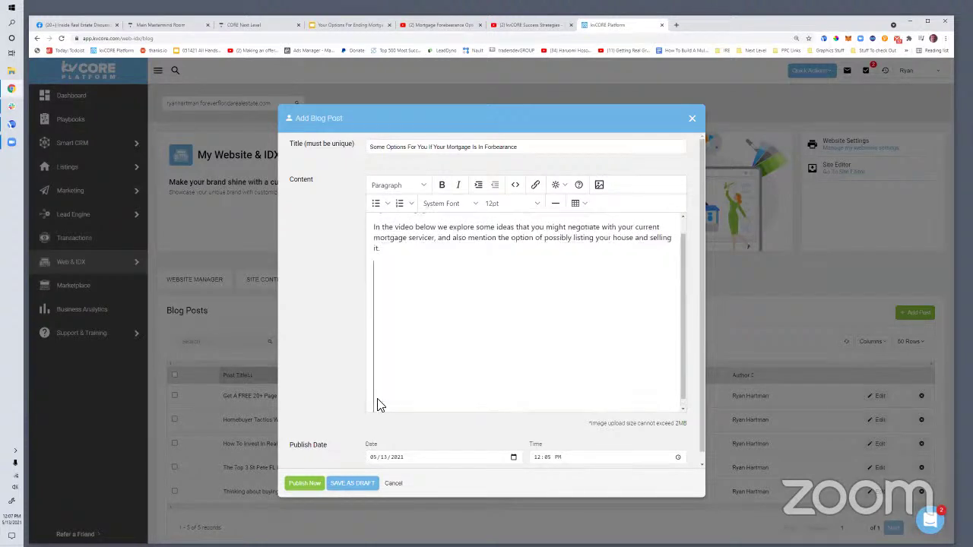
scroll(401, 396, up, 1)
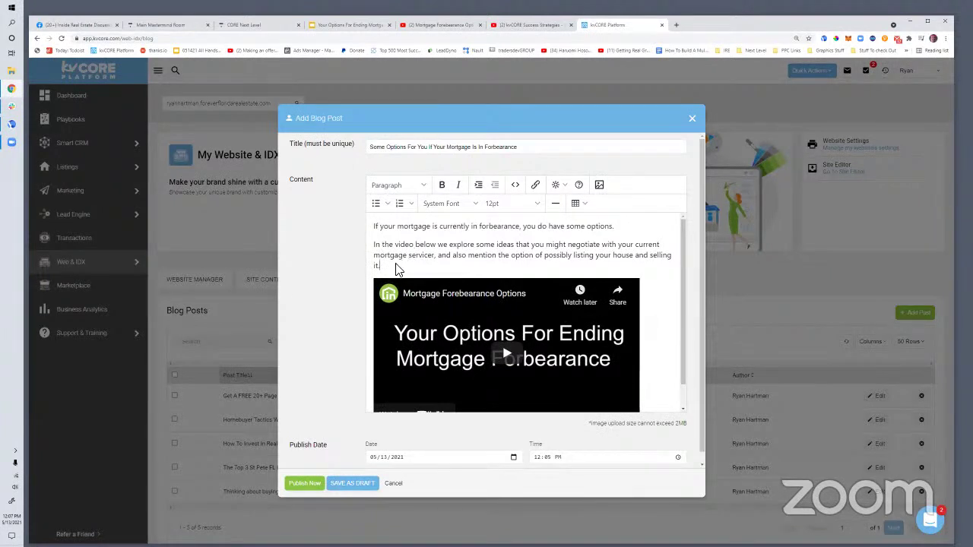
scroll(400, 266, down, 2)
scroll(426, 251, up, 2)
scroll(439, 251, down, 2)
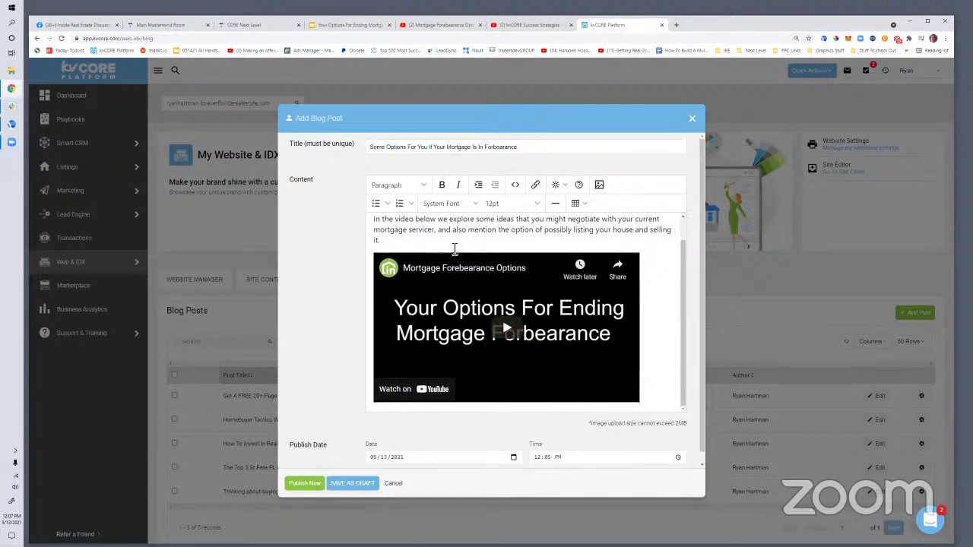
Add a paragraph inviting readers to use the contact form below this post for more detail
key(Return)
text(If you'd li)
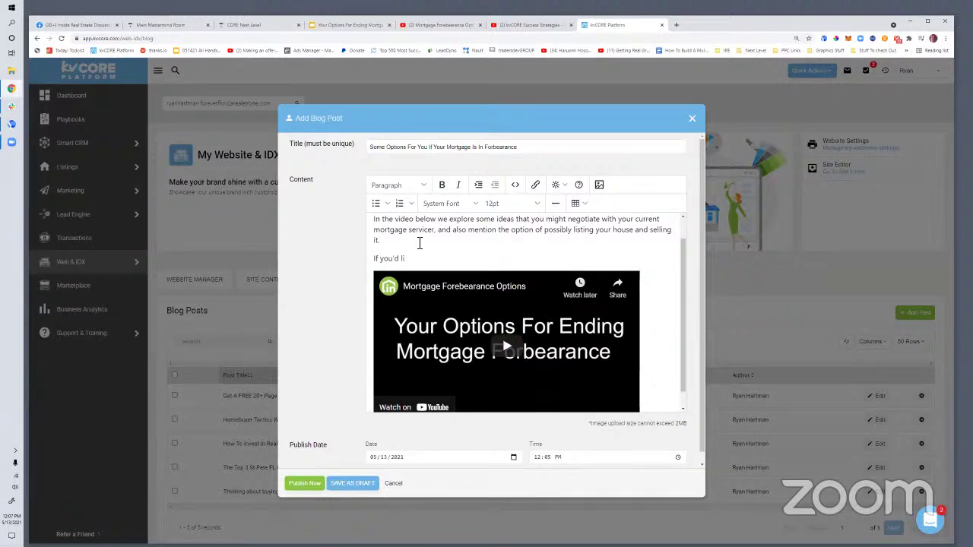
text(ke to e)
text(xplore thise opt)
text(ese options in more t)
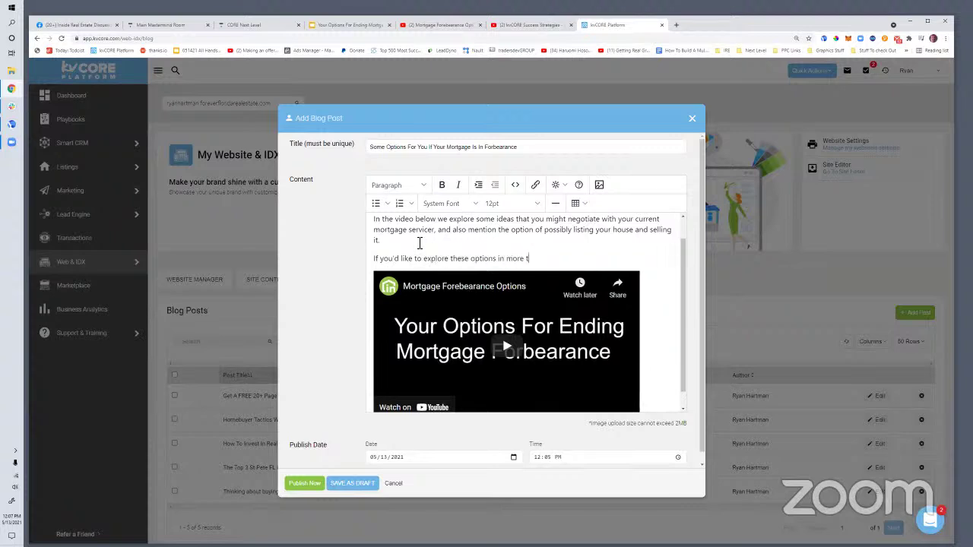
key(BackSpace)
text(detail feel firee to use the contact form)
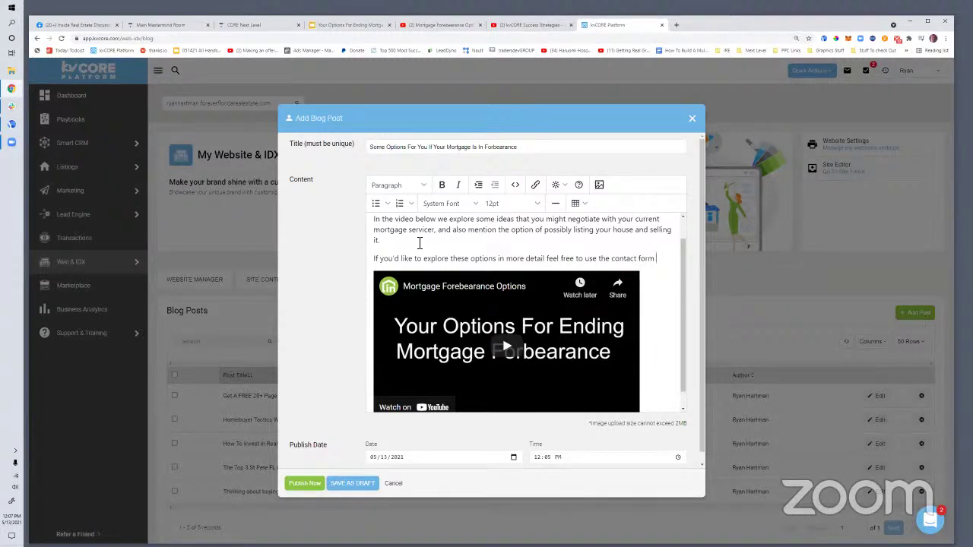
text( below this post.)
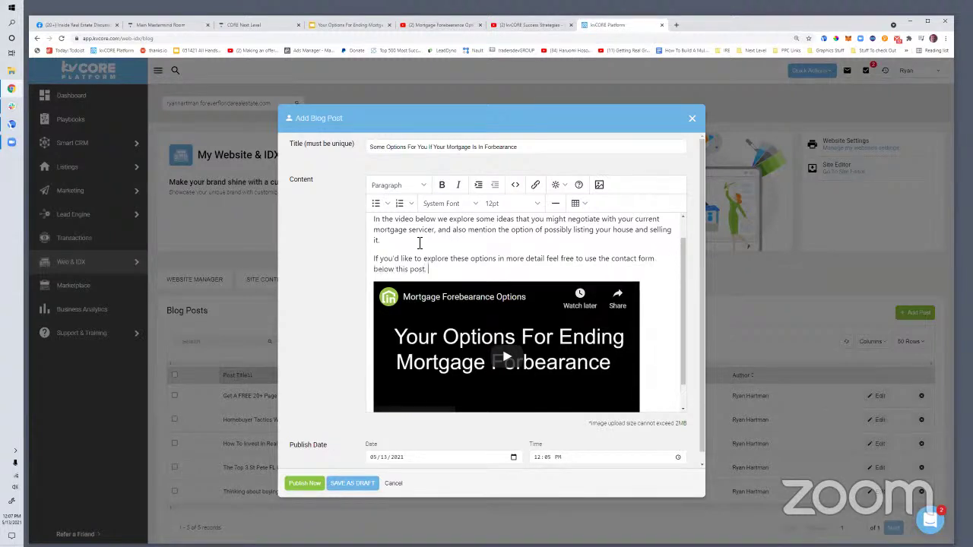
scroll(416, 258, down, 1)
scroll(441, 292, up, 2)
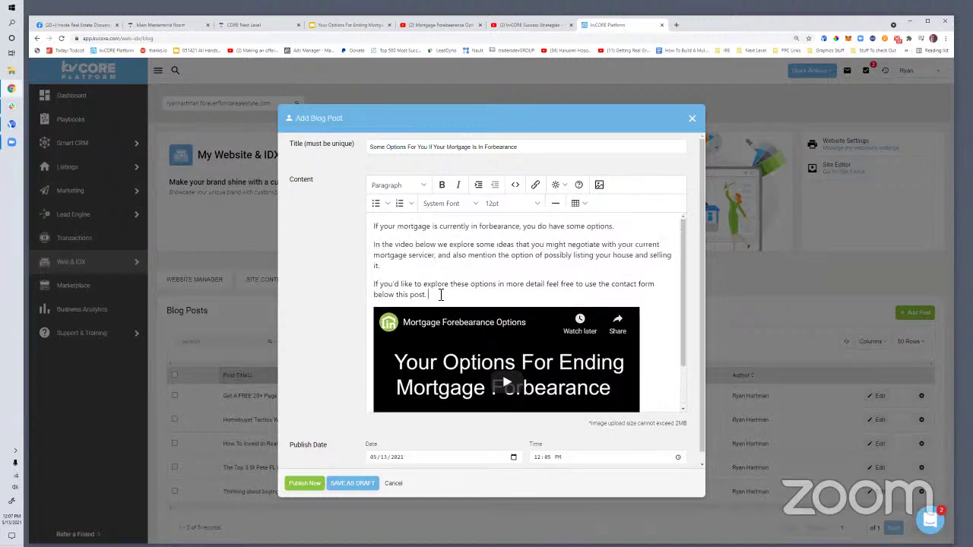
drag(383, 284, 430, 296)
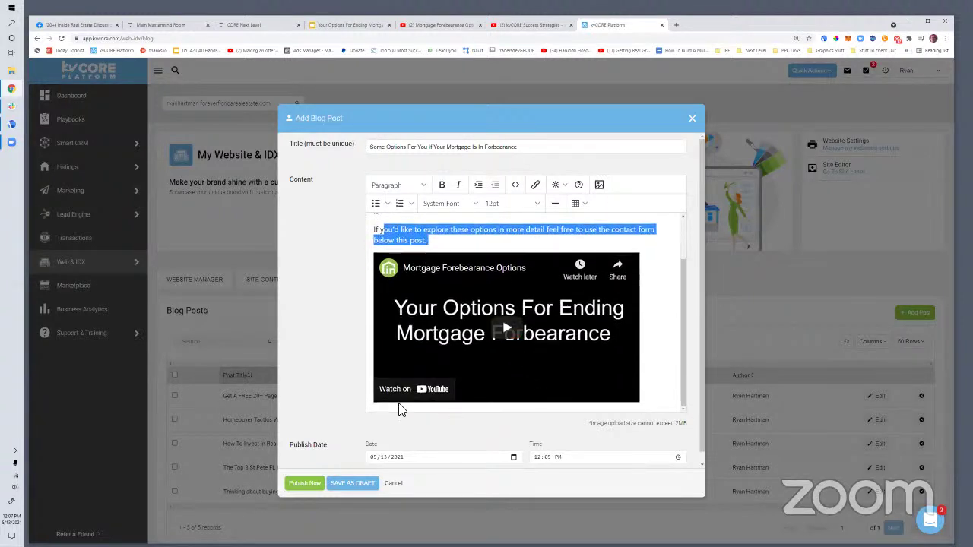
scroll(428, 408, down, 2)
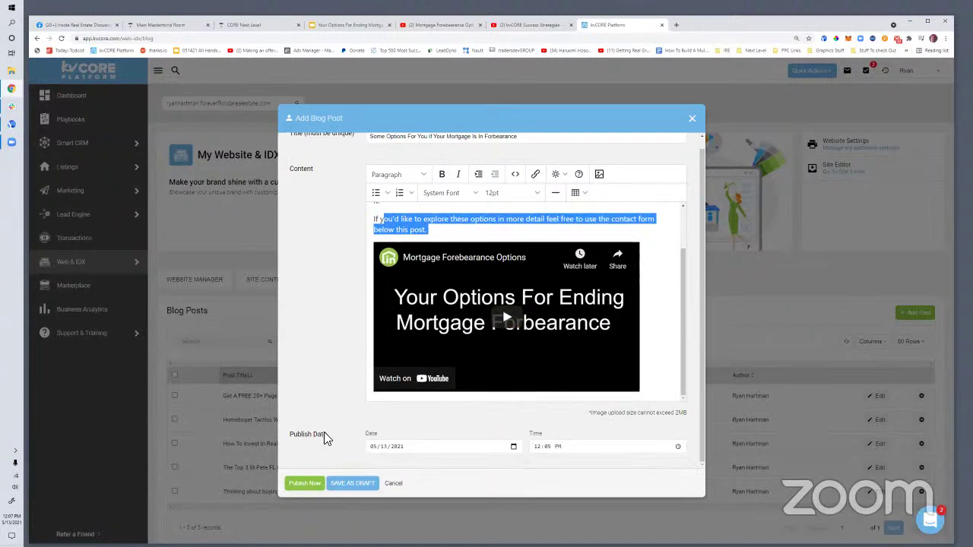
Publish the forbearance blog post, then open a new browser tab
click(314, 487)
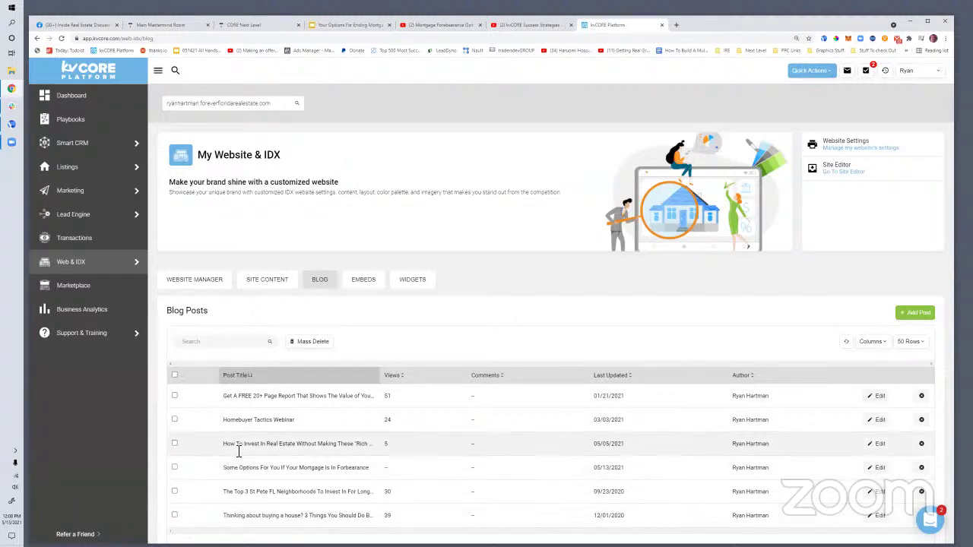
click(676, 26)
Load the agent's public website from the pasted address and go to its Blog page under YOUR AGENT
key(Return)
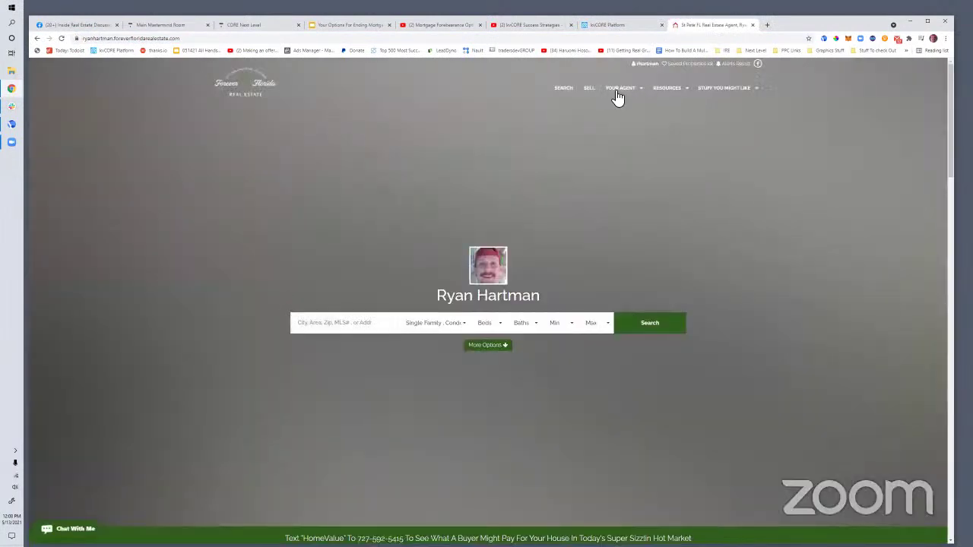
mouse_move(623, 95)
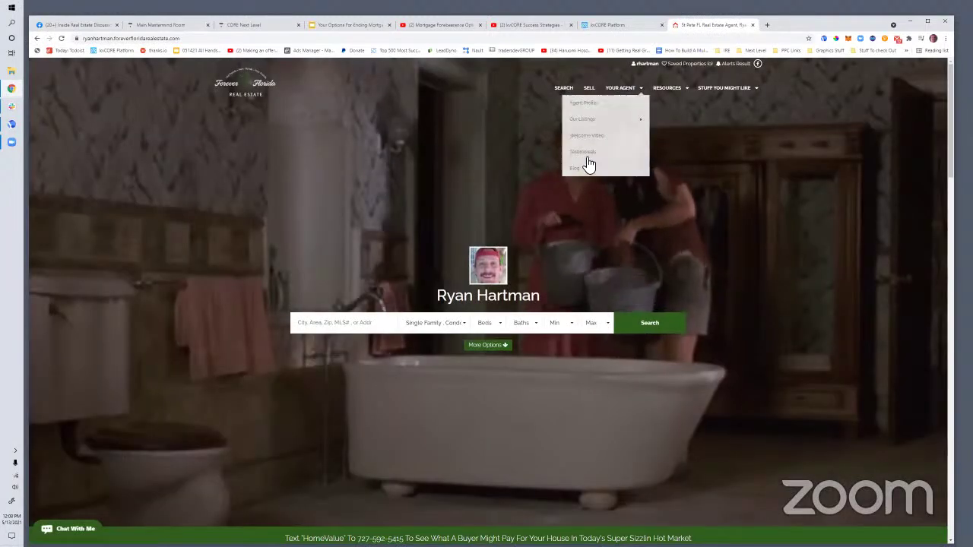
click(588, 170)
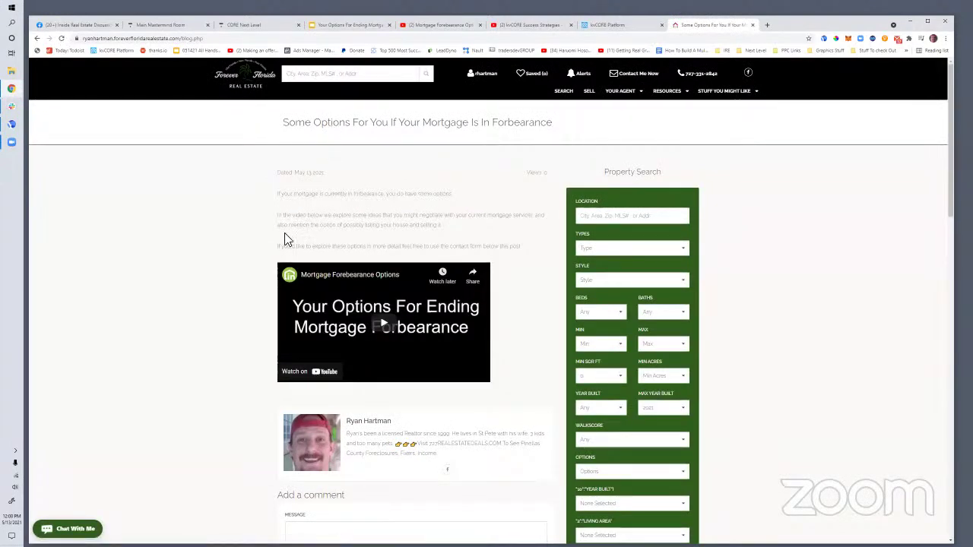
Open the forbearance post on its own page from the Latest Blog Posts list
scroll(322, 253, down, 5)
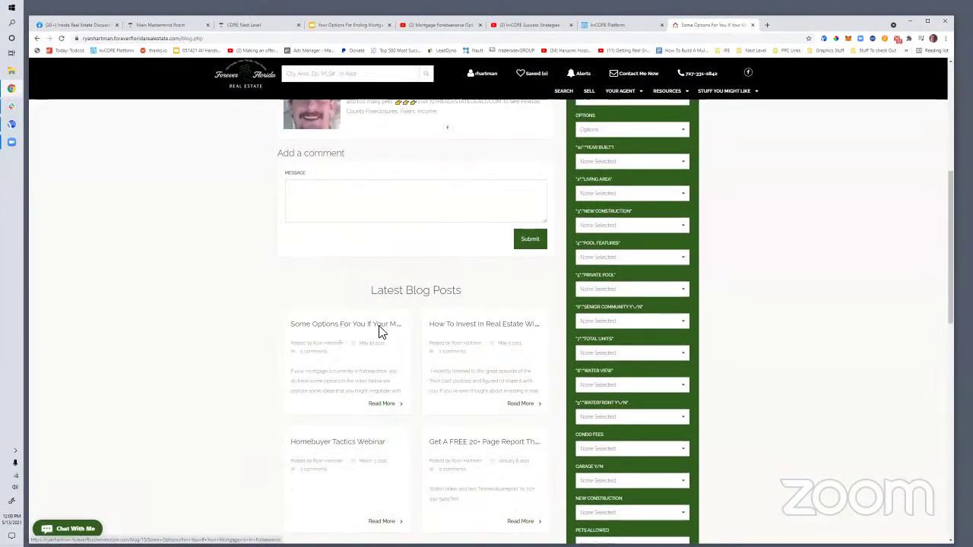
scroll(213, 185, up, 5)
scroll(391, 266, down, 3)
scroll(370, 329, down, 2)
click(311, 291)
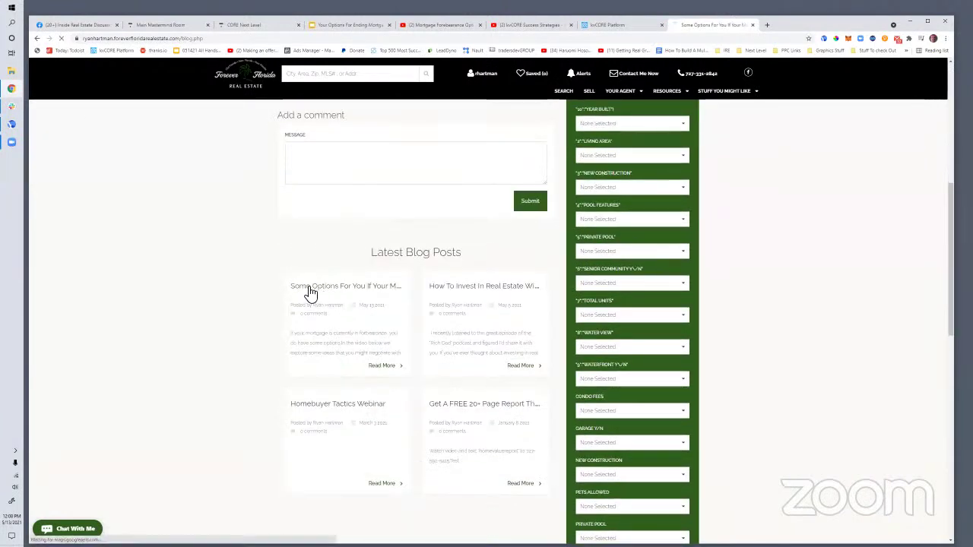
Select the post's full web address in the address bar for copying
click(178, 35)
click(373, 38)
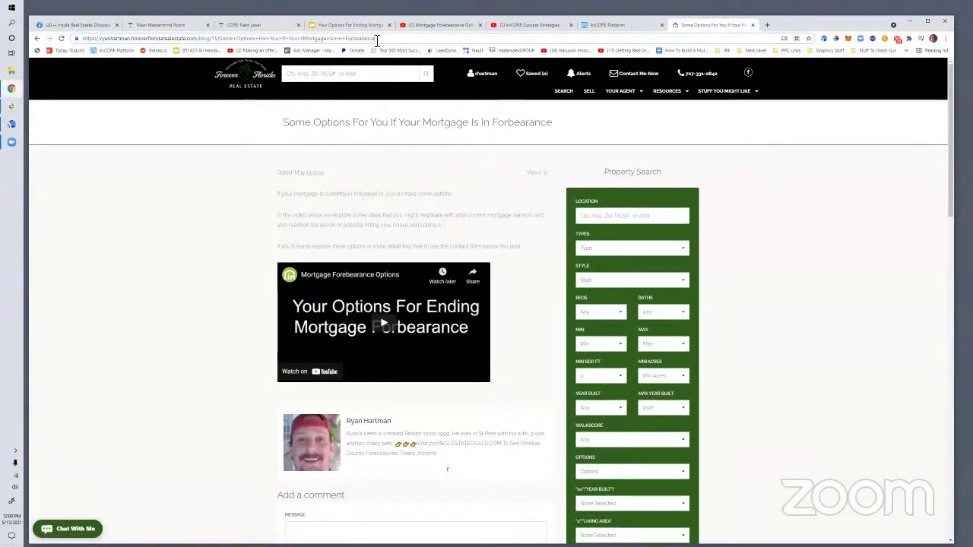
drag(384, 38, 69, 46)
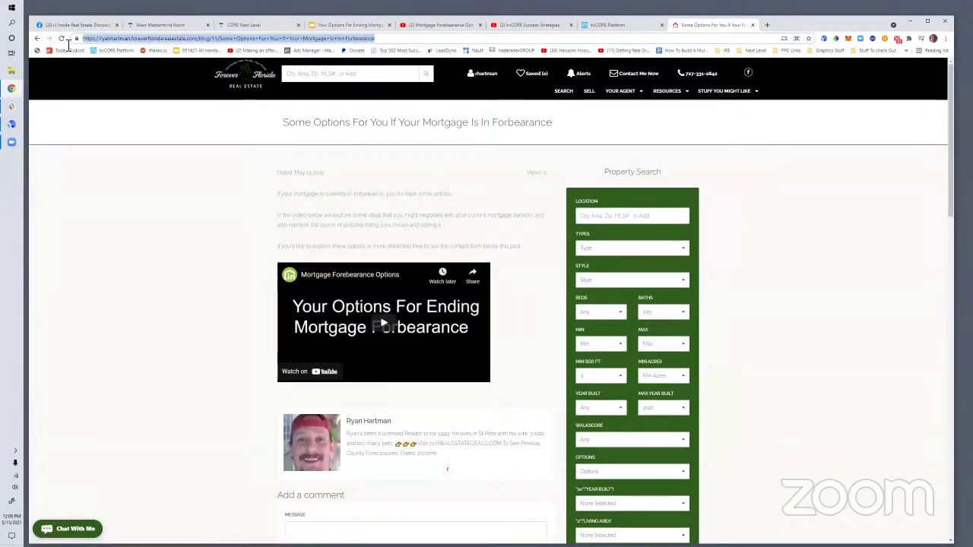
right_click(112, 40)
click(139, 96)
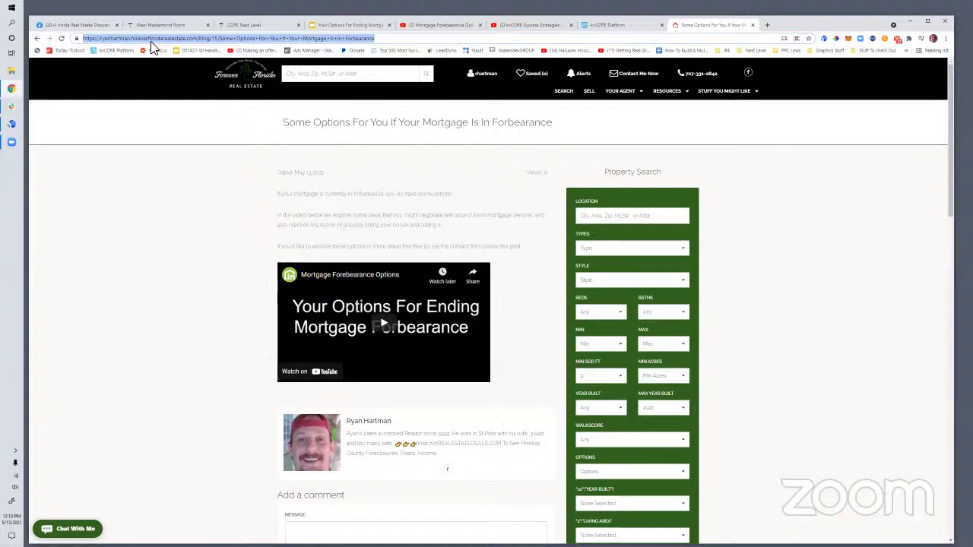
Copy the forbearance post's address and paste it into Notepad
right_click(199, 39)
click(226, 88)
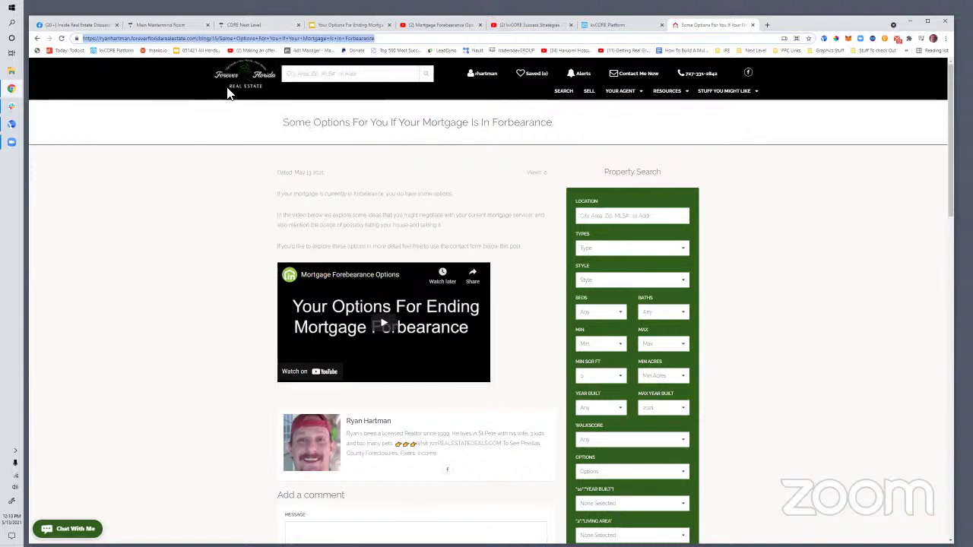
key(super)
text(note)
key(Return)
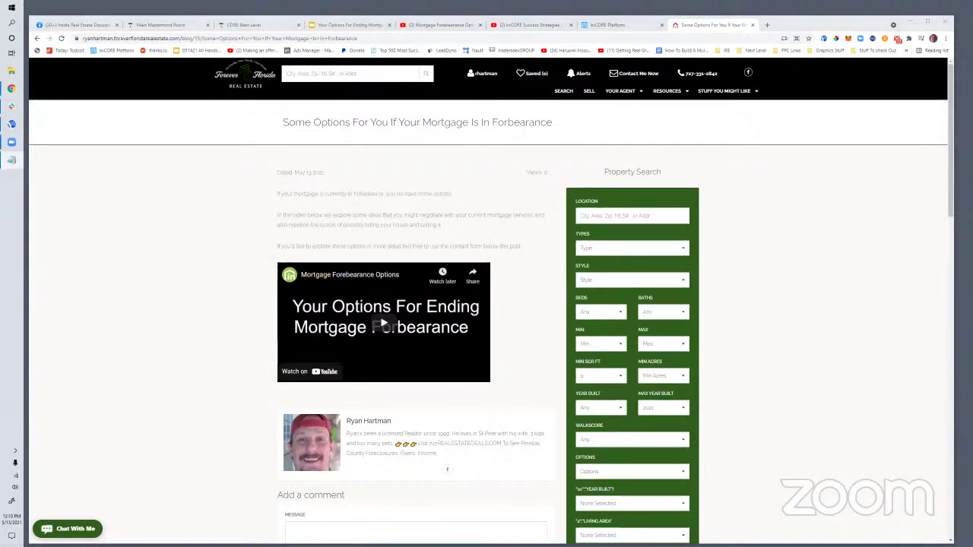
key(ctrl+v)
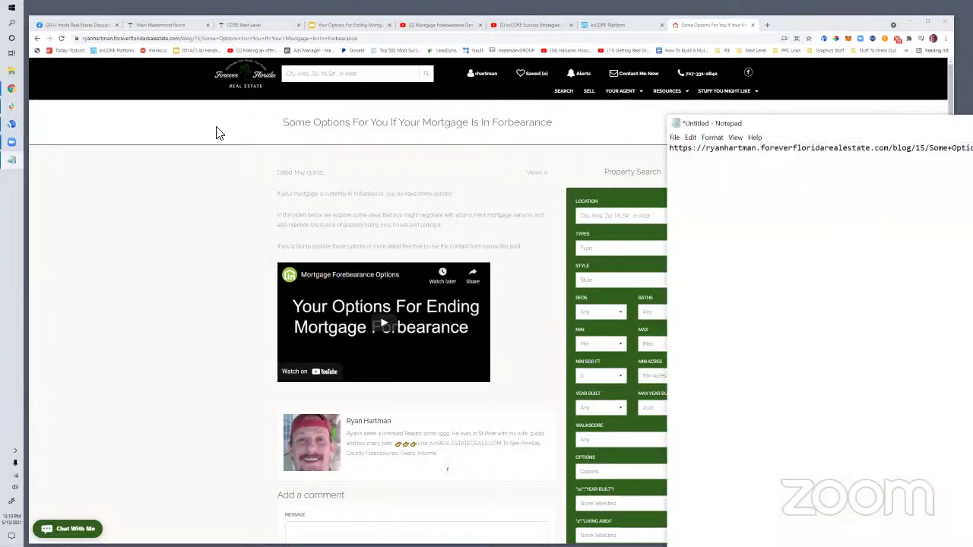
Back in kvCORE, start a new custom landing page via Lead Engine > Build Landing Page
click(215, 132)
click(608, 25)
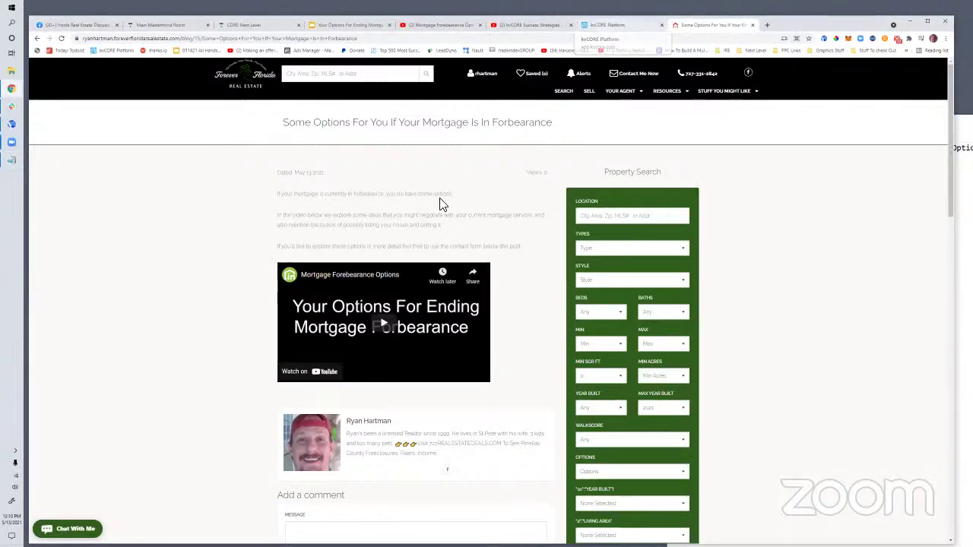
mouse_move(89, 219)
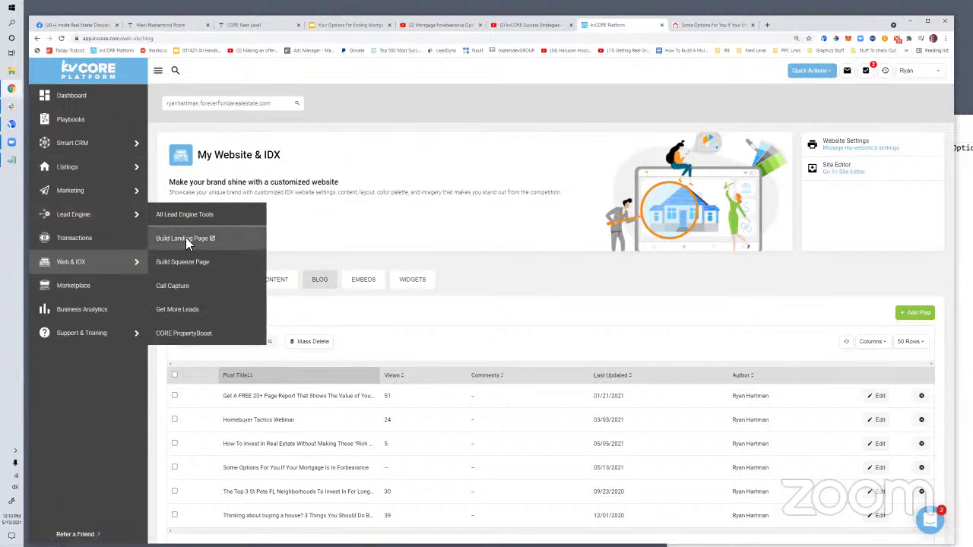
click(186, 242)
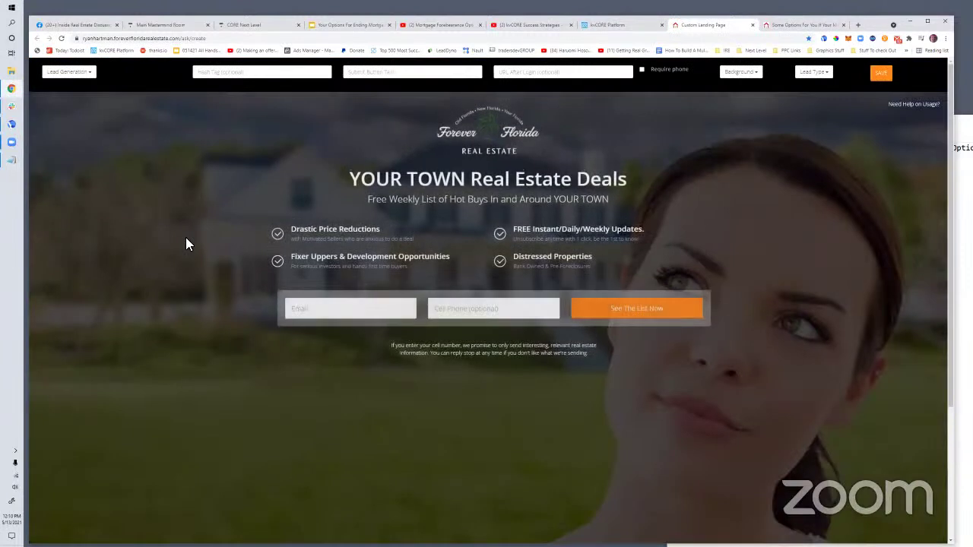
Set the forbearance hashtag, 'Watch The Video Now' button text, and the forbearance post as after-signup URL
click(227, 77)
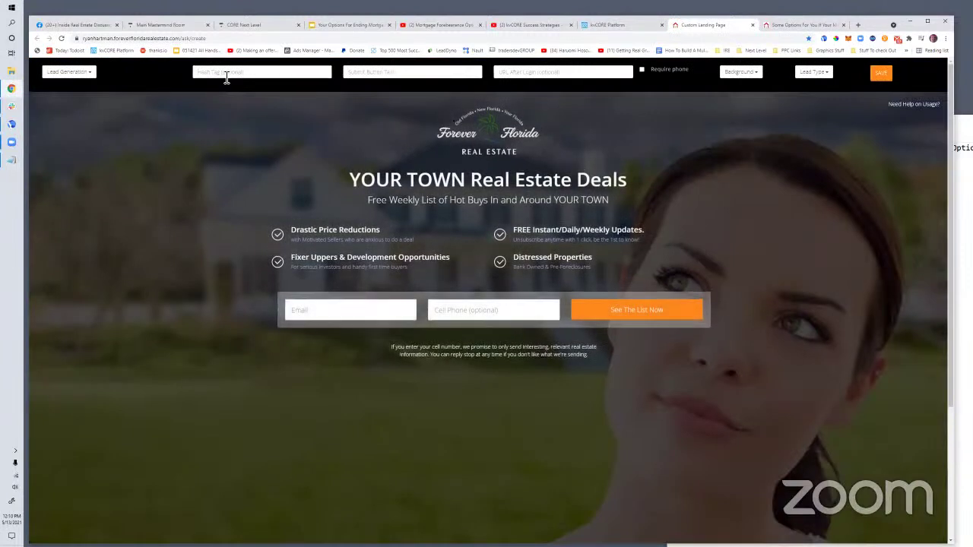
text(f)
text(ordeals)
text(in)
click(387, 72)
text(Watch The)
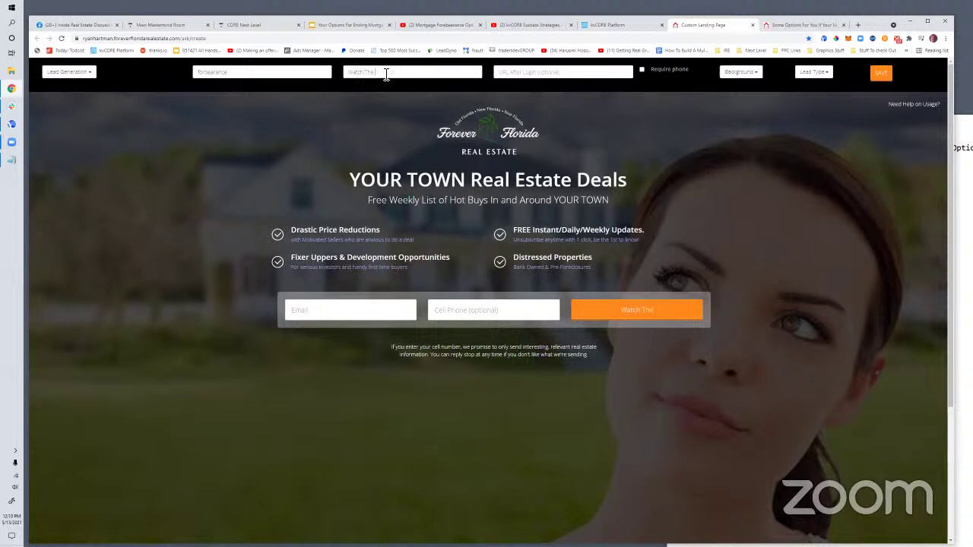
text( Video Now)
click(505, 75)
key(ctrl+v)
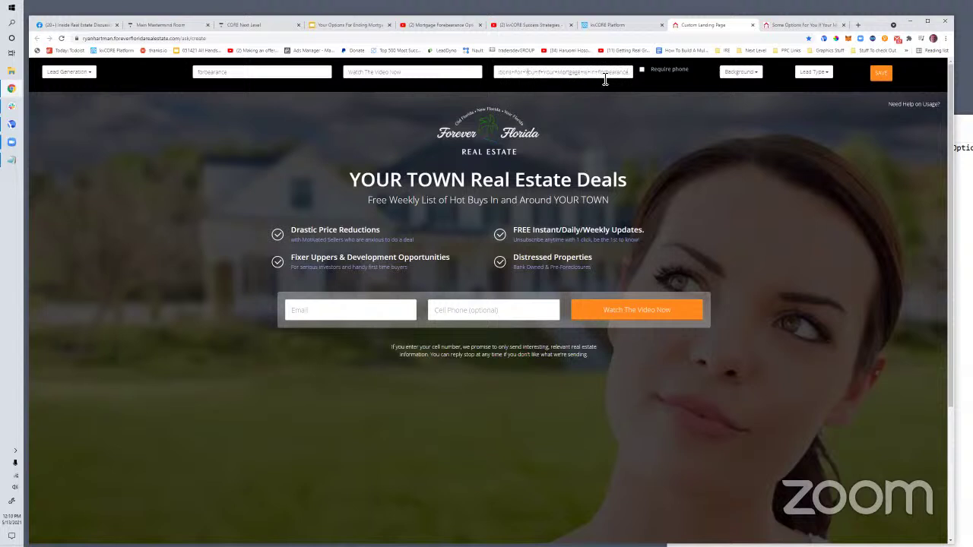
click(753, 76)
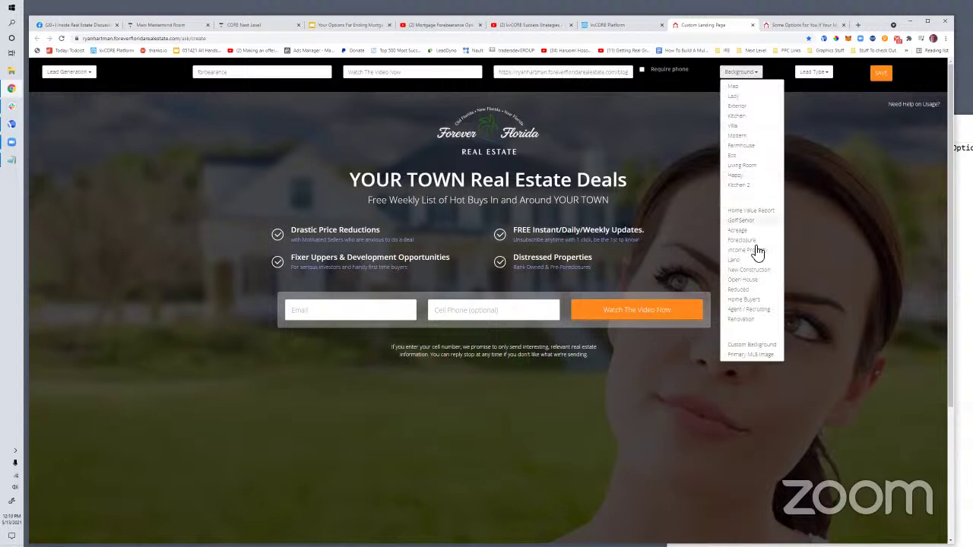
Choose the Agent / Recruiting background showing hands holding a small house
click(751, 311)
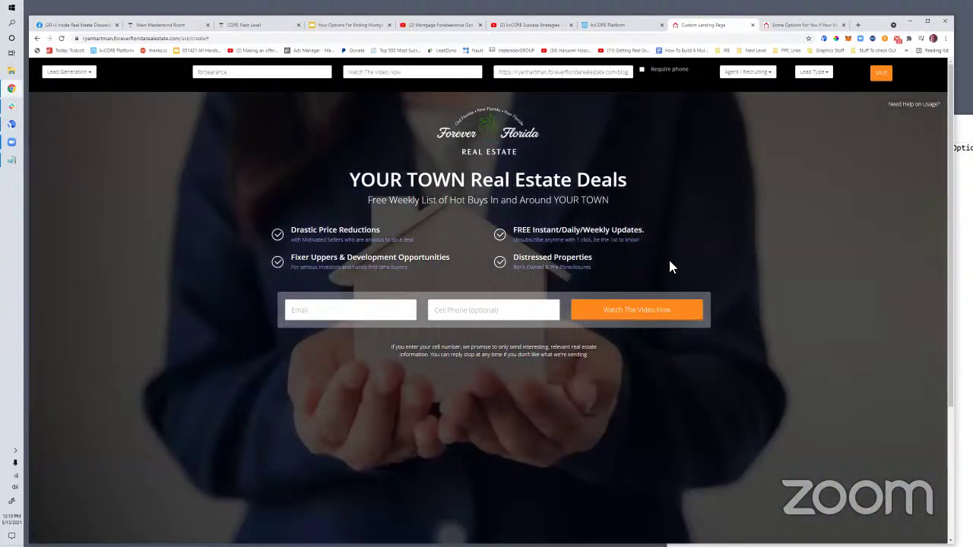
click(744, 74)
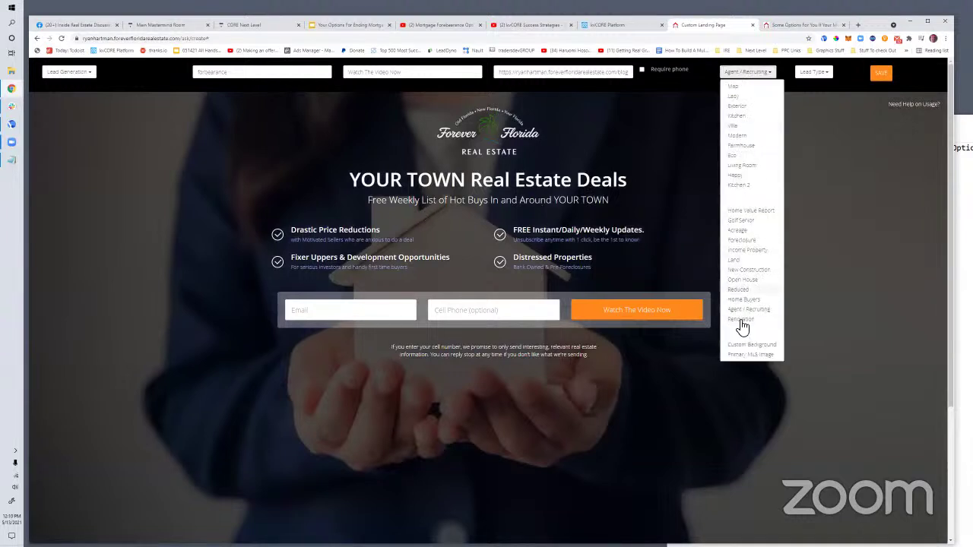
click(220, 202)
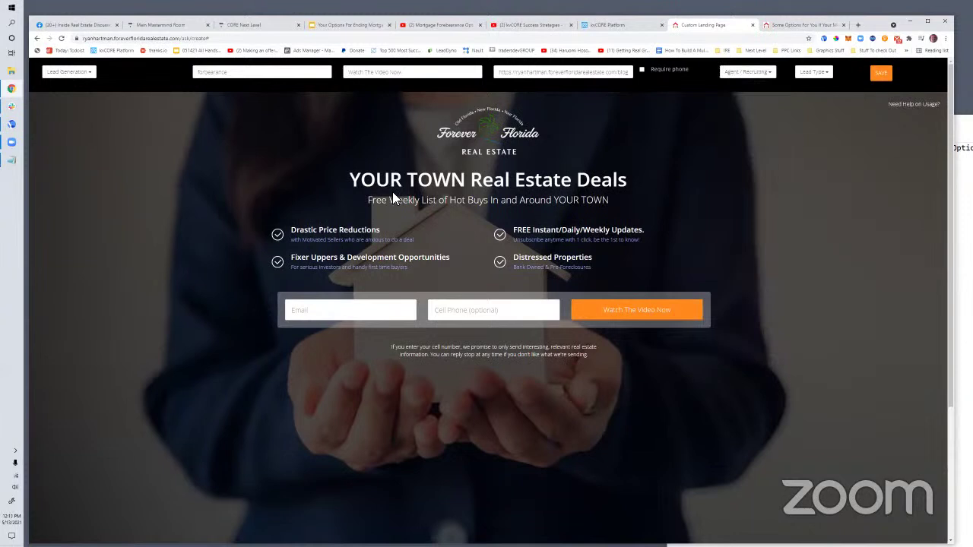
click(351, 181)
Replace the headline with '5 Options You Might Have For Ending Your Mortgage Forbearance...'
drag(352, 181, 632, 177)
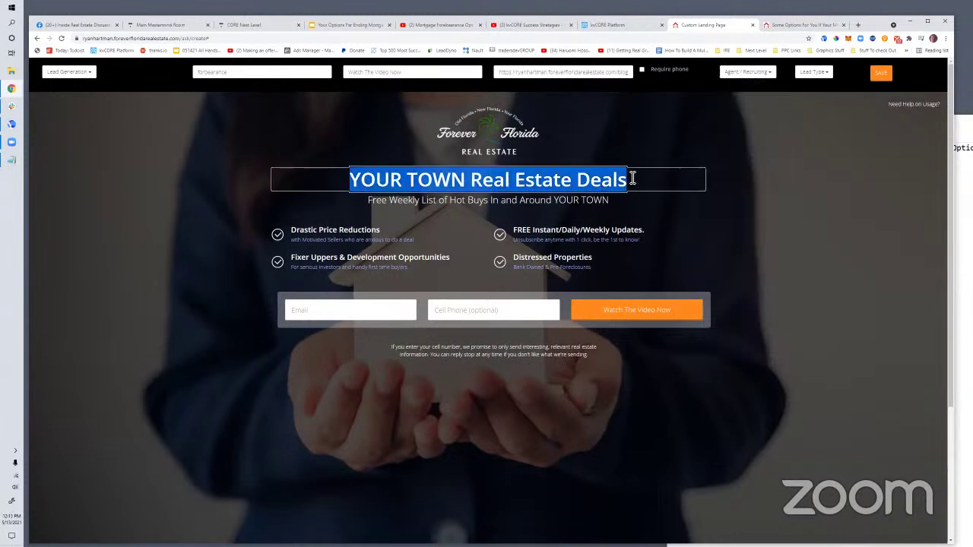
text(FR)
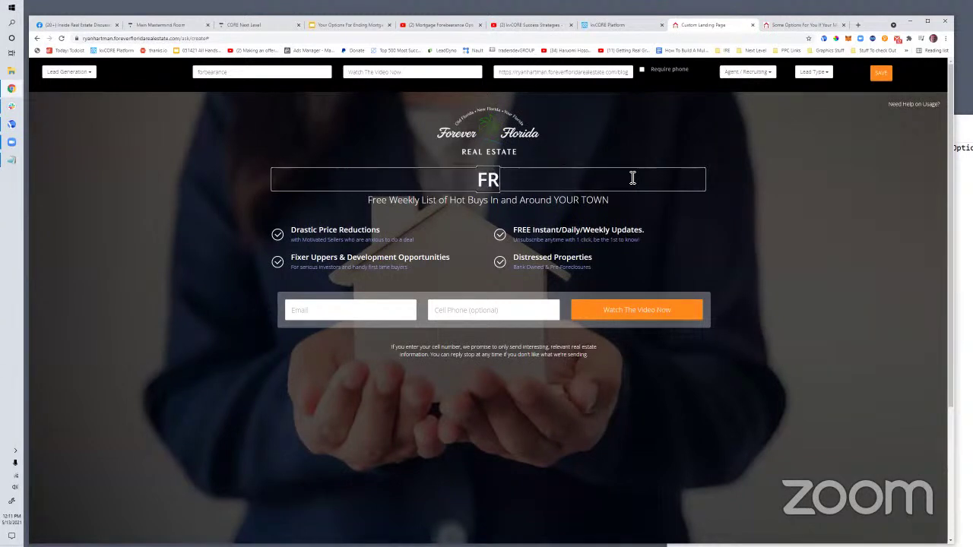
key(BackSpace)
key(BackSpace)
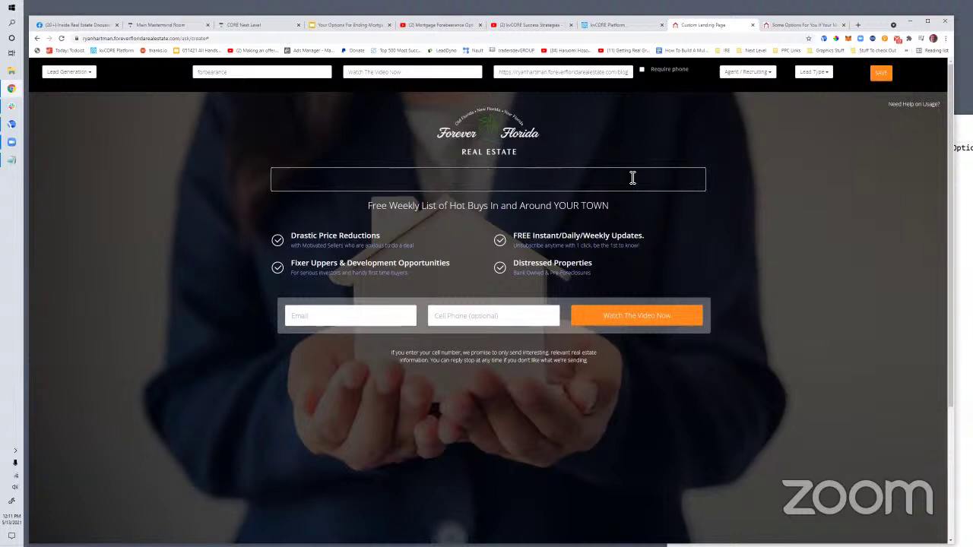
text(5)
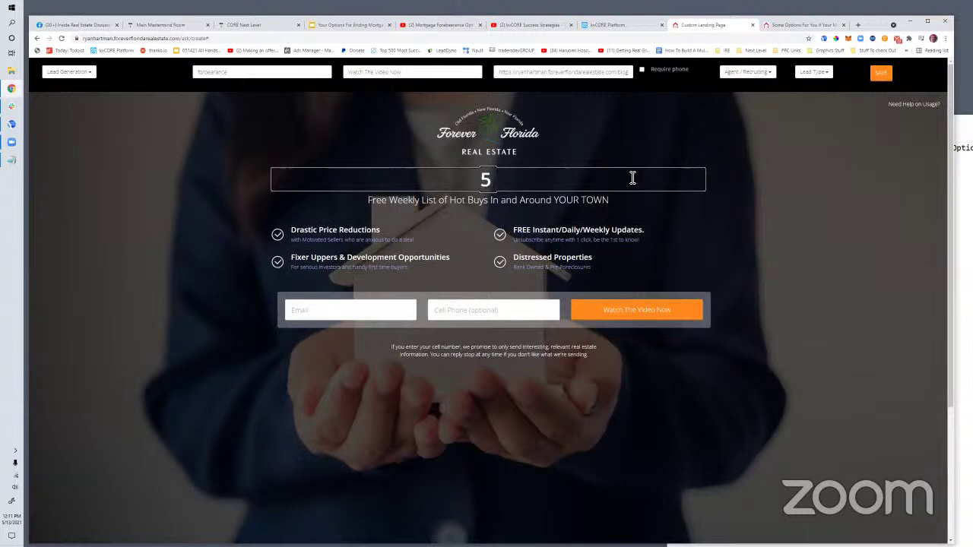
text( Options)
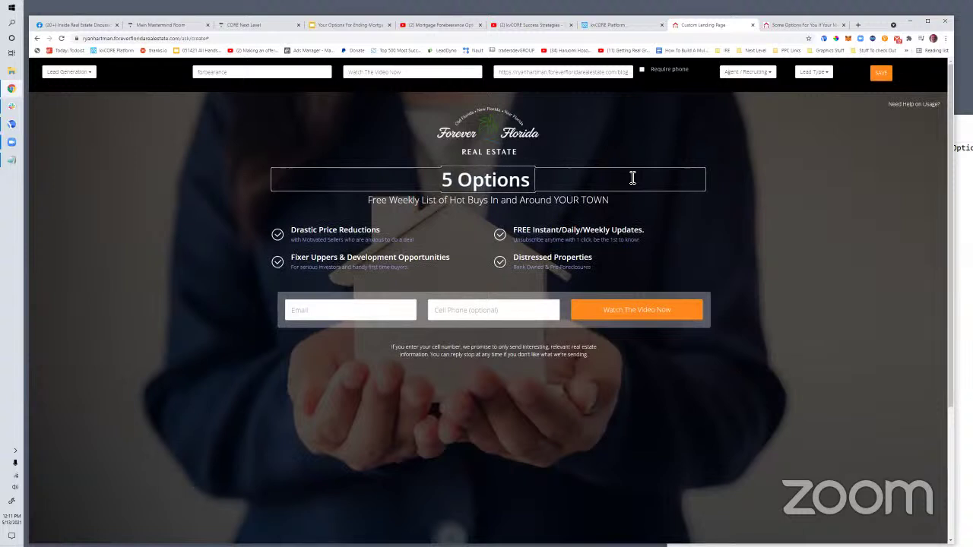
text( You Might Have)
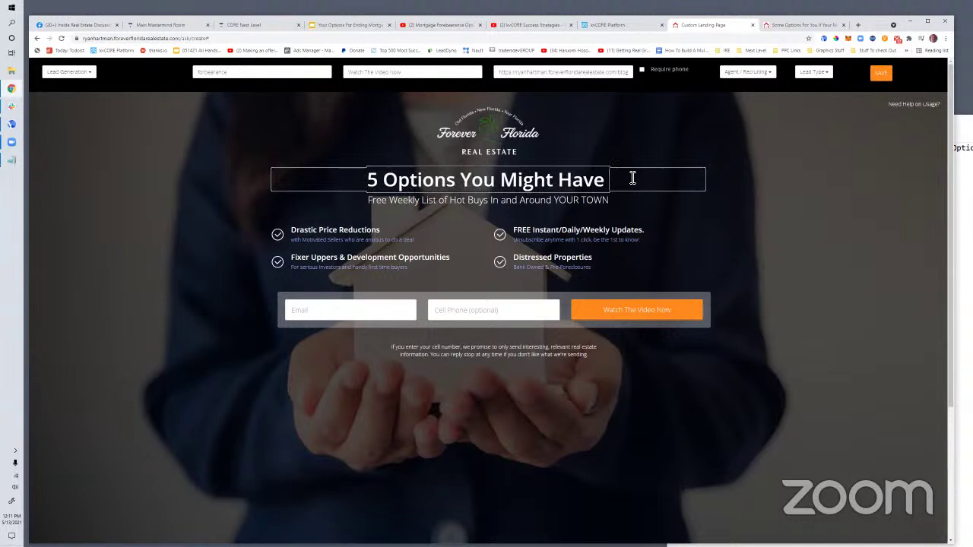
text( For Ending Your)
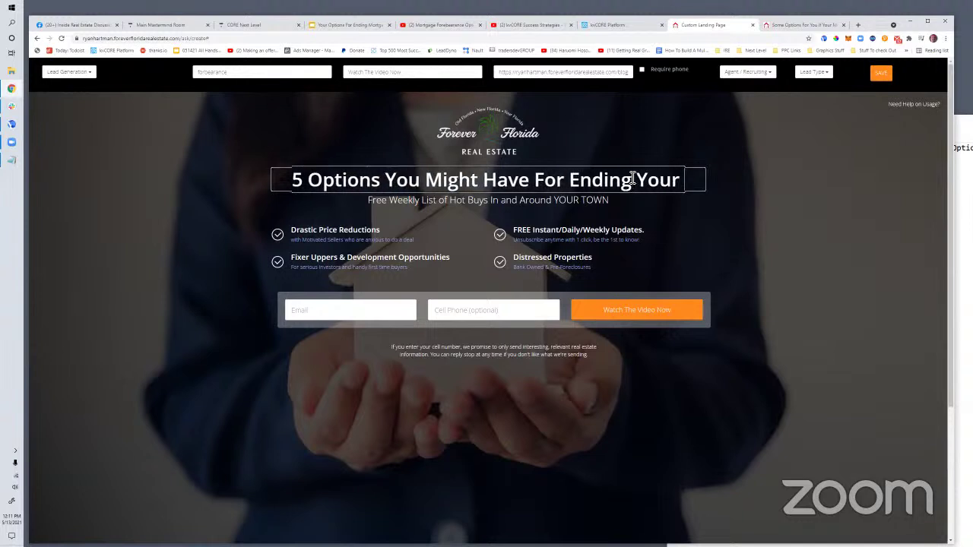
text( Mortgage For)
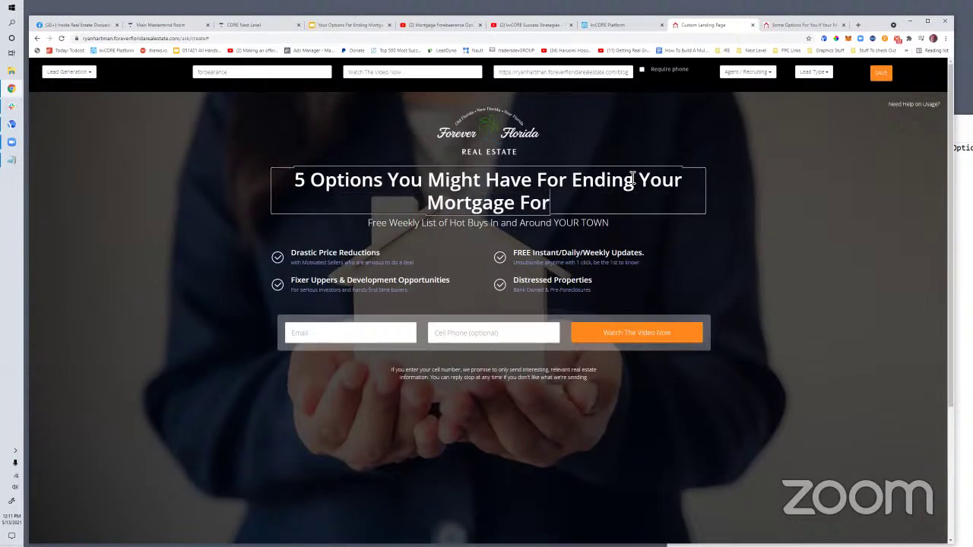
text(bearance )
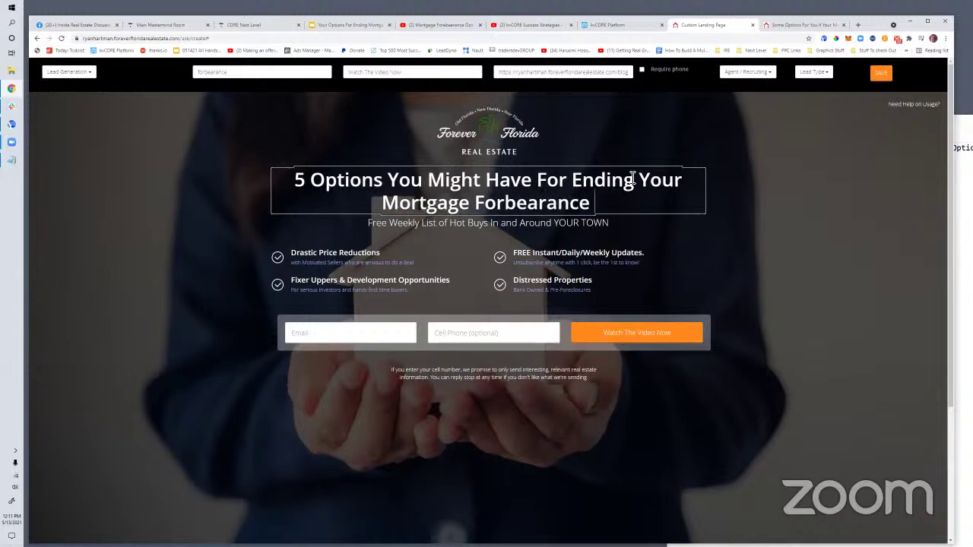
text(Happil)
key(BackSpace)
key(BackSpace)
key(BackSpace)
key(BackSpace)
key(BackSpace)
key(BackSpace)
text(W)
key(BackSpace)
key(BackSpace)
text(...)
Replace the subtitle with 'With As Little Stress As Possible'
click(553, 225)
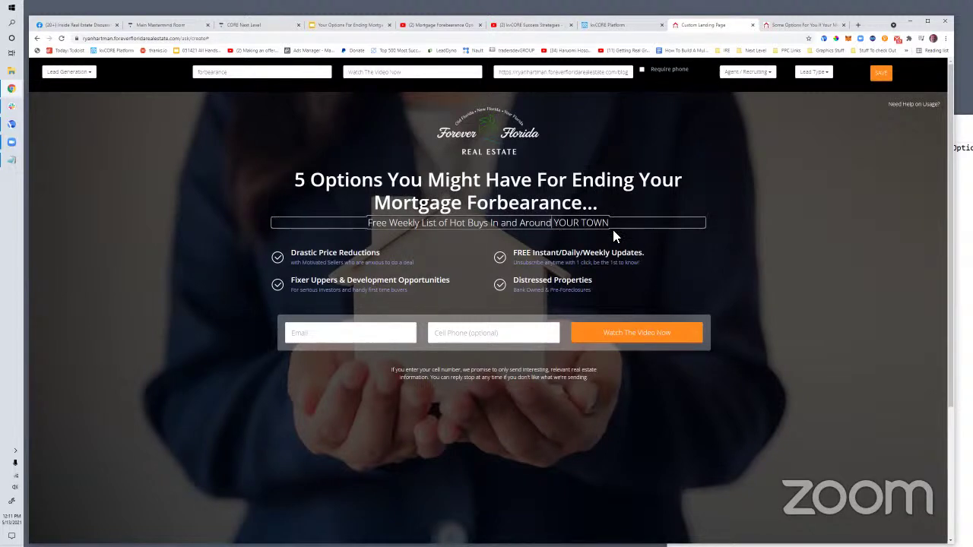
drag(610, 225, 368, 225)
key(BackSpace)
text(With As Littl)
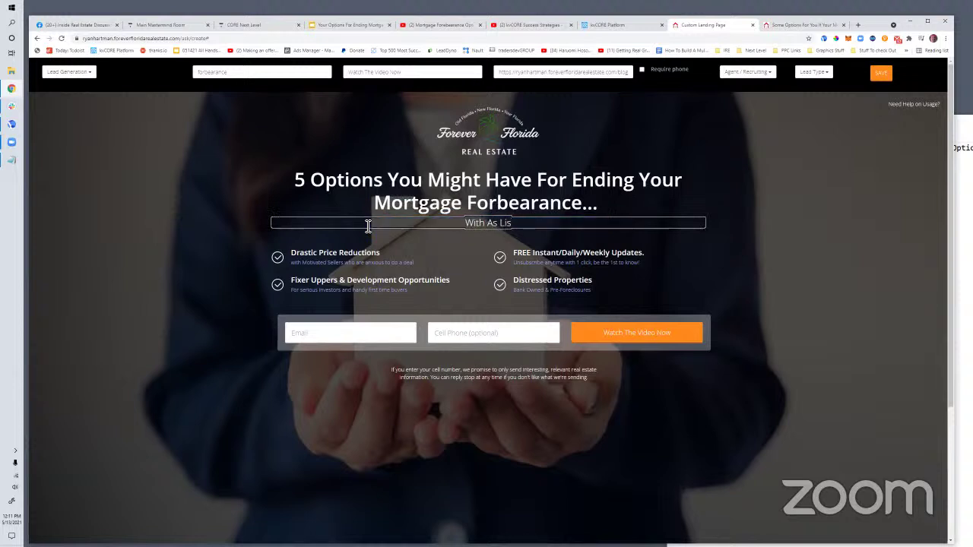
text(e Stress As Pos)
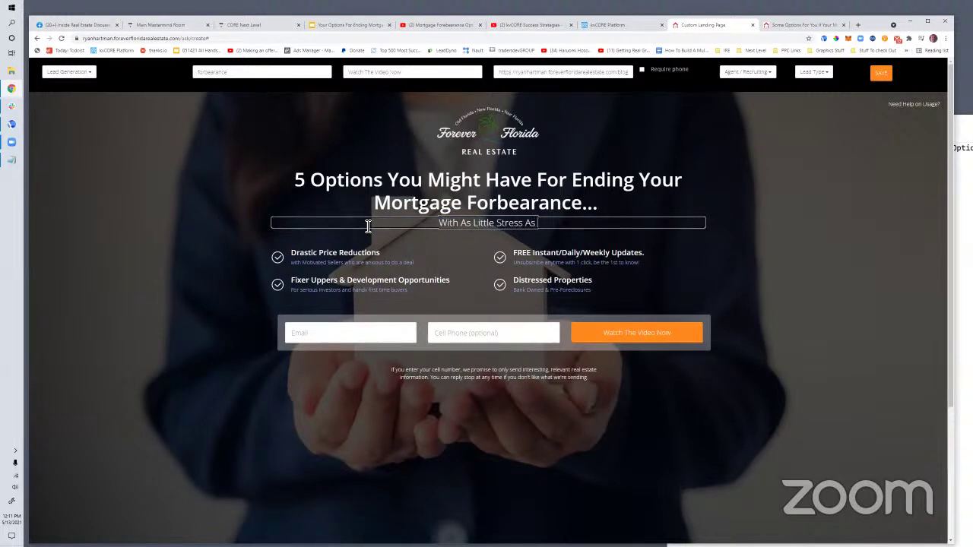
text(sible)
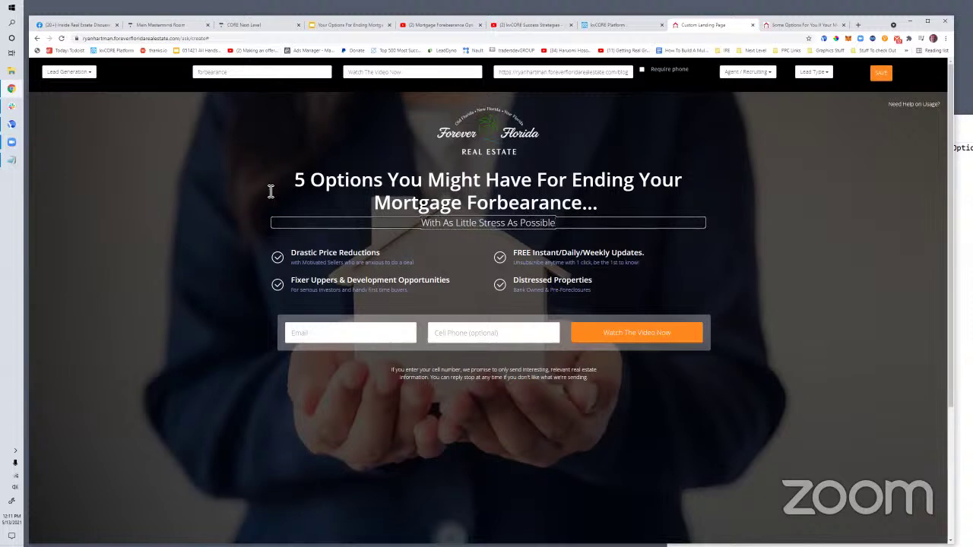
Try a 'FREE Training:' prefix on the headline, then remove it
click(301, 185)
text(FREE Training)
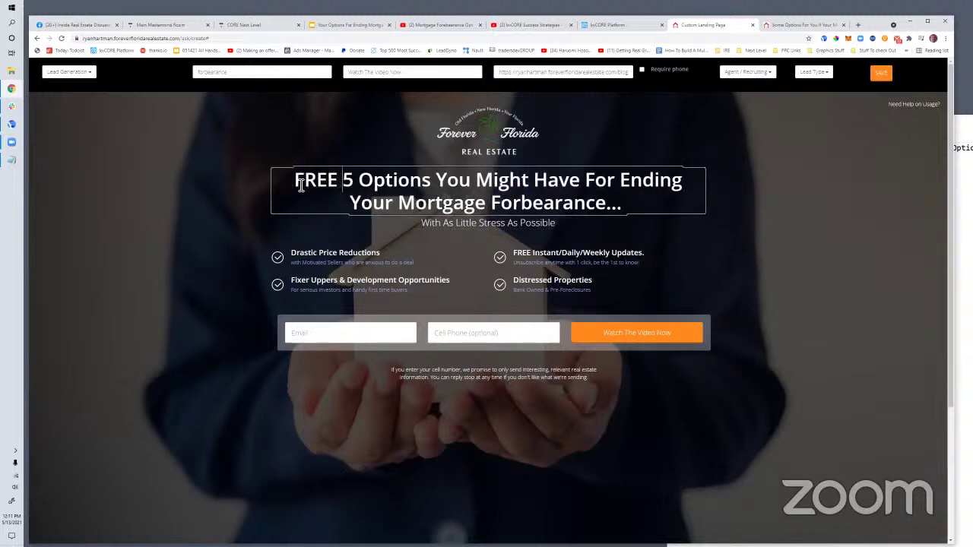
text(:)
key(BackSpace)
key(BackSpace)
key(BackSpace)
key(BackSpace)
key(BackSpace)
key(BackSpace)
key(BackSpace)
key(BackSpace)
key(BackSpace)
key(BackSpace)
key(BackSpace)
key(BackSpace)
key(BackSpace)
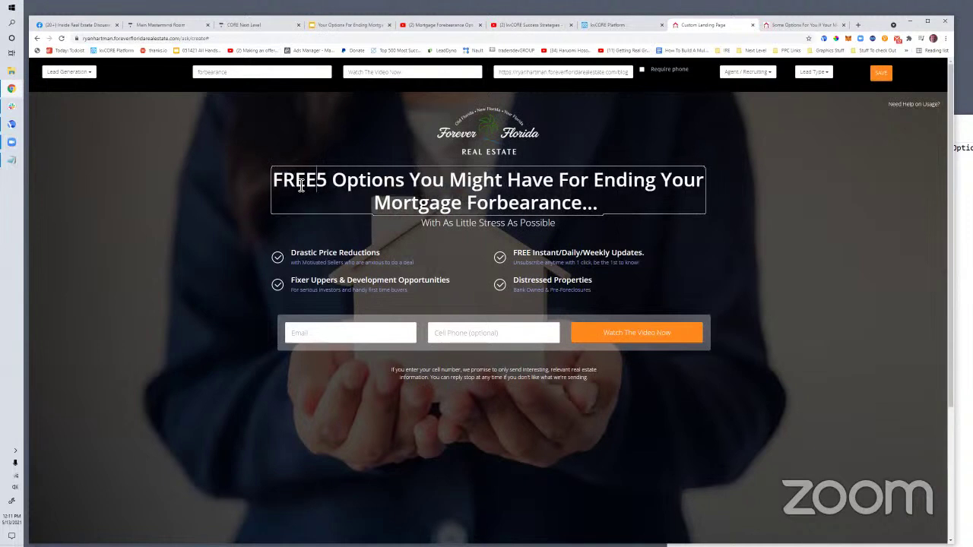
Delete the four bullets: Drastic Price Reductions, Fixer Uppers, FREE Updates, Distressed Properties
triple_click(310, 254)
key(Delete)
triple_click(317, 253)
key(Delete)
triple_click(516, 256)
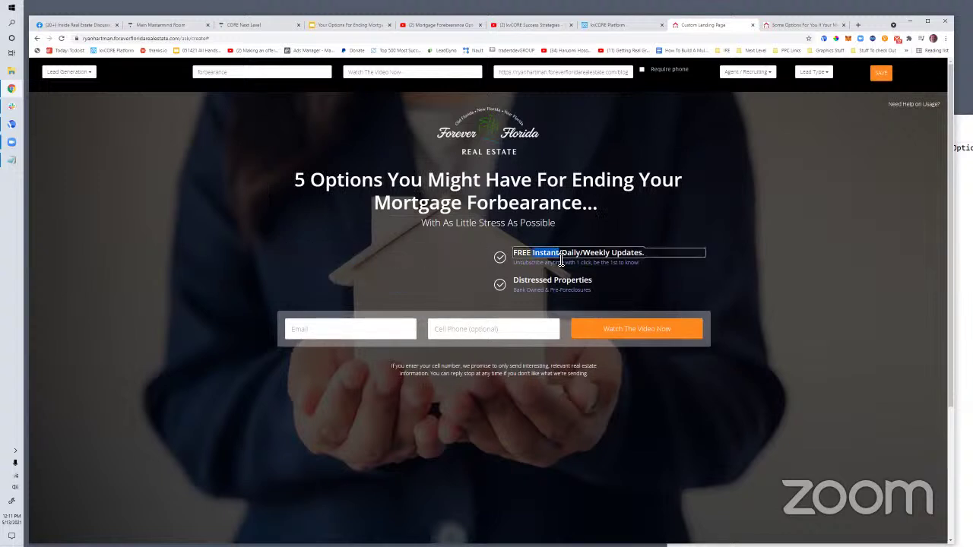
key(Delete)
triple_click(516, 257)
key(Delete)
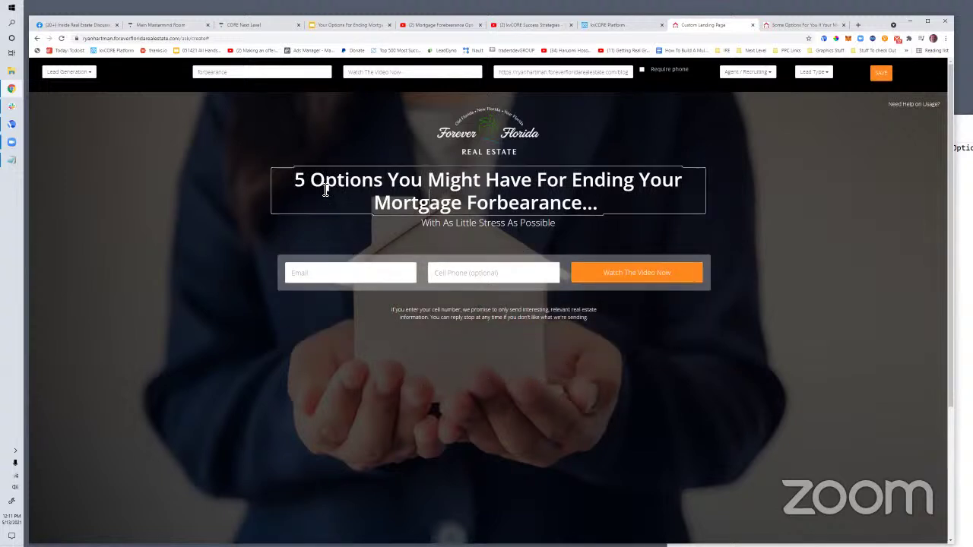
drag(296, 181, 603, 204)
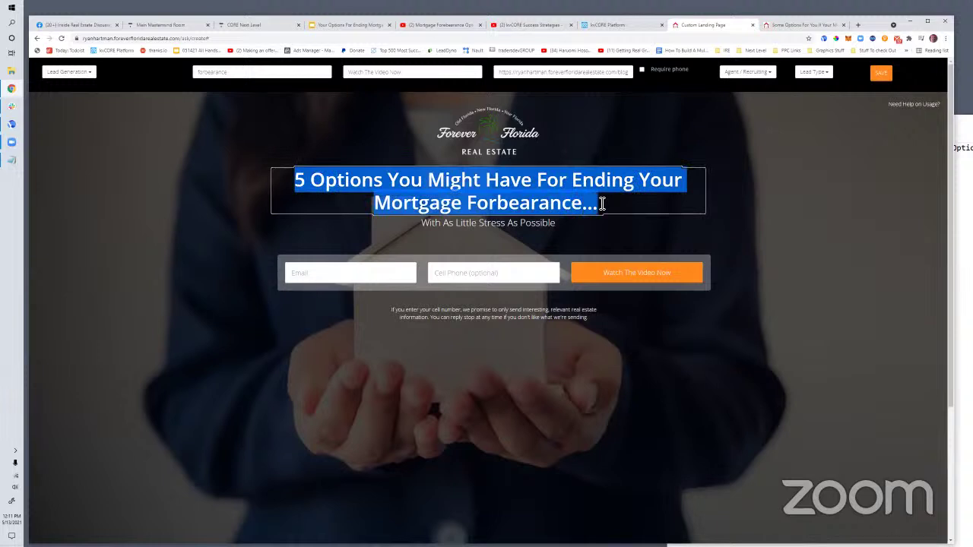
Type the headline 'How To End Your Mortgage Forbearance With As Little Stress & Financial Pain As Possible'
text(How To End)
text(Your)
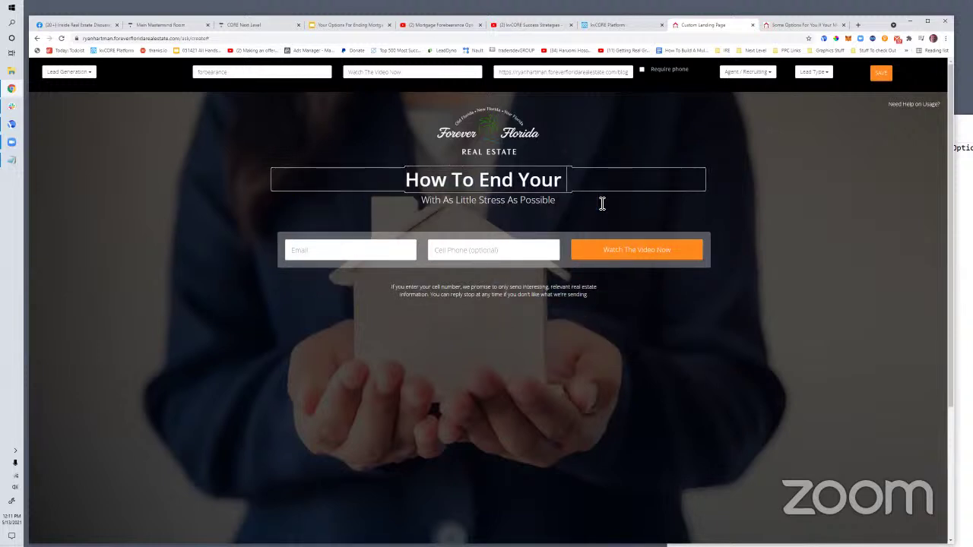
text( Mortgage Forbearance)
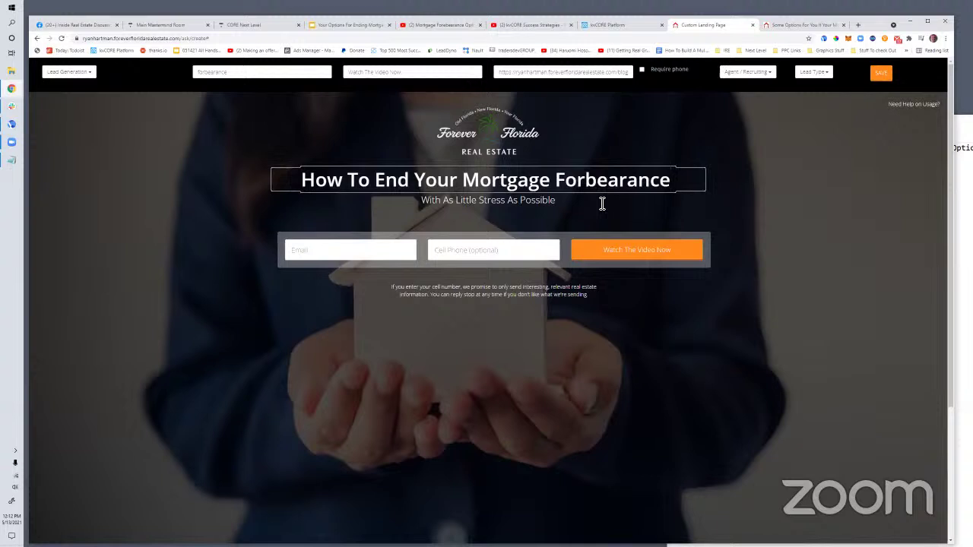
text(With As)
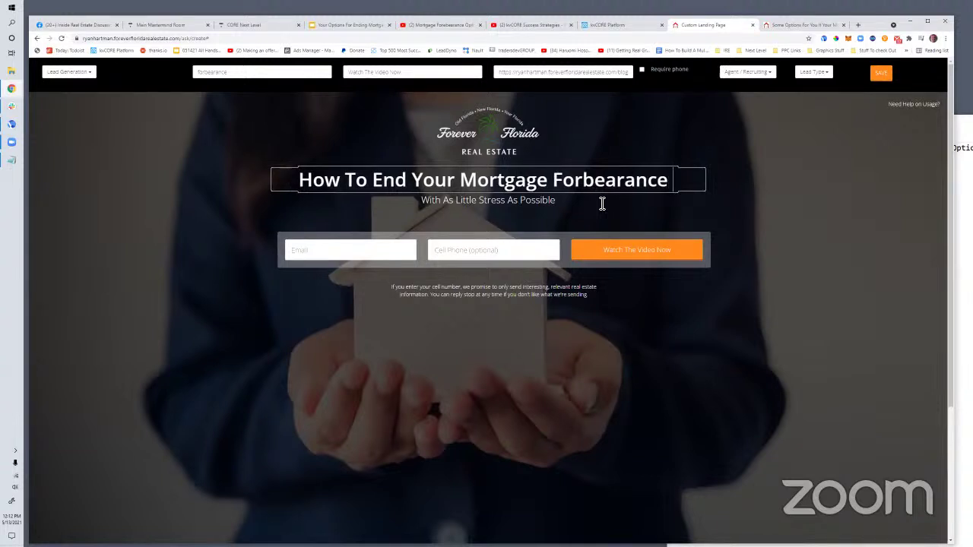
text( Litt)
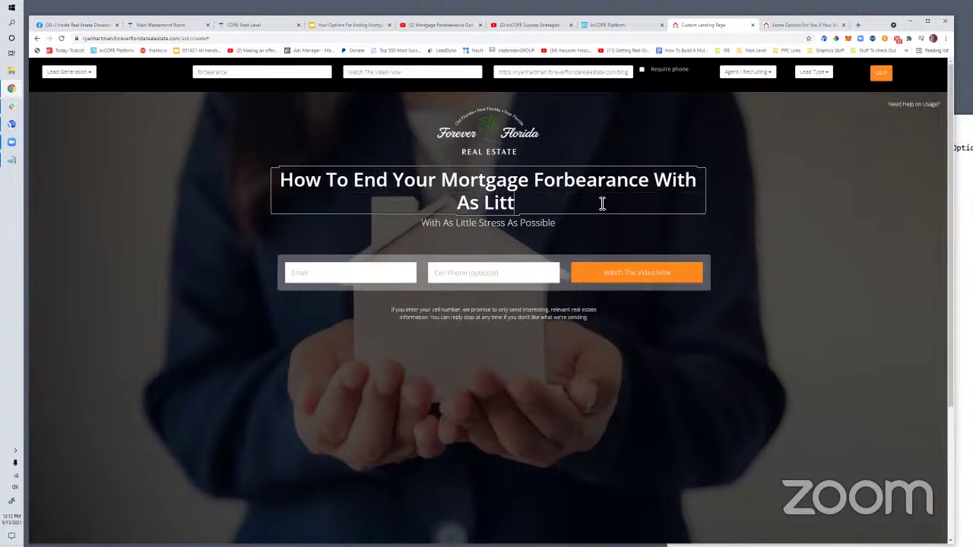
text(le Stress & Financial Pain As Possible)
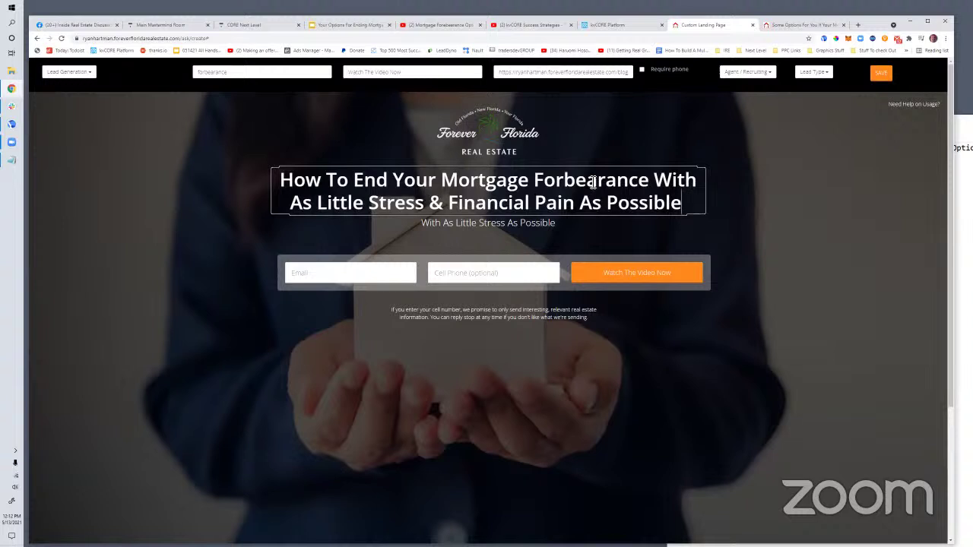
Rewrite the subheadline as 'FREE Video Shows 5 Solid Options That Could Work Well For You', no period
drag(560, 224, 426, 228)
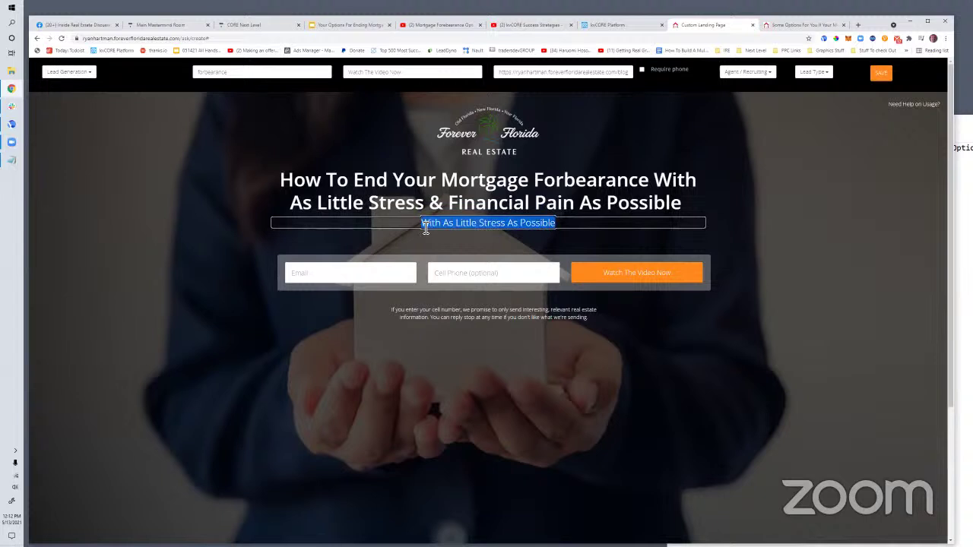
text(5 Soli)
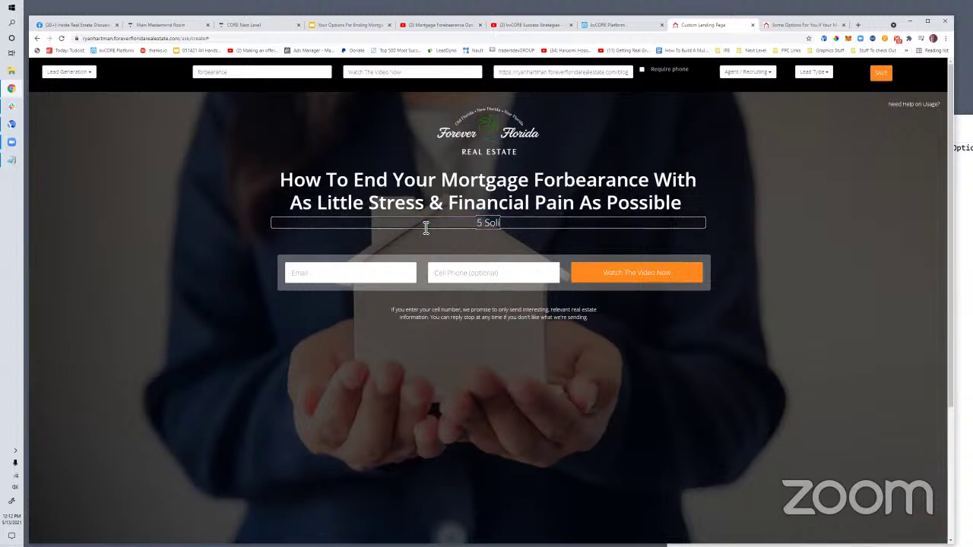
text(d Ideas That M)
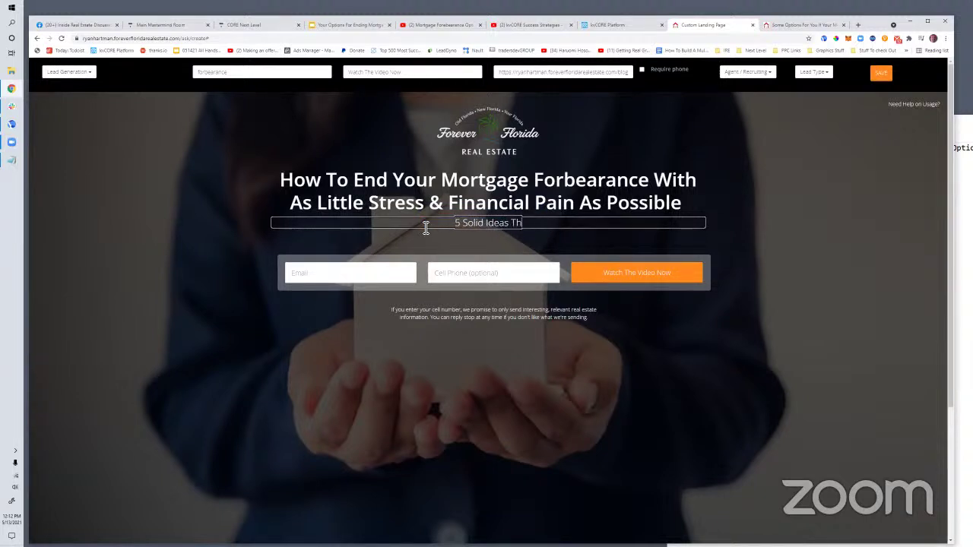
key(BackSpace)
key(BackSpace)
key(BackSpace)
key(BackSpace)
key(BackSpace)
key(BackSpace)
key(BackSpace)
key(BackSpace)
key(BackSpace)
key(BackSpace)
key(BackSpace)
key(BackSpace)
key(BackSpace)
key(BackSpace)
key(BackSpace)
key(BackSpace)
key(BackSpace)
key(BackSpace)
key(BackSpace)
key(BackSpace)
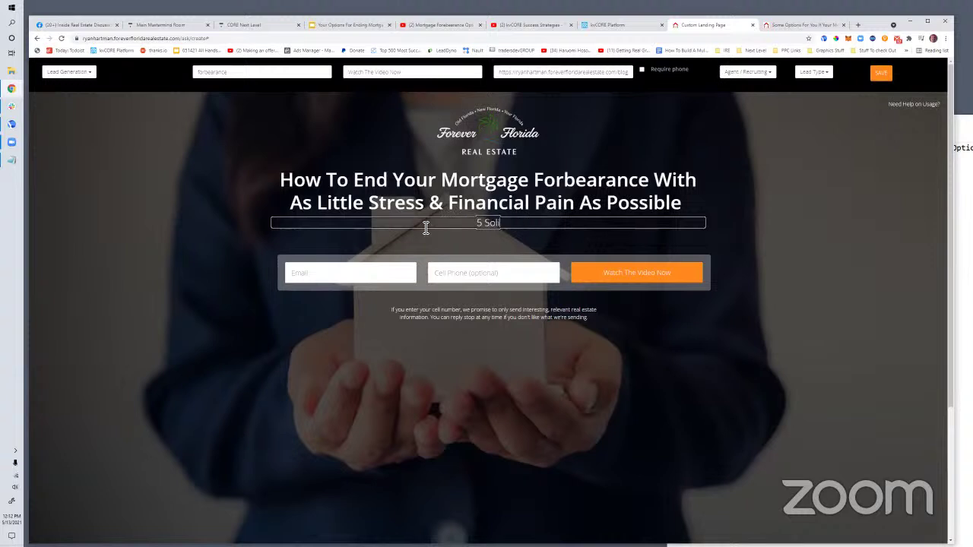
text(FREE Vid)
text(eo)
text( Show)
key(BackSpace)
key(BackSpace)
key(BackSpace)
key(BackSpace)
key(BackSpace)
text(Reveals)
key(BackSpace)
key(BackSpace)
key(BackSpace)
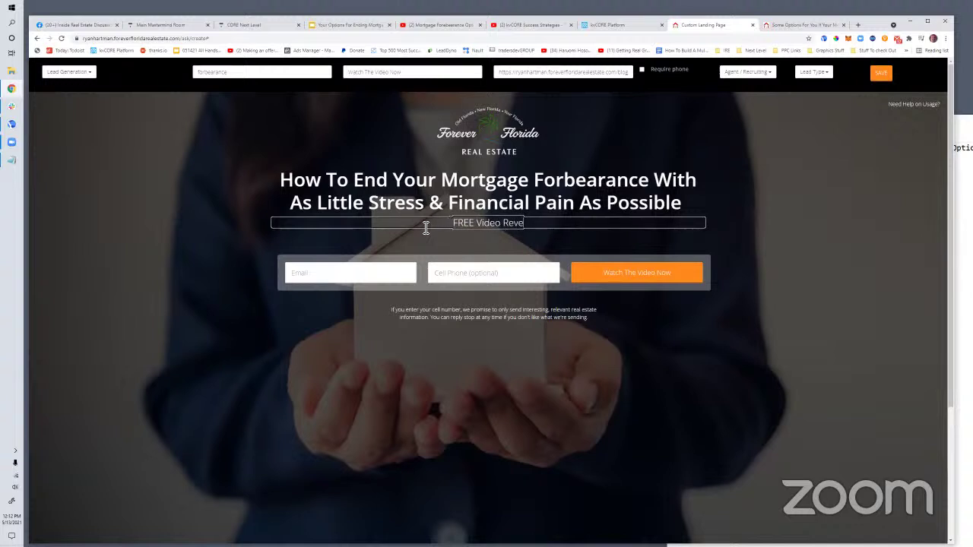
text(Shows 5 Soli)
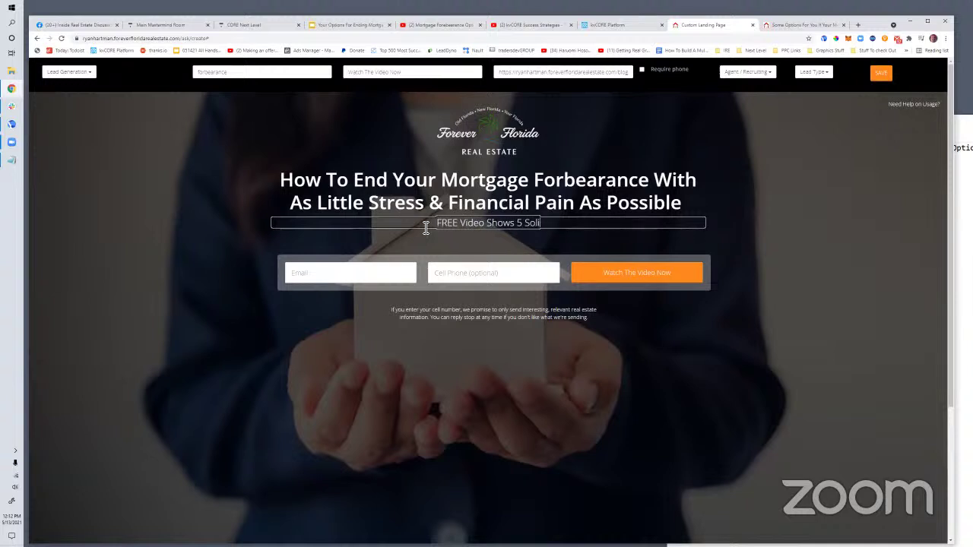
text(d Options That Could)
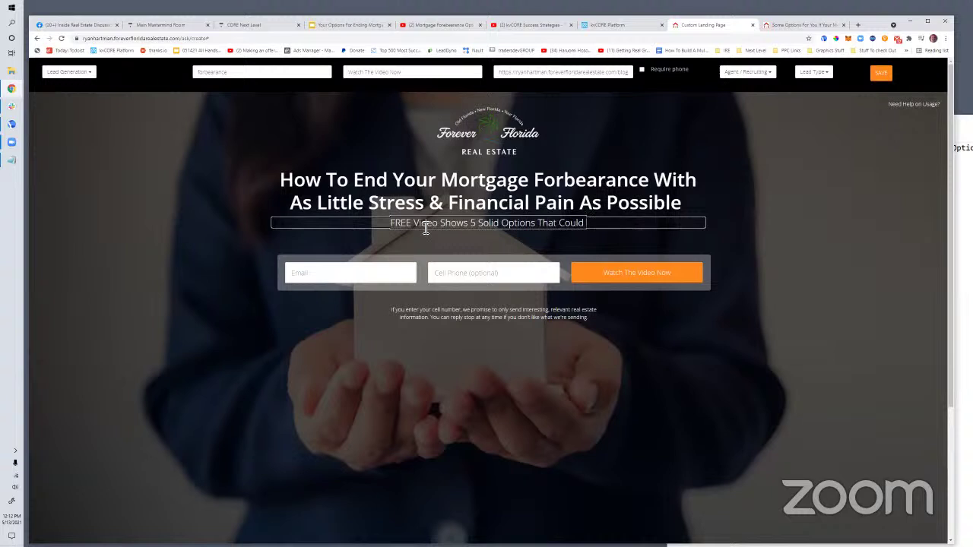
text( Work Well F)
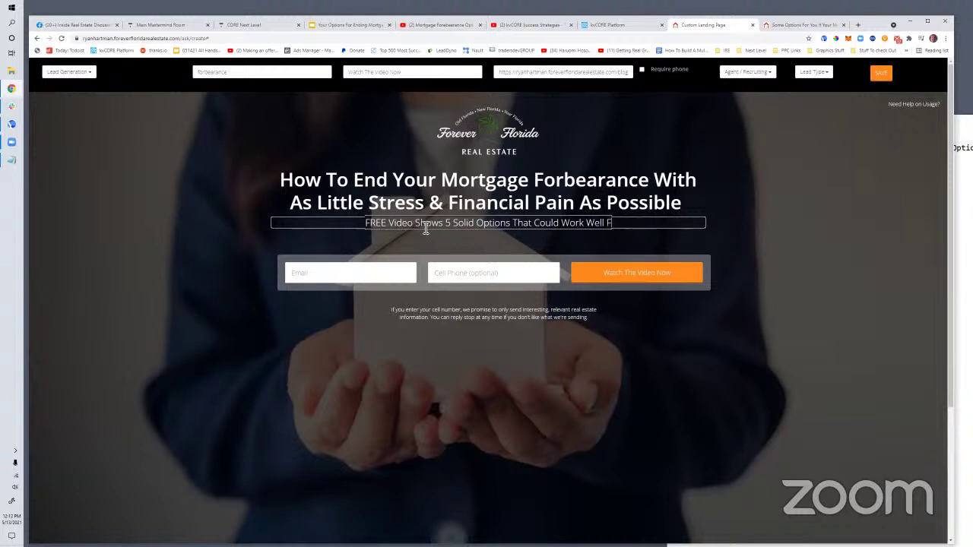
text(or You.)
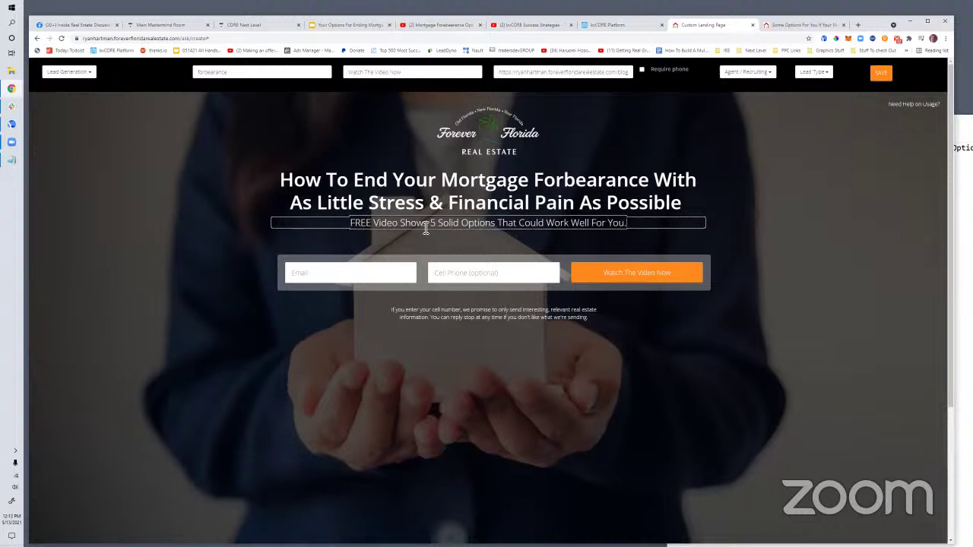
key(BackSpace)
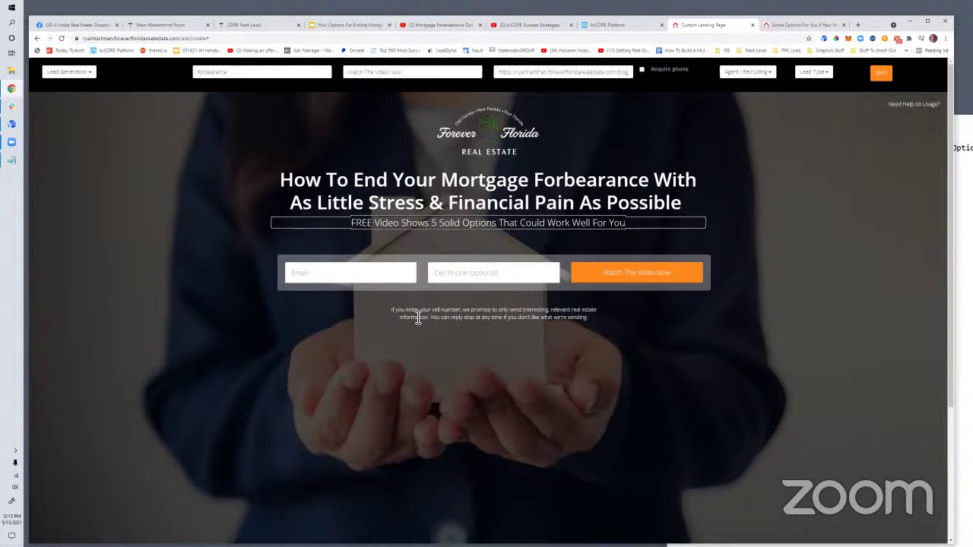
click(403, 222)
click(418, 319)
drag(403, 72, 349, 74)
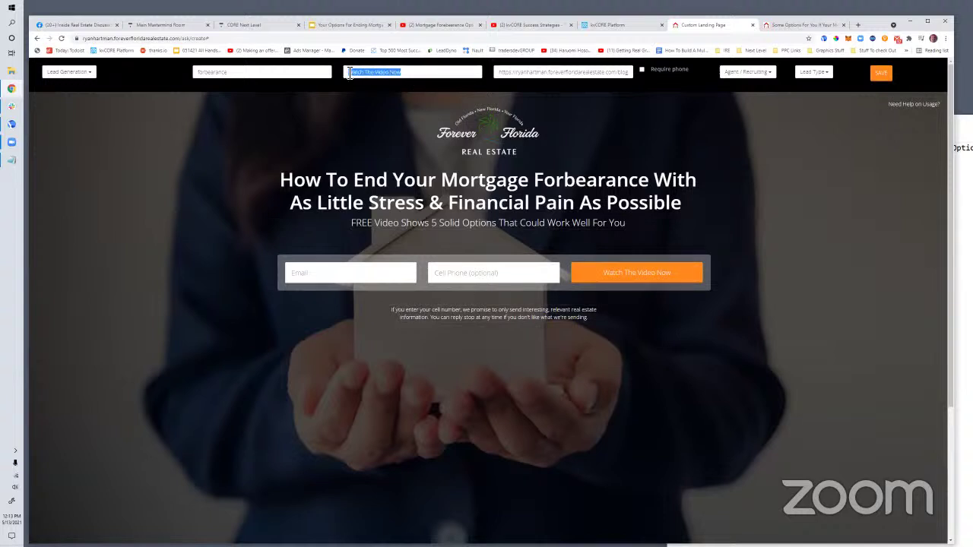
text(End)
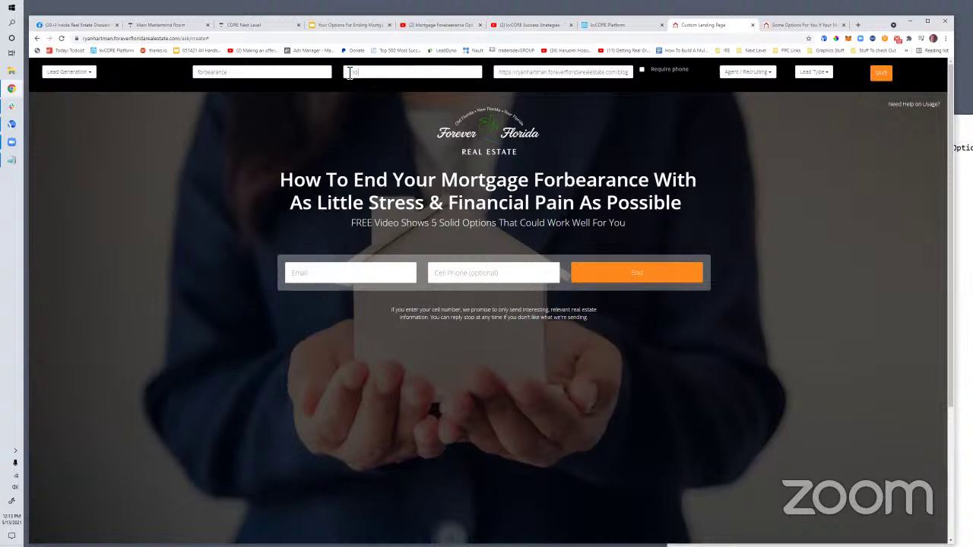
text( Your)
key(BackSpace)
key(BackSpace)
key(BackSpace)
key(BackSpace)
key(BackSpace)
key(BackSpace)
key(BackSpace)
key(BackSpace)
text(Watch The Video Now)
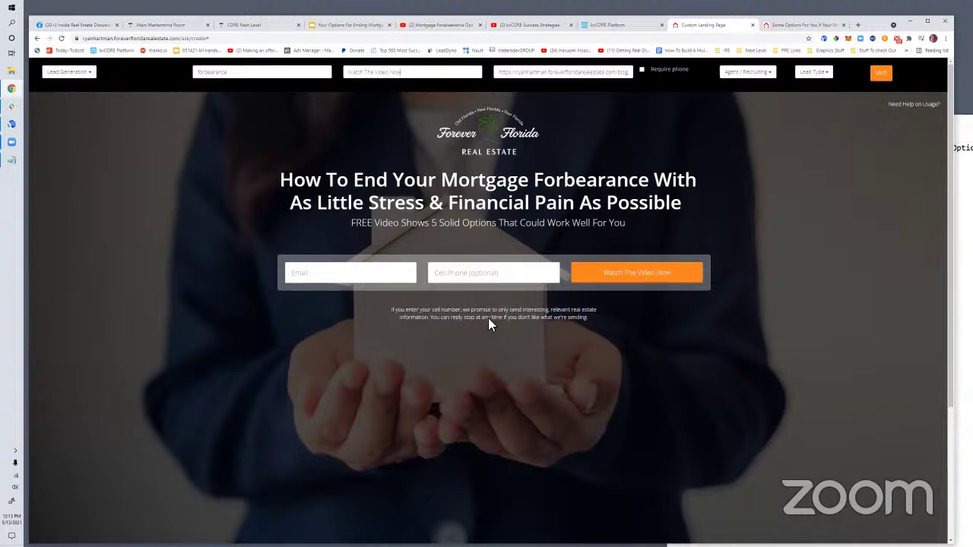
drag(281, 178, 681, 207)
Replace the disclaimer with 'If you enter your cell number, we'll text you to set up a time...'
click(423, 317)
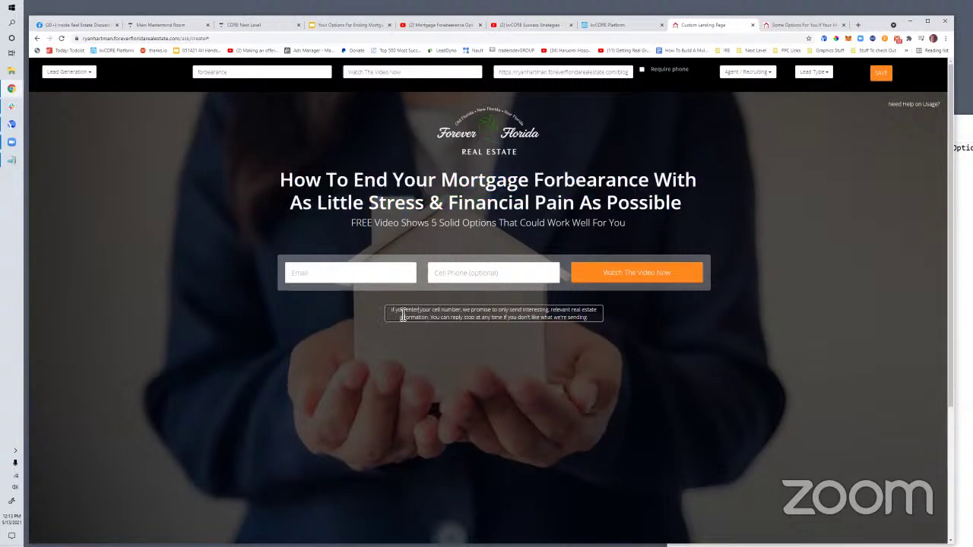
drag(391, 310, 600, 319)
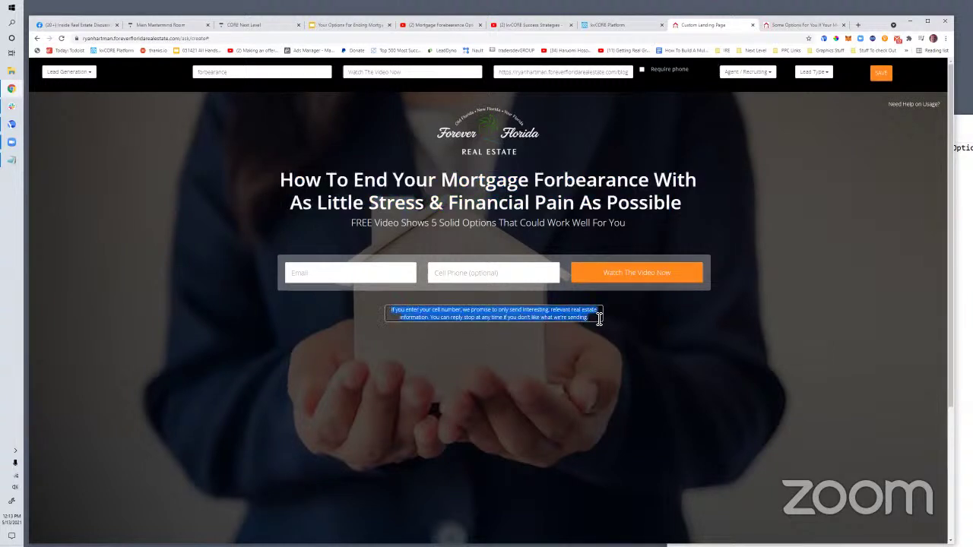
key(BackSpace)
text(If you enter)
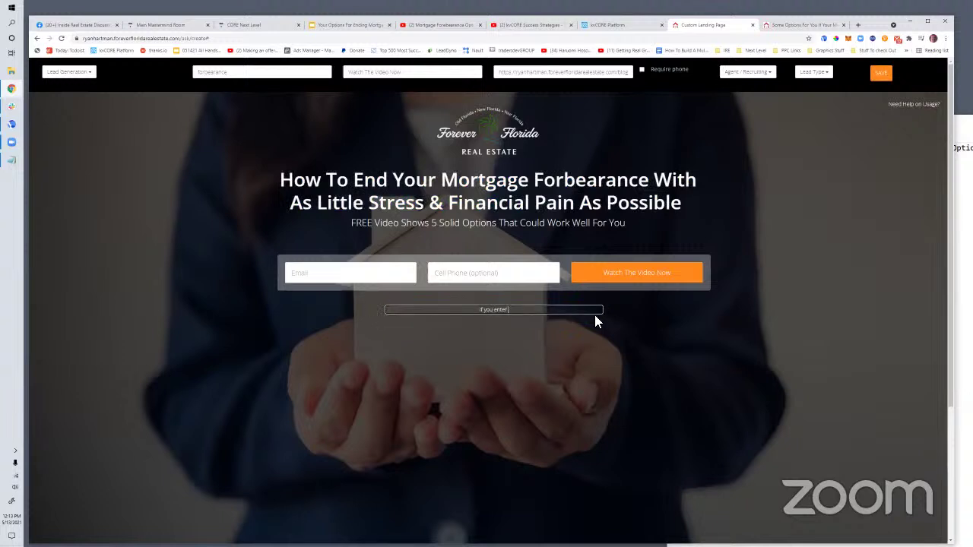
text( your cell number, we'll text you to set up a time to discuss yo)
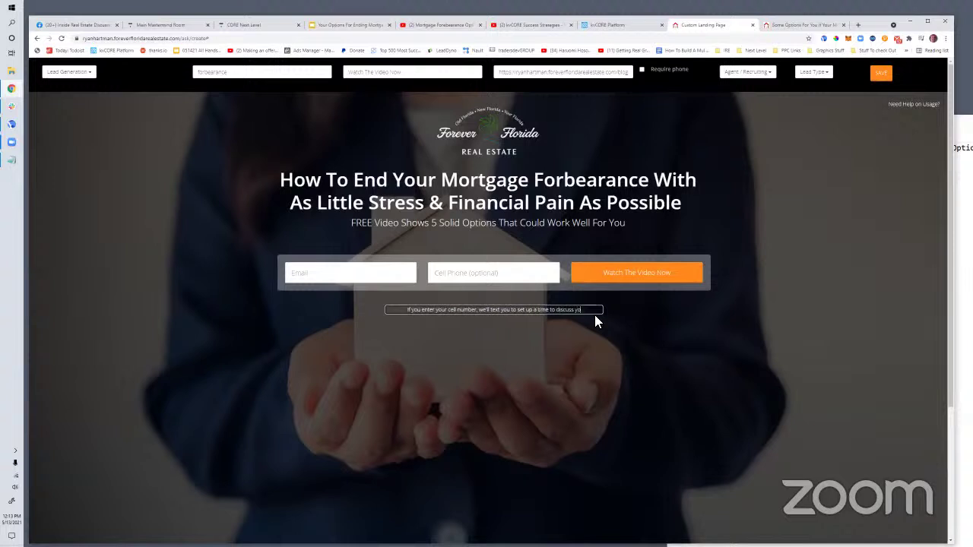
text(ur options with you.)
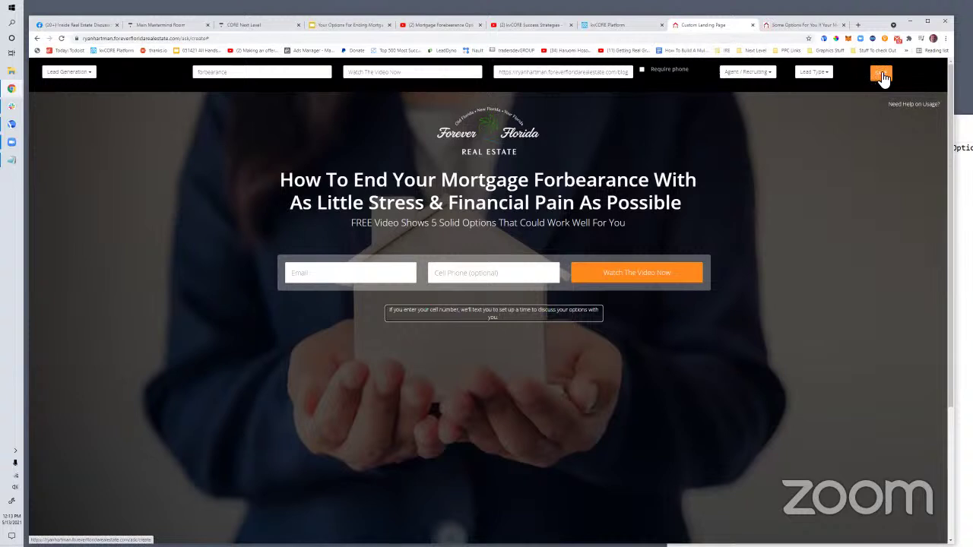
Set the forbearance landing page's Lead Type to Seller, save, and confirm to open the published page
click(753, 73)
click(822, 76)
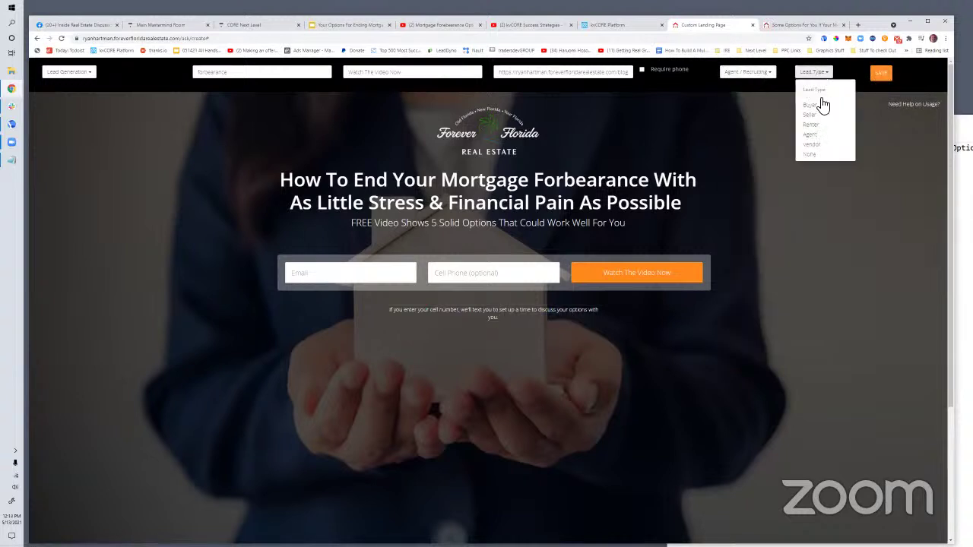
click(819, 121)
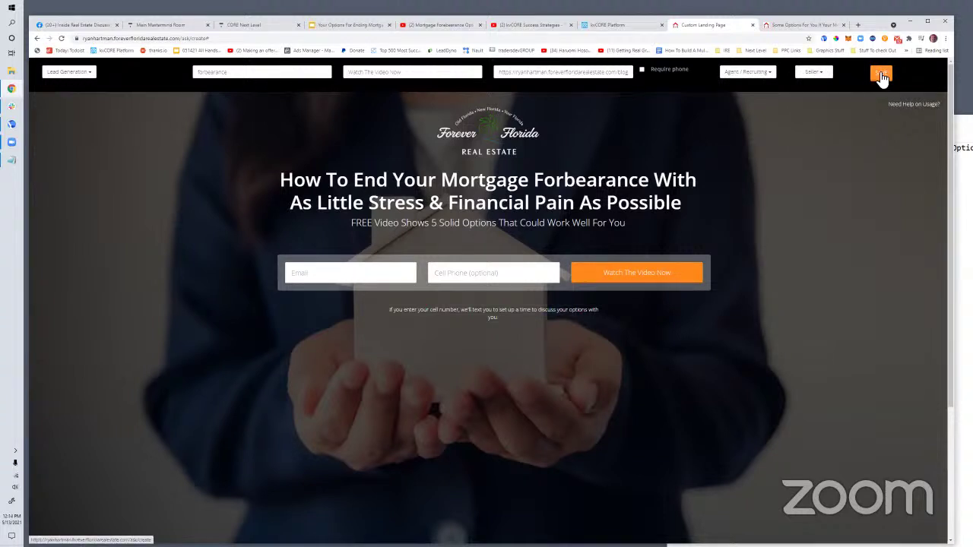
click(881, 75)
click(528, 147)
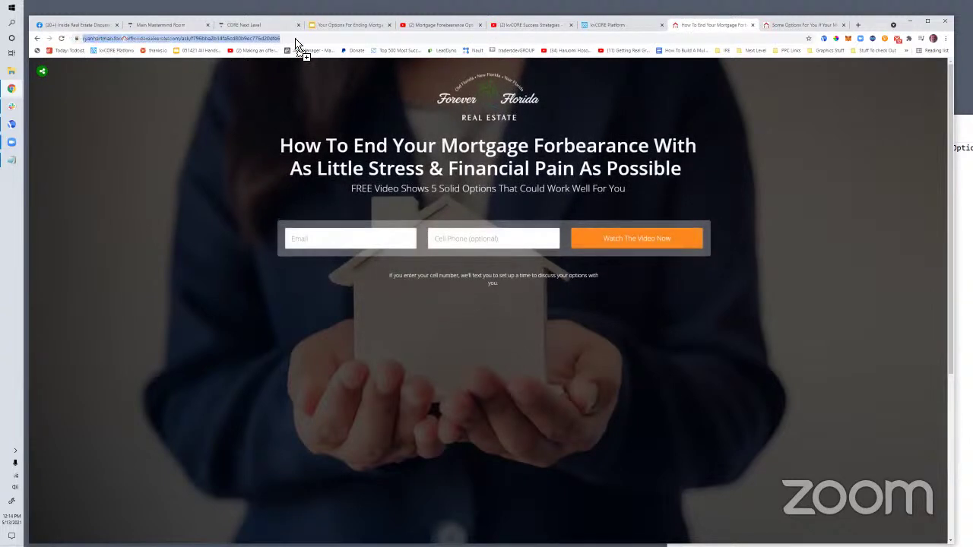
mouse_move(861, 51)
mouse_down()
mouse_move(812, 53)
mouse_move(896, 54)
mouse_move(280, 52)
mouse_move(163, 41)
mouse_move(855, 47)
mouse_move(909, 63)
mouse_move(892, 67)
mouse_move(907, 52)
mouse_move(915, 73)
mouse_move(880, 82)
mouse_up()
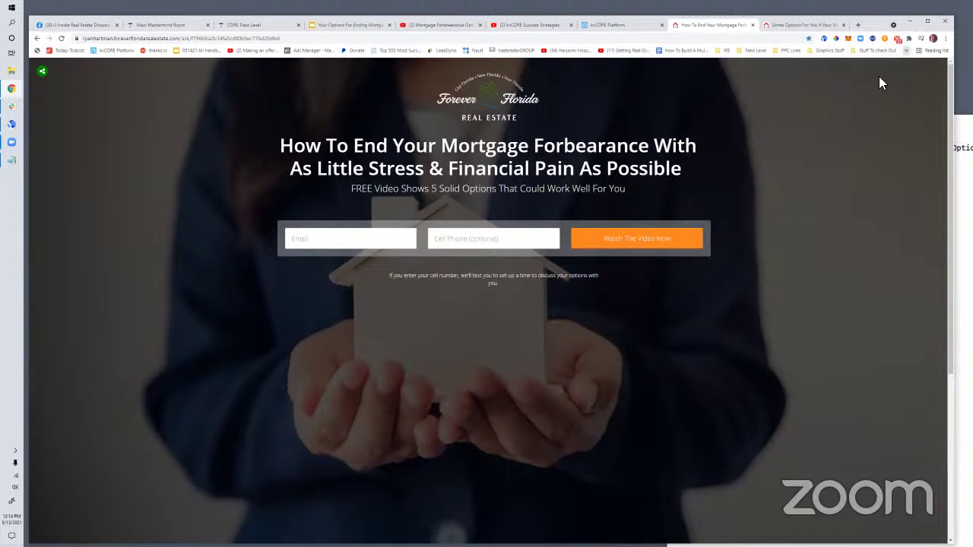
Delete the lead-generation guide bookmark and another YouTube bookmark from the bookmarks bar
right_click(685, 53)
click(714, 129)
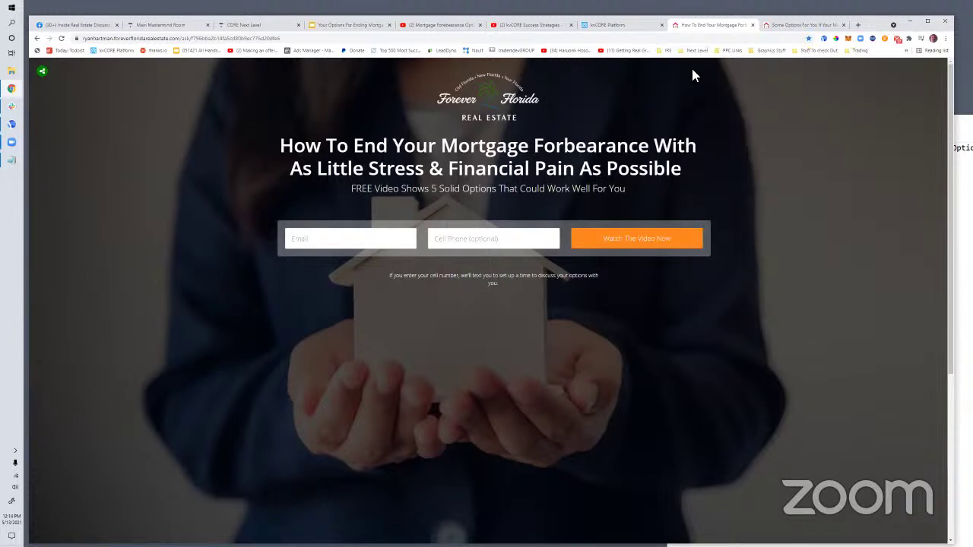
right_click(620, 51)
click(643, 131)
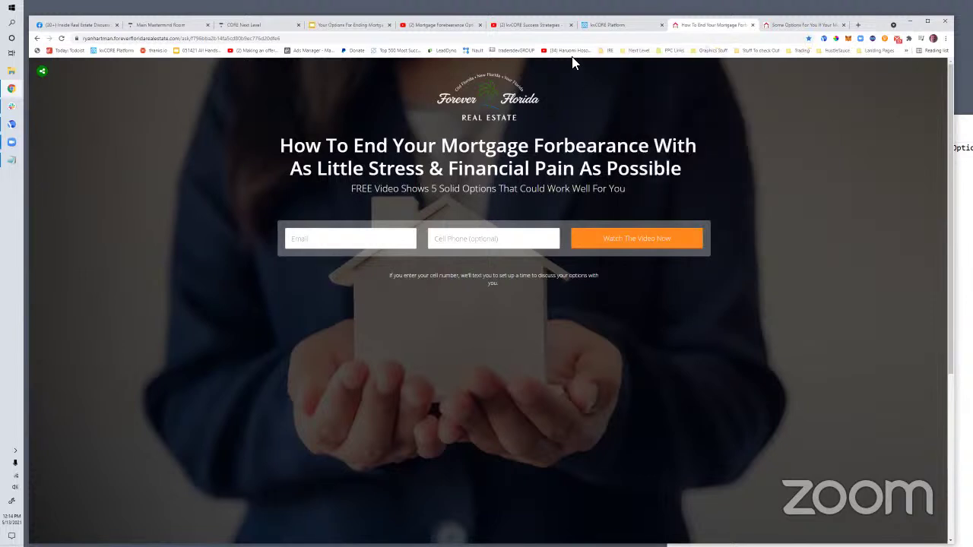
right_click(571, 51)
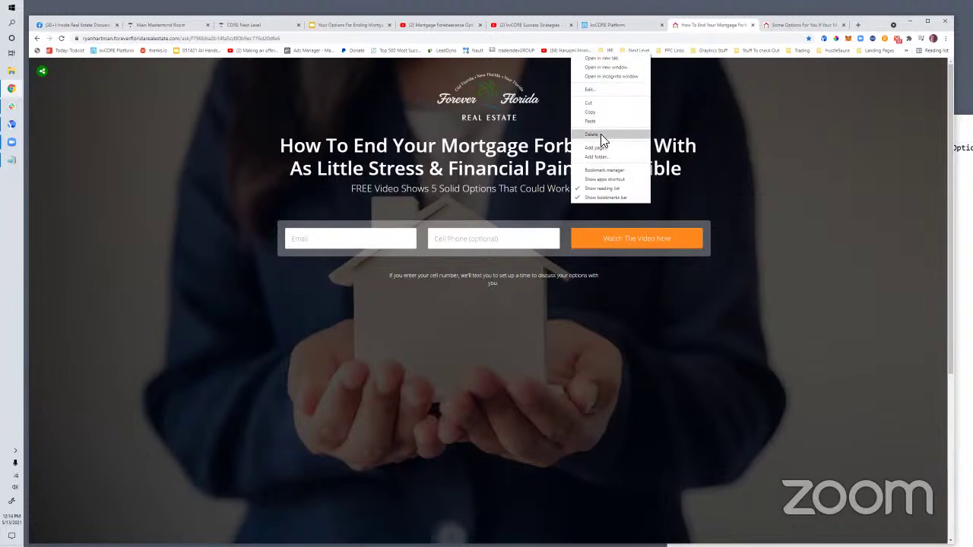
click(571, 52)
Open the music video bookmark in a new tab and pause the playing video
right_click(578, 52)
click(600, 58)
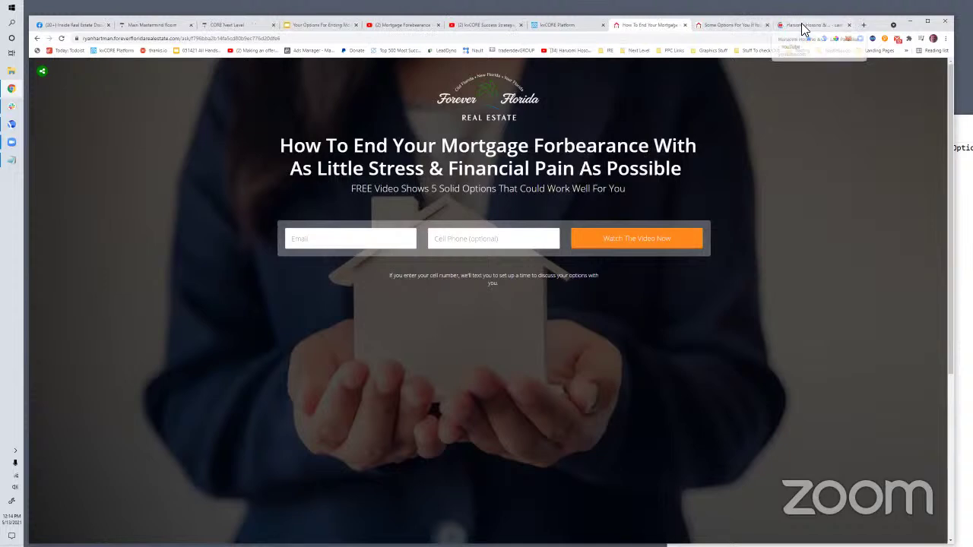
click(801, 25)
right_click(161, 38)
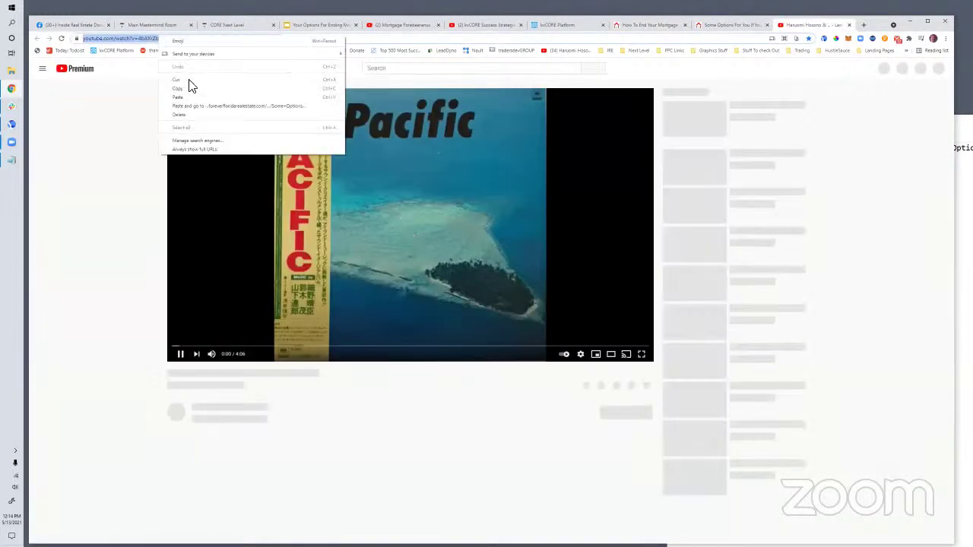
click(191, 352)
click(191, 354)
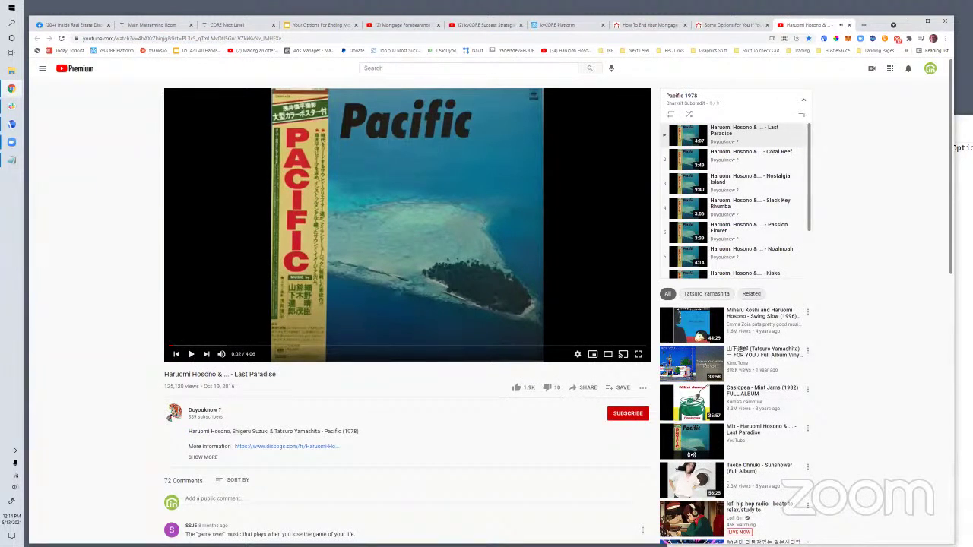
Check the URL in Notepad, then return to the How To End Your Mortgage tab
click(9, 144)
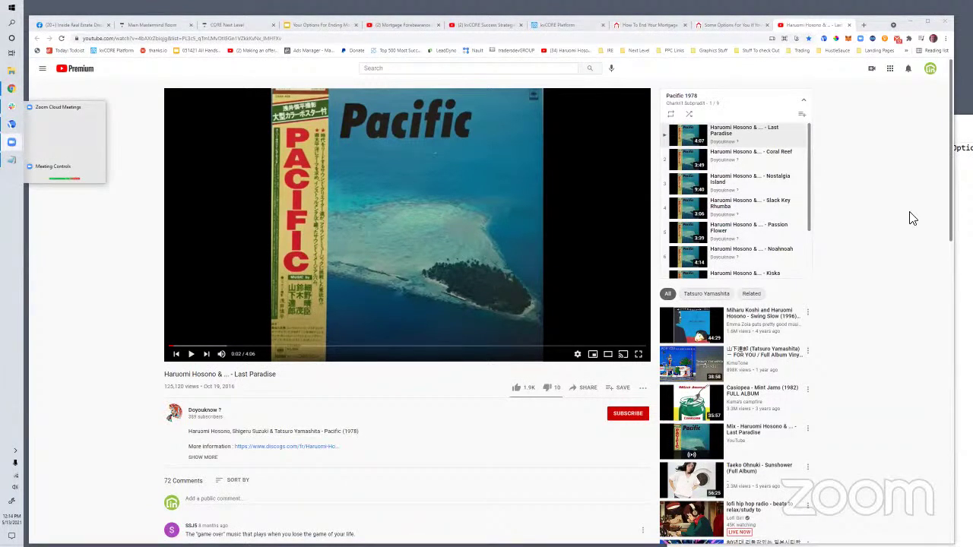
click(962, 220)
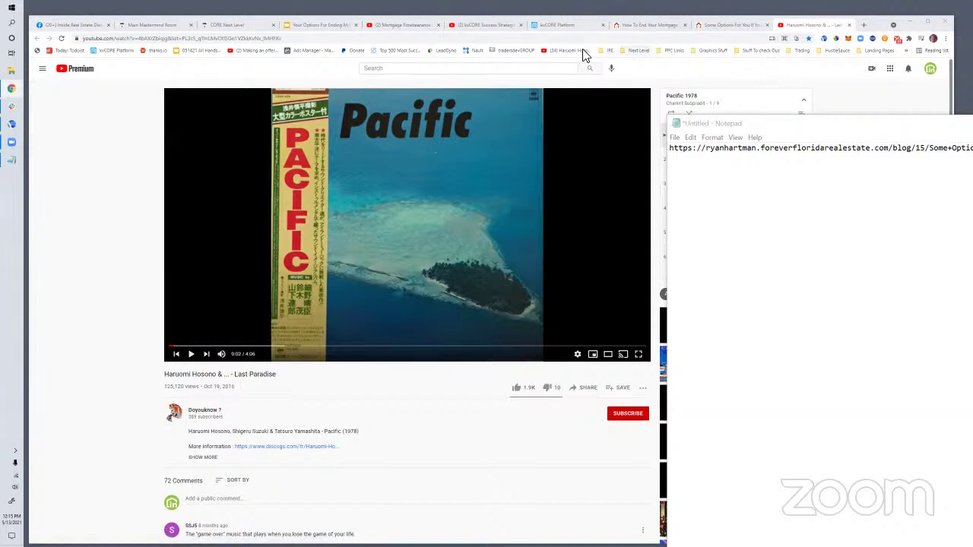
click(863, 47)
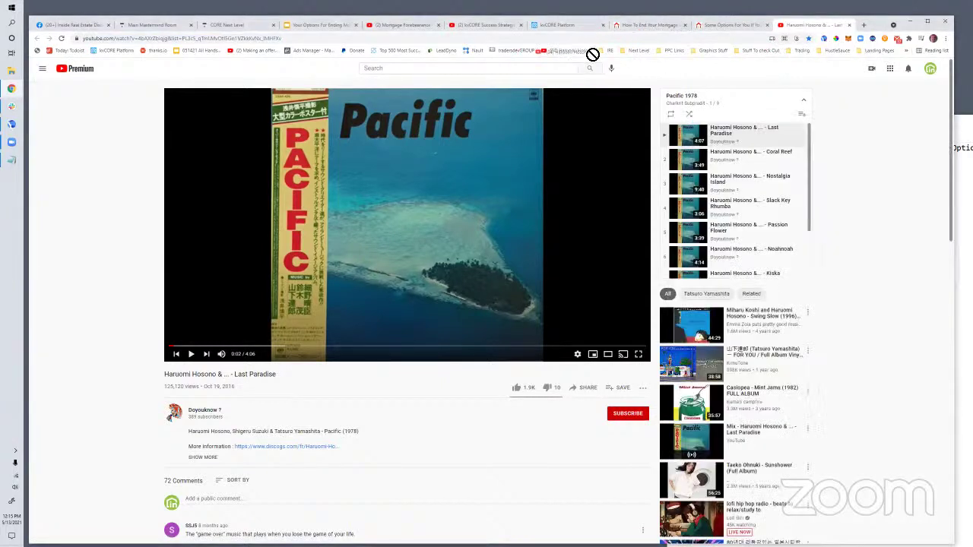
click(759, 51)
click(763, 55)
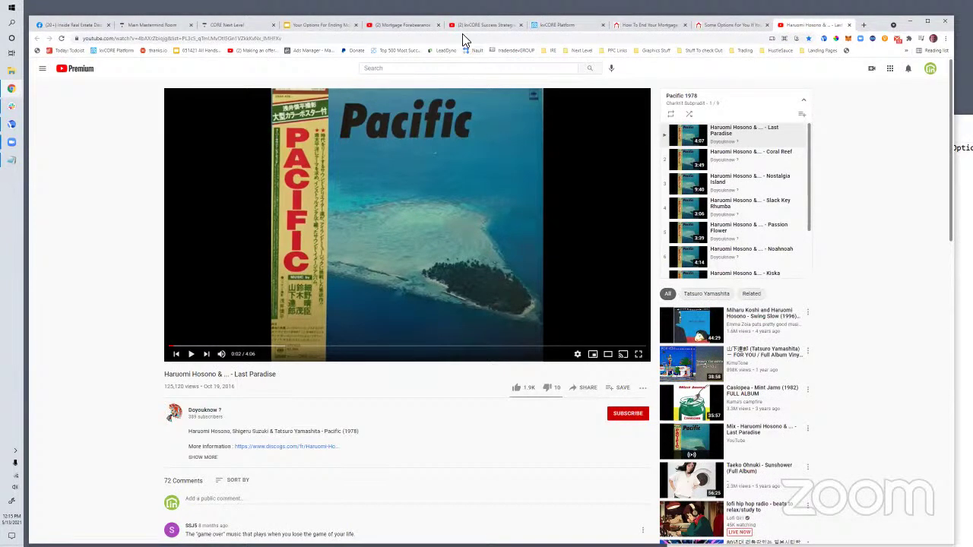
click(735, 25)
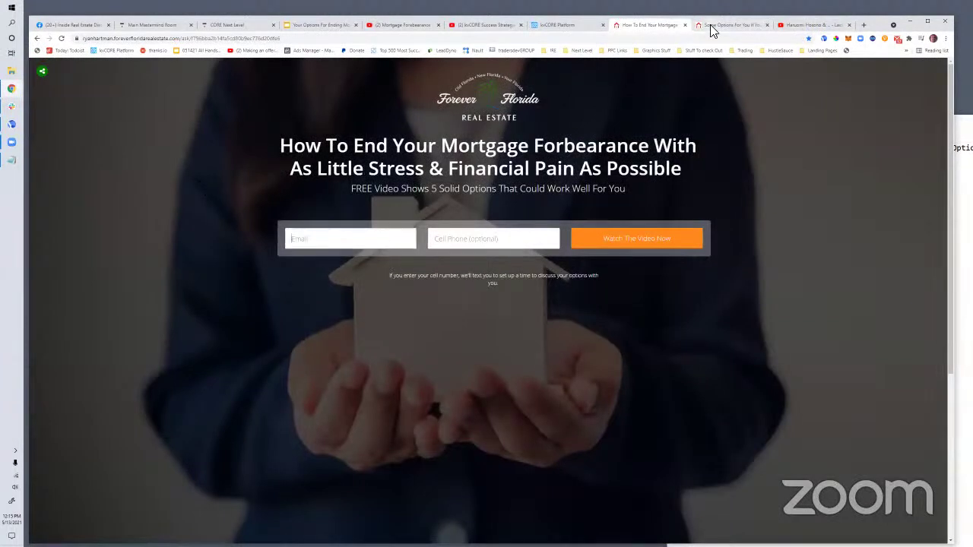
Look over the Some Options blog post, selecting its title text
key(ctrl+Tab)
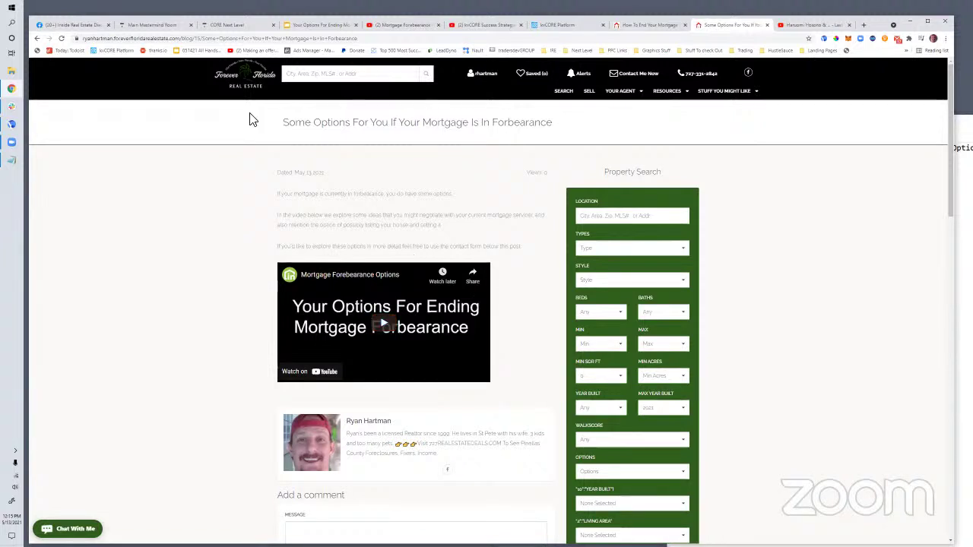
drag(279, 125, 560, 126)
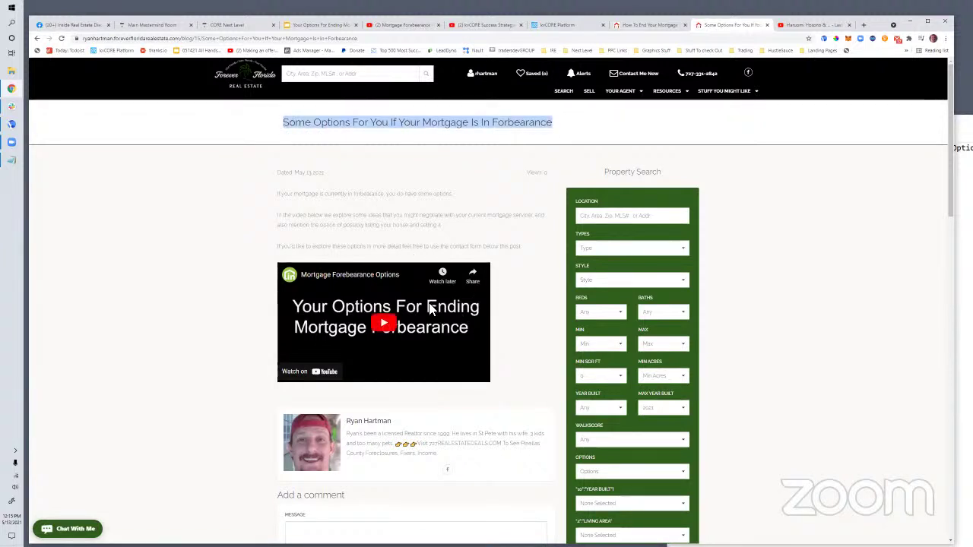
scroll(482, 398, down, 2)
scroll(639, 251, up, 2)
scroll(698, 244, down, 5)
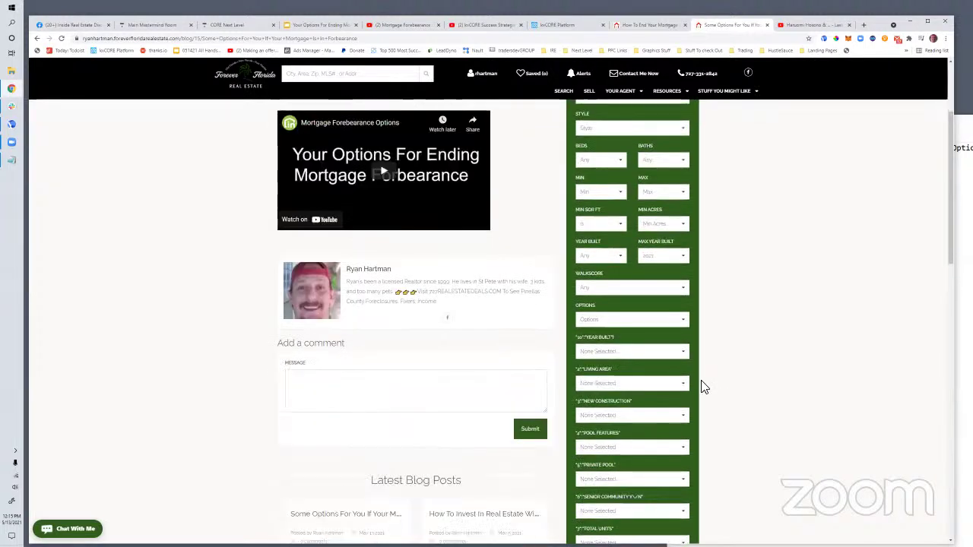
scroll(349, 343, up, 3)
scroll(402, 395, up, 2)
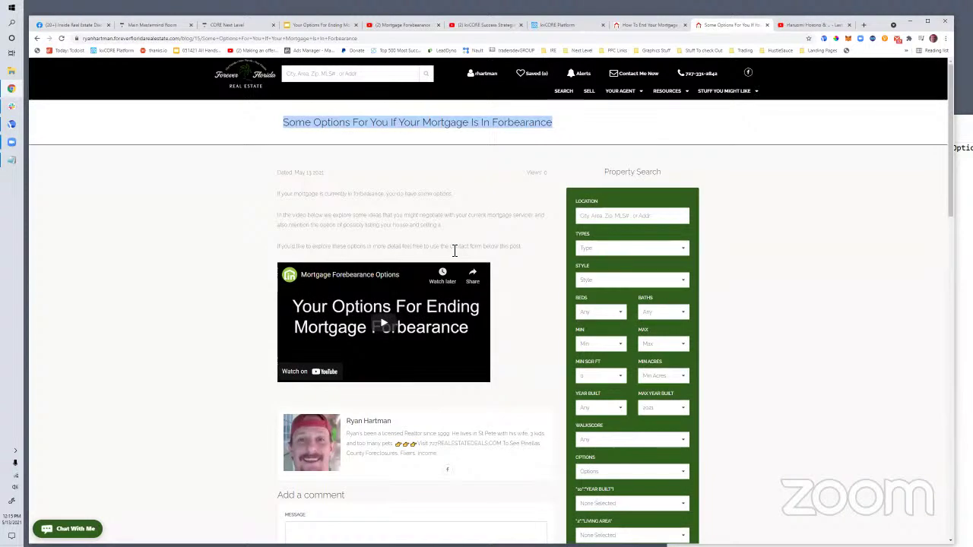
Copy the forbearance landing page's web address from the address bar
click(639, 26)
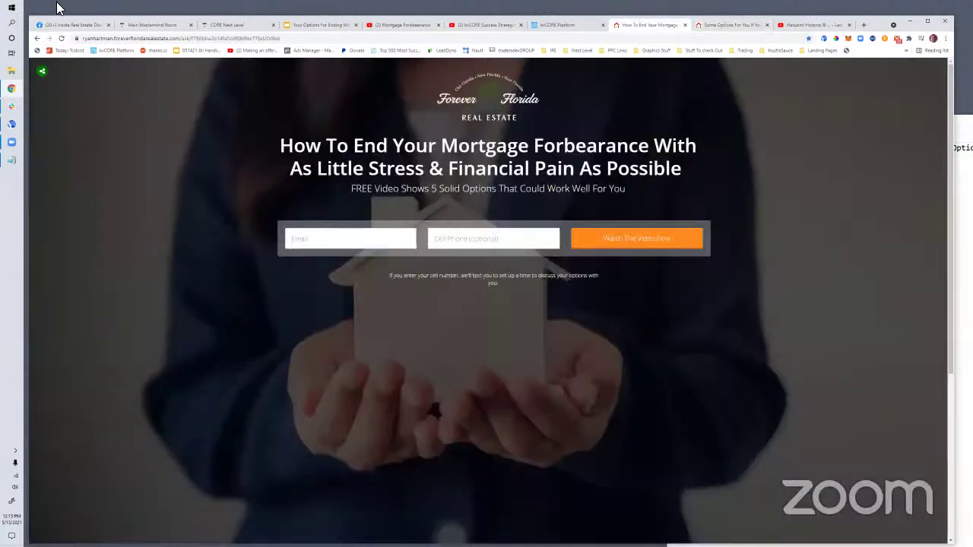
click(108, 38)
right_click(108, 38)
click(157, 93)
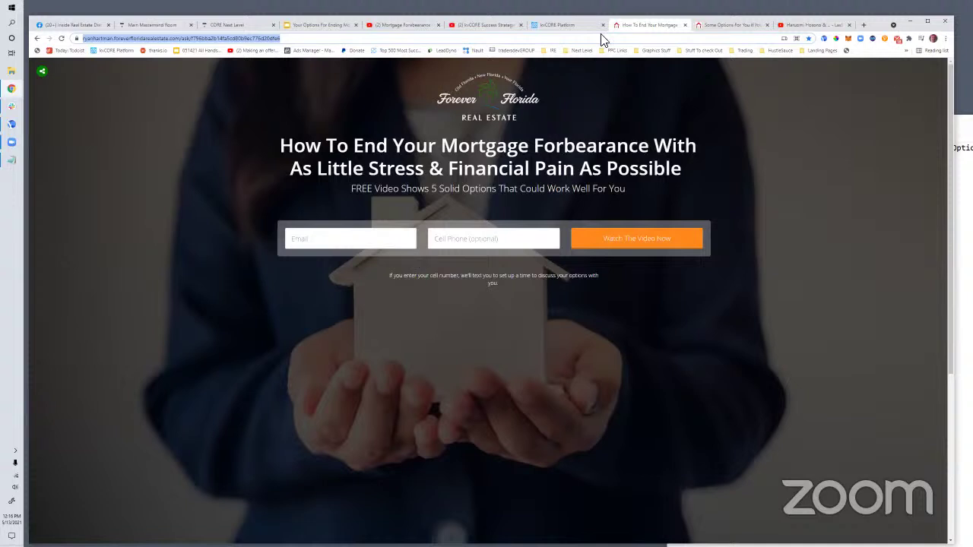
Load the Forever Florida Facebook Ads Manager page from the PPC Links bookmark folder
click(705, 26)
click(646, 25)
click(730, 27)
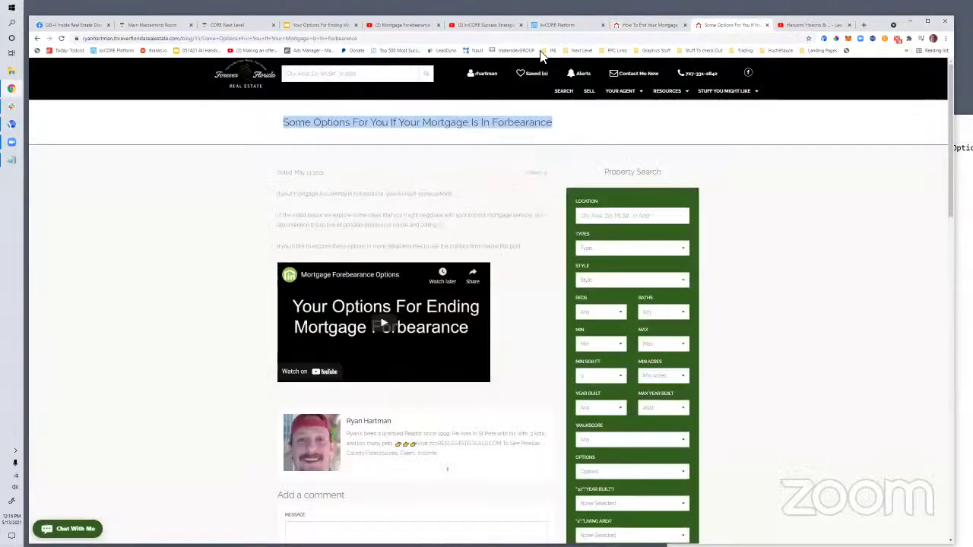
key(ctrl+Tab)
click(617, 51)
click(624, 141)
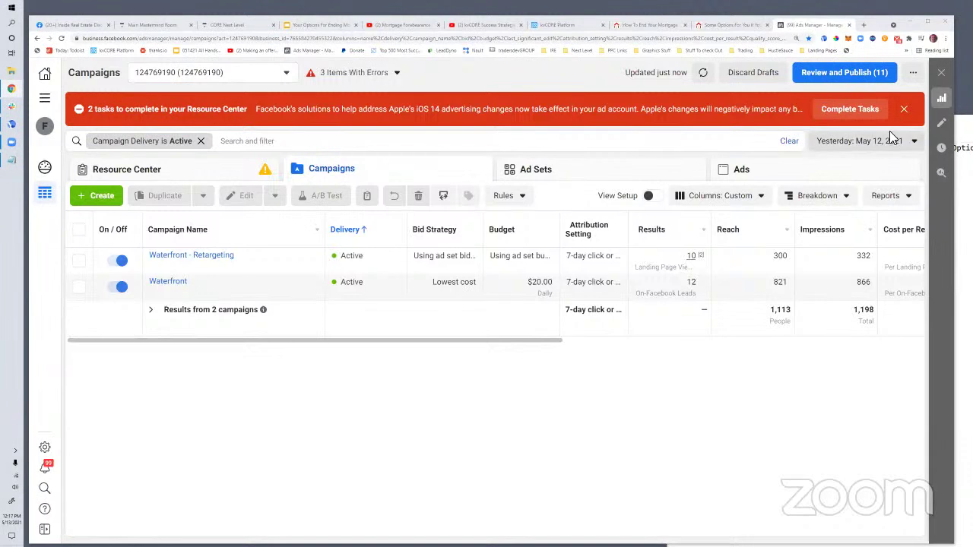
Close the orange Resource Center warning banner above the Campaigns list
click(904, 109)
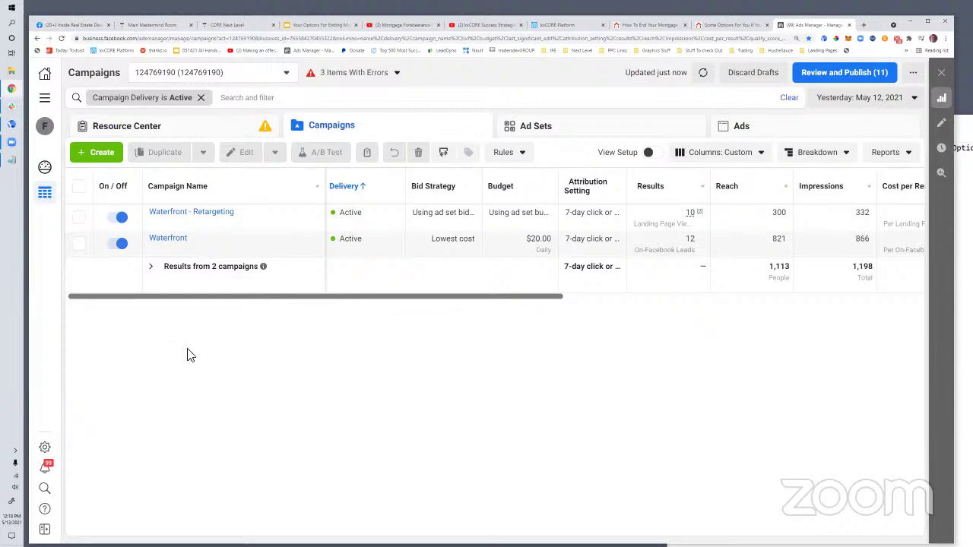
Start a new campaign with the Traffic objective
click(94, 154)
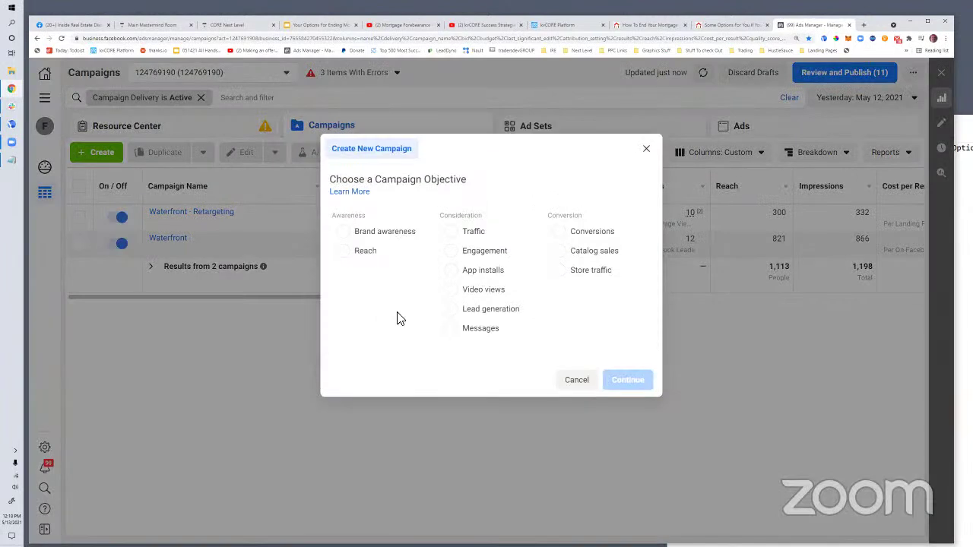
drag(486, 216, 447, 222)
click(450, 232)
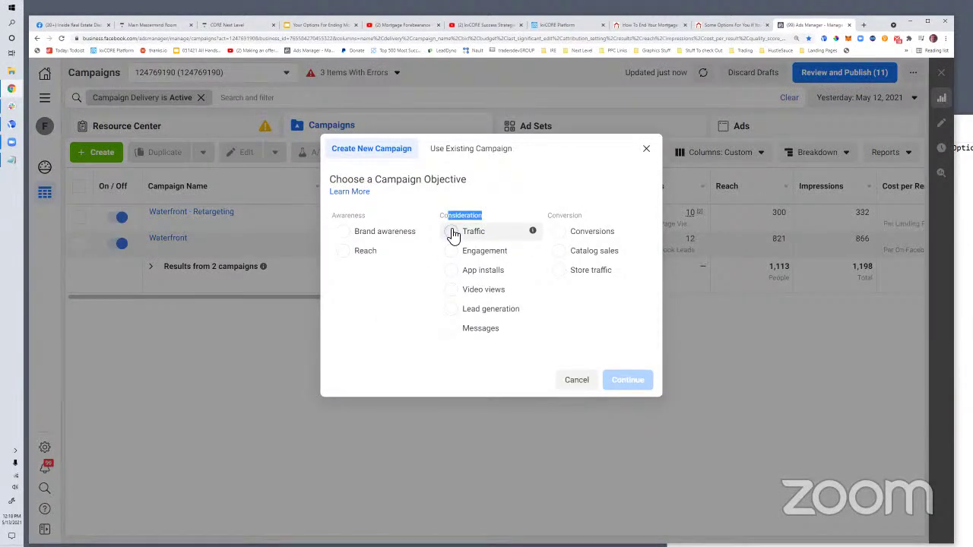
click(619, 466)
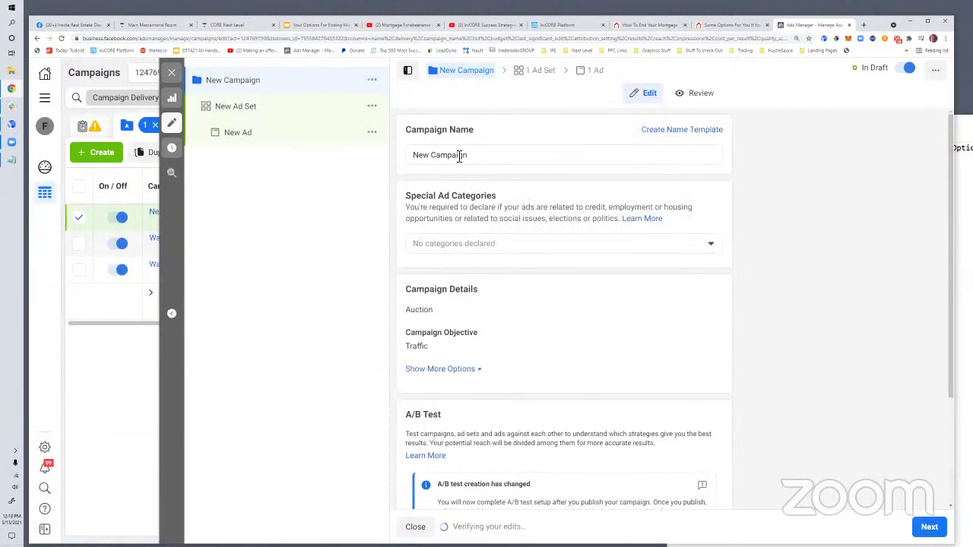
Rename the campaign to 'Forbearance Options', fixing the 'Forebearance' typo
drag(459, 156, 401, 157)
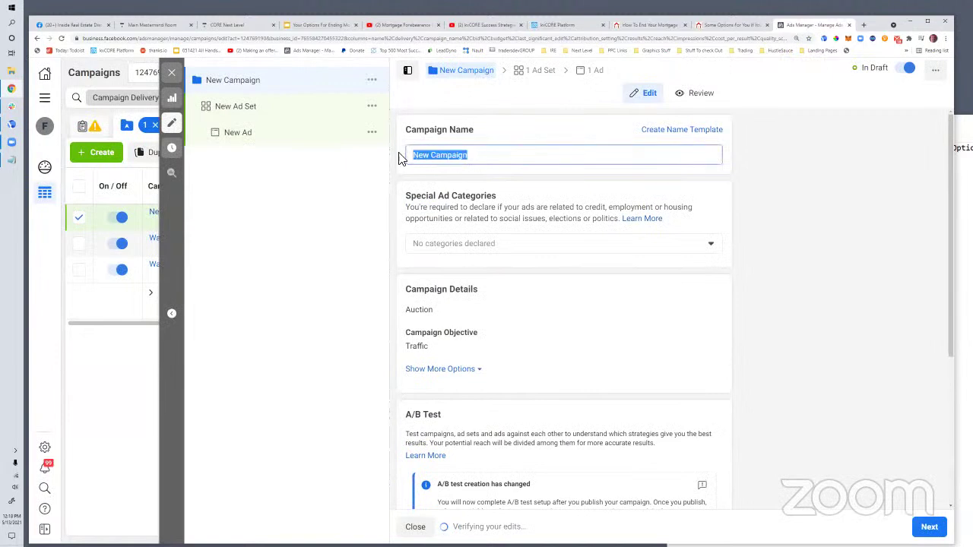
text(Forebearance Options)
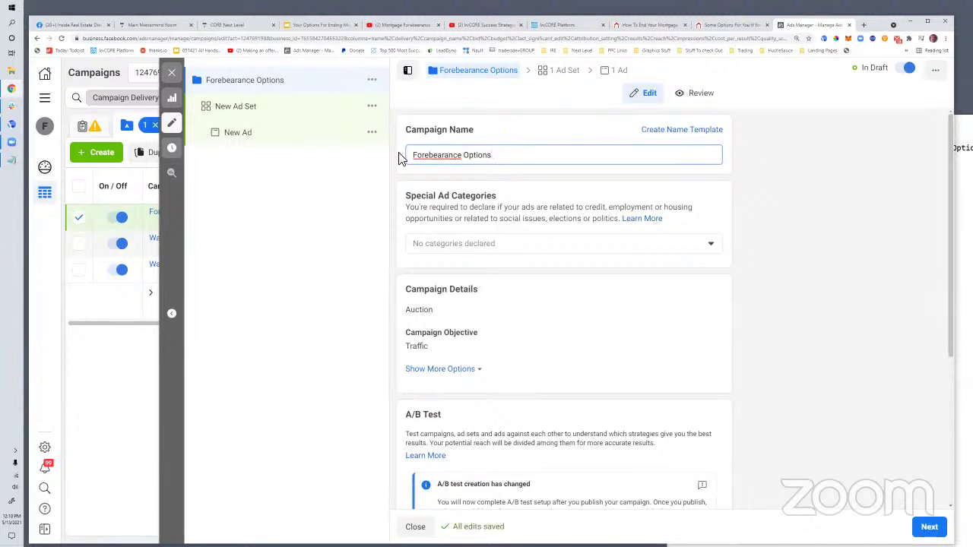
click(433, 155)
key(BackSpace)
Declare Housing as the campaign's special ad category and continue to the ad set
click(490, 245)
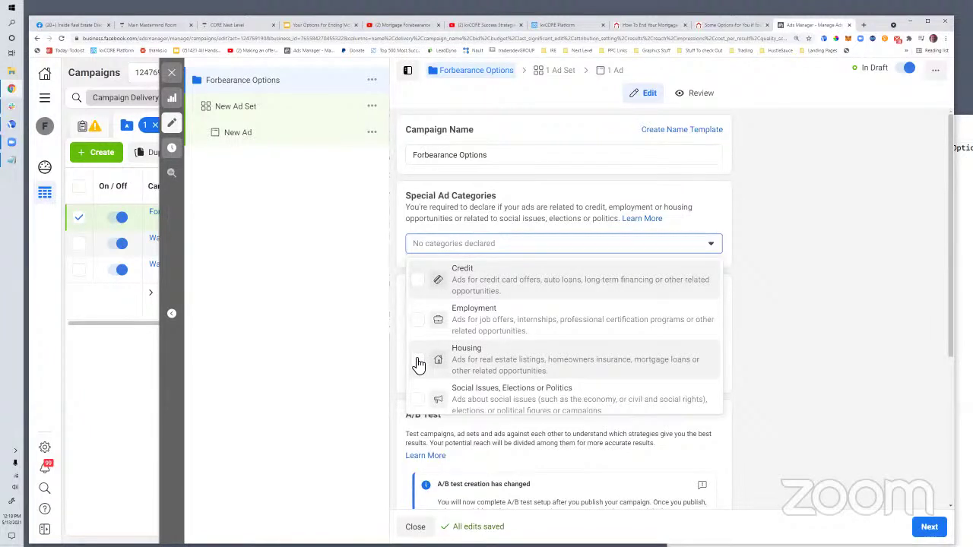
click(418, 360)
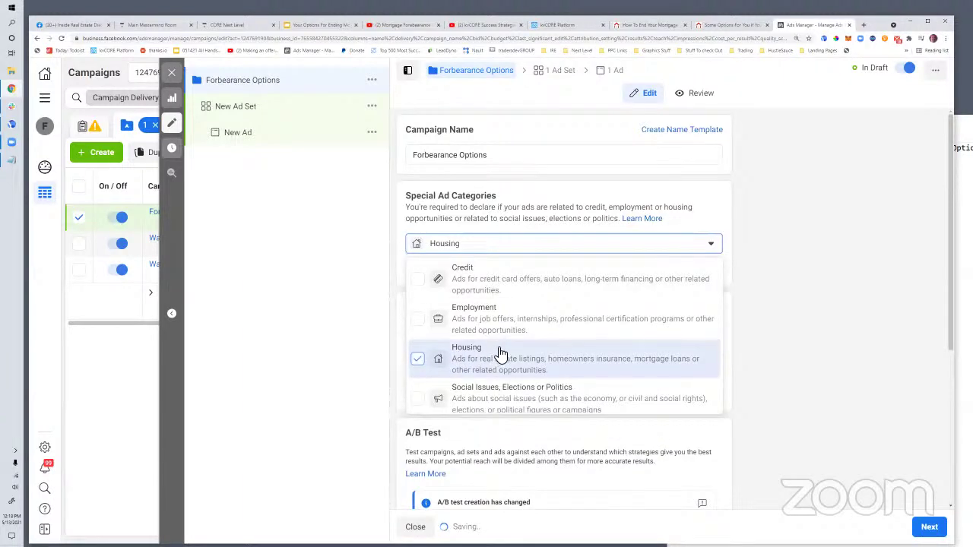
click(738, 269)
scroll(740, 270, down, 4)
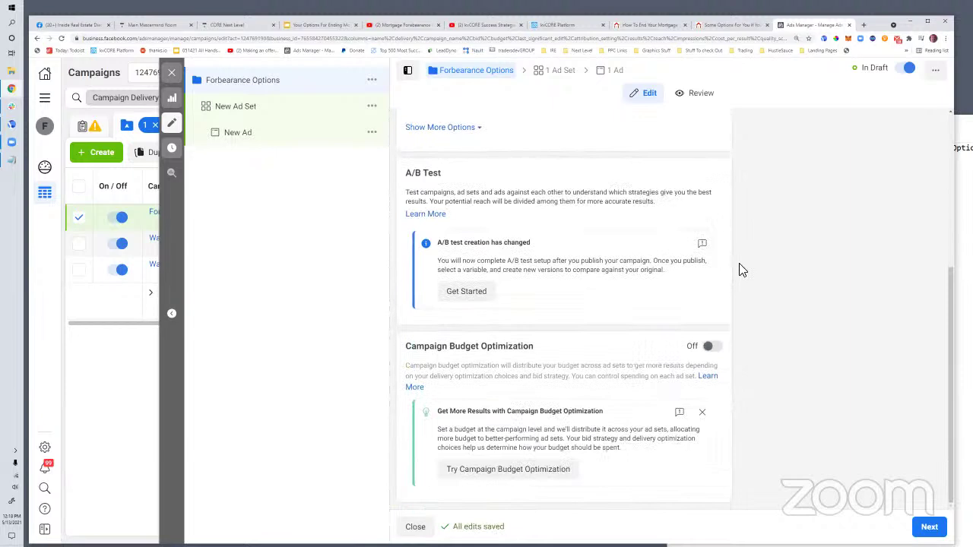
click(929, 527)
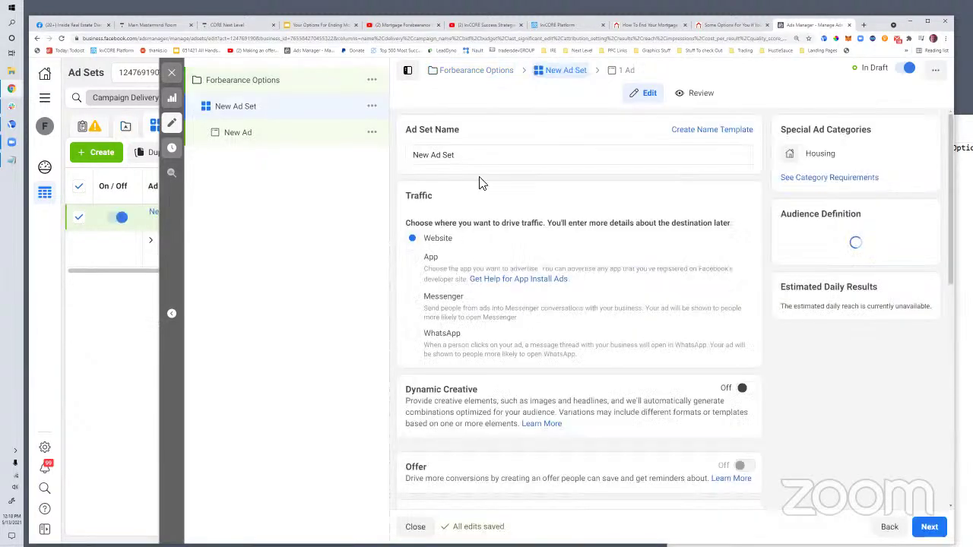
Name the ad set 'Pinellas County'
drag(462, 157, 406, 156)
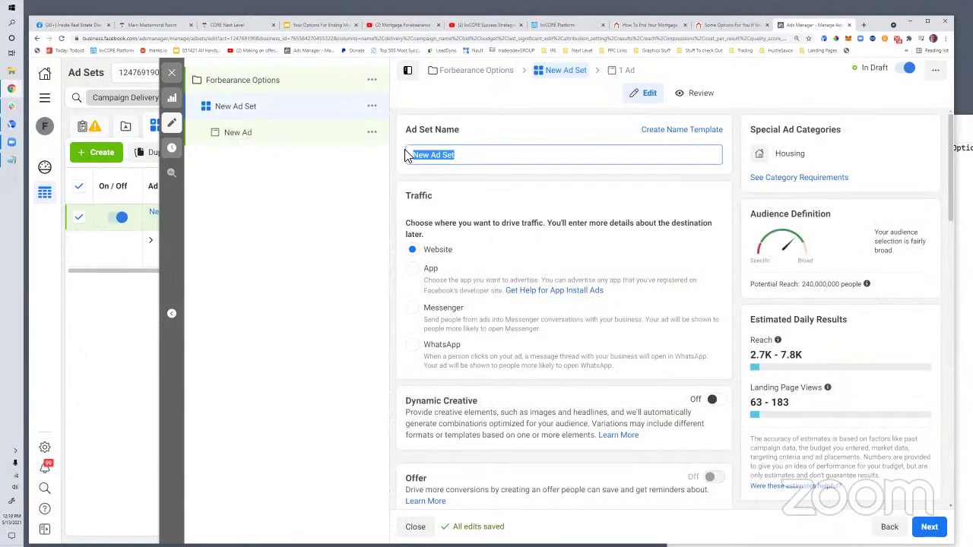
text(Pinellas County)
click(495, 119)
scroll(523, 178, down, 3)
scroll(523, 178, down, 5)
scroll(598, 238, down, 2)
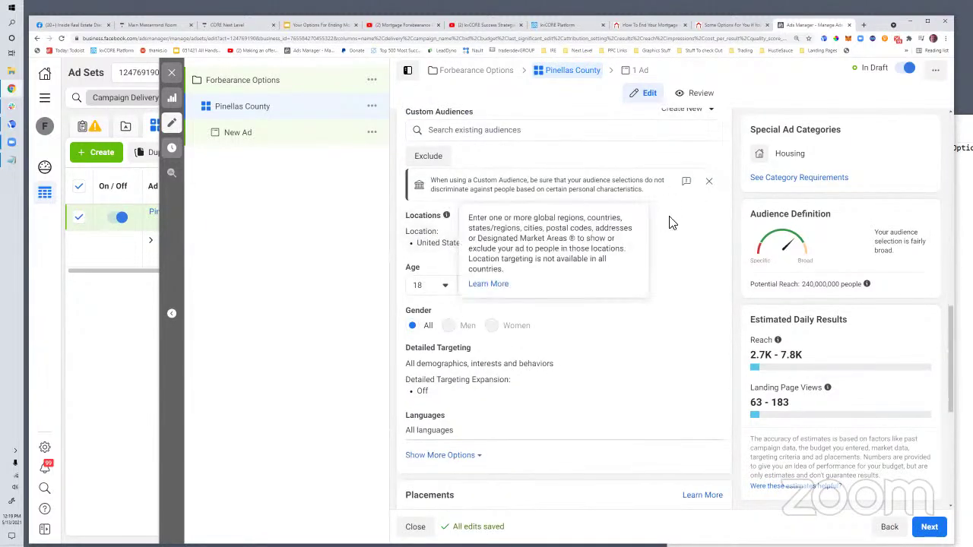
Target only people living in Pinellas County instead of the United States
click(703, 226)
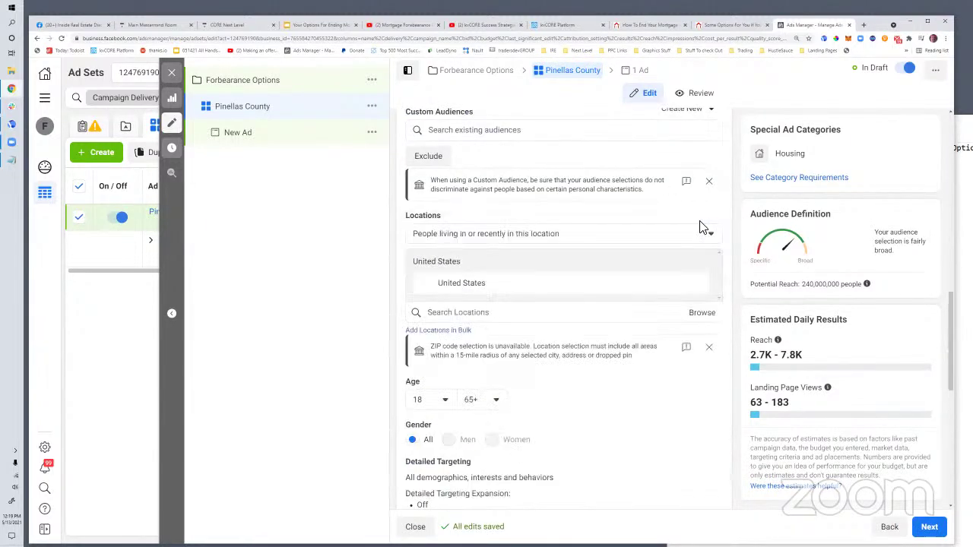
click(461, 313)
text(pinellas)
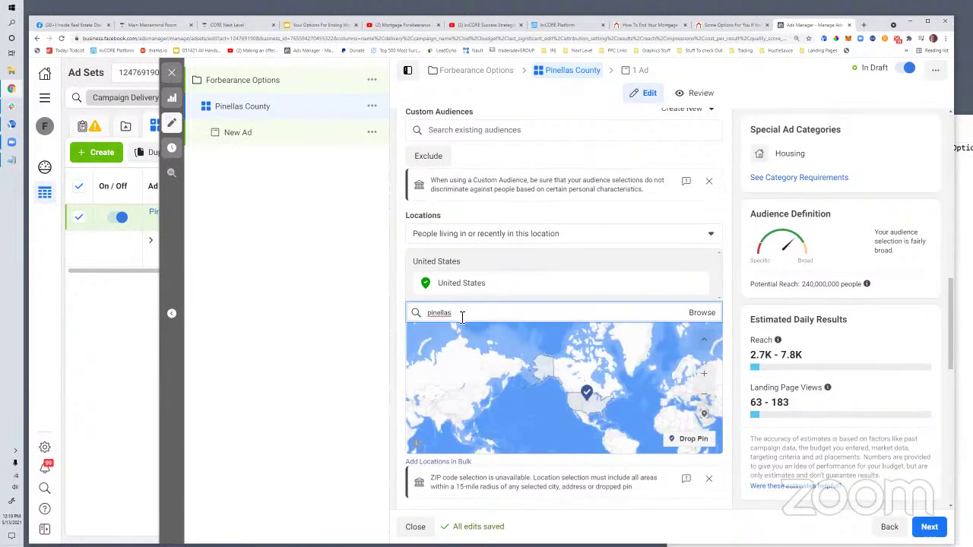
click(462, 337)
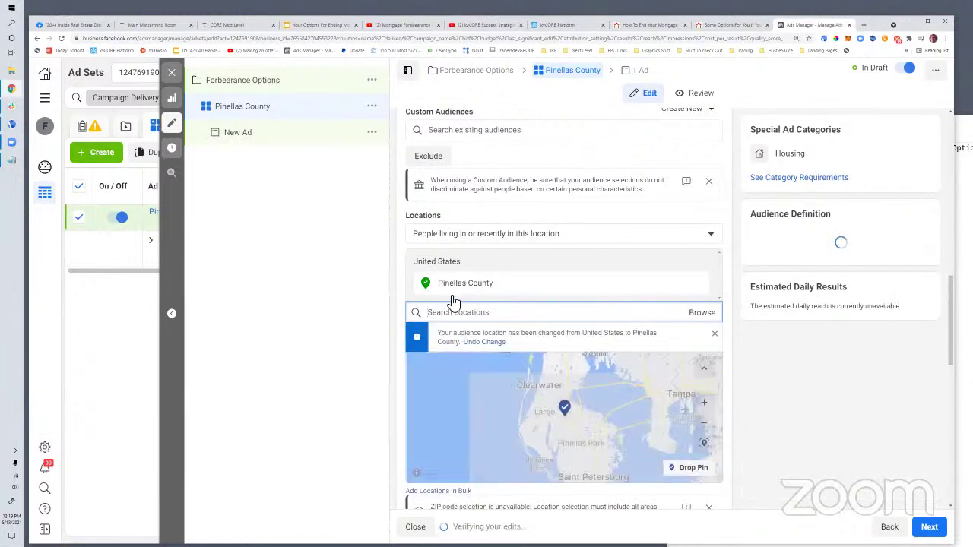
click(448, 235)
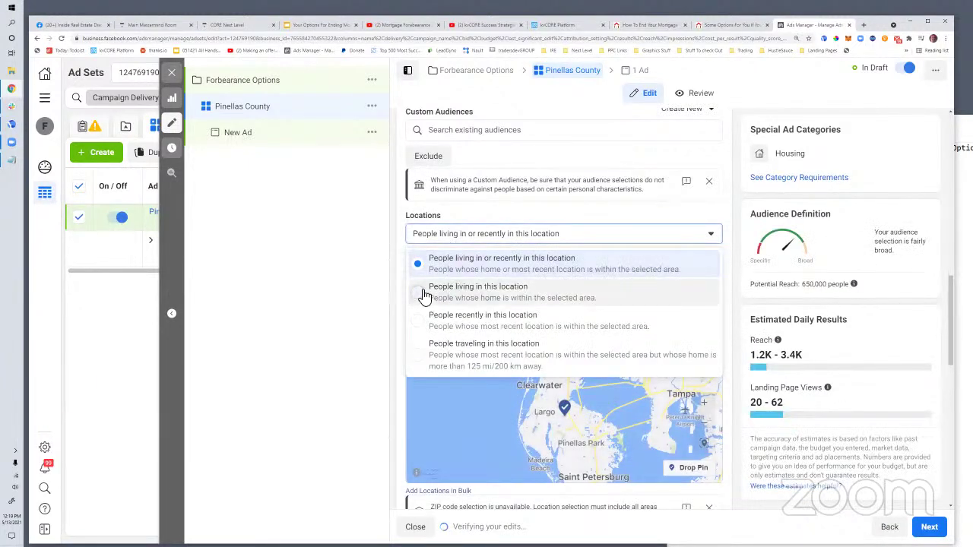
click(427, 294)
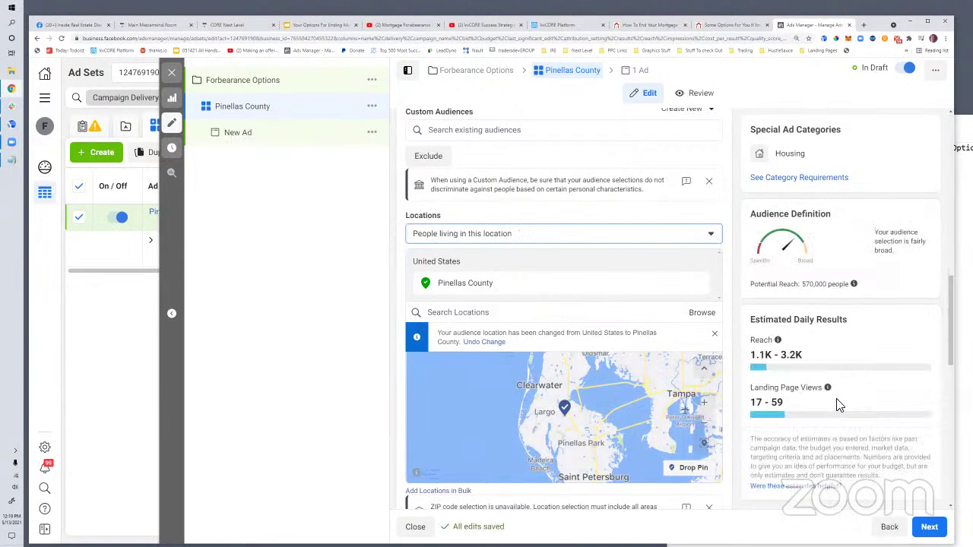
scroll(567, 365, down, 1)
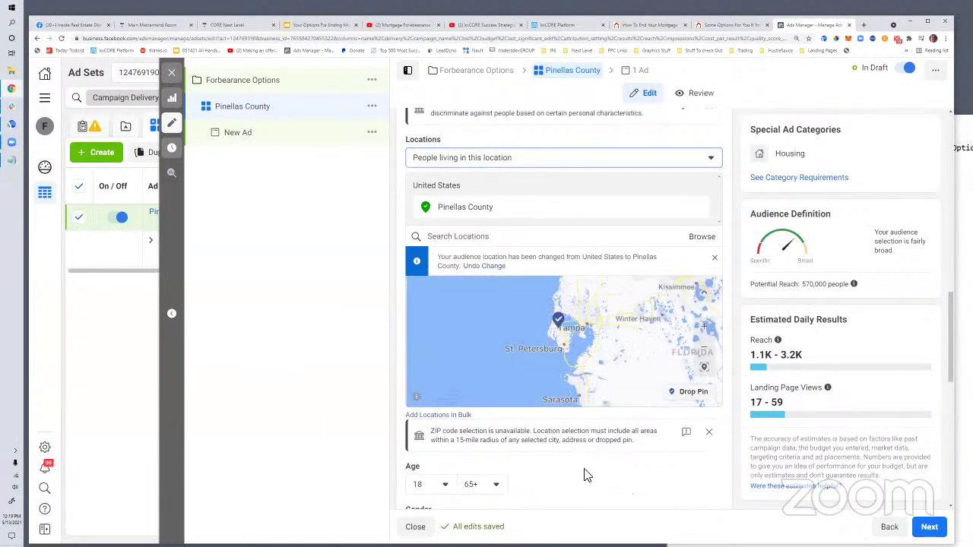
scroll(589, 464, down, 1)
scroll(601, 441, down, 5)
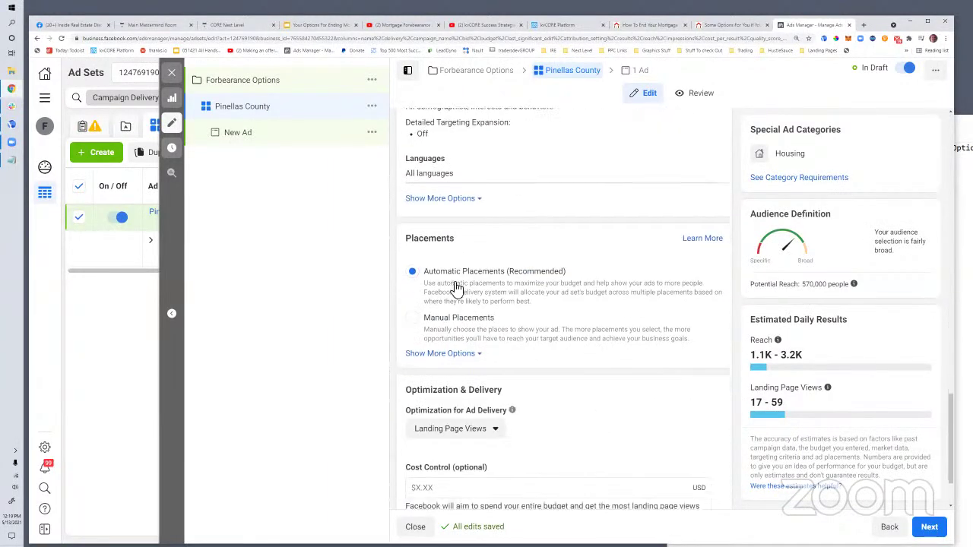
scroll(589, 373, down, 1)
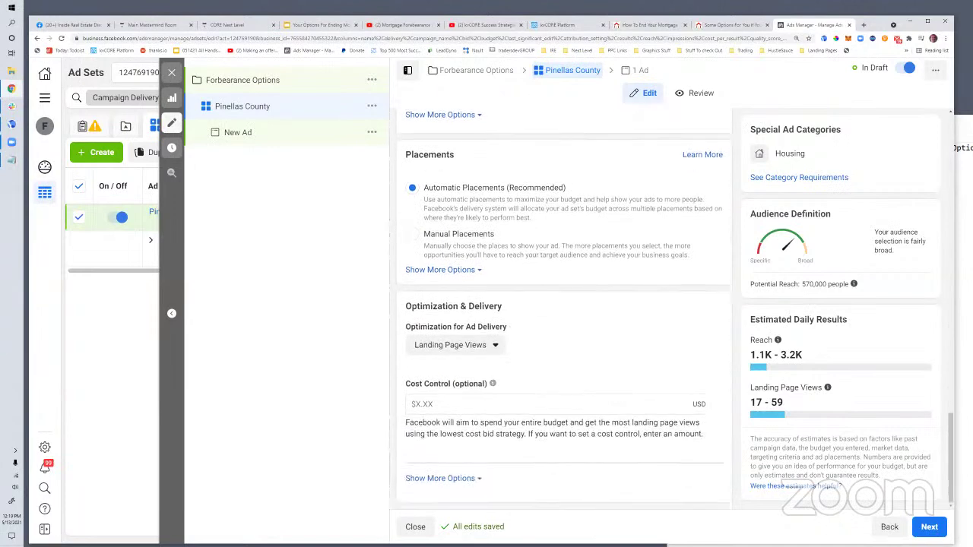
Set the New Ad's identity to the page's Instagram account, then open a new tab
click(929, 527)
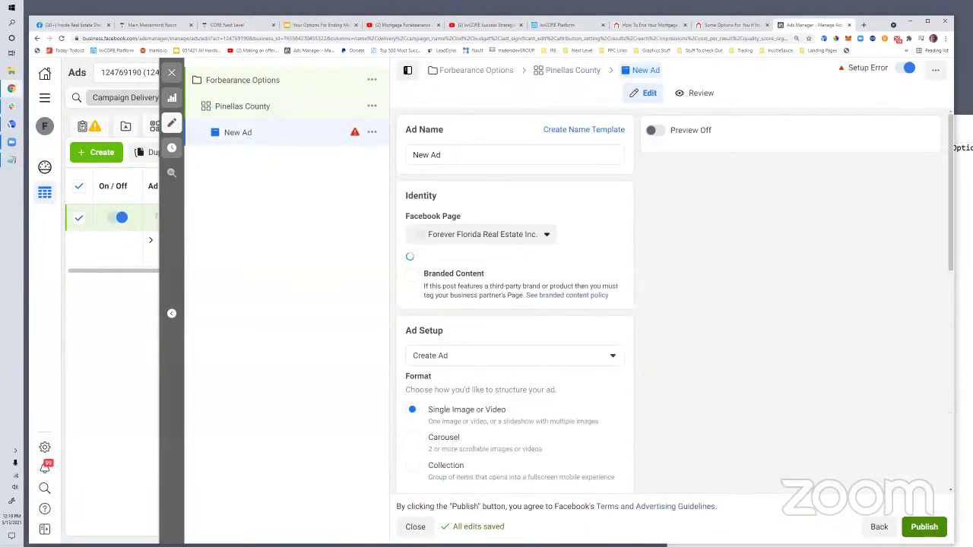
click(461, 268)
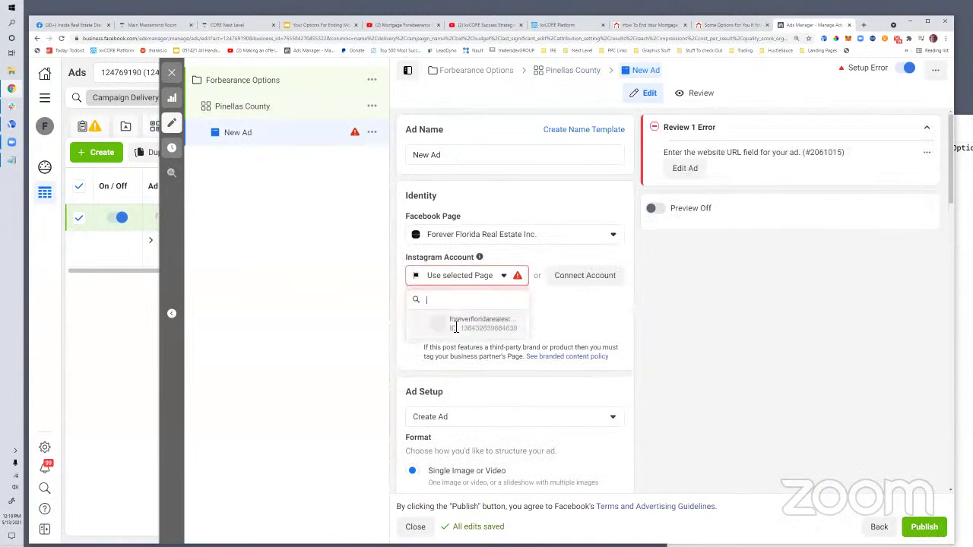
click(456, 327)
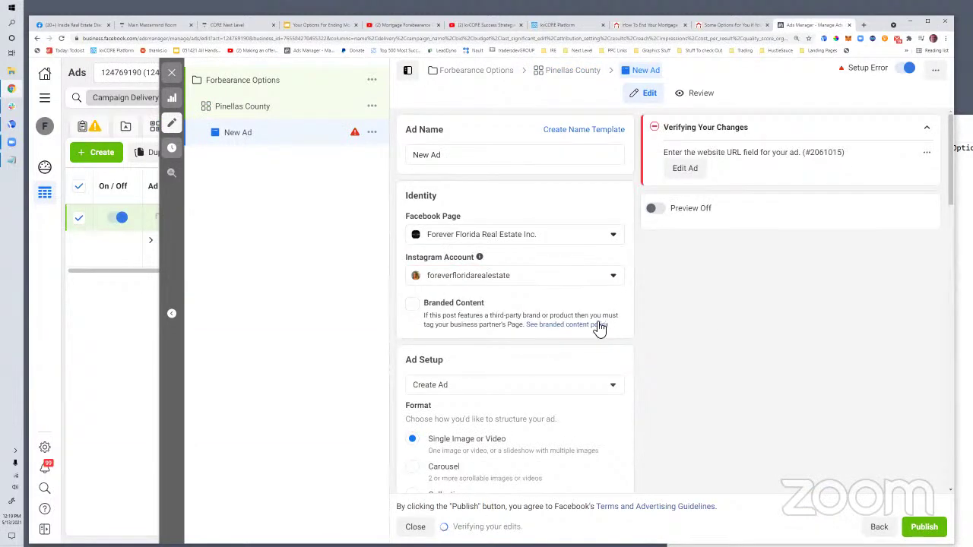
scroll(599, 327, down, 4)
scroll(597, 327, down, 2)
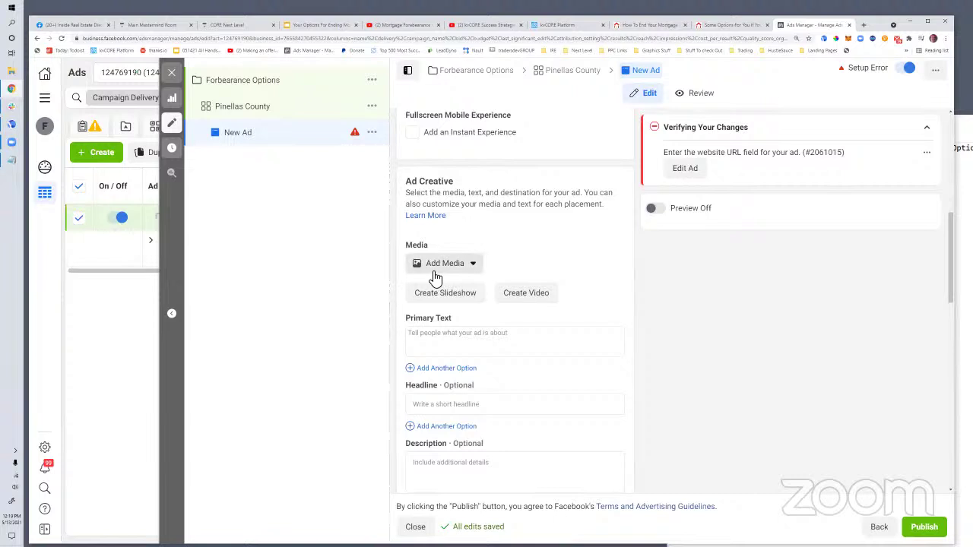
click(865, 25)
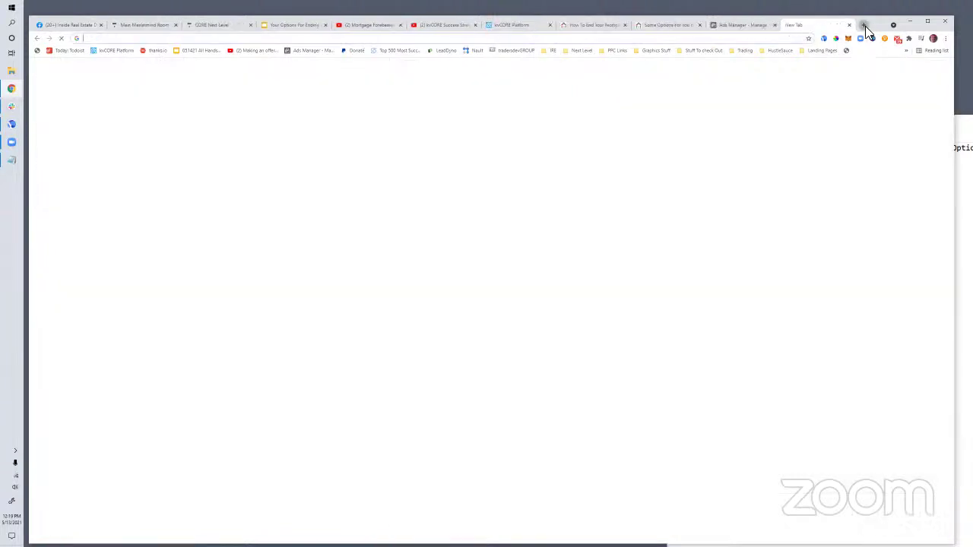
Search Google Images for 'mortgage forbearance' and browse the results
text(images)
key(Return)
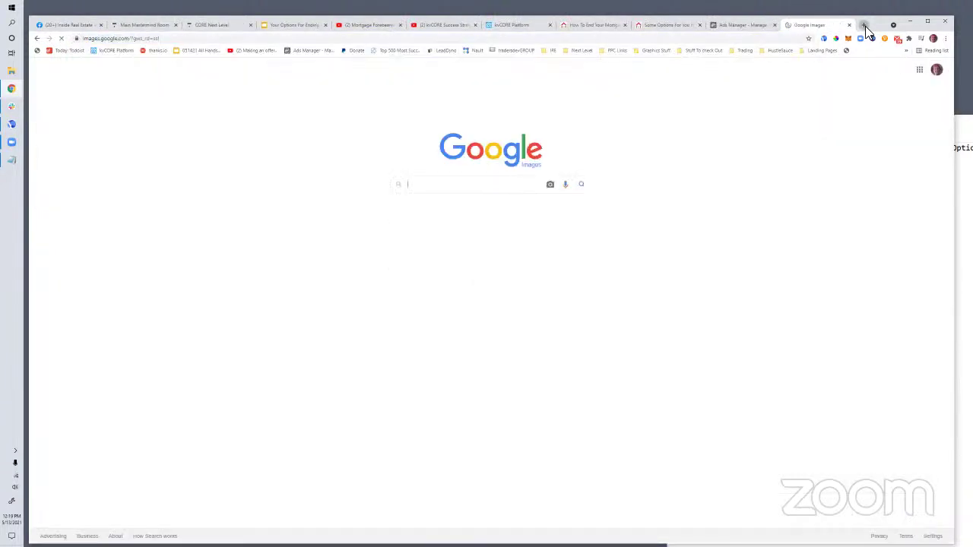
text(mortgage forev)
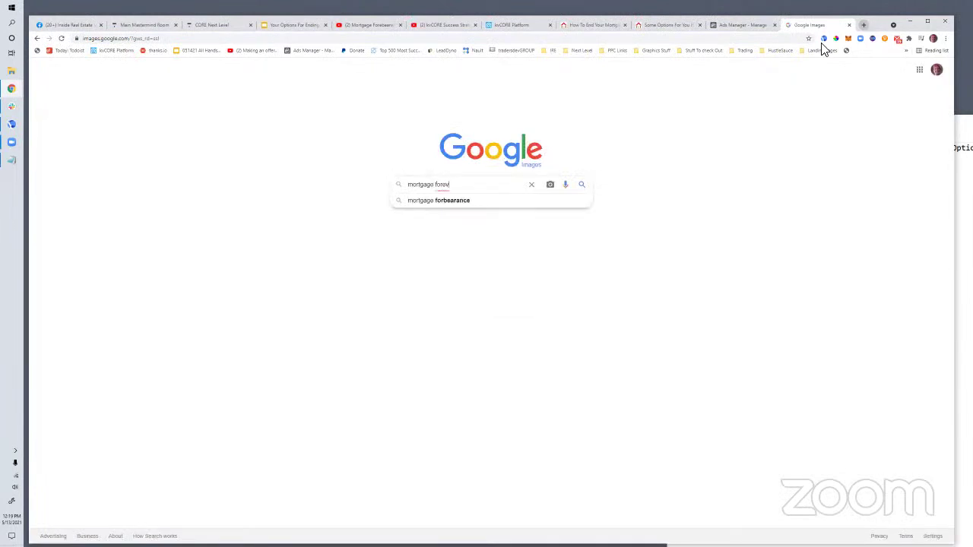
click(434, 202)
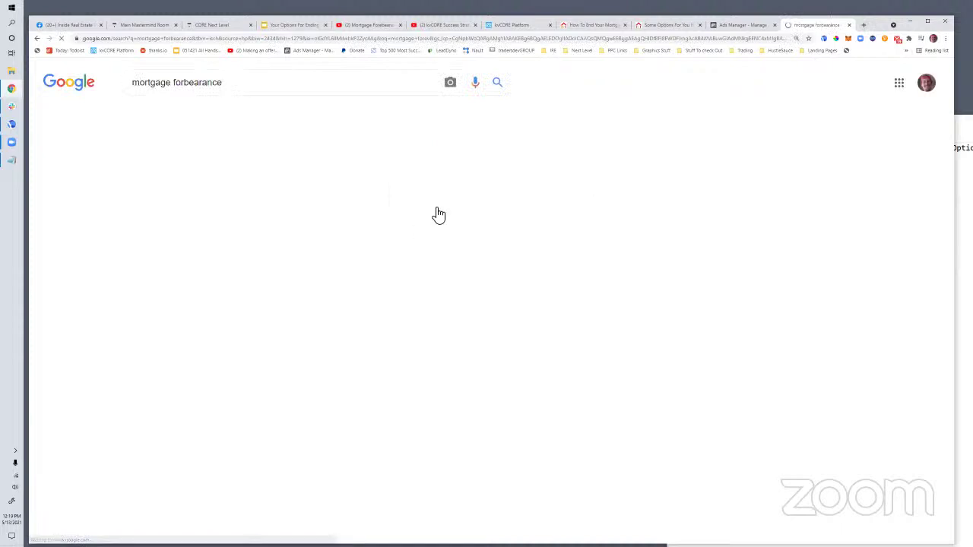
scroll(304, 274, down, 1)
scroll(416, 277, down, 1)
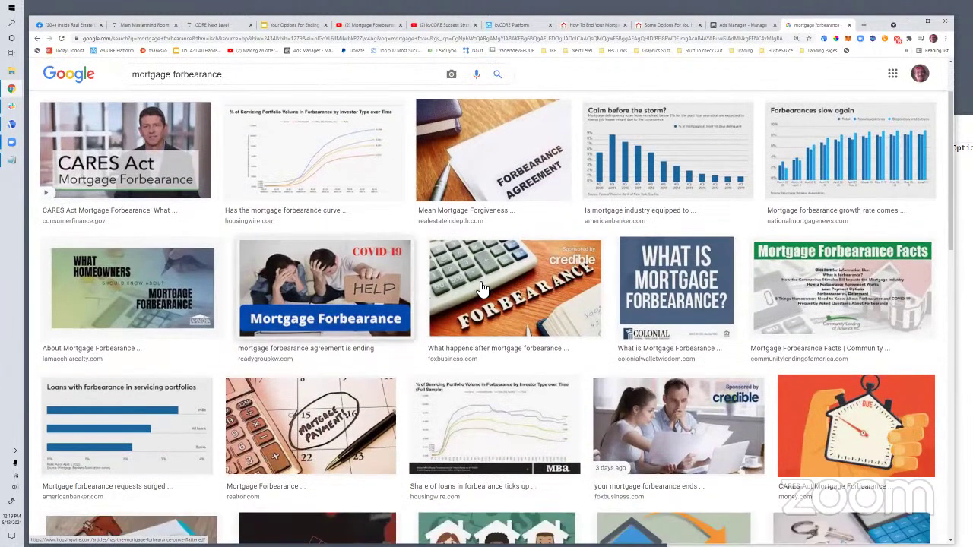
scroll(625, 285, down, 2)
scroll(554, 293, down, 2)
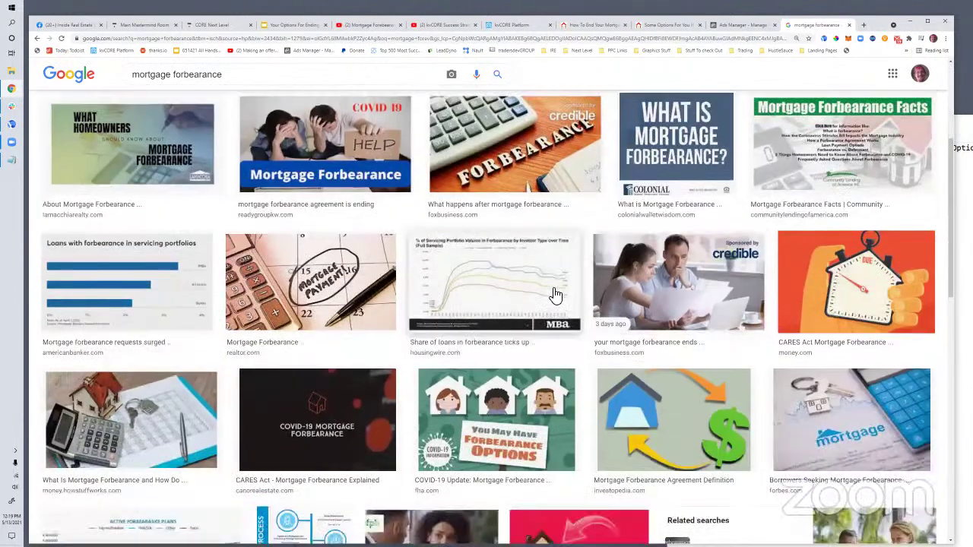
scroll(555, 295, down, 1)
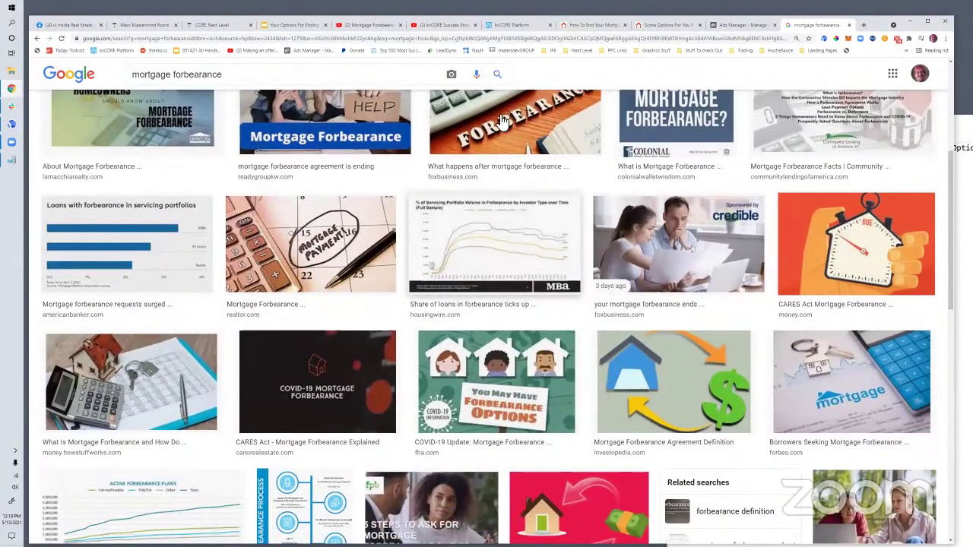
scroll(477, 122, up, 1)
scroll(283, 135, up, 3)
Filter the image results to Creative Commons licenses
click(283, 135)
key(Down)
key(Return)
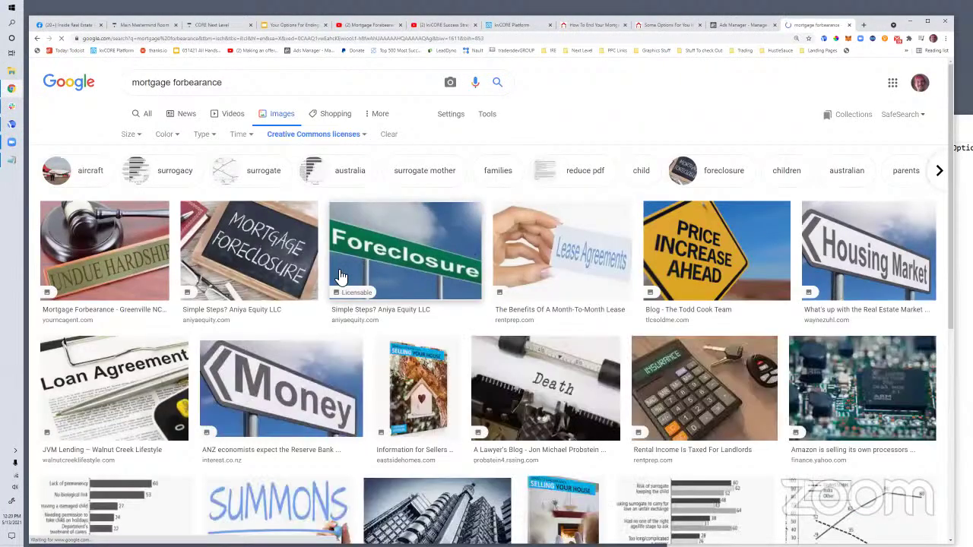
scroll(380, 314, down, 1)
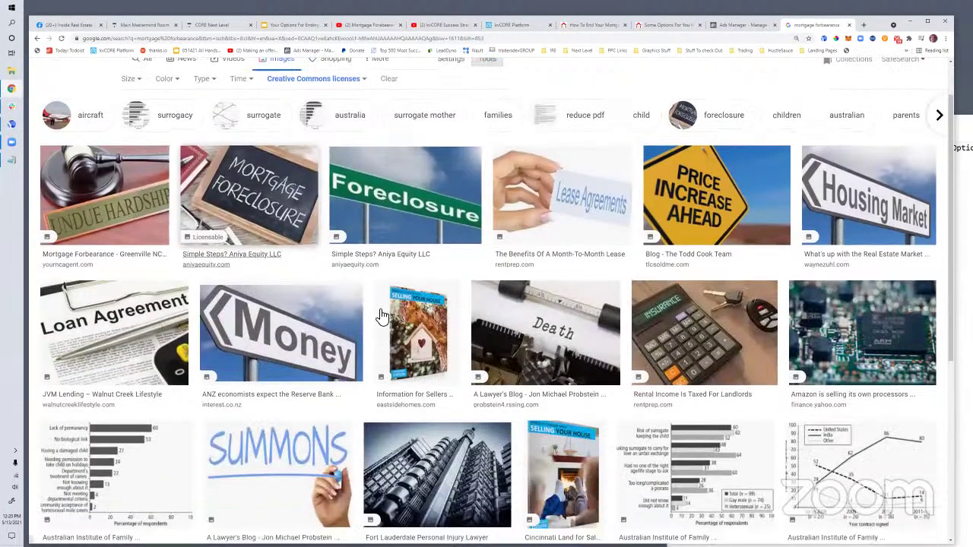
scroll(382, 316, down, 1)
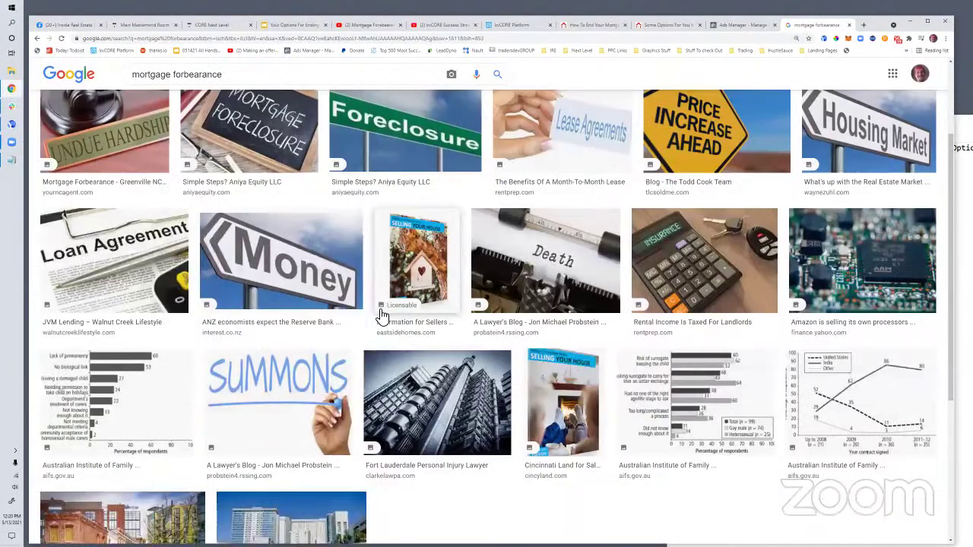
scroll(377, 312, down, 3)
scroll(376, 315, up, 5)
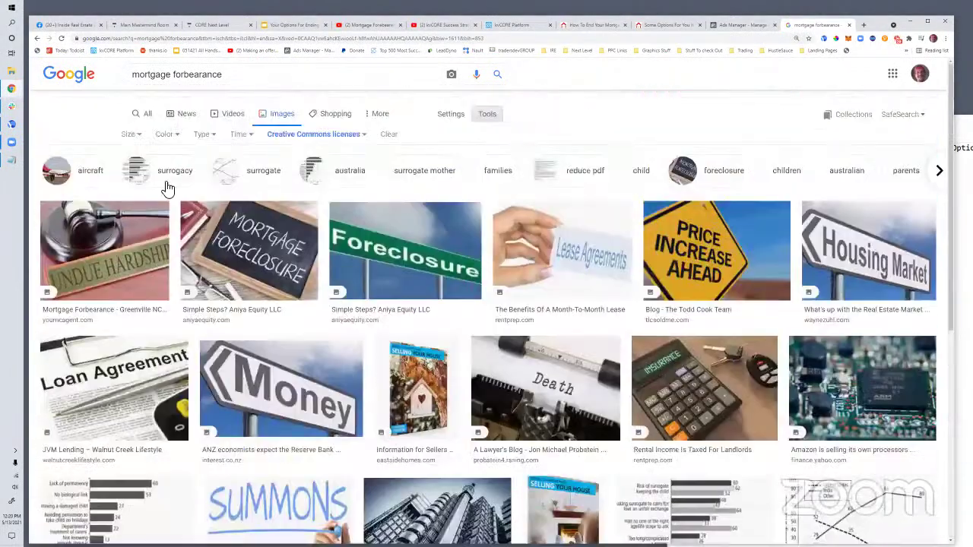
Search images for '4 bears' and screen-capture the four bear cubs preview
triple_click(113, 84)
text(4 bears)
key(Return)
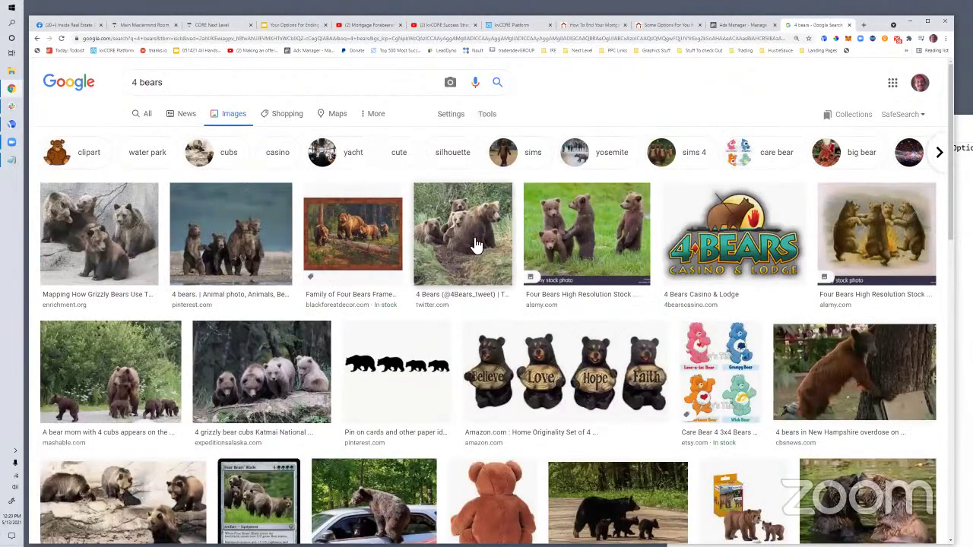
click(235, 228)
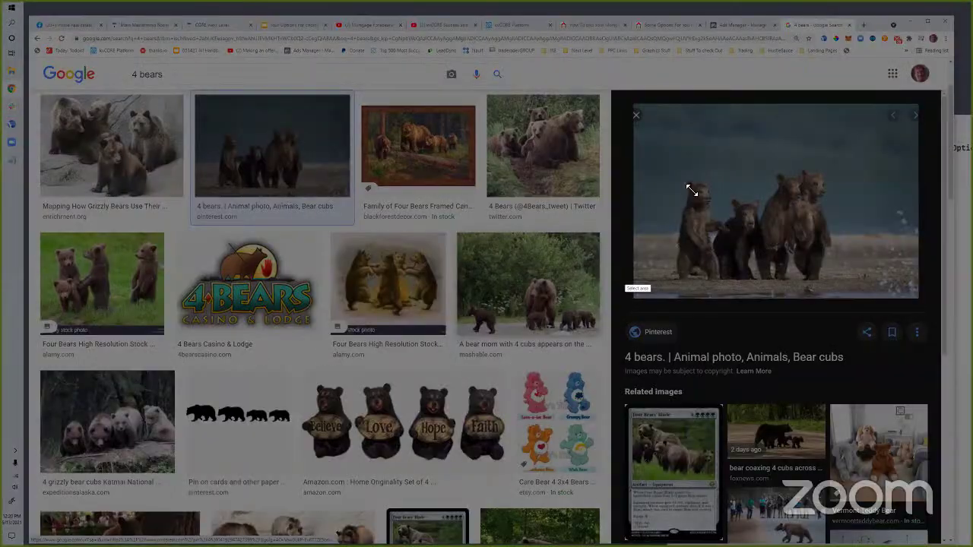
key(Print)
drag(646, 106, 885, 297)
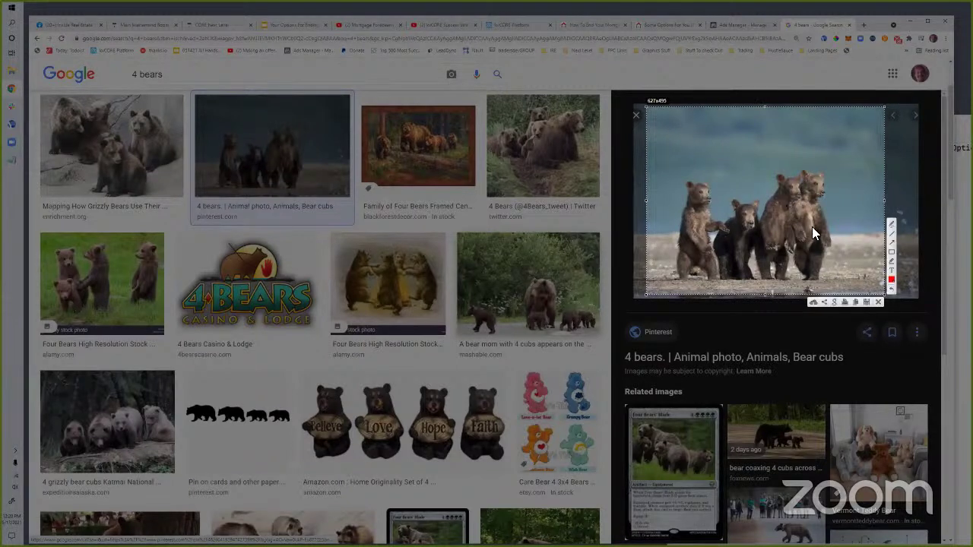
right_click(813, 226)
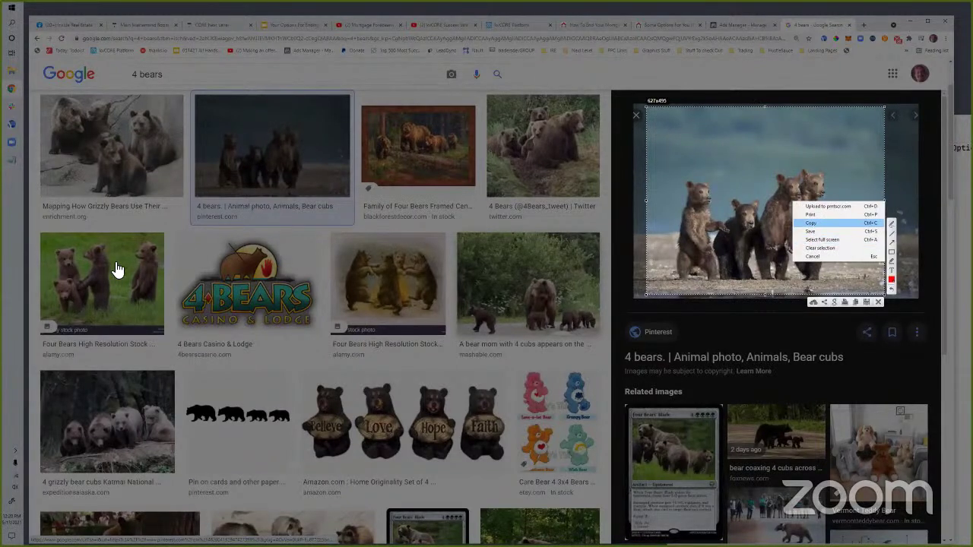
key(ctrl+c)
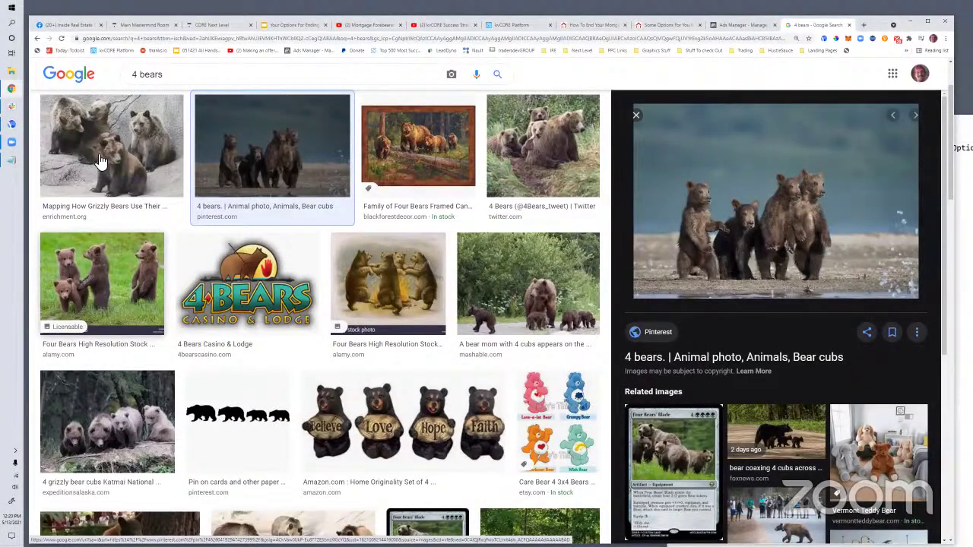
Copy the grizzly bears image and start a new tab from the graphics bookmarks
click(99, 162)
right_click(791, 213)
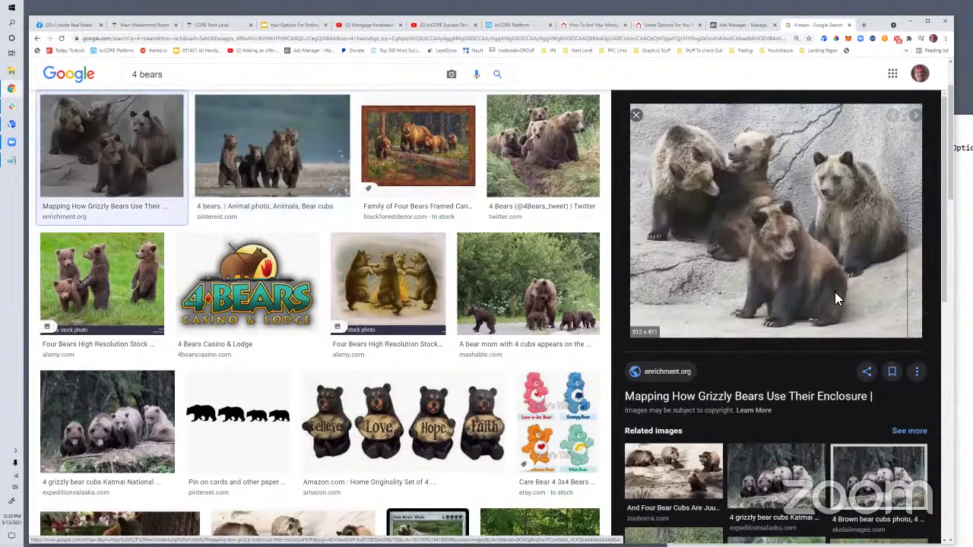
click(831, 310)
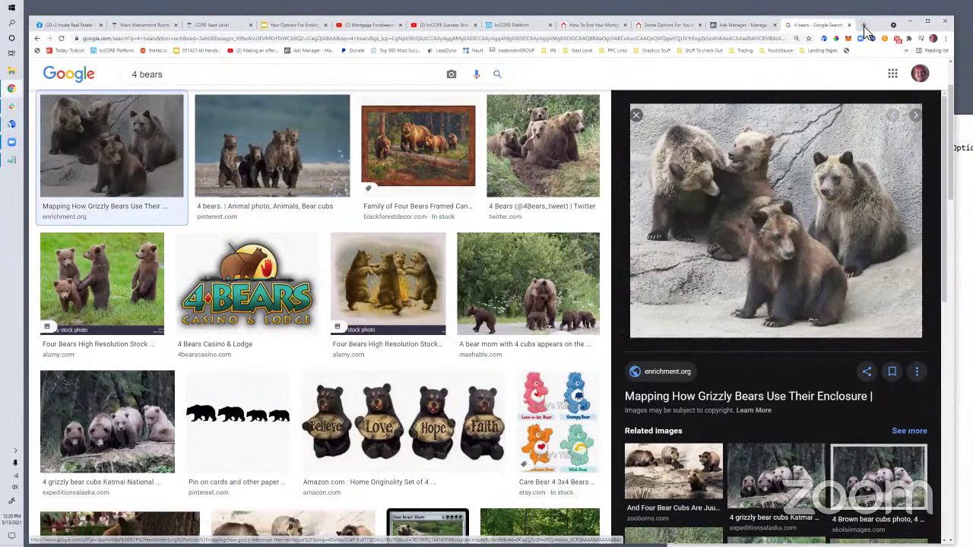
key(ctrl+t)
click(650, 50)
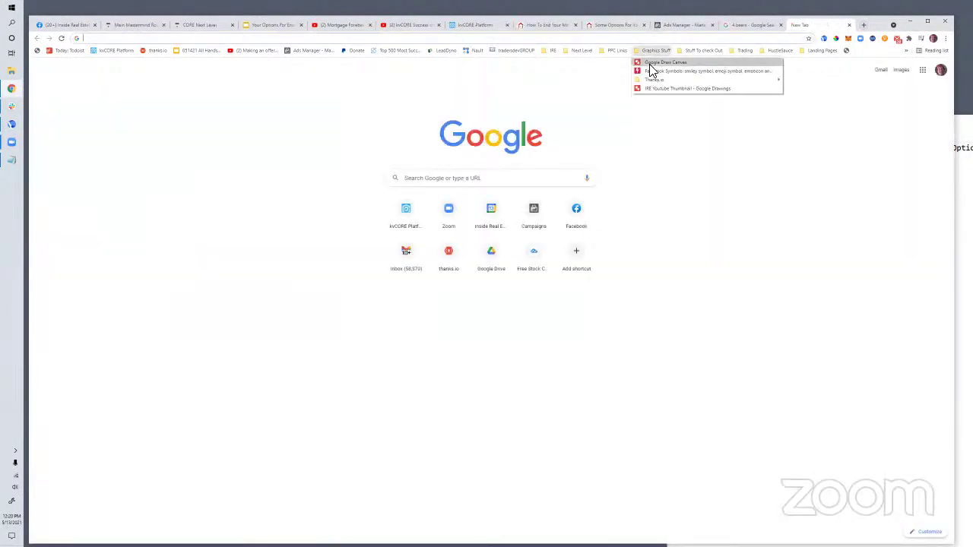
Open the HustleSauce Canvas and delete the CORE Present logo and Admin Customizations text
click(650, 75)
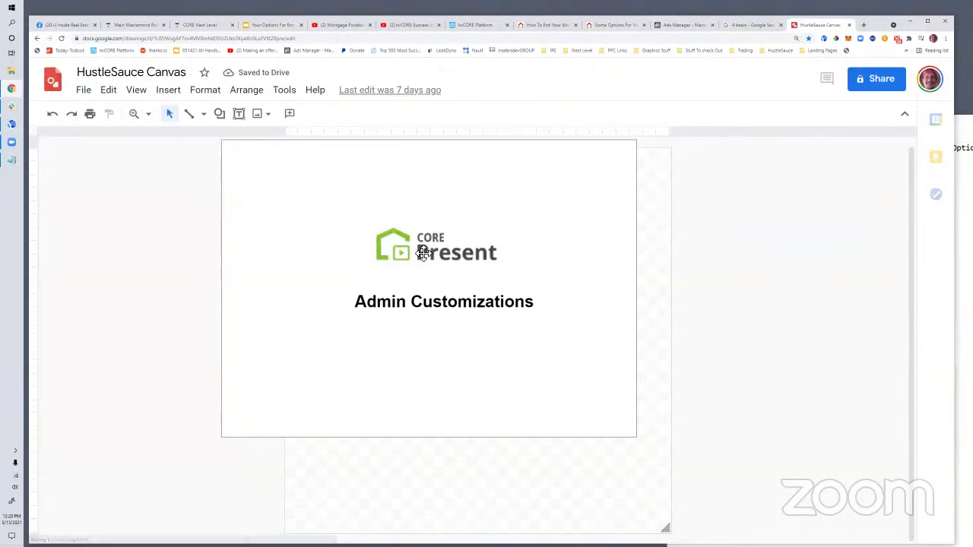
click(423, 253)
key(Delete)
click(359, 301)
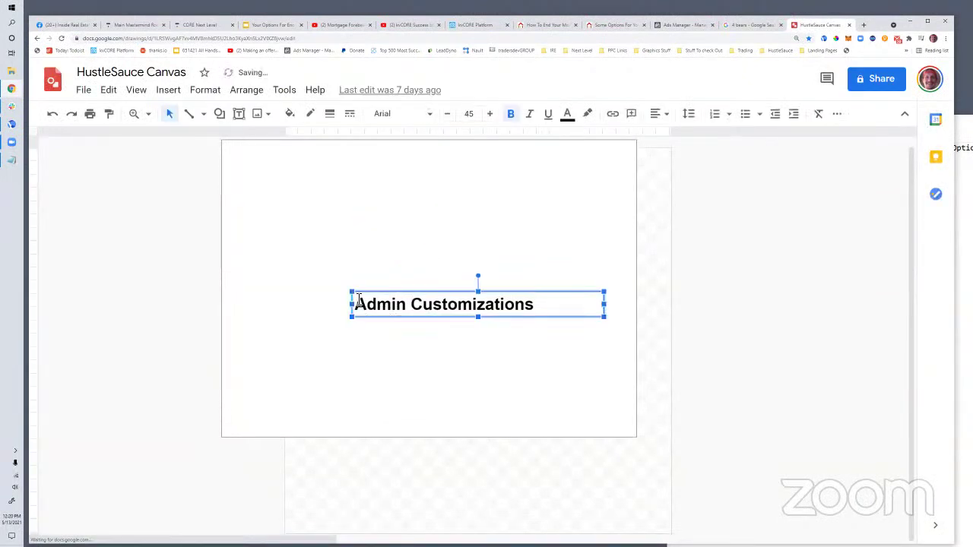
key(Delete)
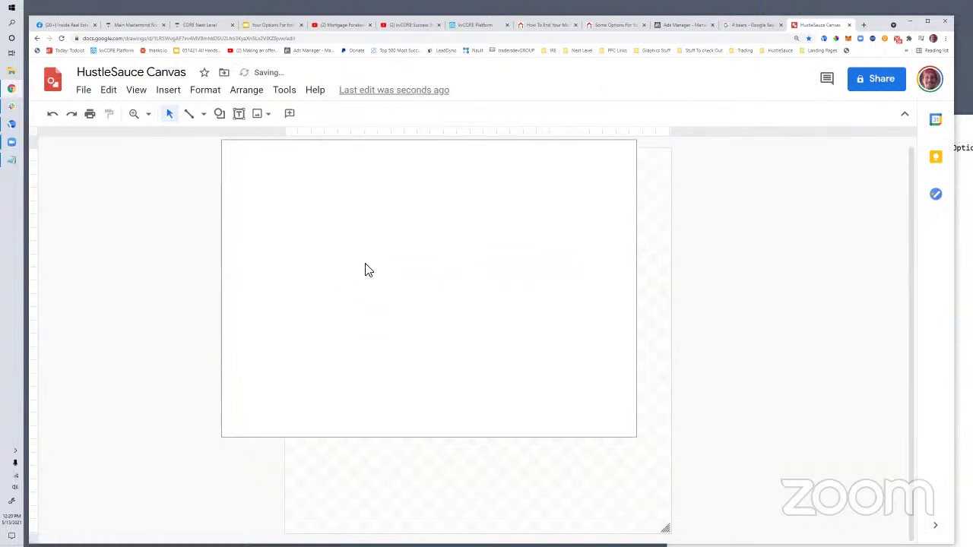
Paste the bears photo, then enlarge and center it on the page
right_click(365, 270)
click(406, 247)
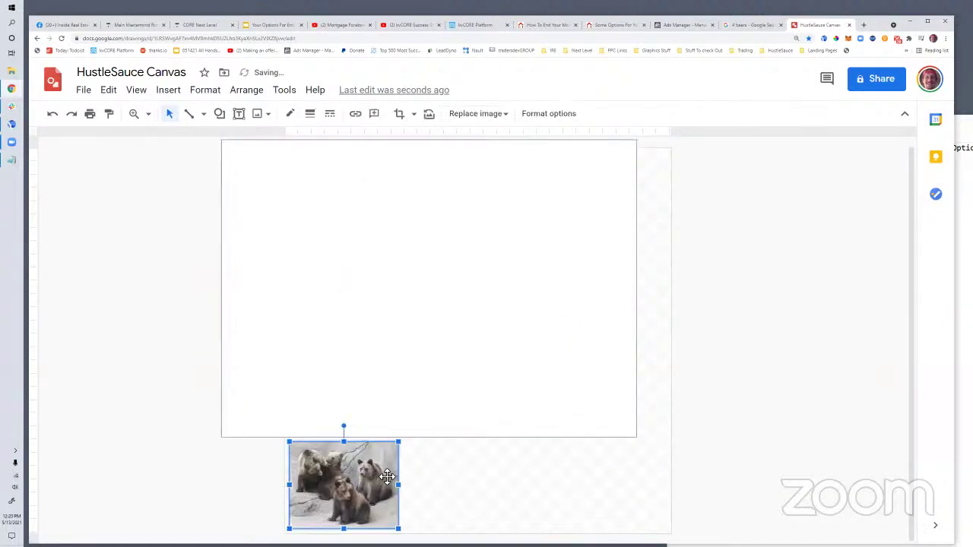
drag(387, 477, 403, 313)
drag(444, 352, 573, 454)
drag(580, 367, 604, 317)
drag(309, 308, 280, 308)
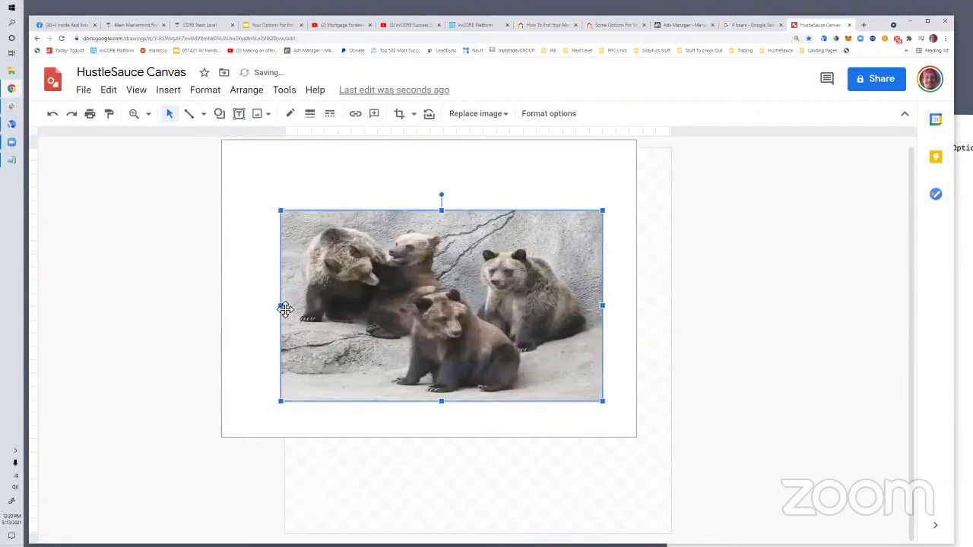
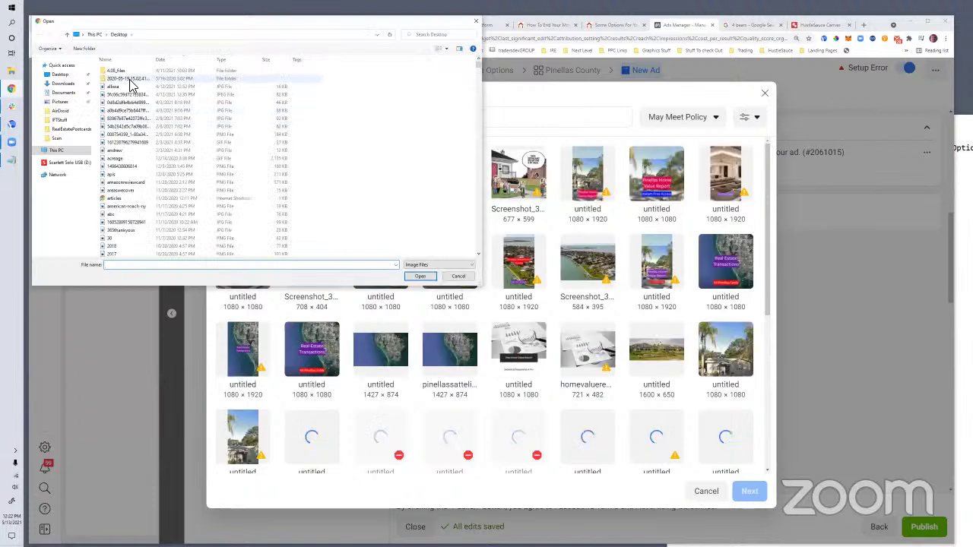
Upload Screenshot_420 from the Desktop into the ad's image library
click(76, 76)
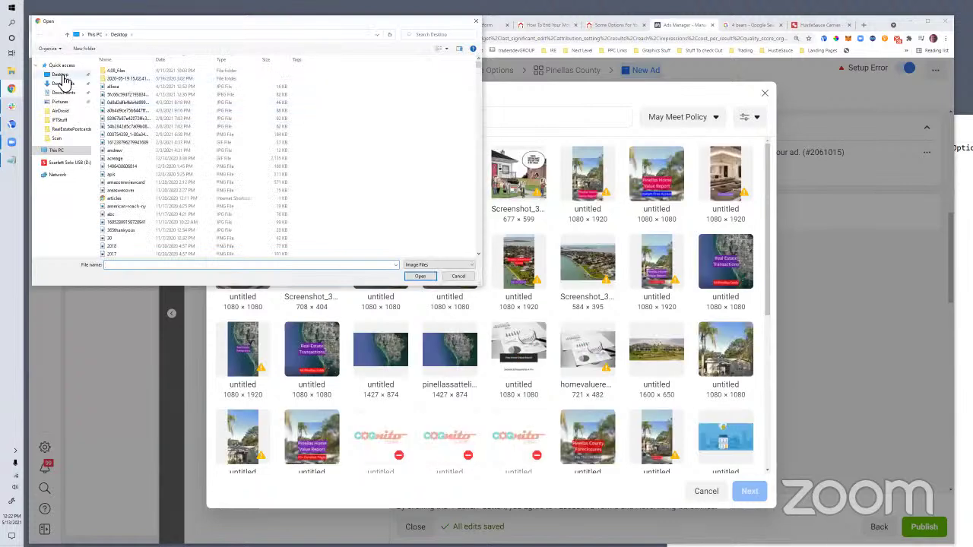
click(123, 110)
click(420, 276)
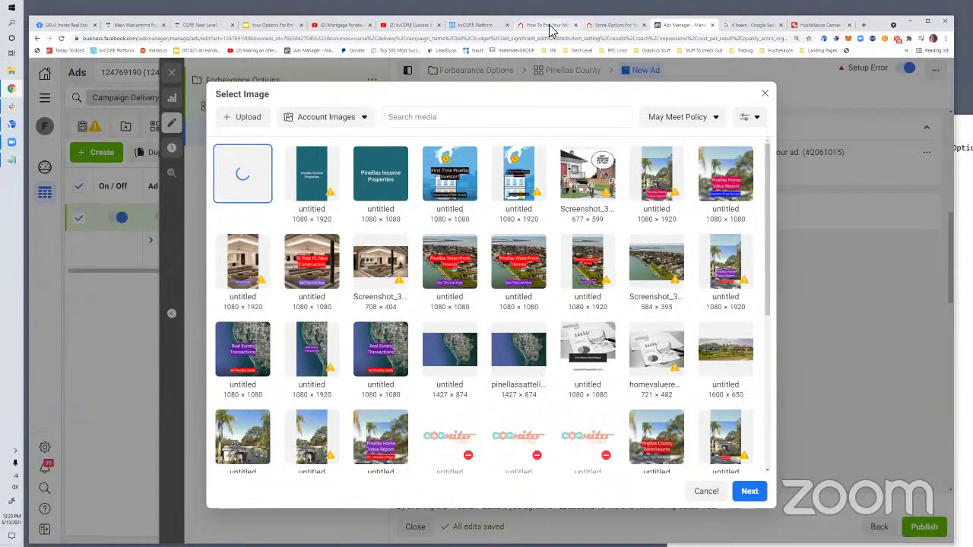
Copy the forbearance headline from the landing page
key(ctrl+shift+Tab)
key(ctrl+shift+Tab)
drag(281, 140, 684, 168)
right_click(559, 165)
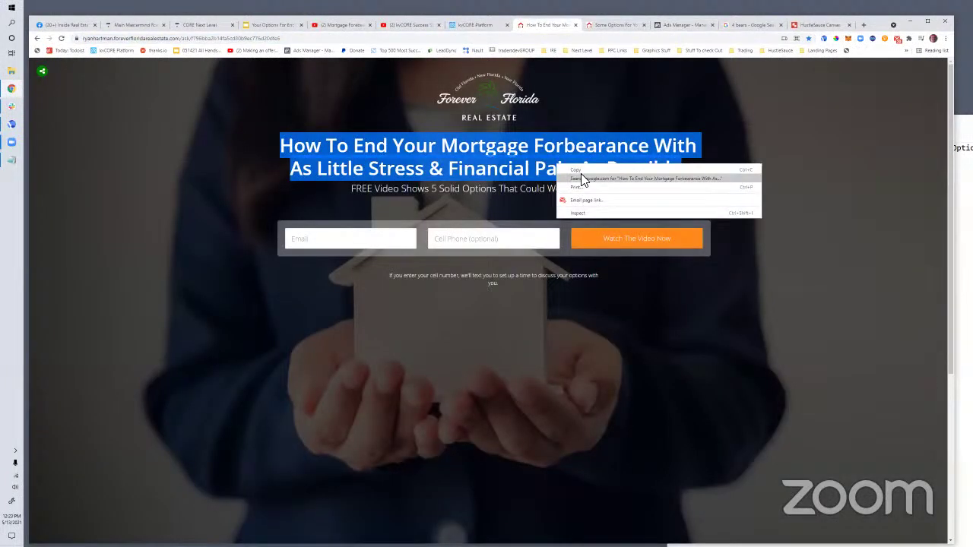
click(580, 170)
Return to Ads Manager and proceed with the uploaded image to the crop options
key(ctrl+Tab)
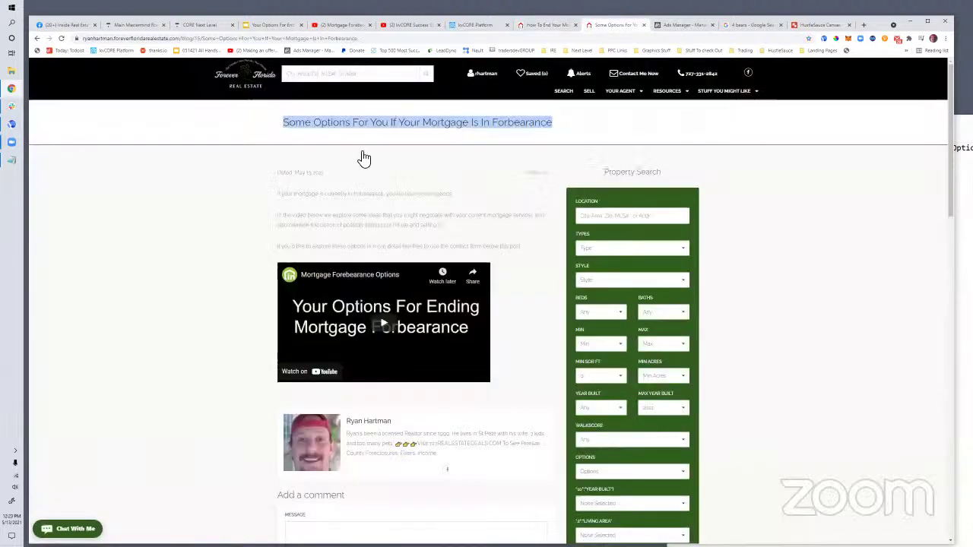
key(ctrl+Tab)
click(749, 491)
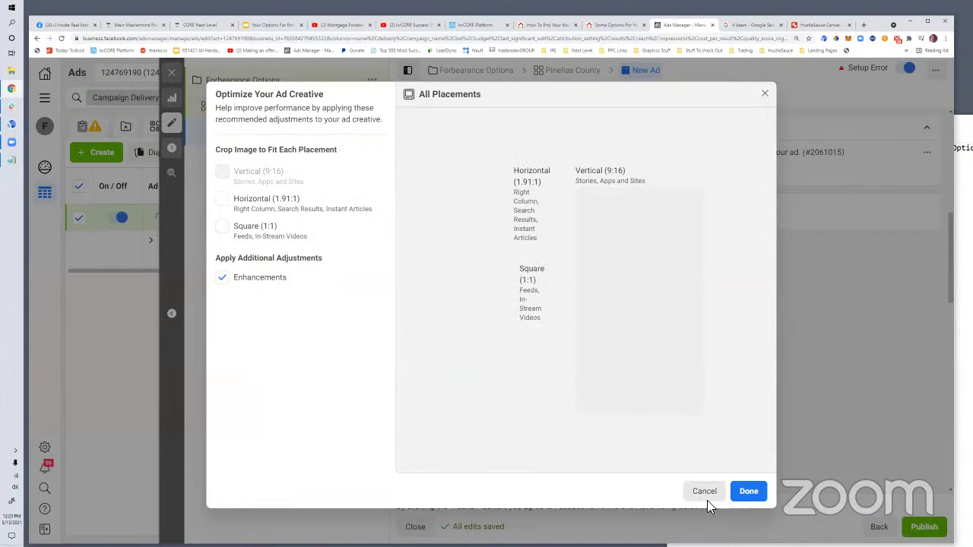
Select the newly uploaded image for the ad and paste the forbearance headline as Primary Text
click(700, 491)
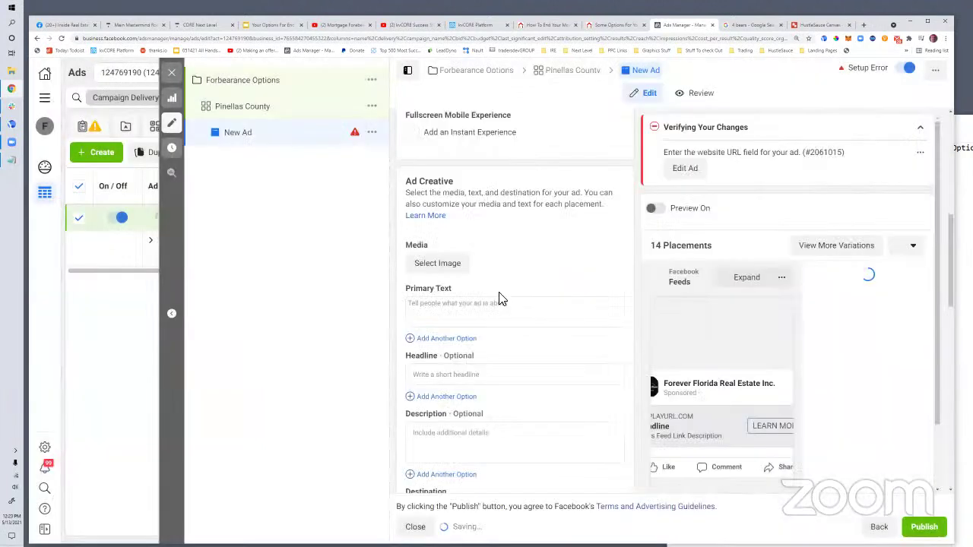
click(452, 269)
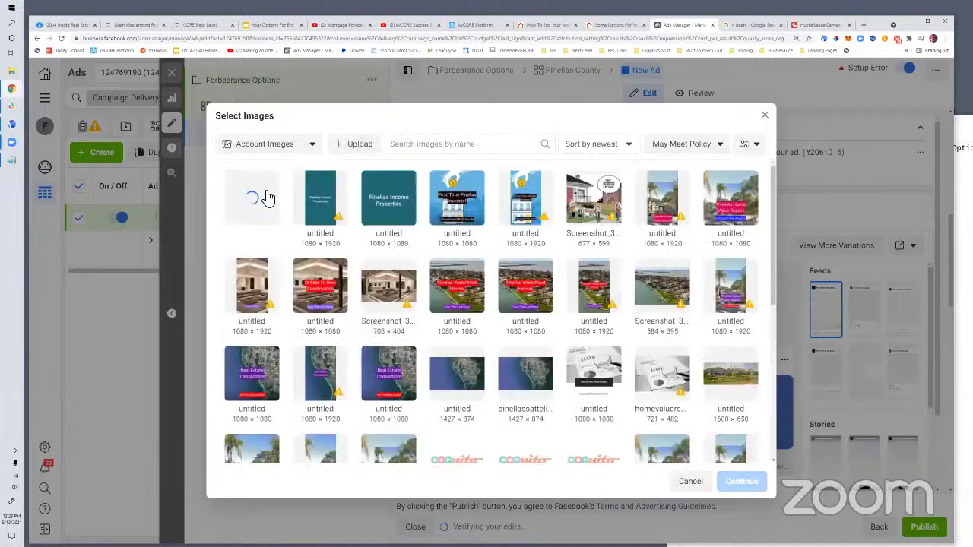
click(267, 198)
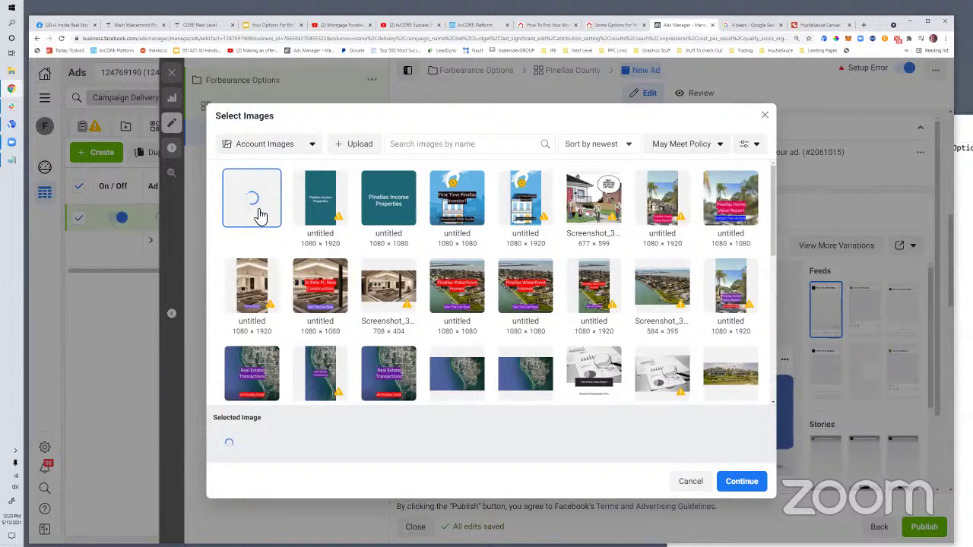
click(315, 207)
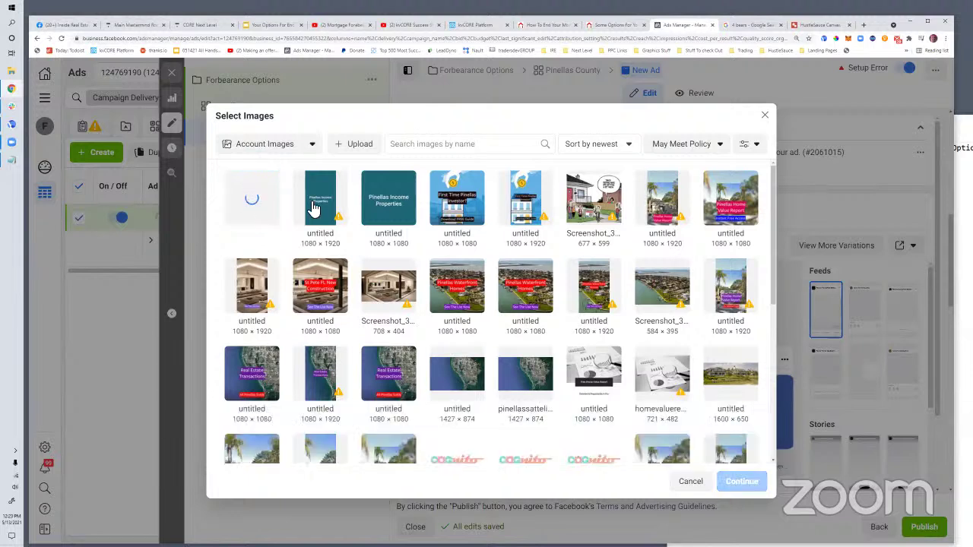
click(268, 204)
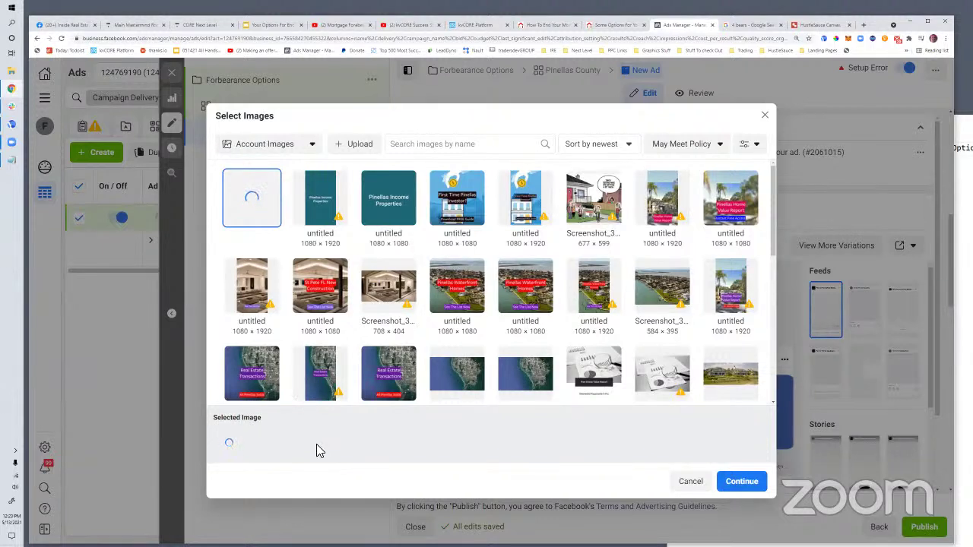
click(604, 207)
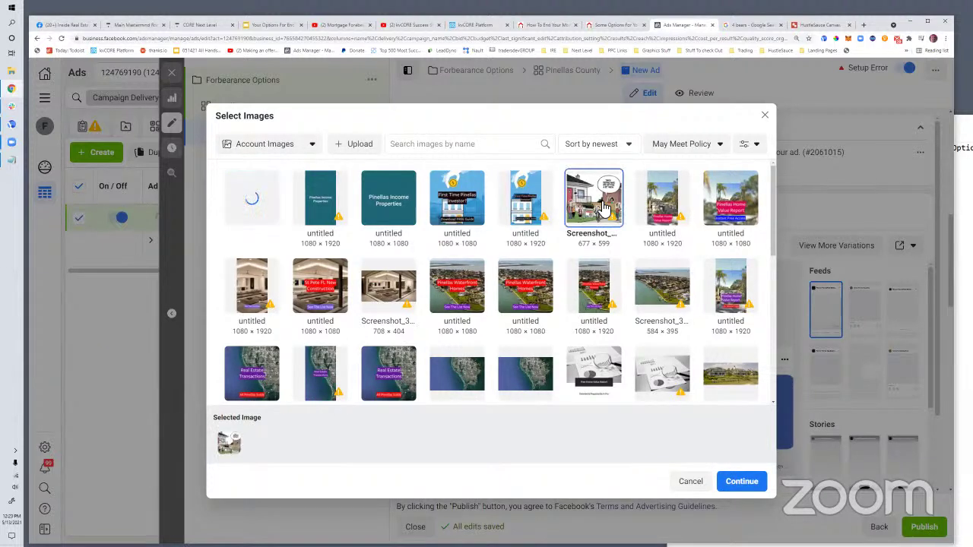
click(250, 212)
click(727, 487)
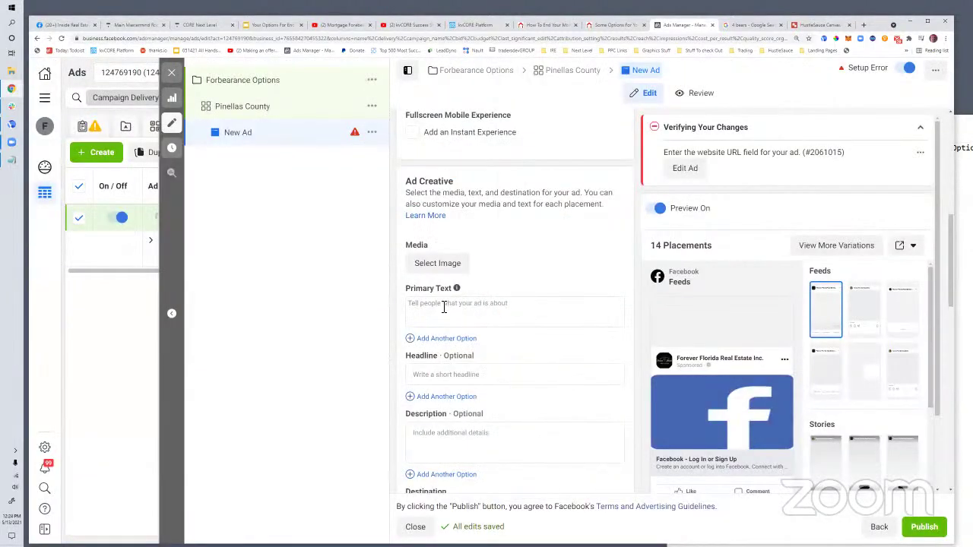
click(444, 304)
key(ctrl+v)
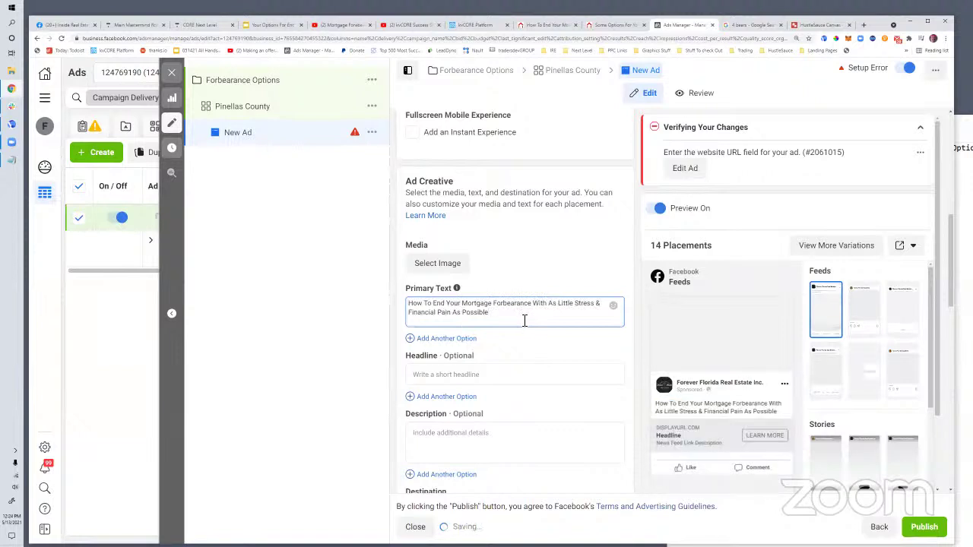
Wrap the primary text in quotes and append '- WATCH THE VIDEO NOW'
click(416, 305)
text(FREE Vide)
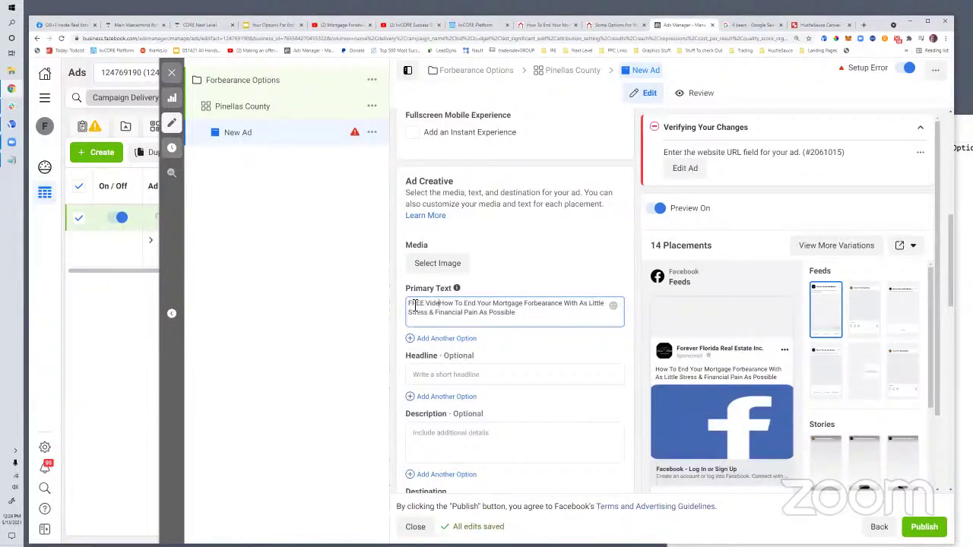
key(BackSpace)
key(BackSpace)
key(BackSpace)
key(BackSpace)
key(BackSpace)
key(BackSpace)
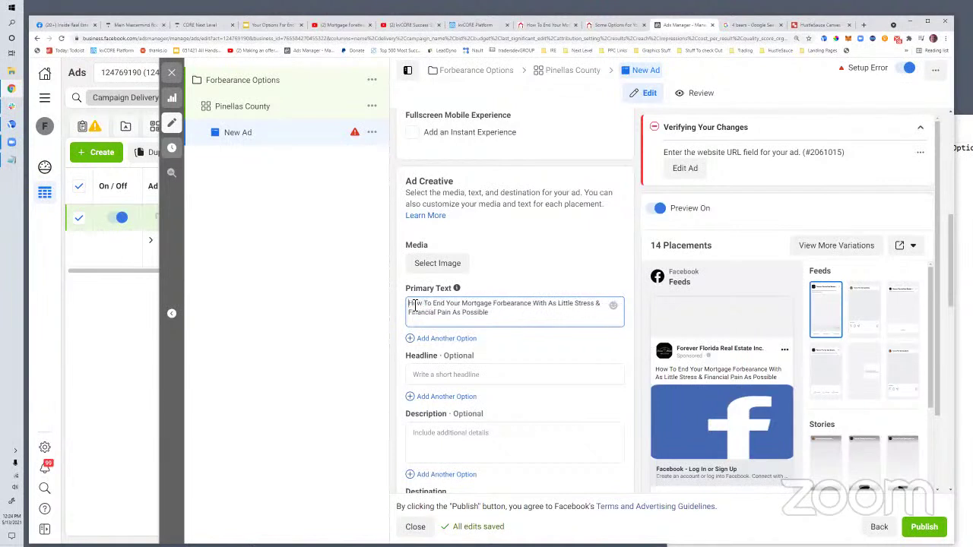
text(")
click(496, 314)
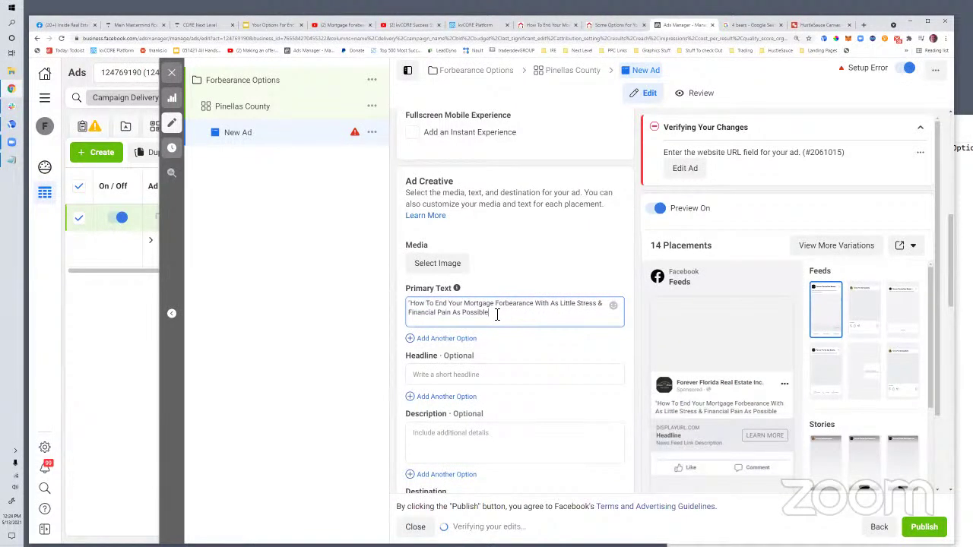
text(")
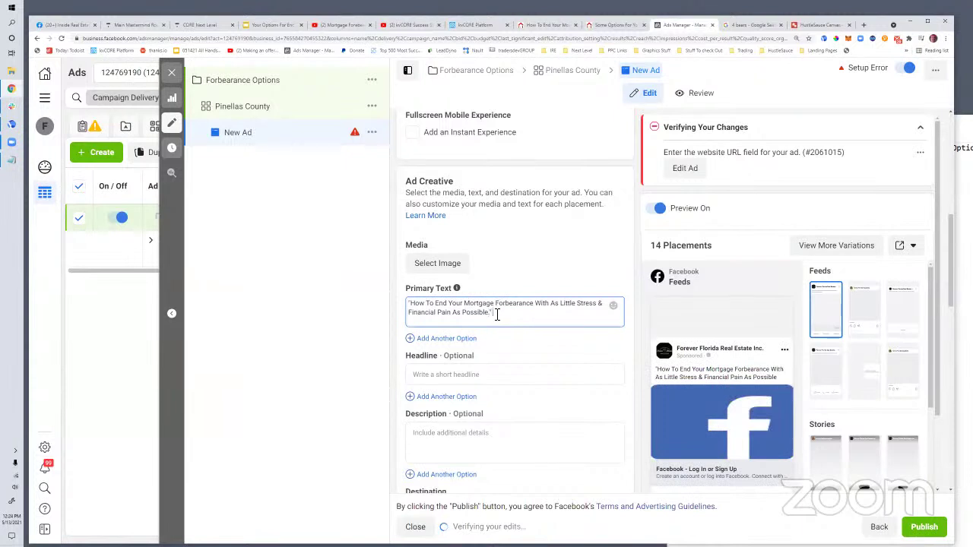
text( -WATCH THE VIDEO NOW)
Set the ad headline to 'Some Mortgage Forbearance Options For You'
click(441, 378)
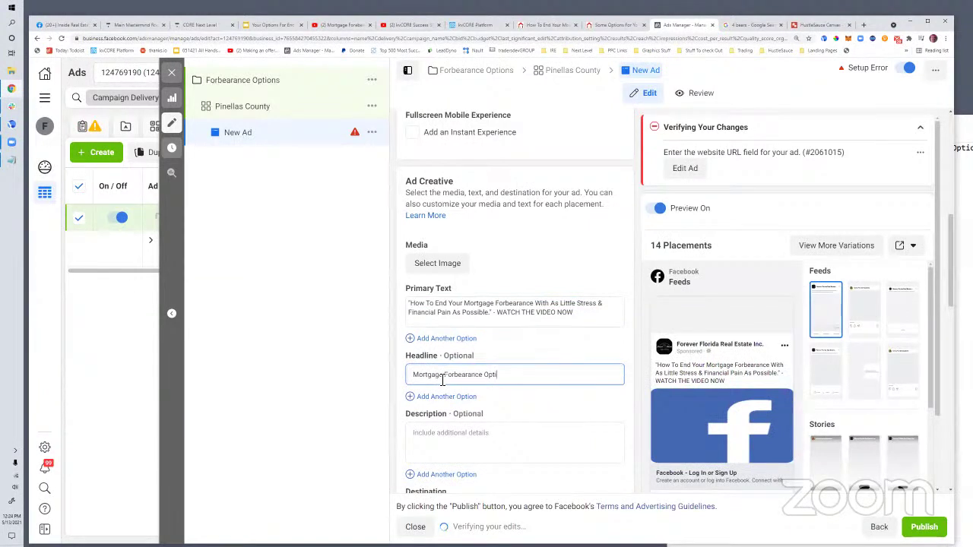
click(415, 376)
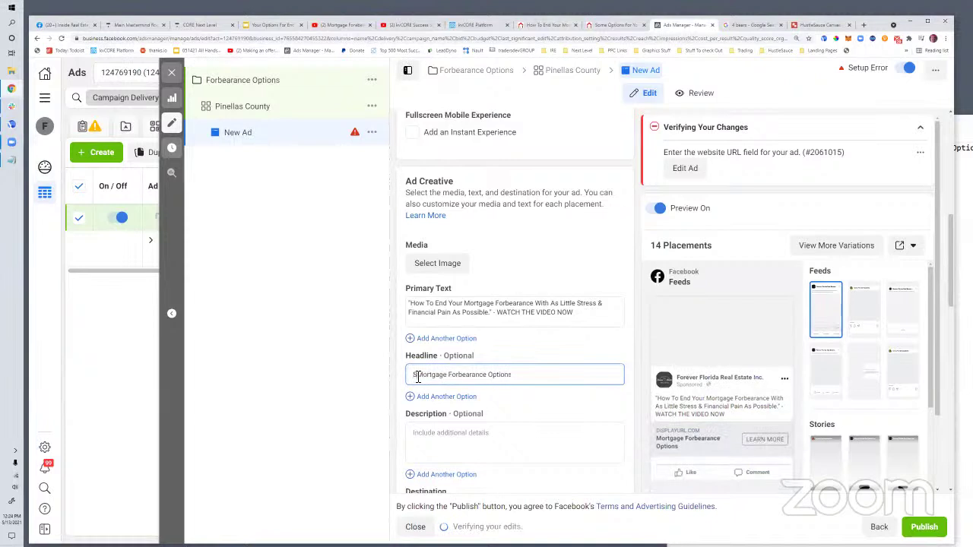
text(Some)
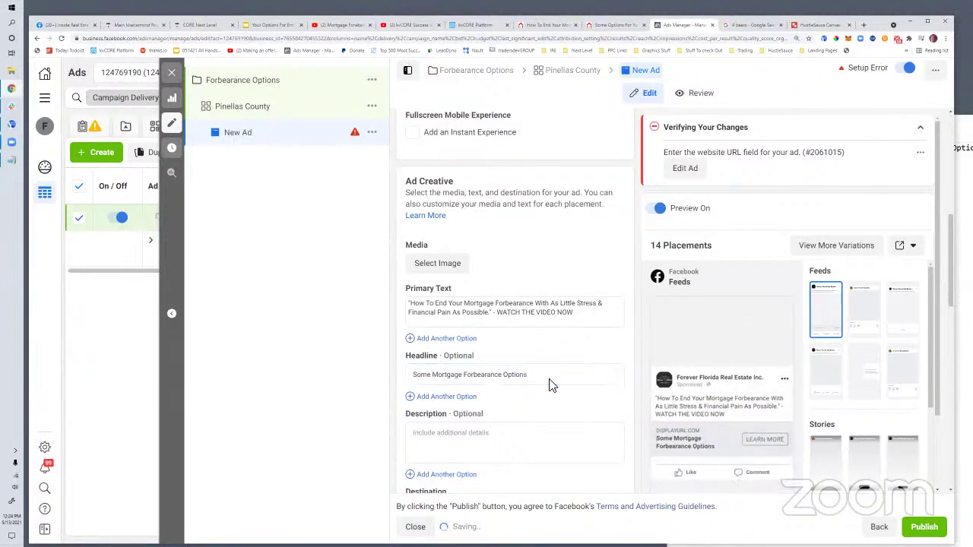
click(536, 375)
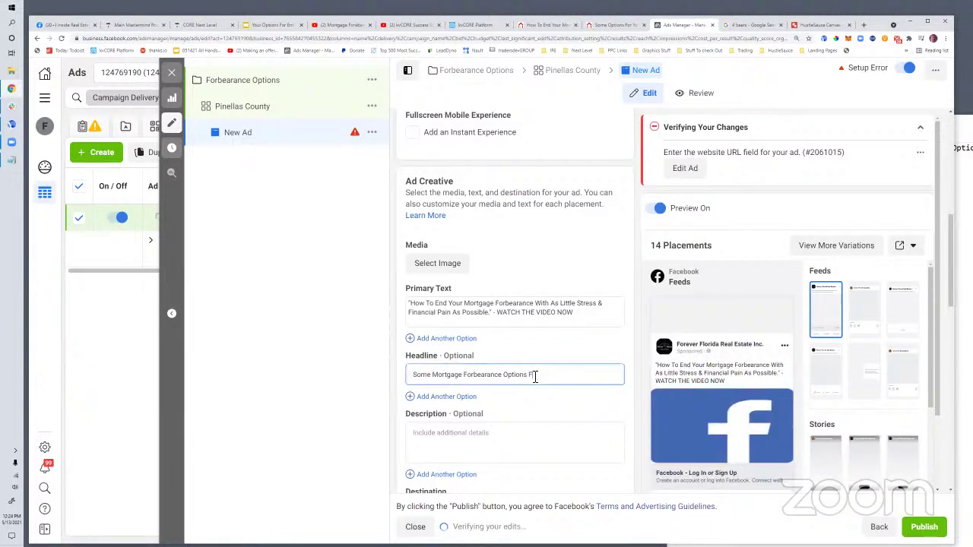
scroll(502, 342, down, 2)
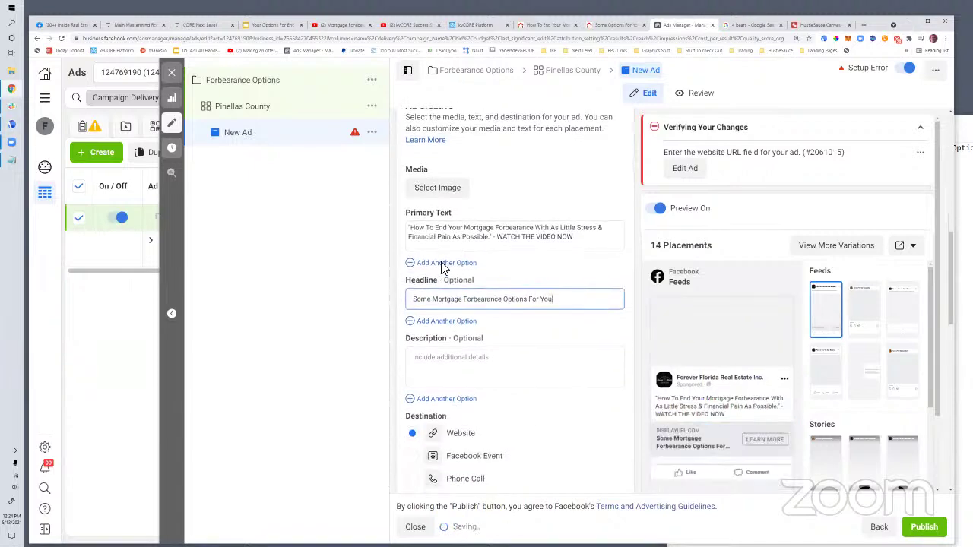
scroll(441, 274, up, 2)
click(438, 264)
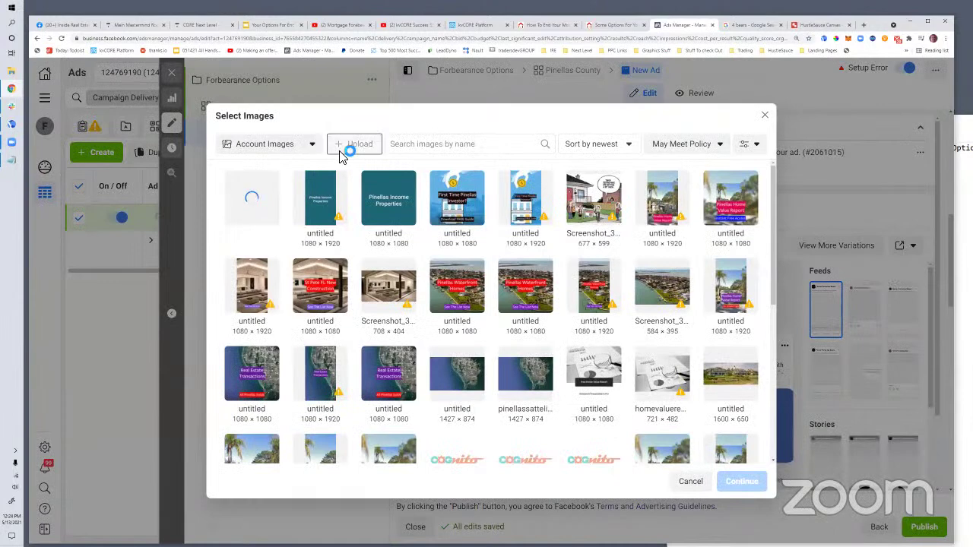
Upload Screenshot_420 from the Desktop and mark it as the ad's selected image
click(333, 147)
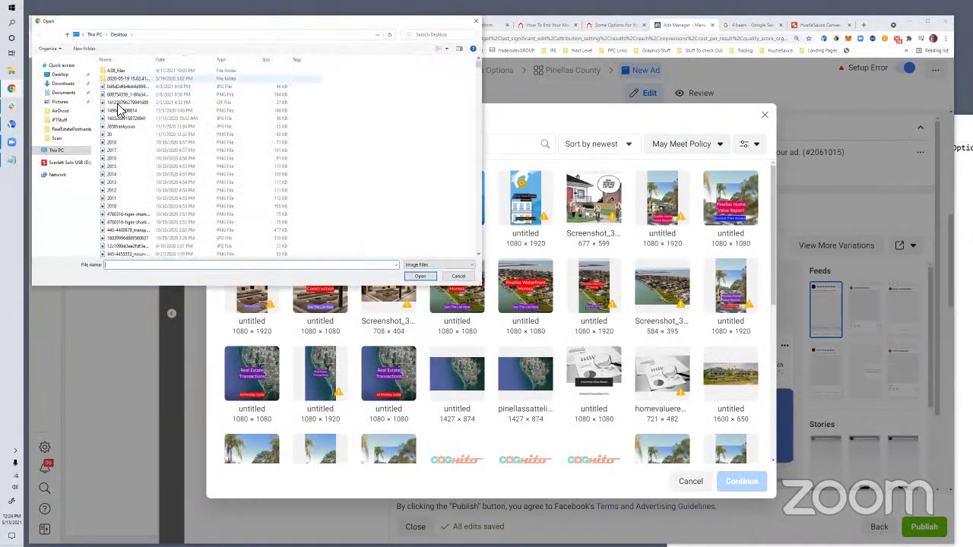
click(122, 110)
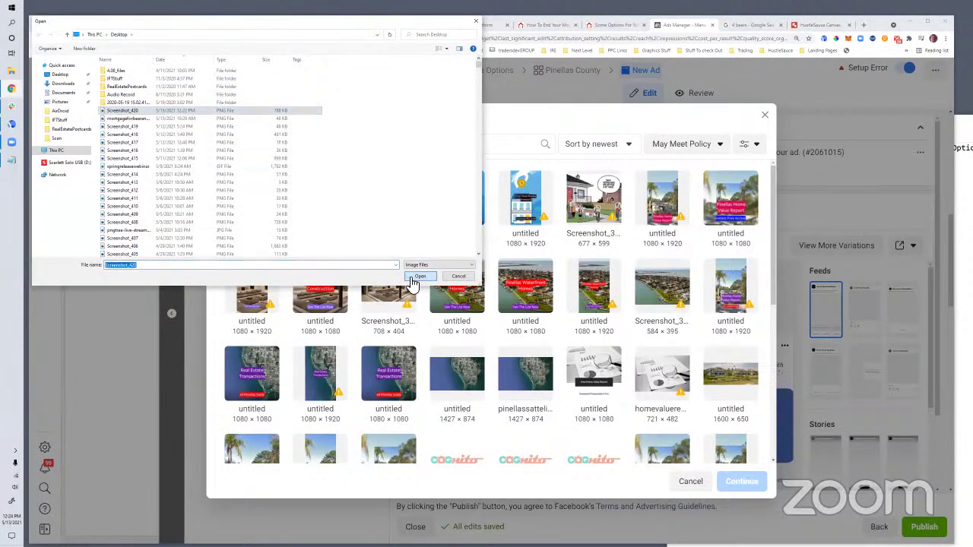
click(419, 277)
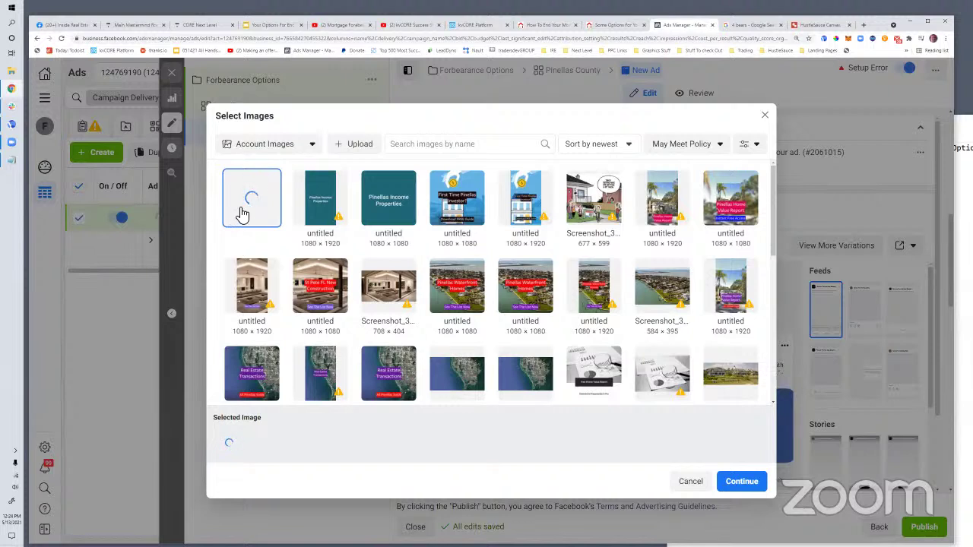
click(270, 210)
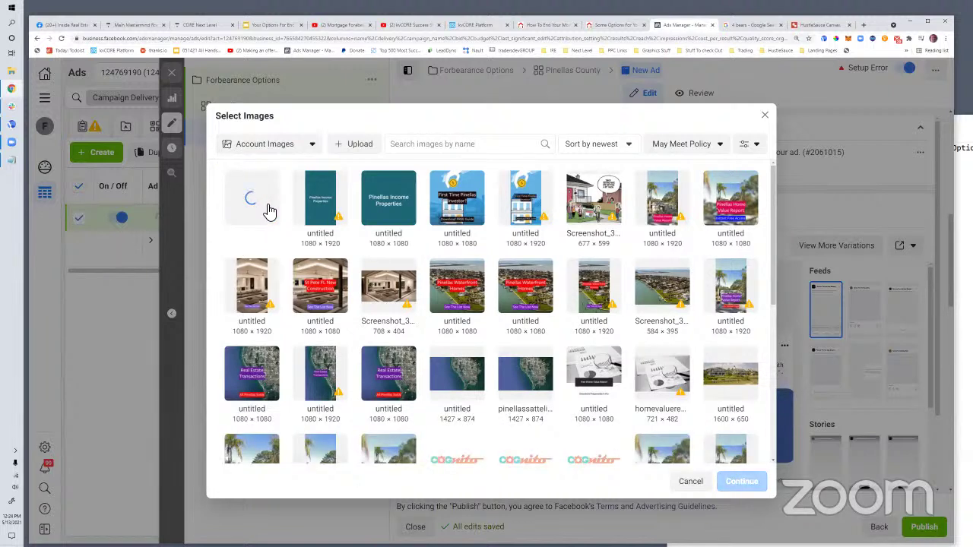
click(270, 211)
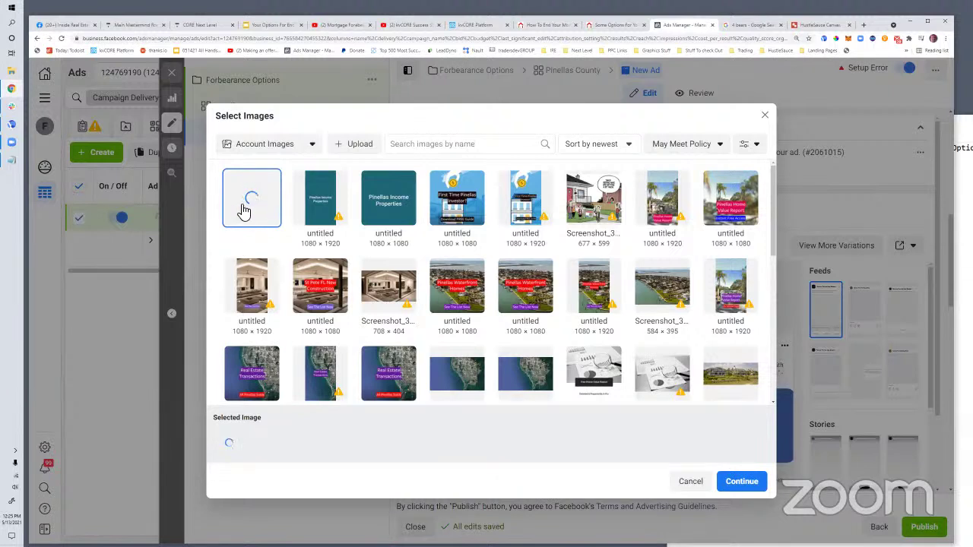
Open hustlesauce.info in a new tab and copy its page address
click(864, 25)
text(hustle)
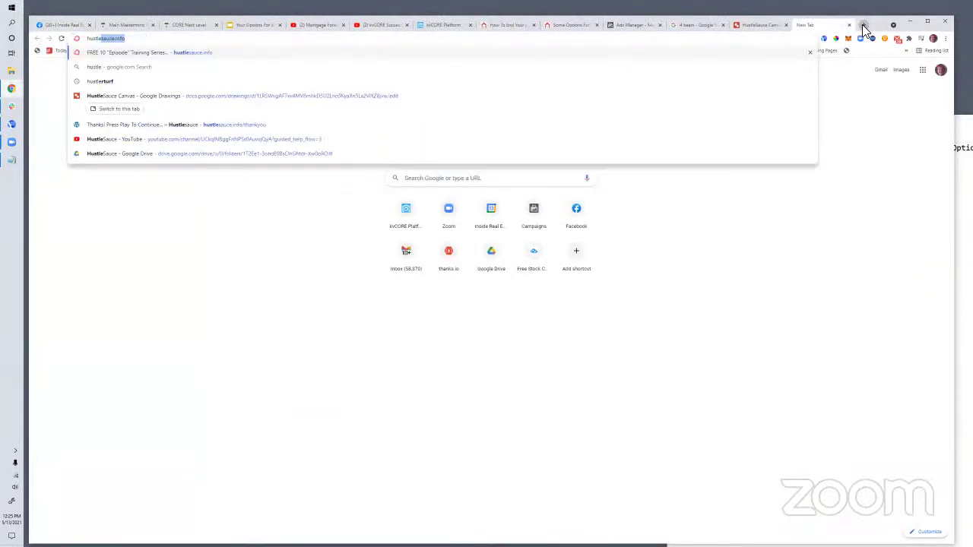
key(Return)
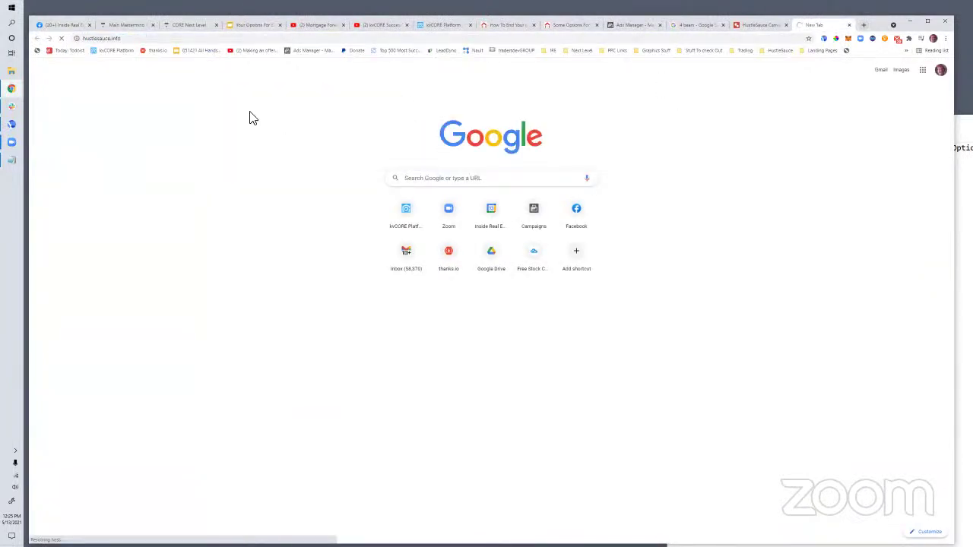
right_click(120, 37)
key(ctrl+c)
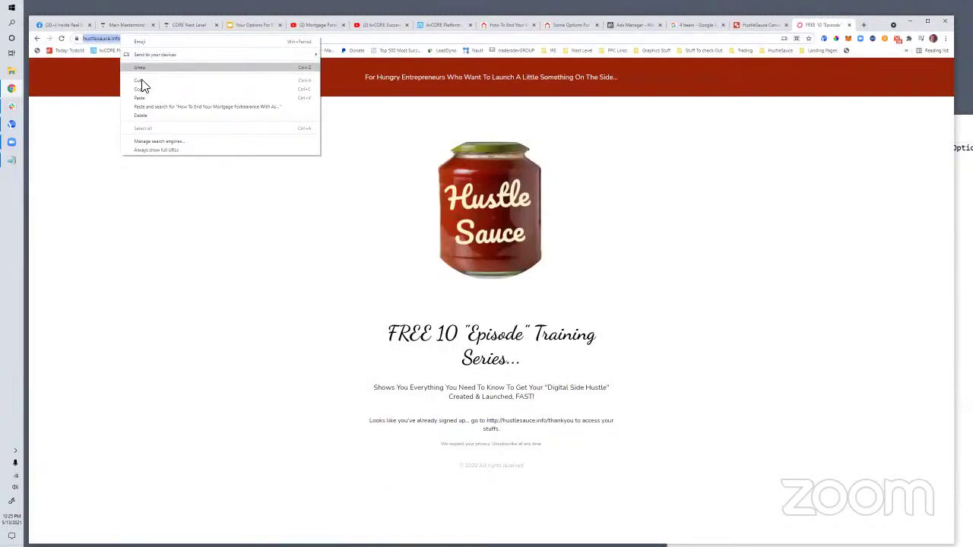
click(144, 86)
key(alt+Tab)
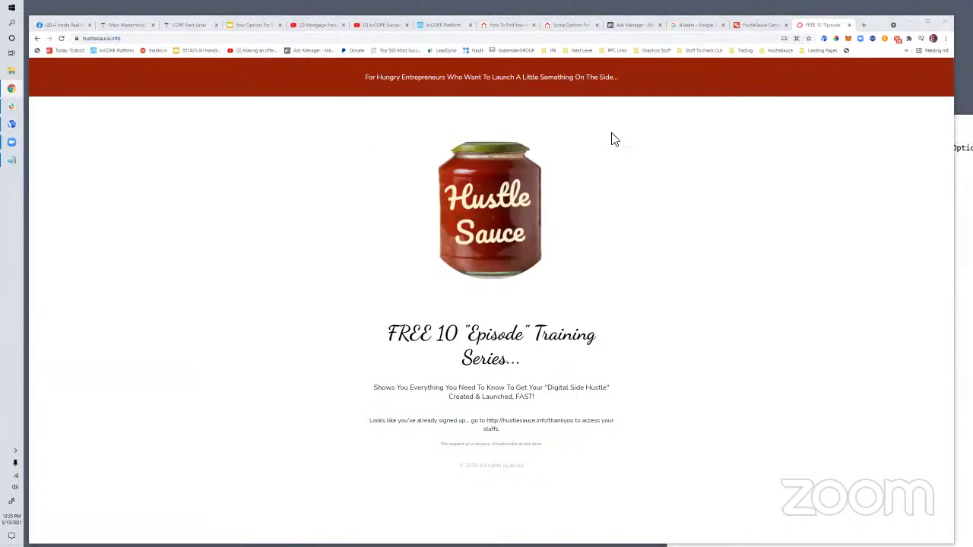
click(615, 24)
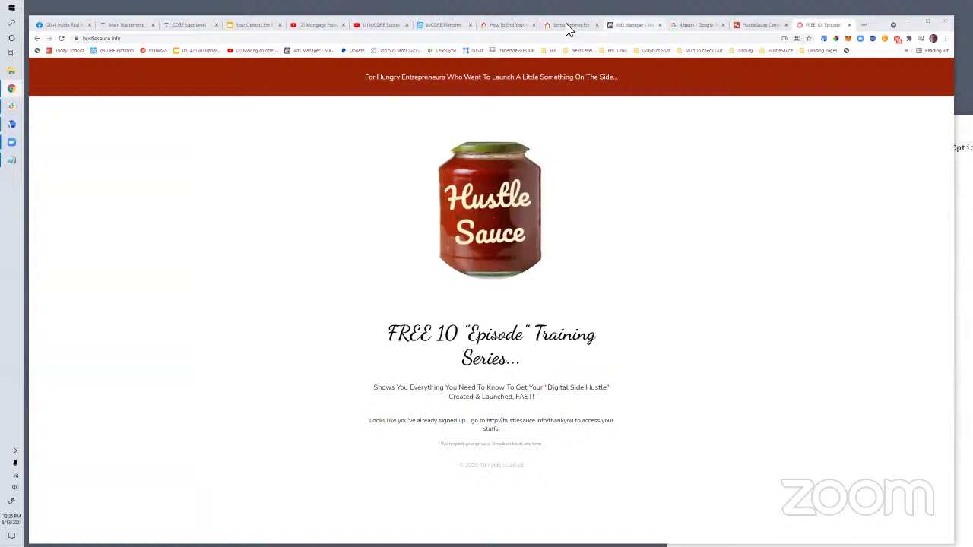
Choose the 1427×874 satellite map image as the ad's media
click(253, 203)
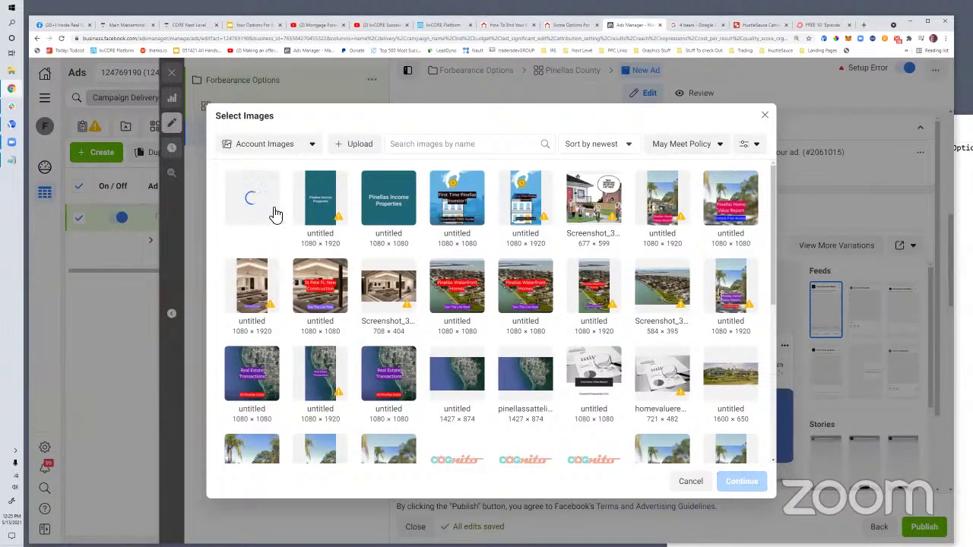
click(272, 219)
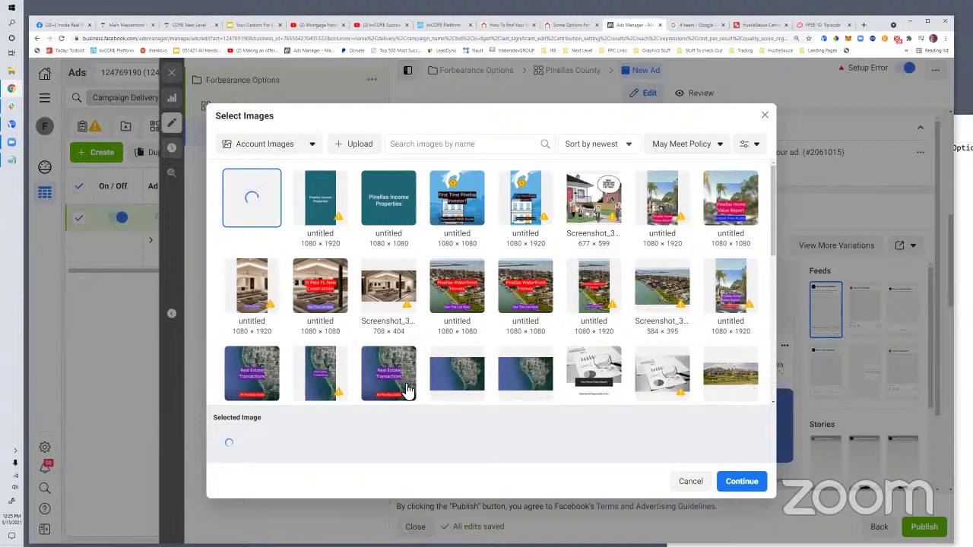
click(454, 383)
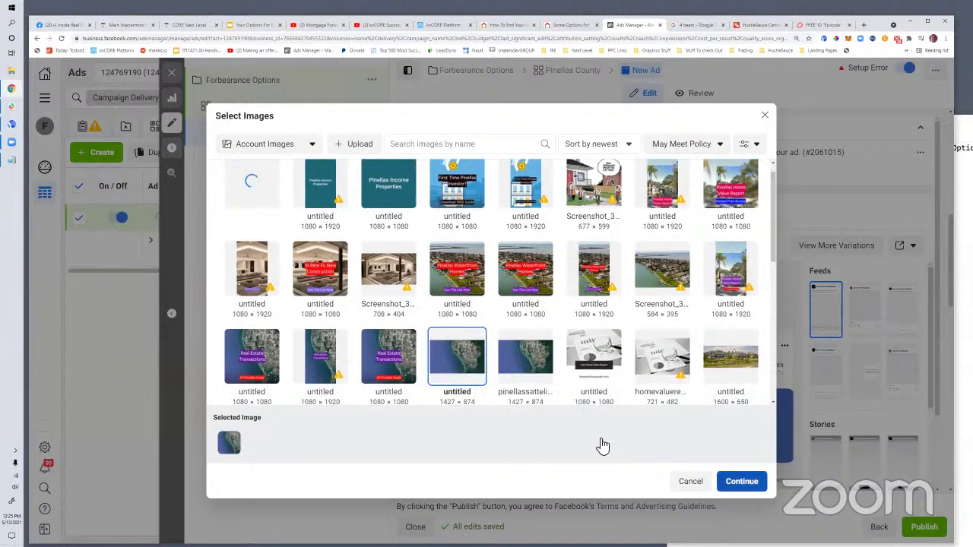
double_click(449, 333)
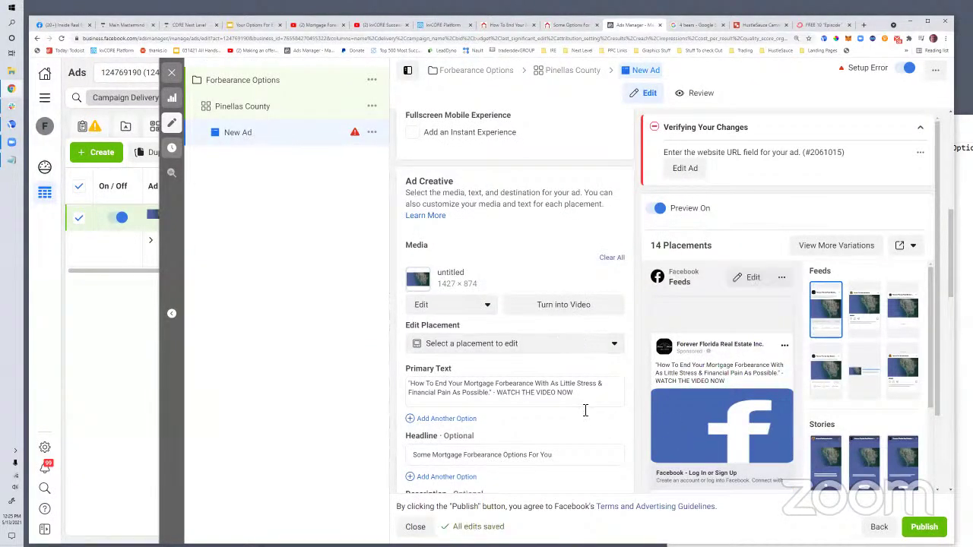
Paste the HustleSauce address into Website URL, then clear it again
scroll(581, 388, down, 1)
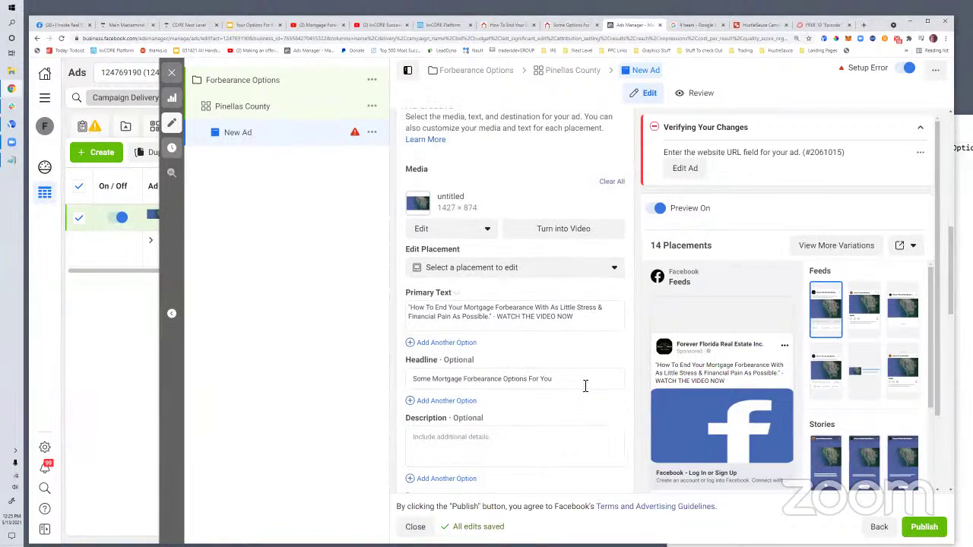
mouse_move(683, 422)
scroll(526, 293, down, 3)
click(471, 415)
key(ctrl+v)
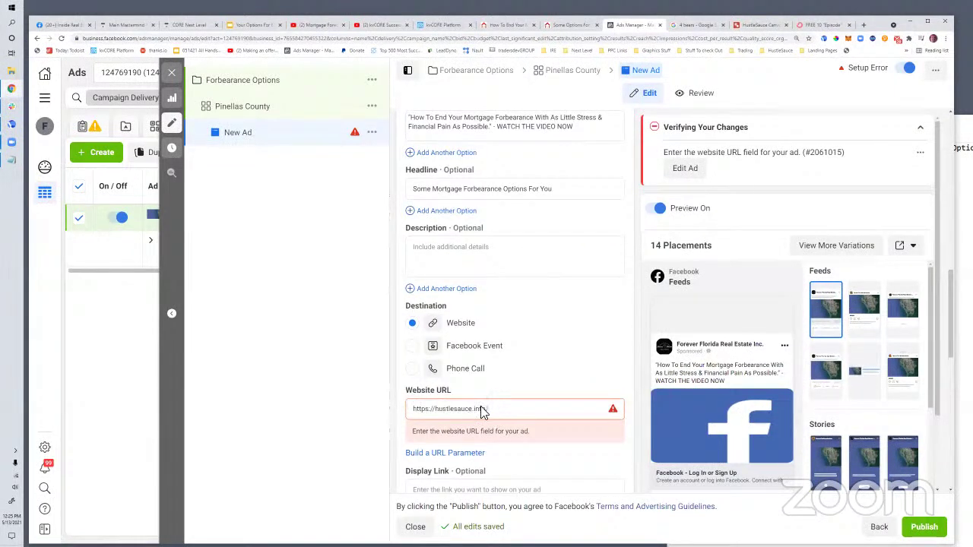
drag(488, 408, 397, 409)
key(BackSpace)
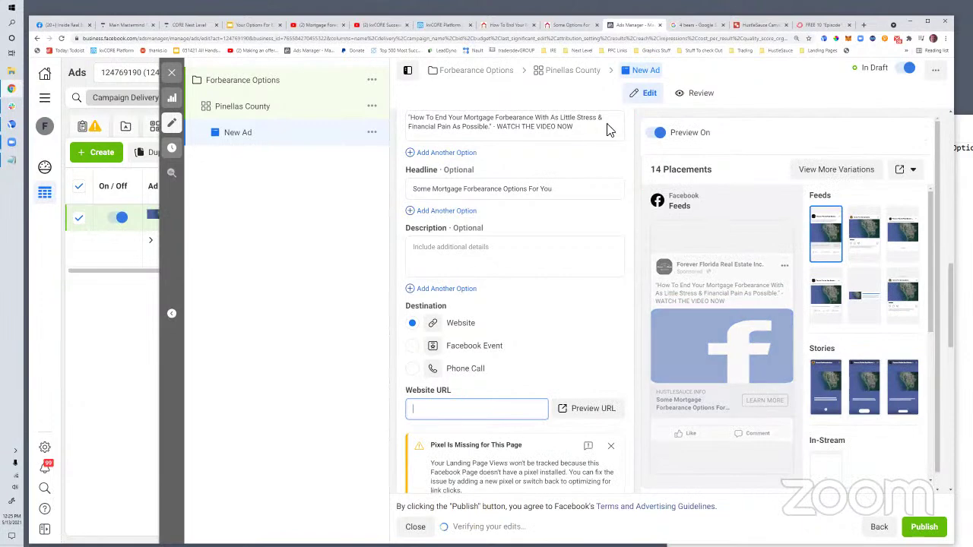
Copy the forbearance landing page address and paste it as the Website URL
click(570, 25)
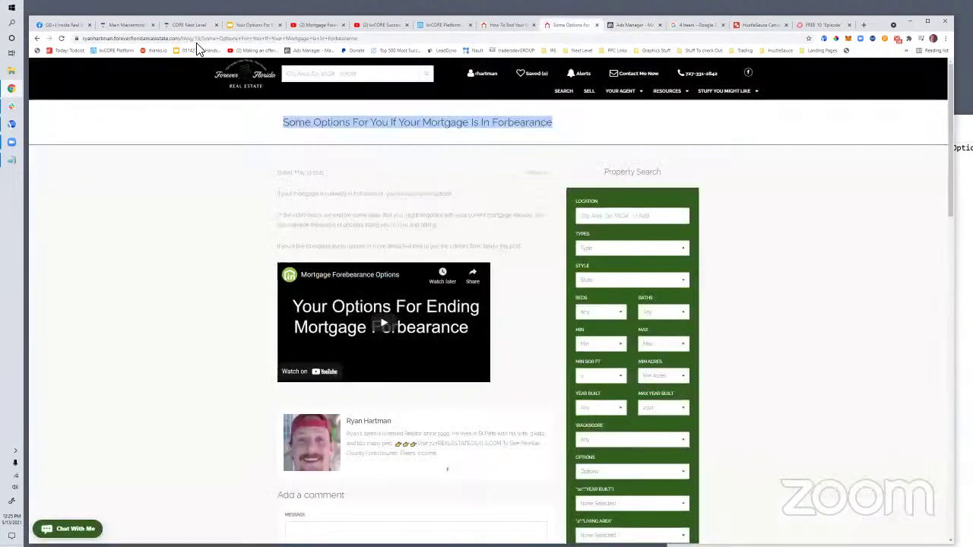
key(ctrl+shift+Tab)
right_click(196, 38)
click(296, 79)
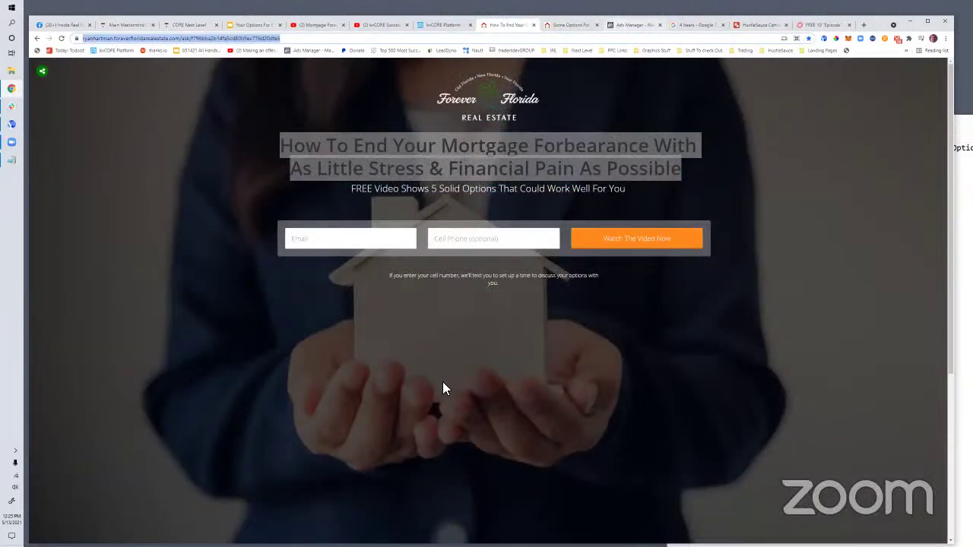
key(ctrl+Tab)
key(ctrl+Tab)
click(439, 411)
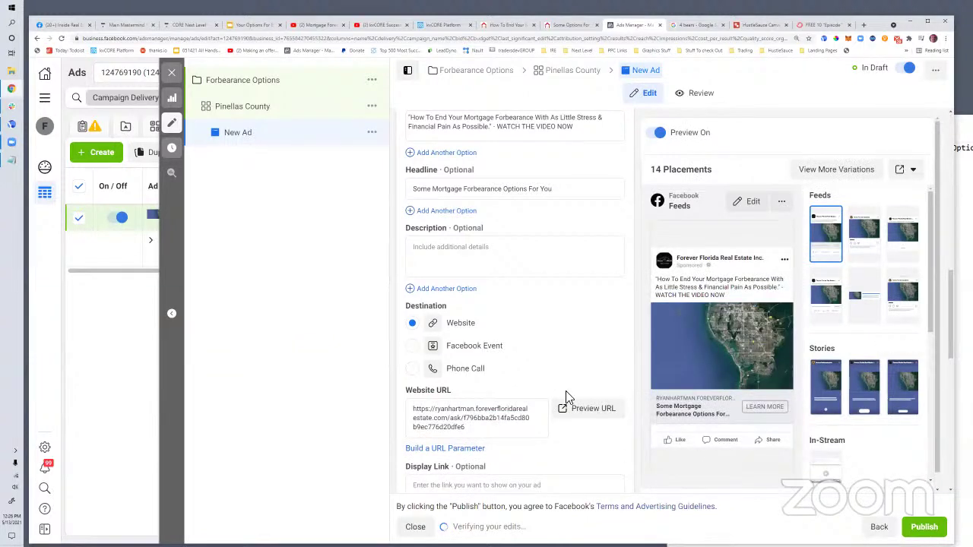
Review the finished Pinellas County ad and publish it
scroll(426, 256, up, 3)
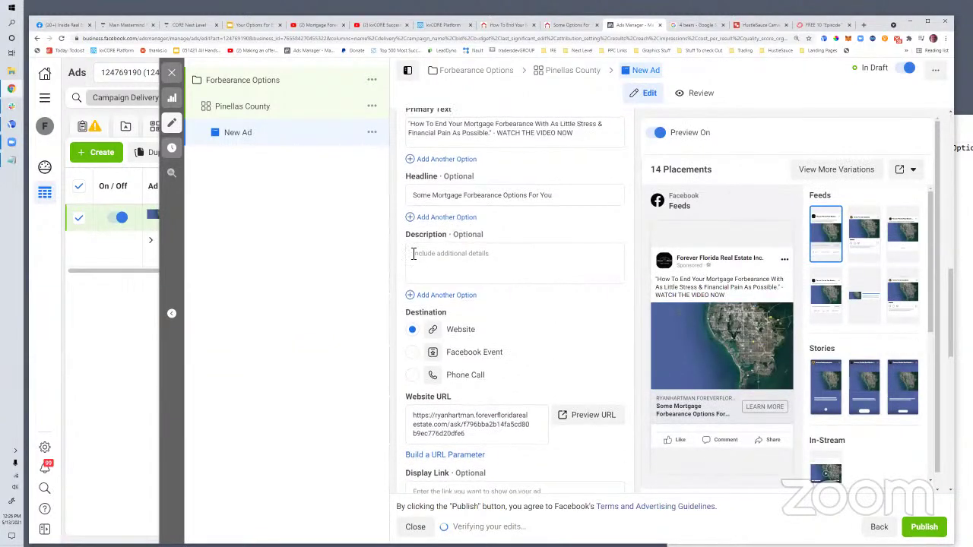
scroll(410, 255, down, 5)
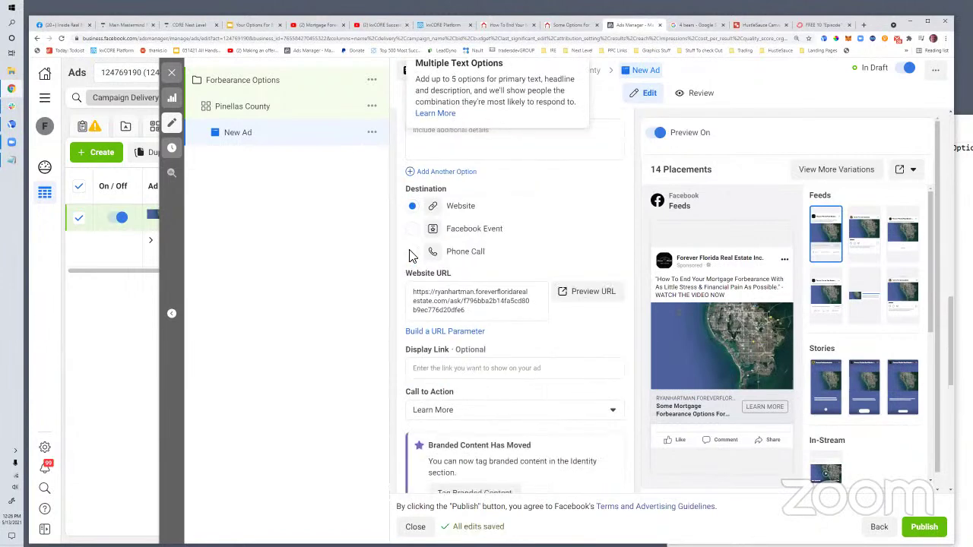
scroll(412, 254, down, 5)
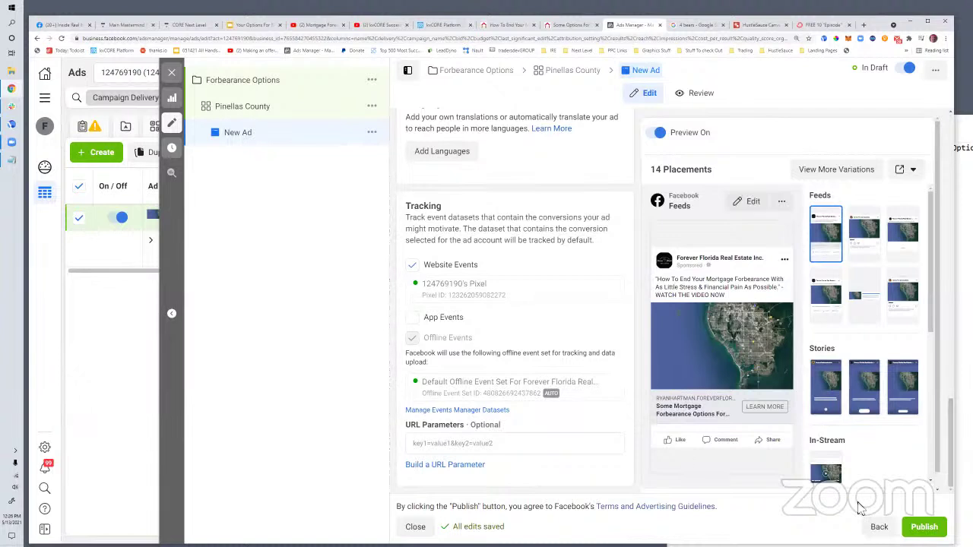
click(925, 527)
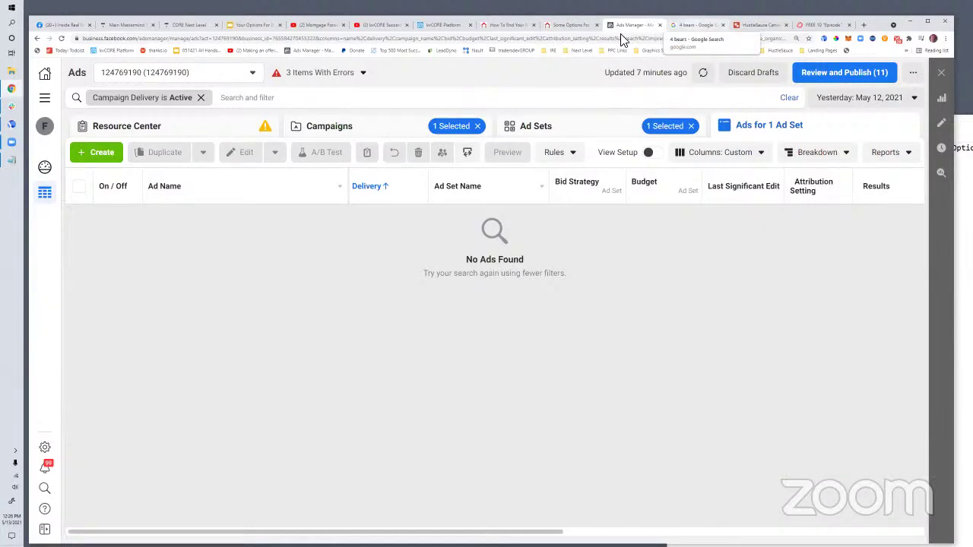
Log out of thanks.io and sign in to the other account showing the $47.93 May cost
key(ctrl+Tab)
key(alt+Left)
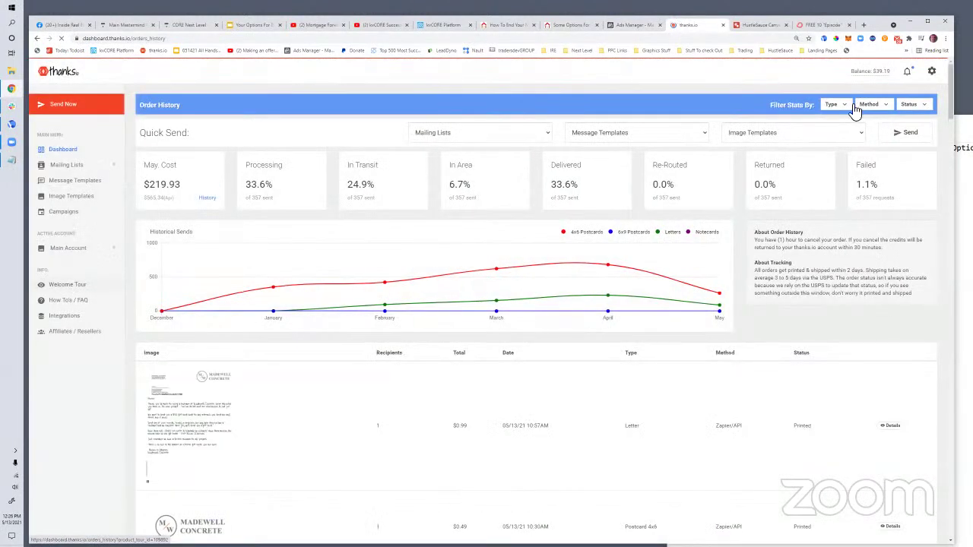
click(932, 72)
click(861, 198)
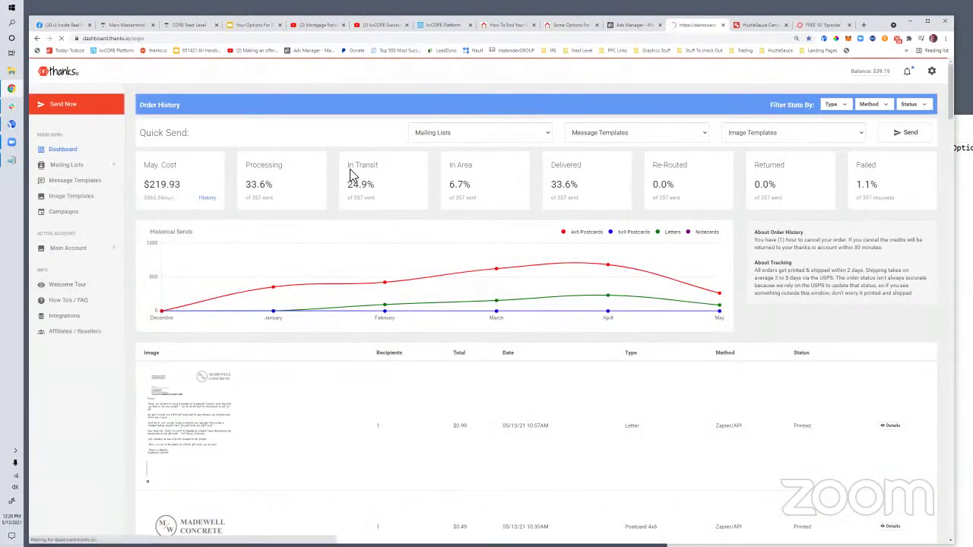
click(659, 219)
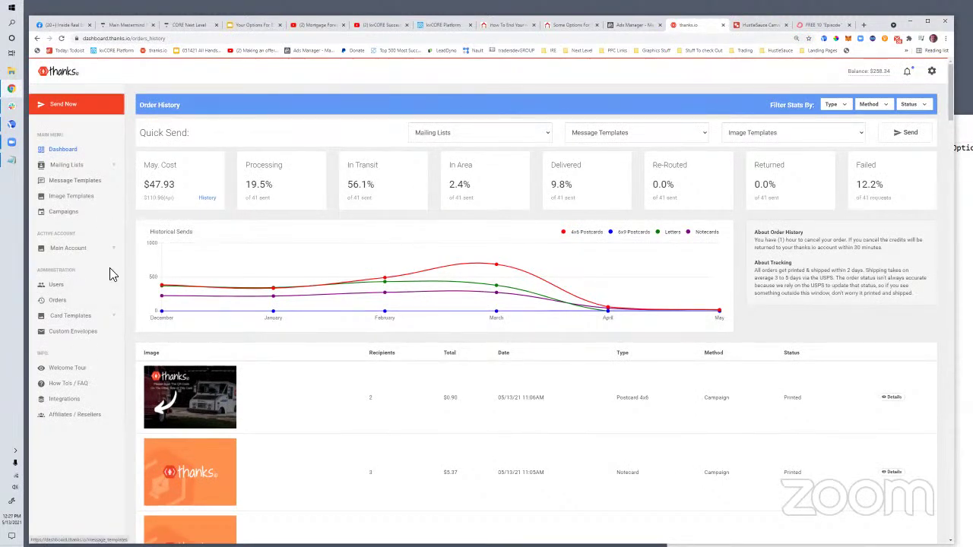
click(66, 111)
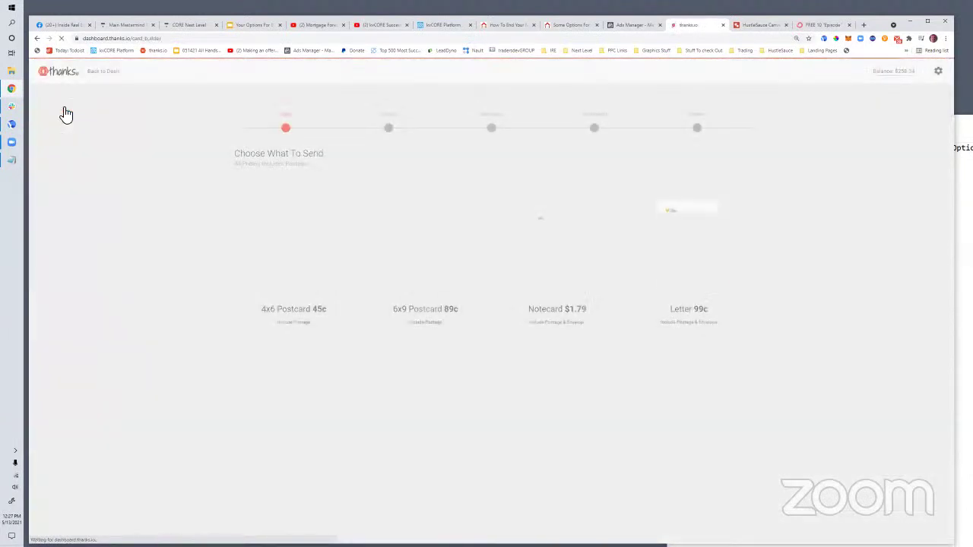
Create a 4x6 postcard with Screenshot_420 as its front image and continue to the message
click(307, 259)
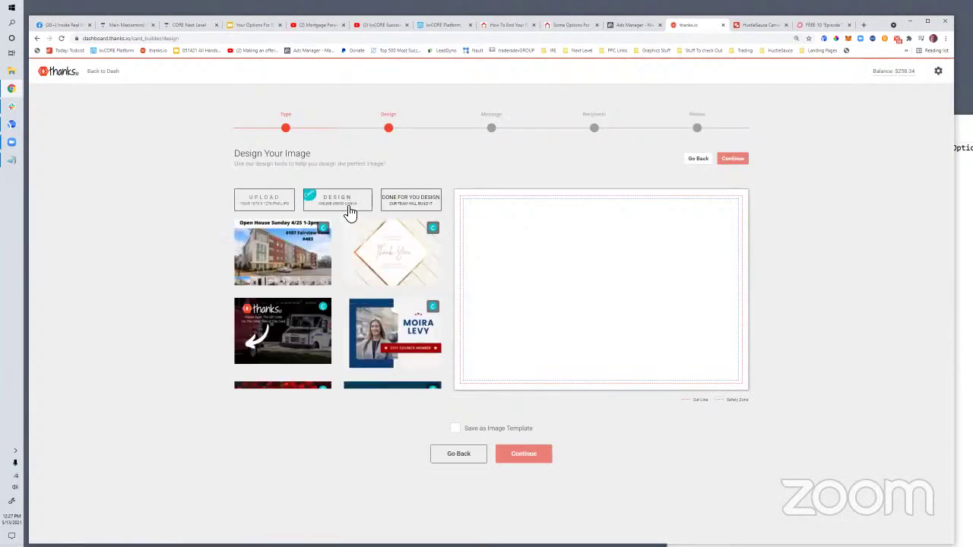
click(258, 203)
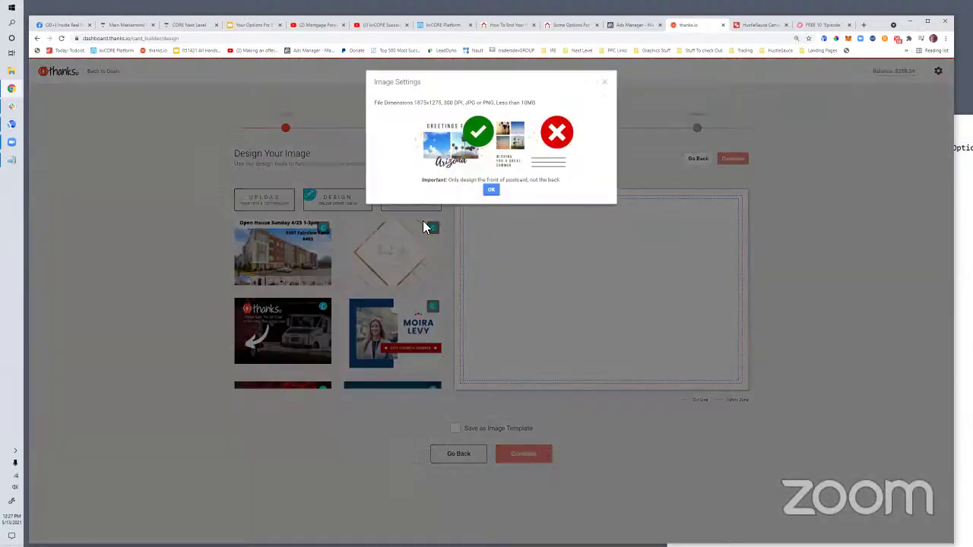
click(492, 189)
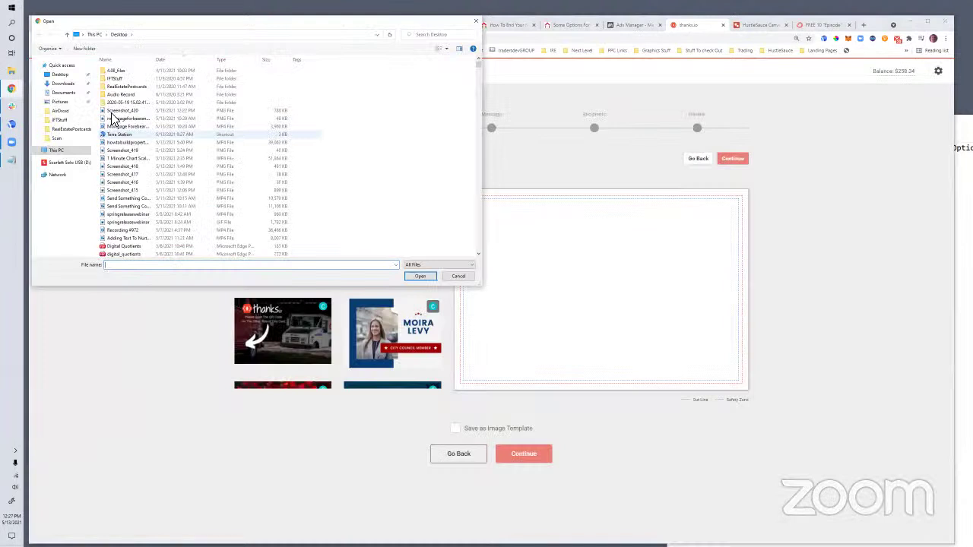
click(274, 111)
click(419, 277)
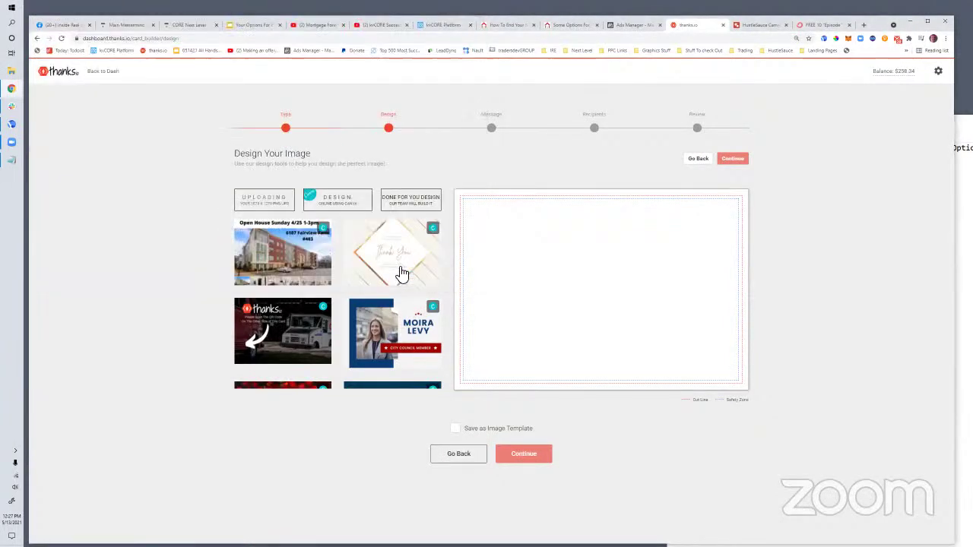
click(402, 274)
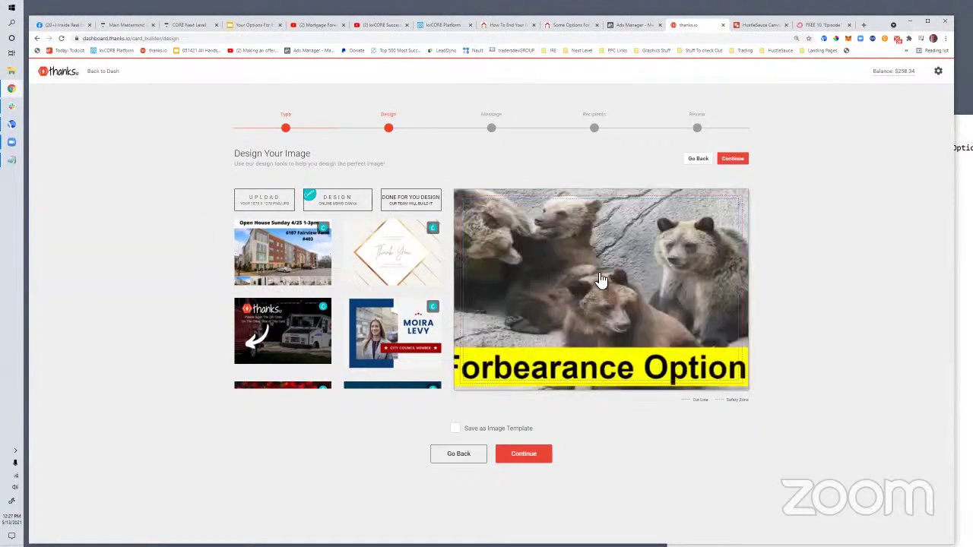
click(531, 454)
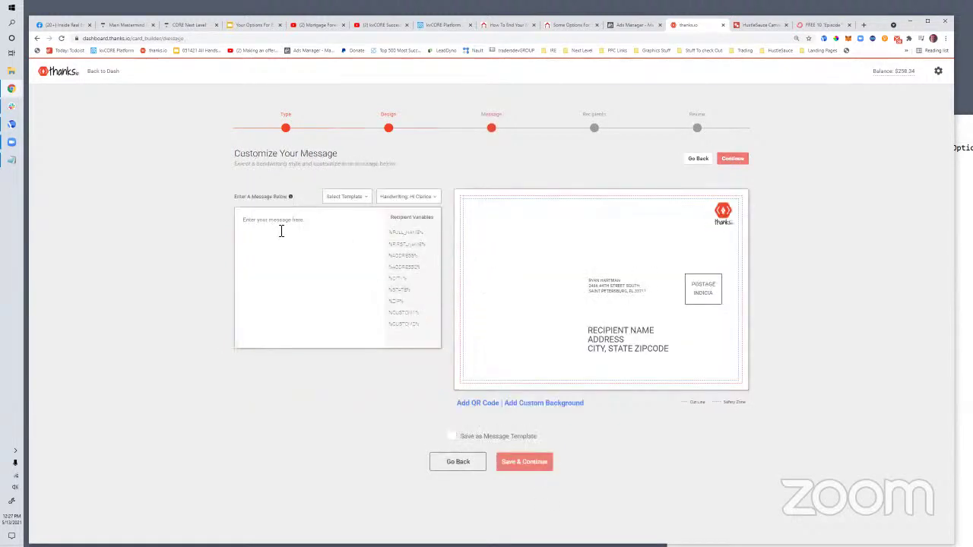
Write the opening line 'If you happen to be in forbearance with your mortgage, you do have options.'
text(H)
key(BackSpace)
text(Hi)
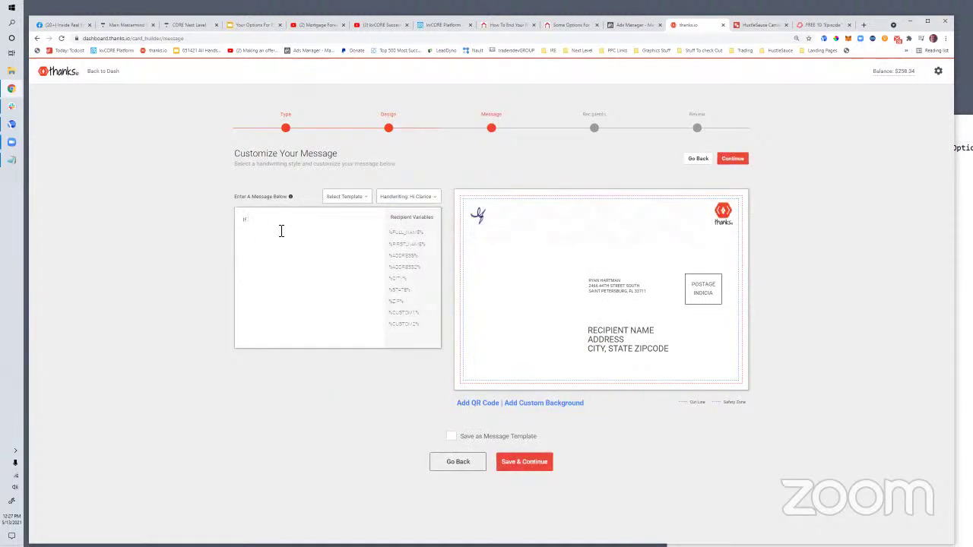
text( you or someone yo)
text(u know happens to )
text(be in)
key(BackSpace)
key(BackSpace)
key(BackSpace)
key(BackSpace)
key(BackSpace)
key(BackSpace)
key(BackSpace)
key(BackSpace)
key(BackSpace)
key(BackSpace)
key(BackSpace)
key(BackSpace)
text(forebarence with your m)
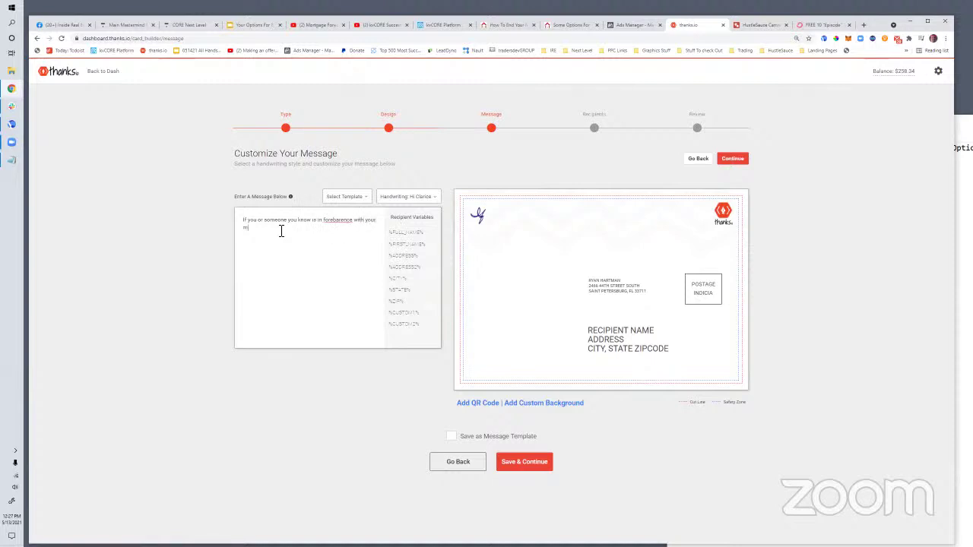
text(ortgage)
click(339, 222)
text(e)
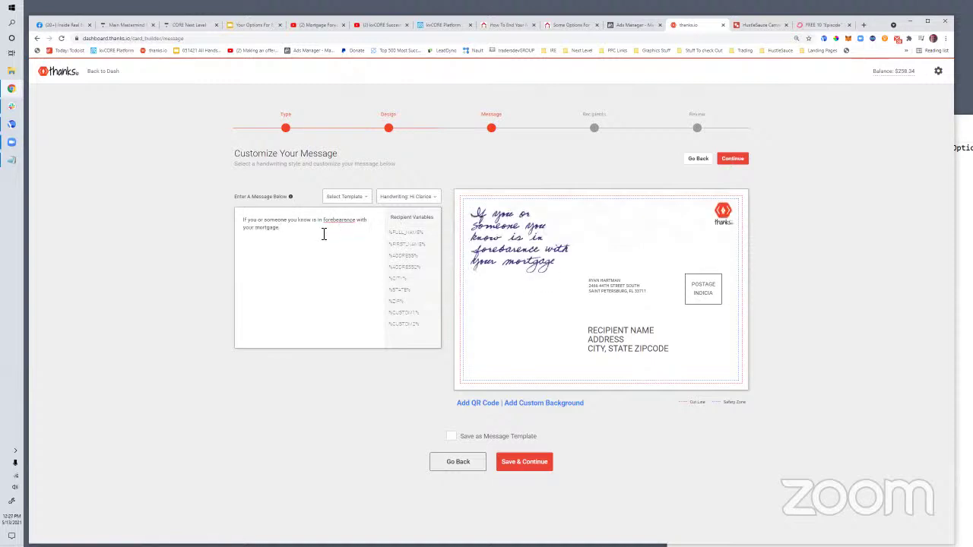
click(323, 234)
text(,)
key(ctrl+a)
text(If you happen to be in forbearance with your mortgage, you)
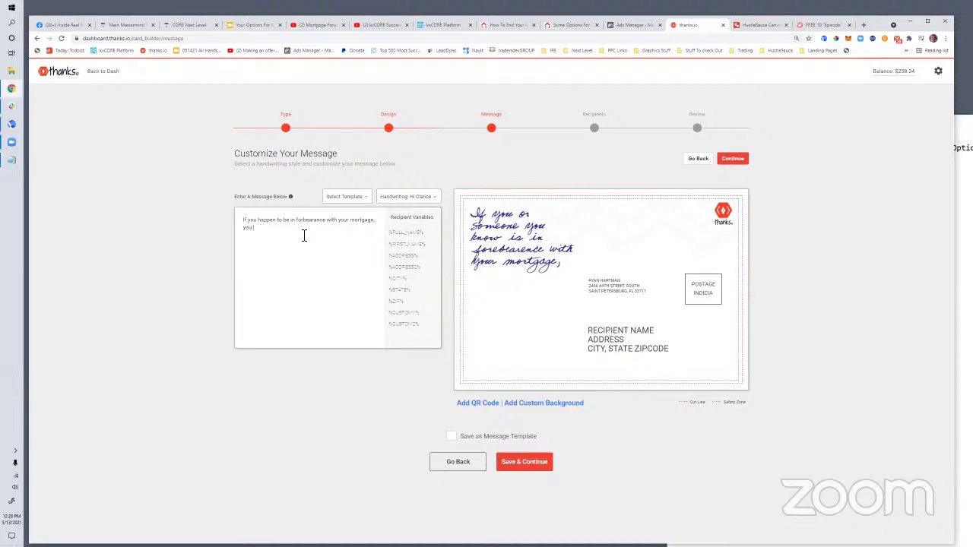
text( do have options.)
Add the scan-the-code video line and sign with the agent's name, Forever Florida Real Estate
key(Return)
text(Scan the code on the )
text( at the top right of th)
text(is page to)
text( watch a)
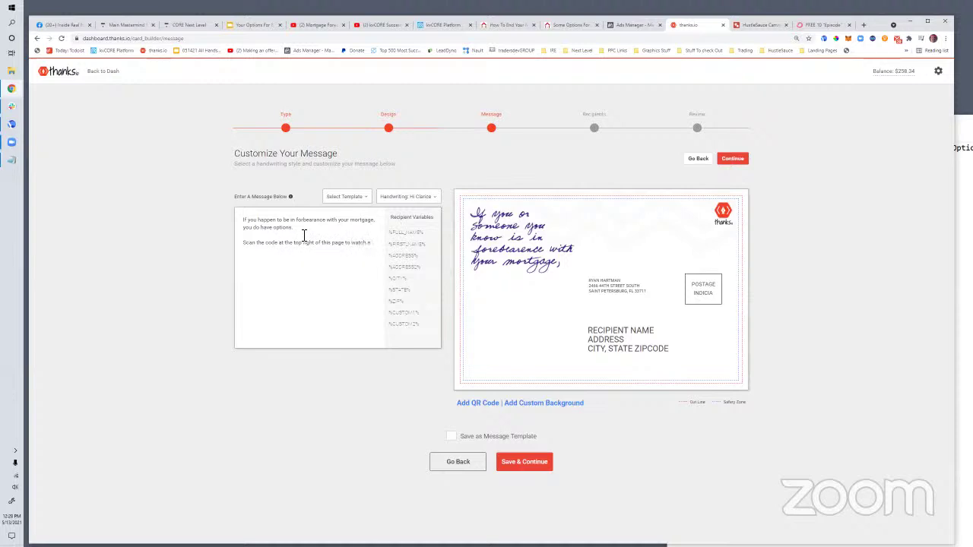
text(n informative video now.)
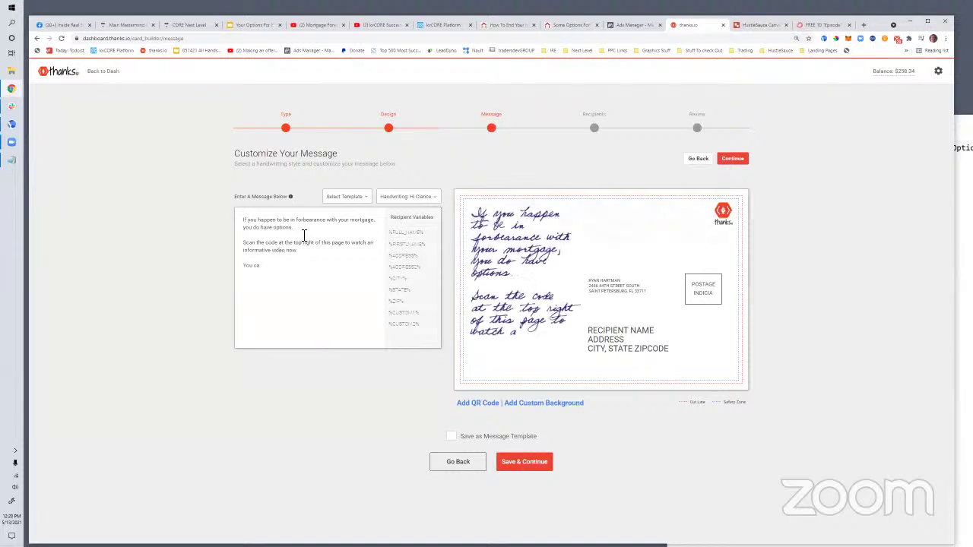
text(ight find th)
key(BackSpace)
key(BackSpace)
key(BackSpace)
key(BackSpace)
key(BackSpace)
key(BackSpace)
key(BackSpace)
key(BackSpace)
key(BackSpace)
key(BackSpace)
key(BackSpace)
key(BackSpace)
key(BackSpace)
text(can probably end your folebearance with)
key(BackSpace)
key(BackSpace)
key(BackSpace)
key(BackSpace)
key(BackSpace)
key(BackSpace)
key(BackSpace)
key(BackSpace)
key(BackSpace)
key(BackSpace)
key(BackSpace)
key(BackSpace)
key(BackSpace)
key(BackSpace)
key(BackSpace)
key(BackSpace)
key(BackSpace)
key(BackSpace)
key(BackSpace)
key(BackSpace)
key(BackSpace)
key(BackSpace)
key(BackSpace)
key(BackSpace)
key(BackSpace)
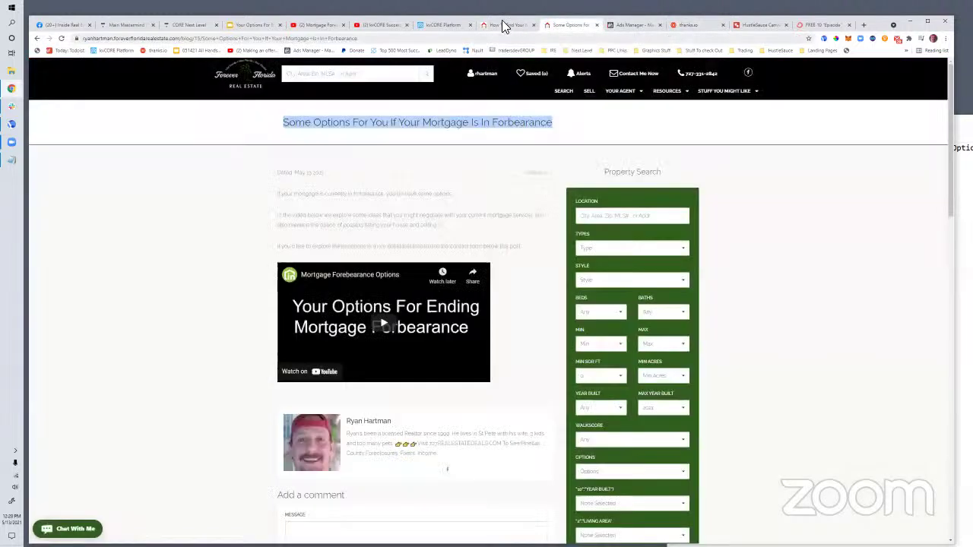
Copy the forbearance landing page's web address from its browser tab
click(550, 30)
click(491, 24)
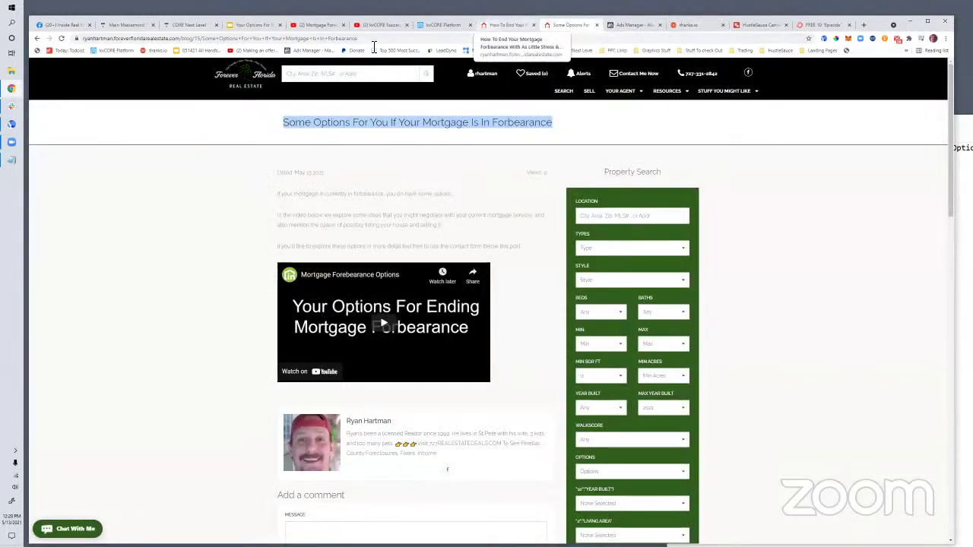
click(119, 37)
key(ctrl+c)
right_click(123, 38)
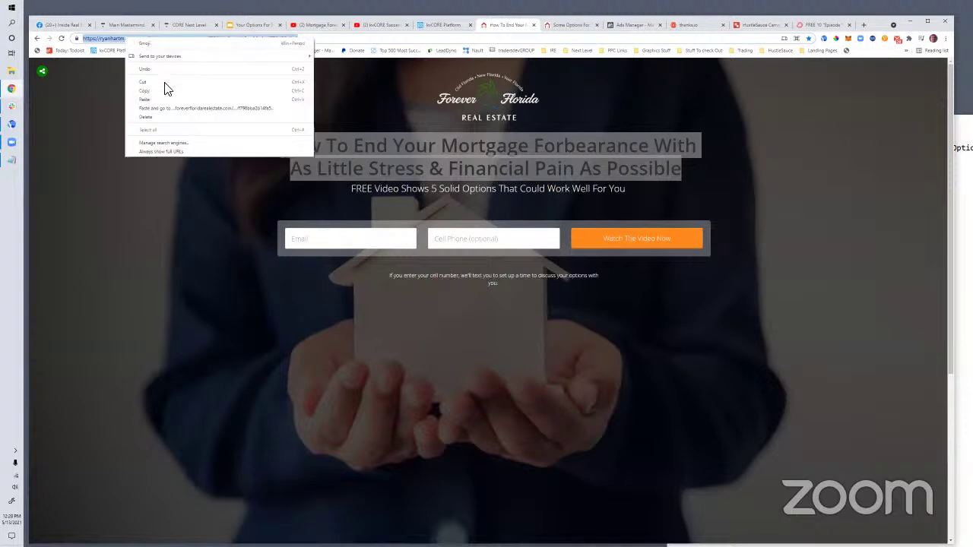
click(175, 89)
Add a SCAN ME QR code linking to the landing page on the postcard, then save and continue
click(592, 23)
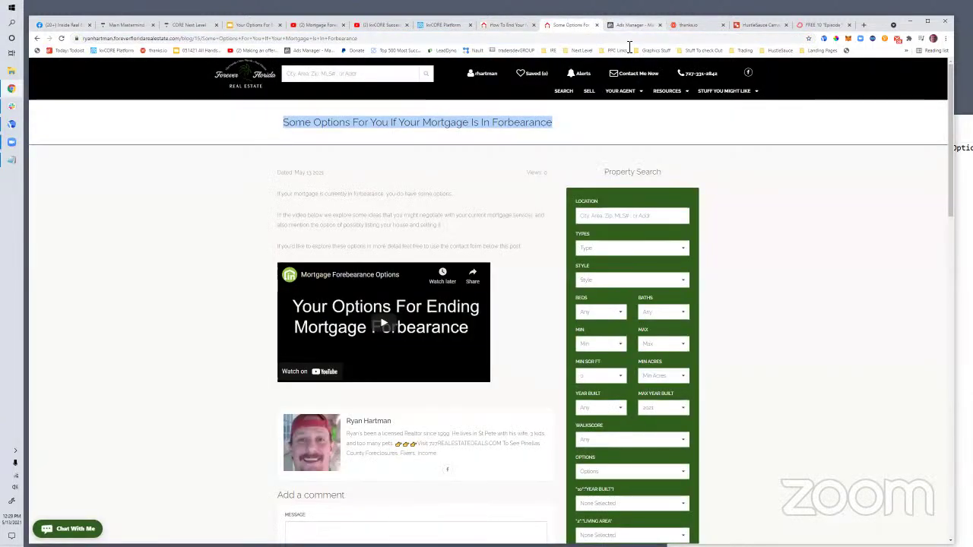
click(683, 26)
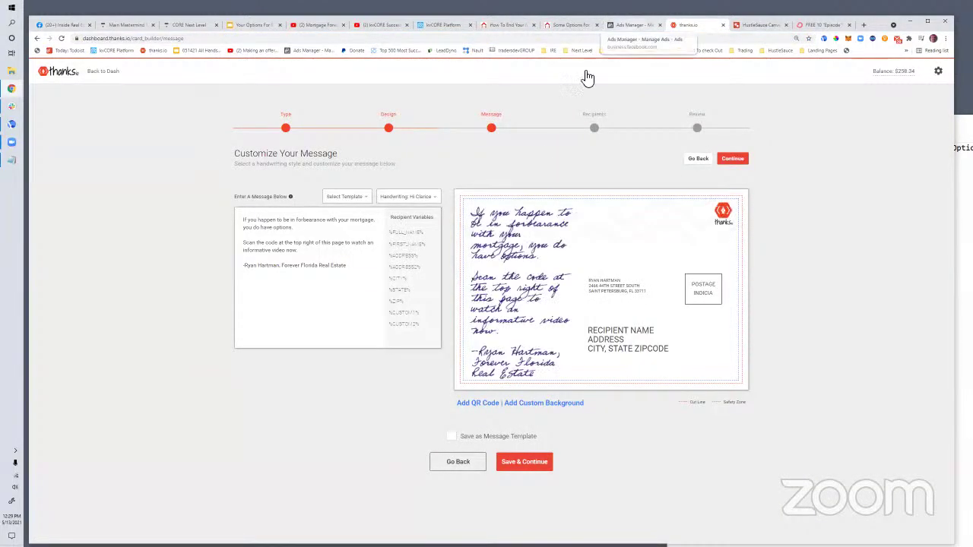
click(477, 407)
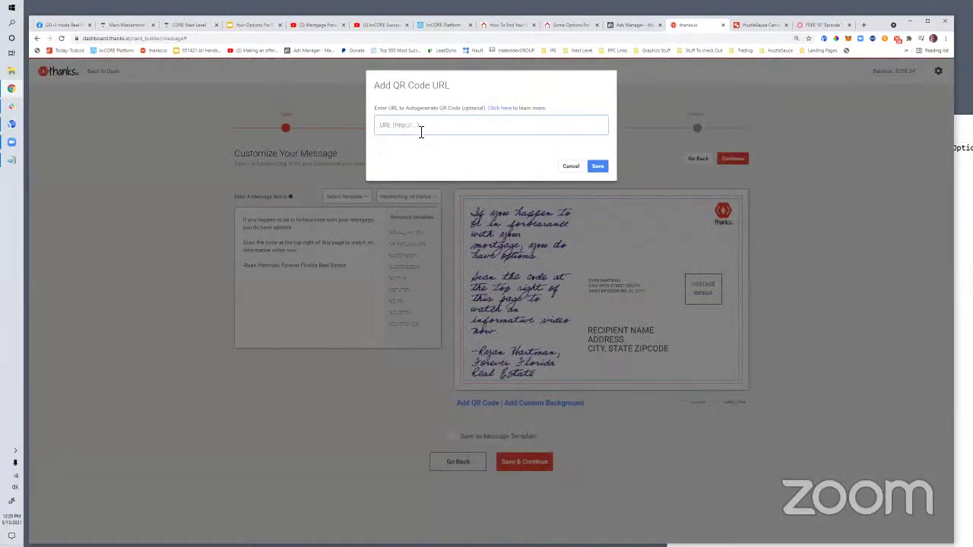
click(420, 132)
key(ctrl+v)
click(599, 167)
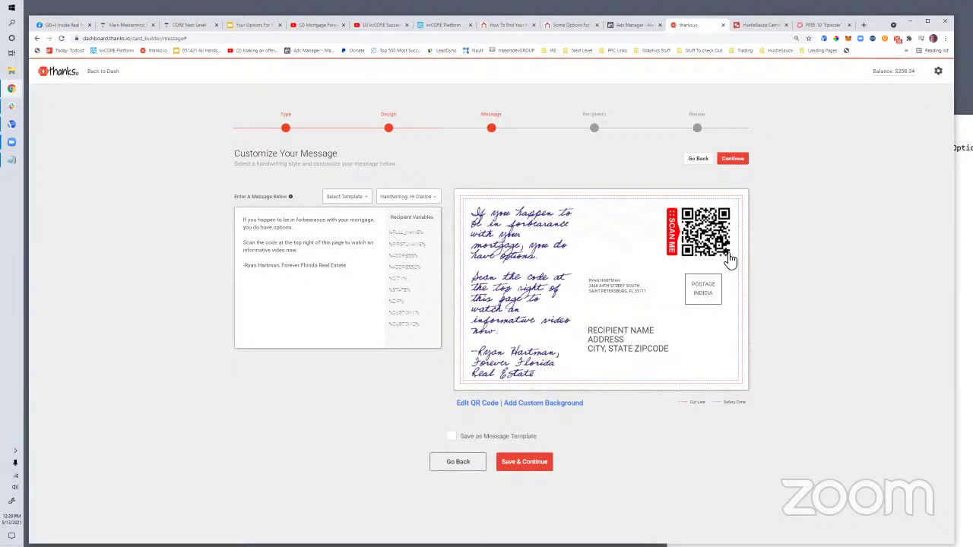
click(517, 466)
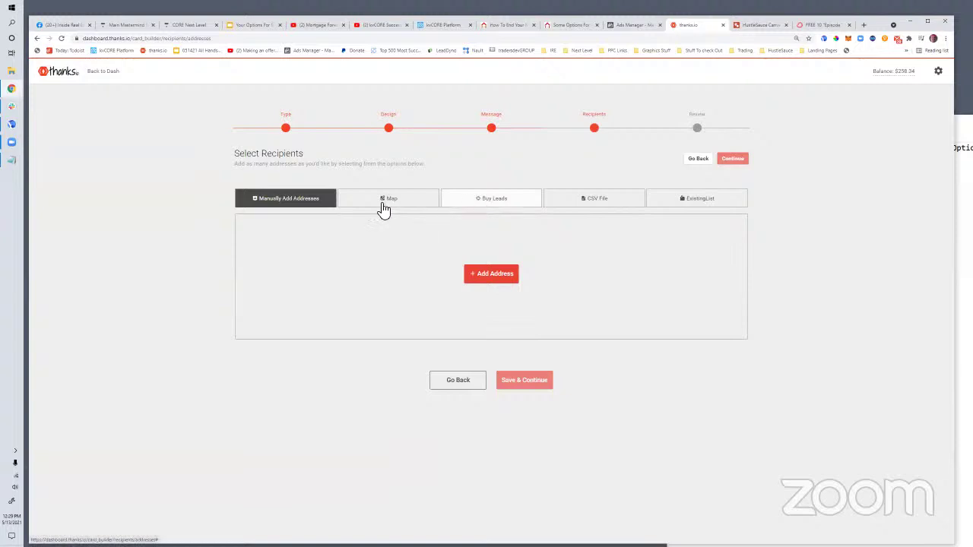
Start a lead collection targeting individuals in ST PETERSBURG, FL
click(507, 209)
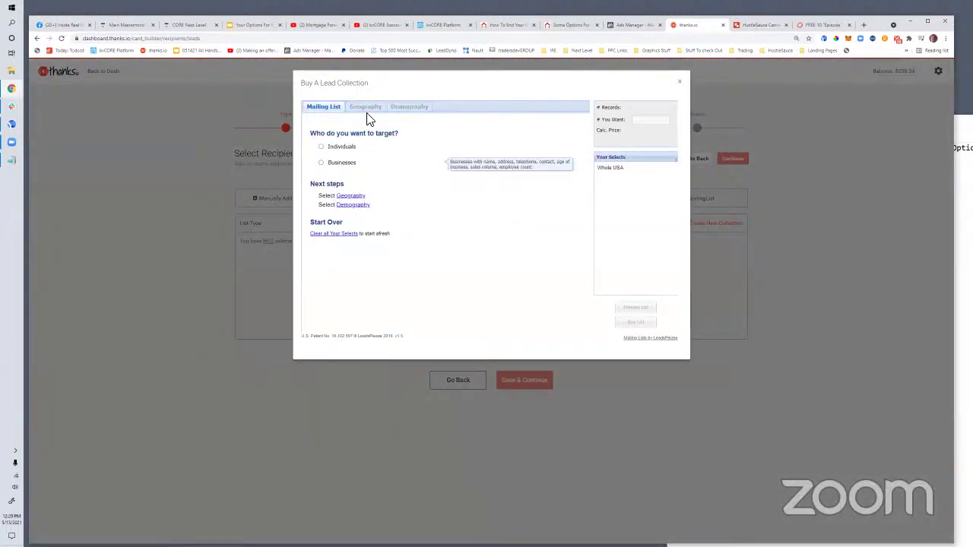
click(322, 147)
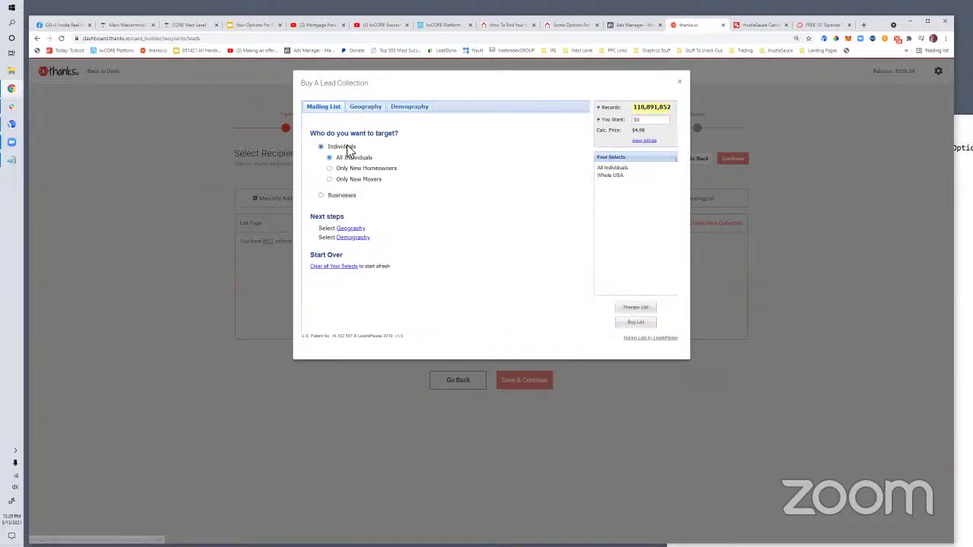
click(366, 108)
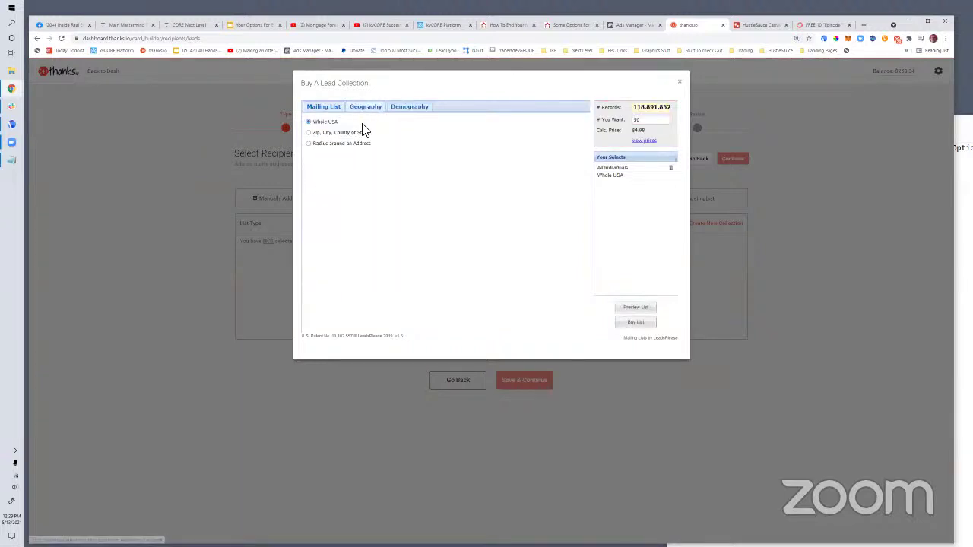
click(309, 133)
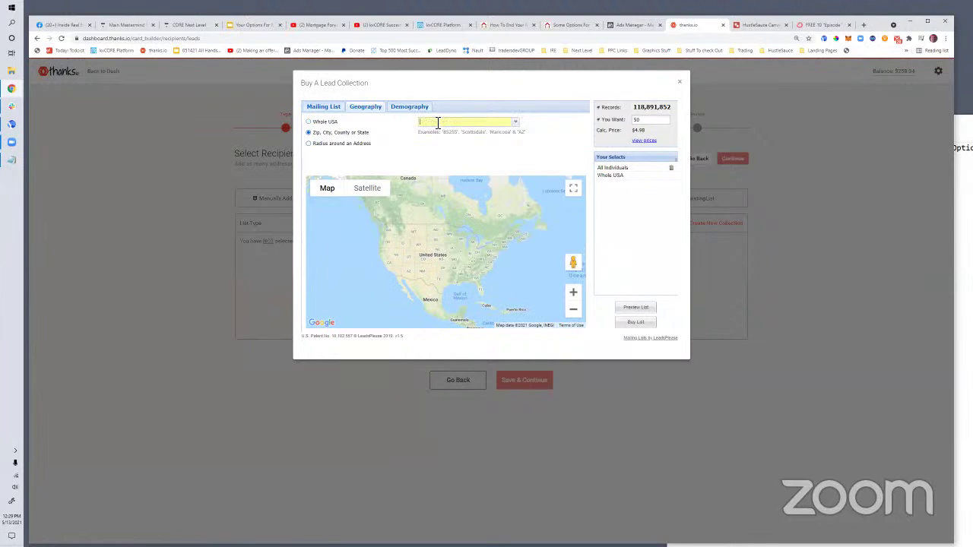
text(st petersburg)
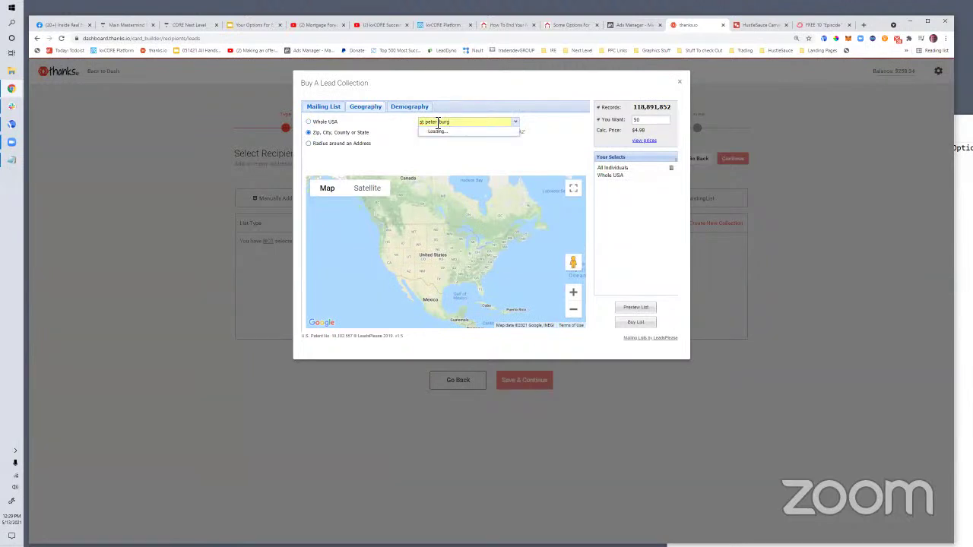
click(438, 132)
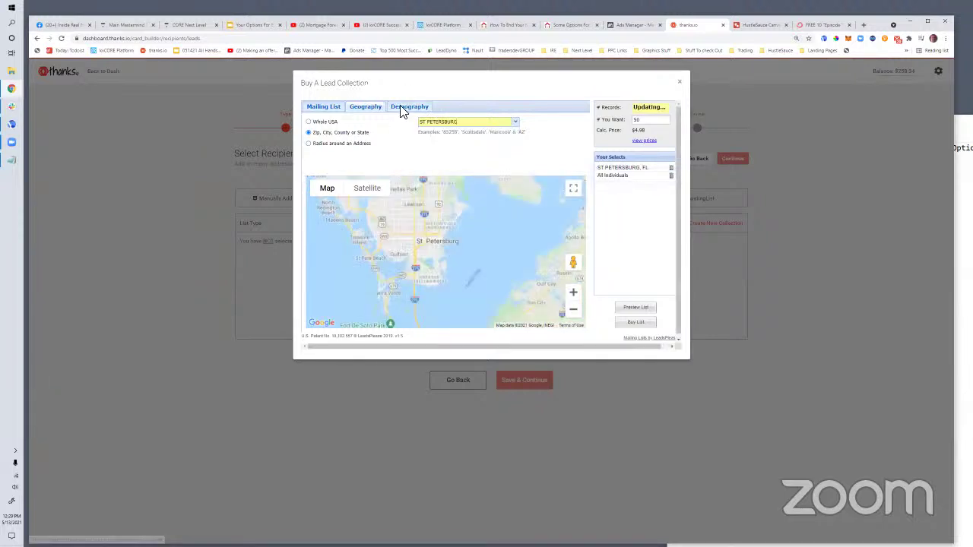
Limit the list to homeowners and review the home value and Loan To Value filters, leaving them at 0
click(401, 108)
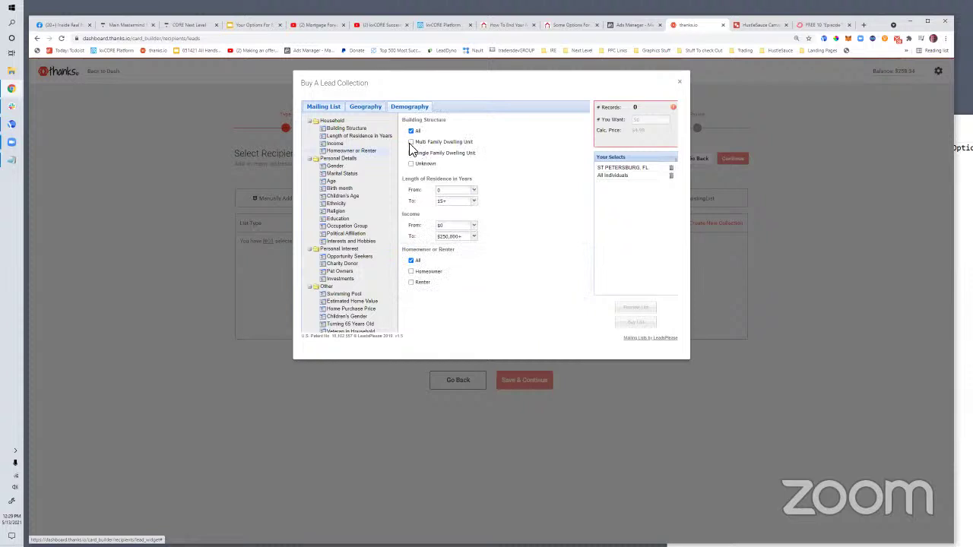
click(411, 272)
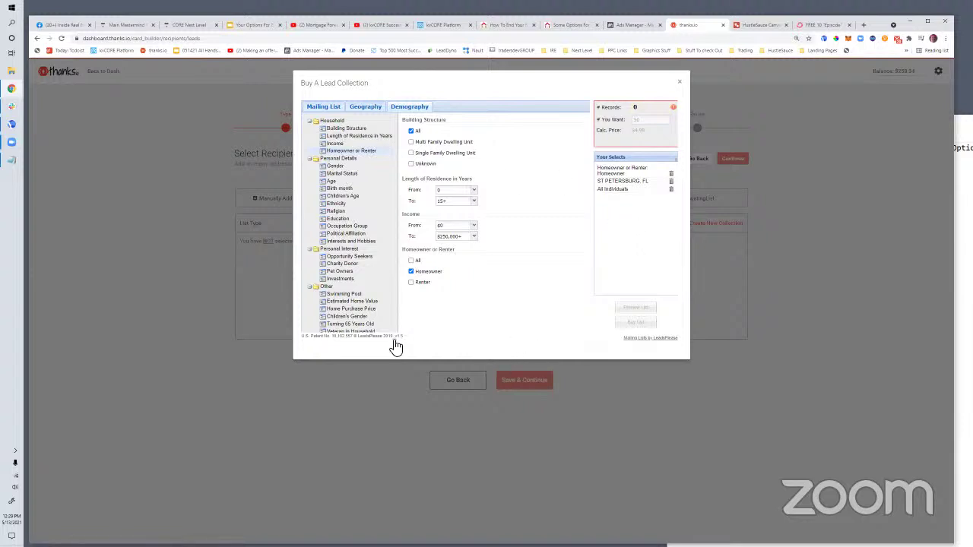
click(342, 293)
scroll(450, 275, up, 3)
scroll(452, 269, down, 4)
scroll(434, 265, up, 1)
drag(584, 152, 585, 287)
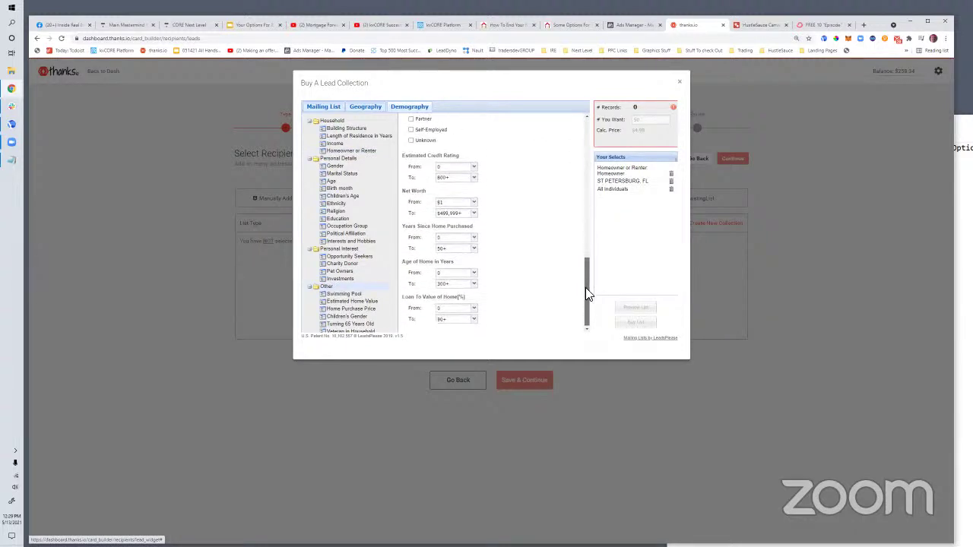
scroll(463, 308, down, 1)
click(474, 308)
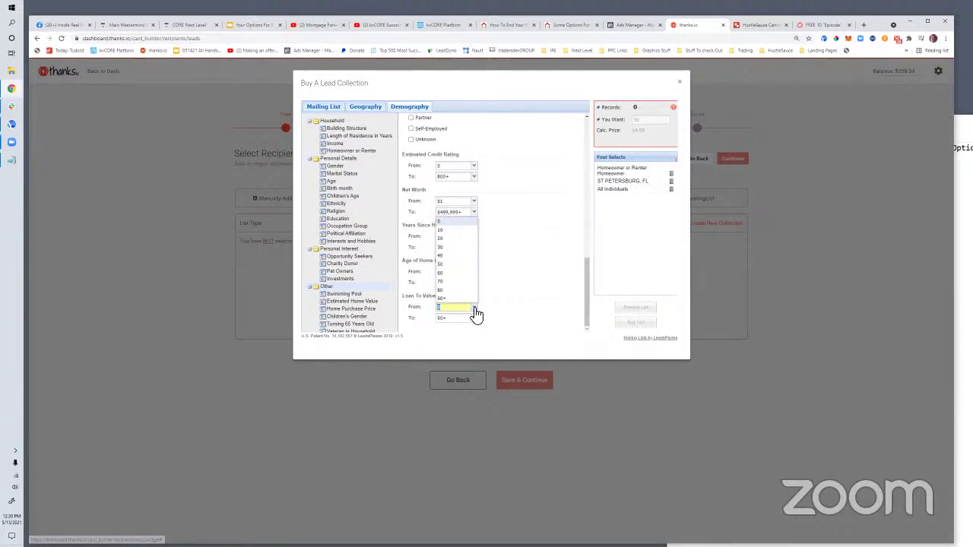
click(511, 226)
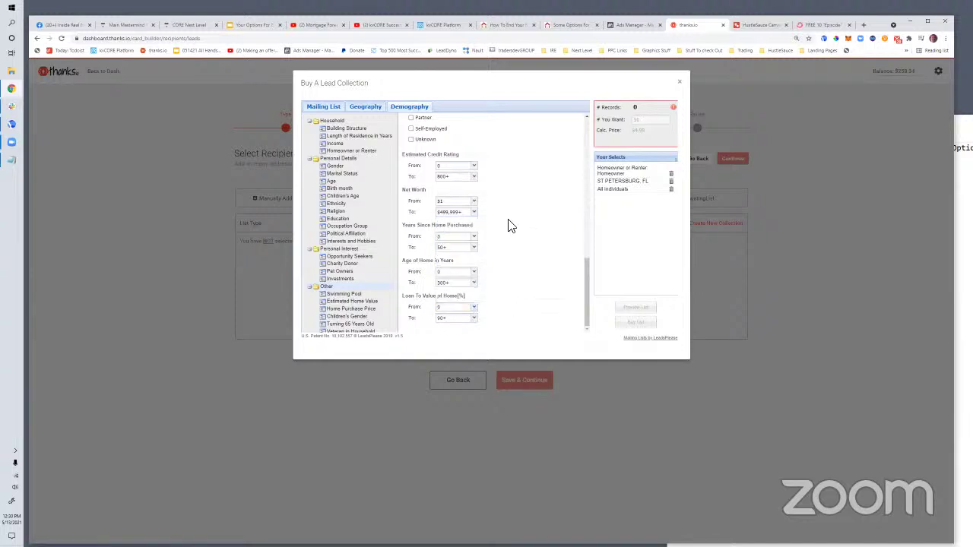
scroll(457, 190, up, 10)
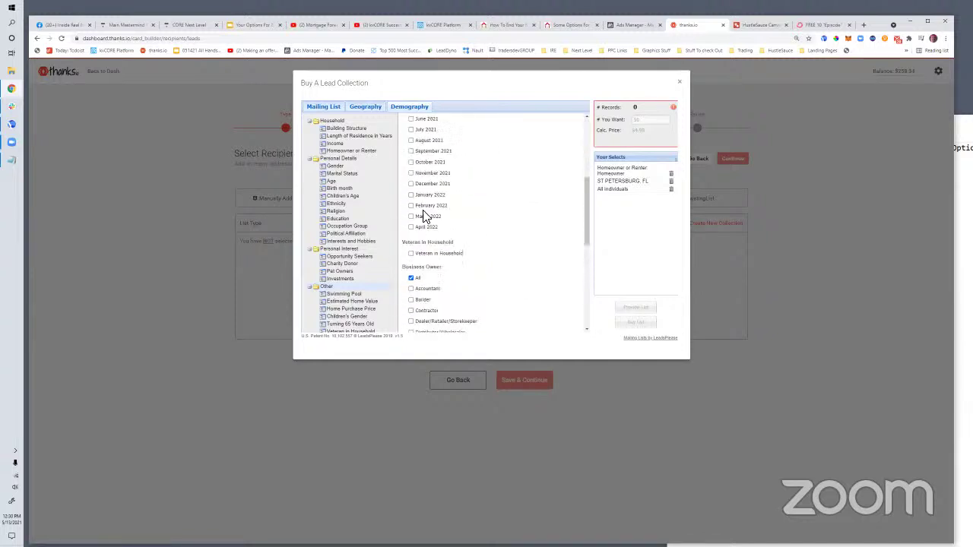
scroll(435, 220, up, 6)
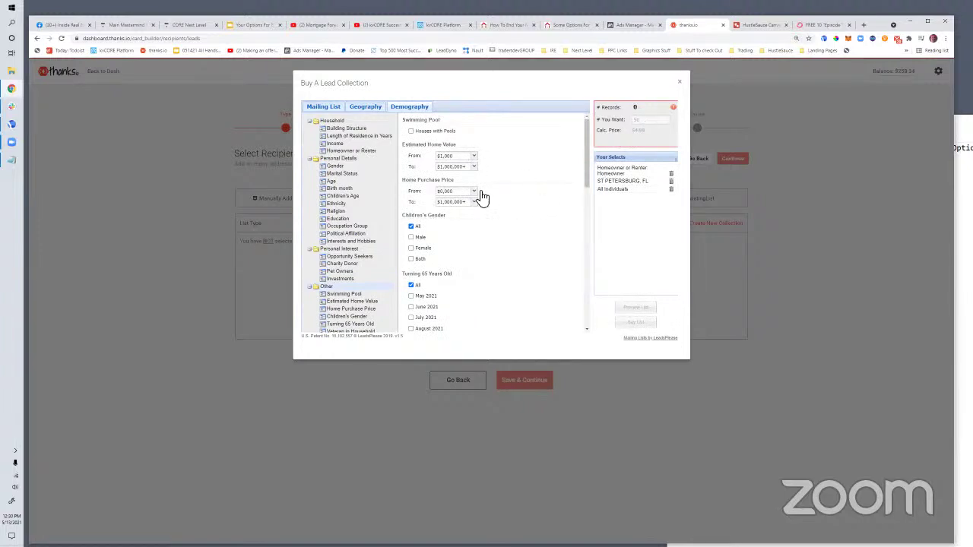
click(411, 286)
scroll(470, 232, down, 1)
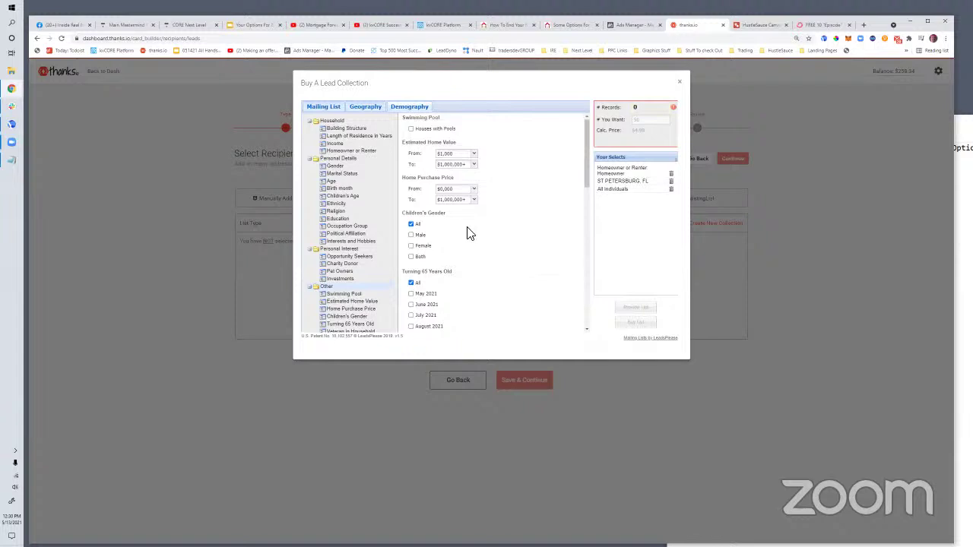
Reselect All Individuals and St Petersburg, FL as the target, then return to demographics
click(671, 189)
click(321, 146)
click(359, 107)
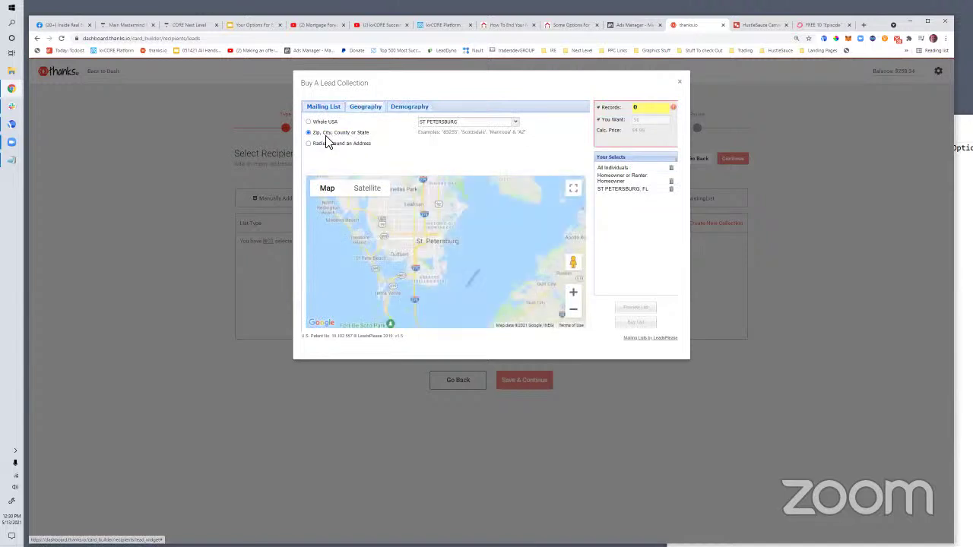
click(448, 121)
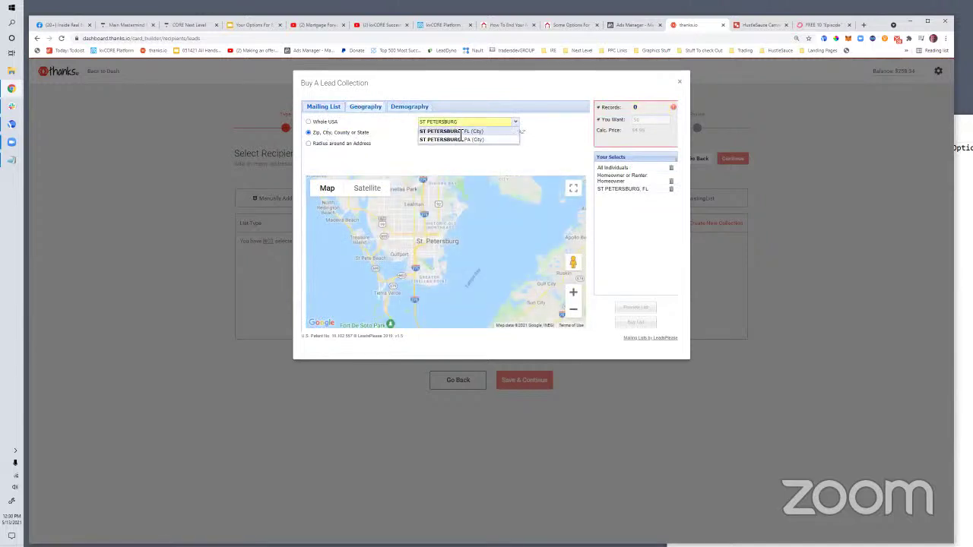
click(459, 132)
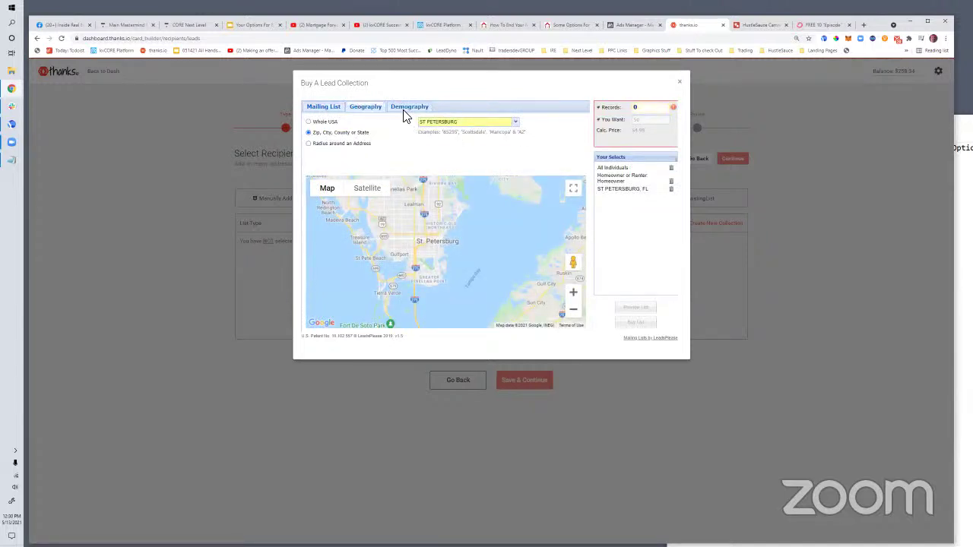
click(408, 108)
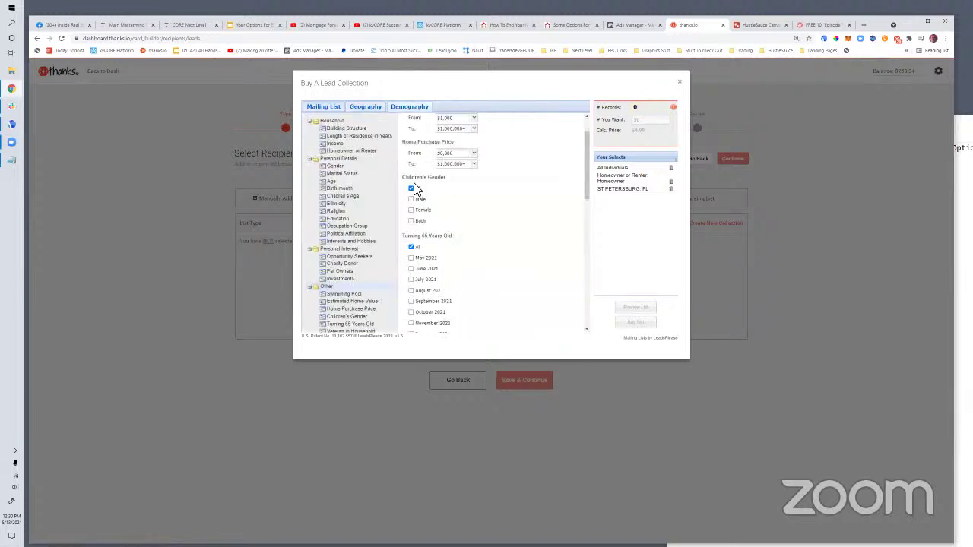
Include all homeowners and renters and remove St Petersburg, widening the list to 118,891,852 records
scroll(437, 271, up, 1)
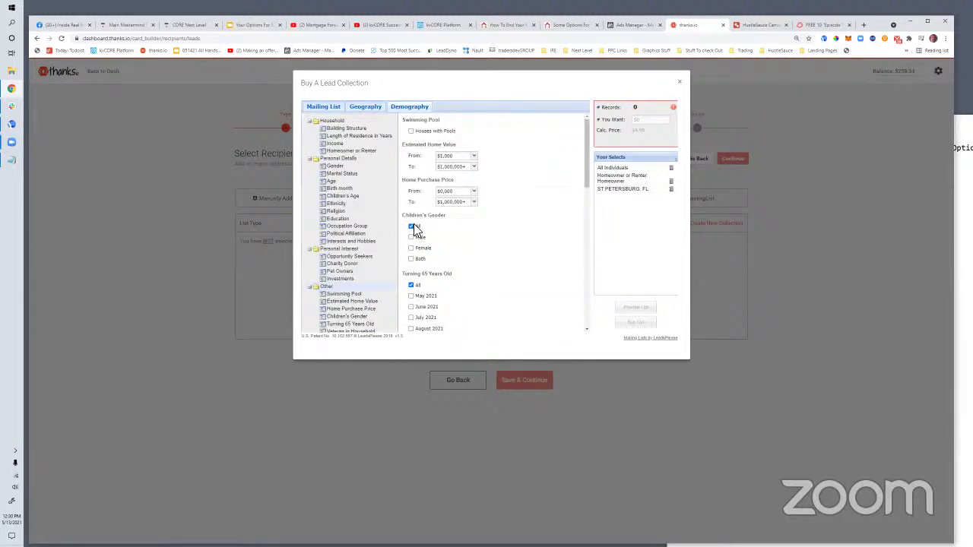
scroll(426, 224, down, 10)
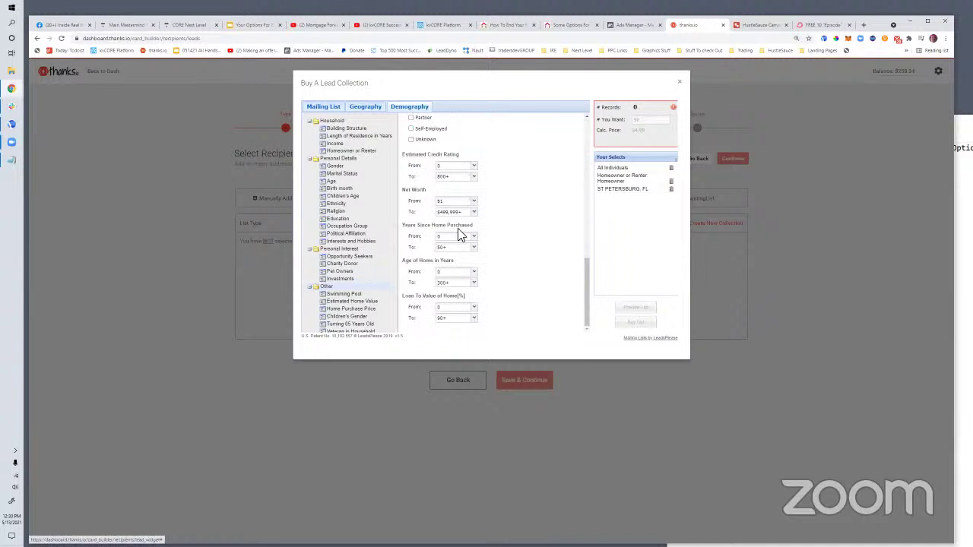
scroll(456, 232, up, 10)
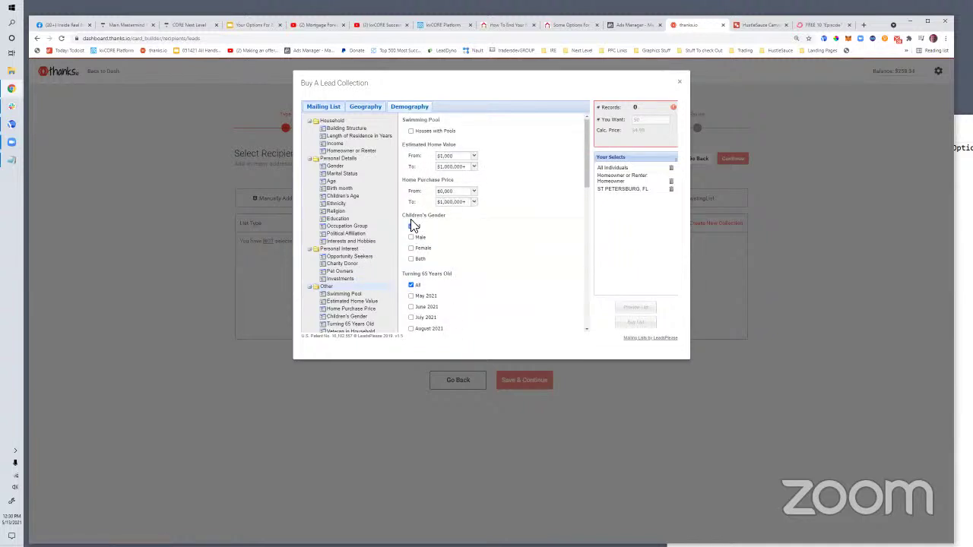
click(340, 131)
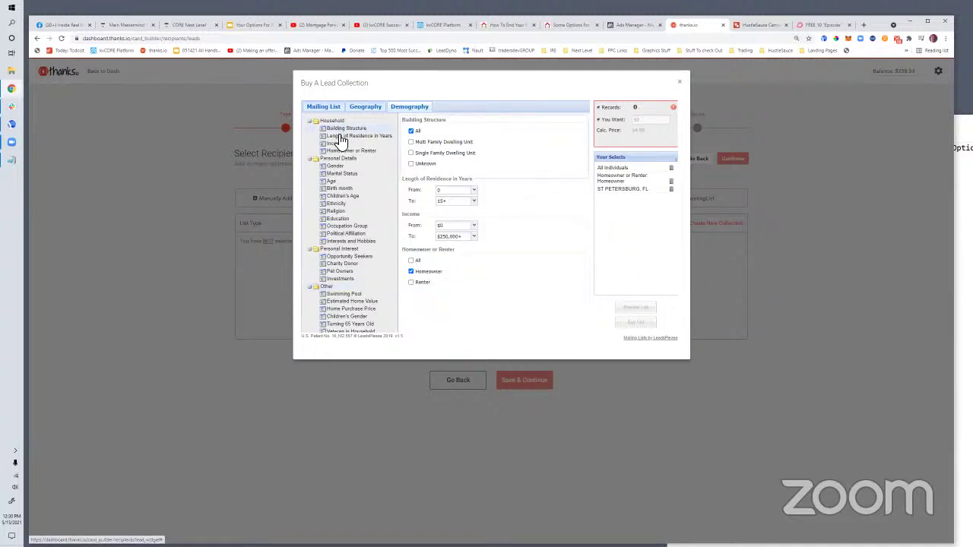
click(411, 261)
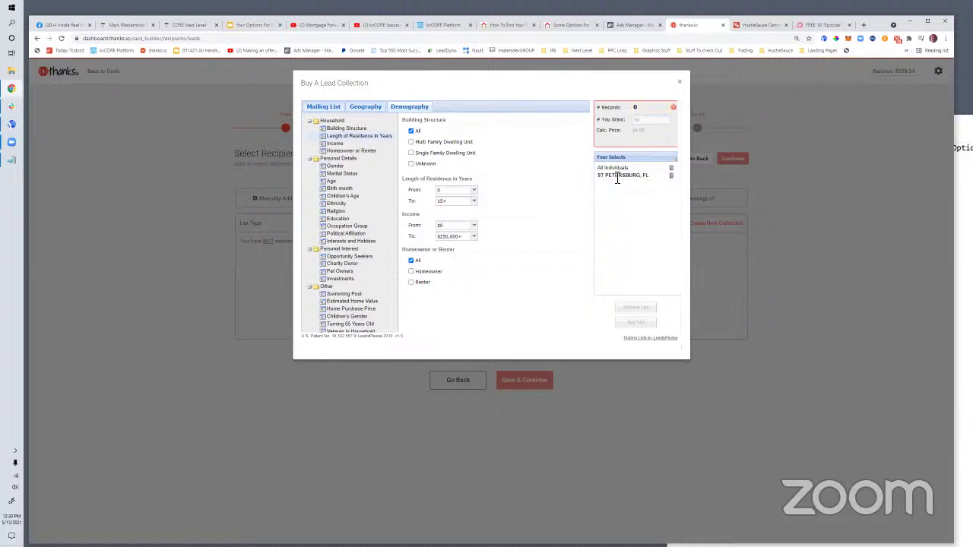
click(671, 176)
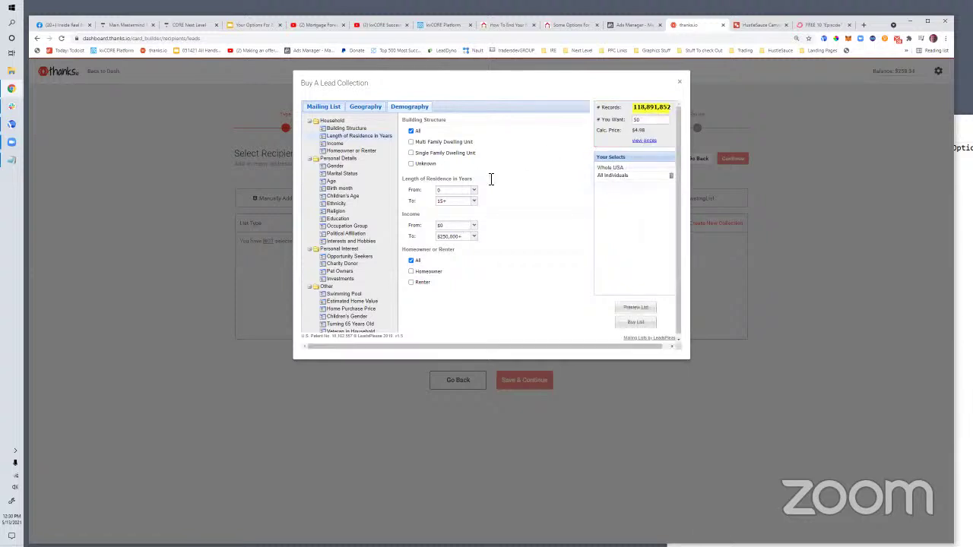
Target zip code 33711 in the lead collection's geography
click(366, 107)
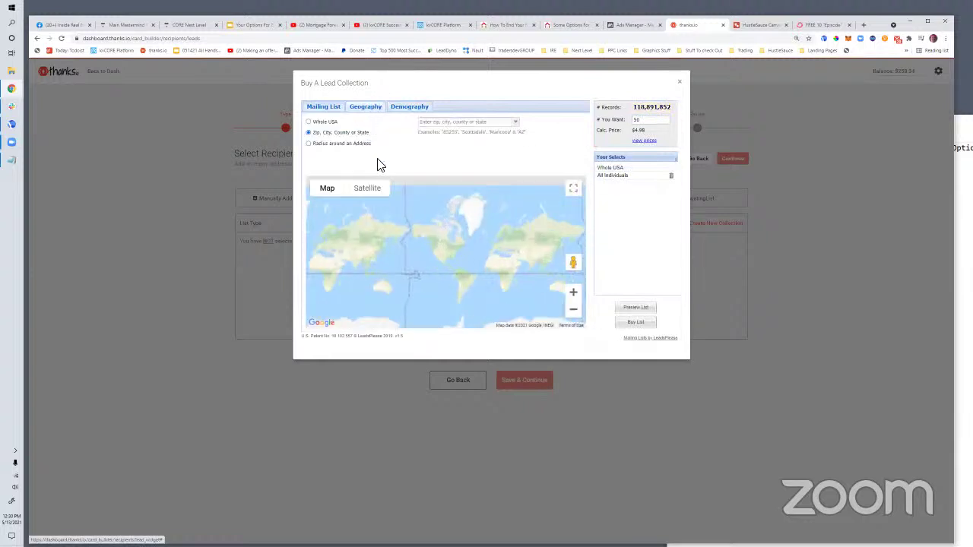
click(438, 123)
text(33711)
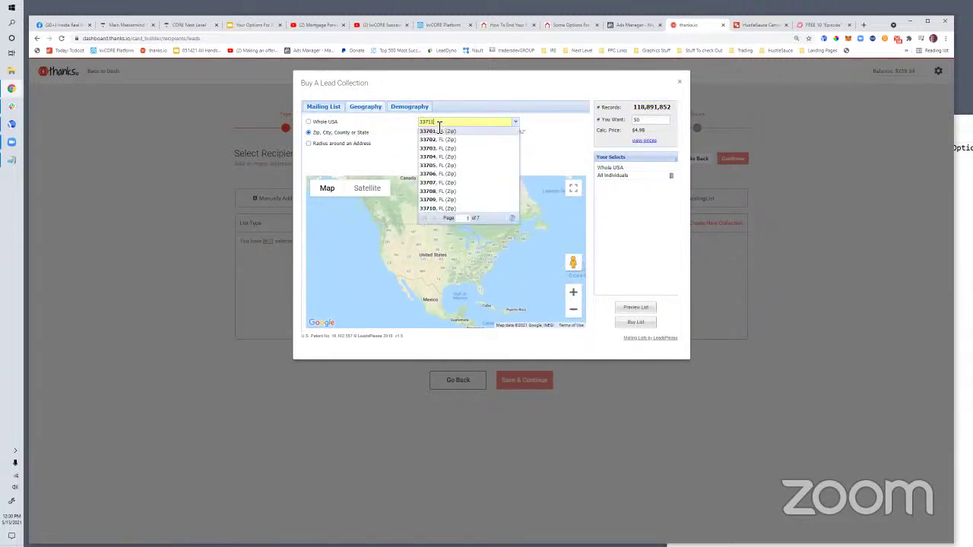
click(433, 132)
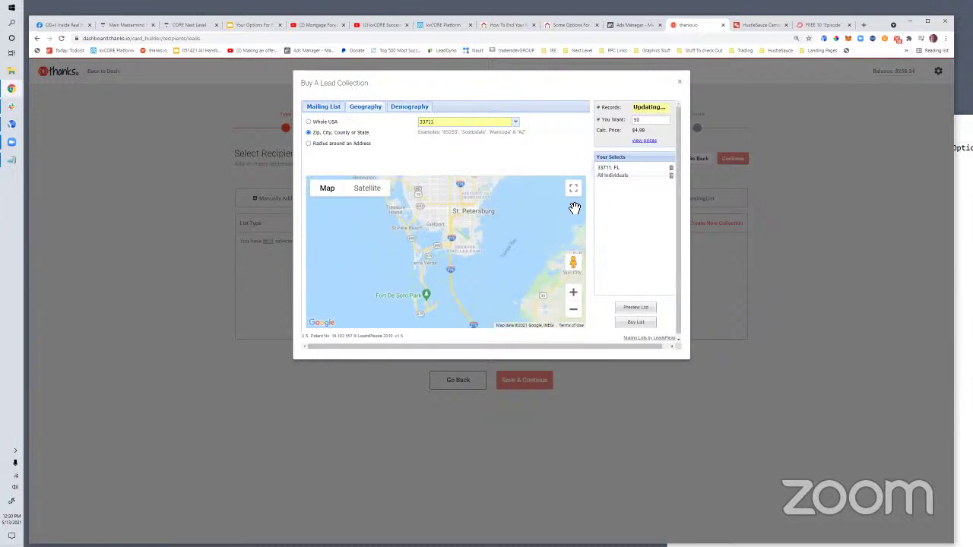
Limit to homeowners with at least 5 years of residence, then close the lead collection window
click(407, 108)
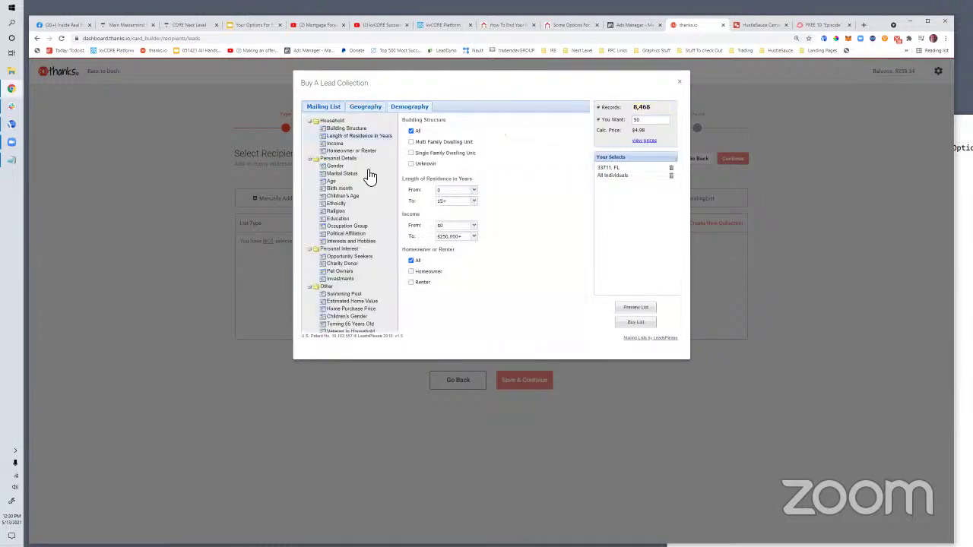
click(411, 270)
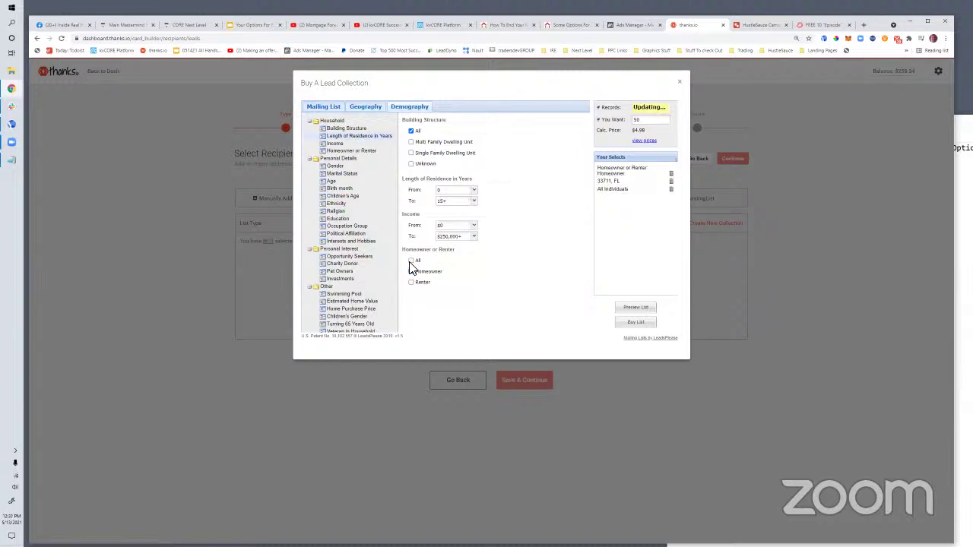
click(472, 192)
click(452, 233)
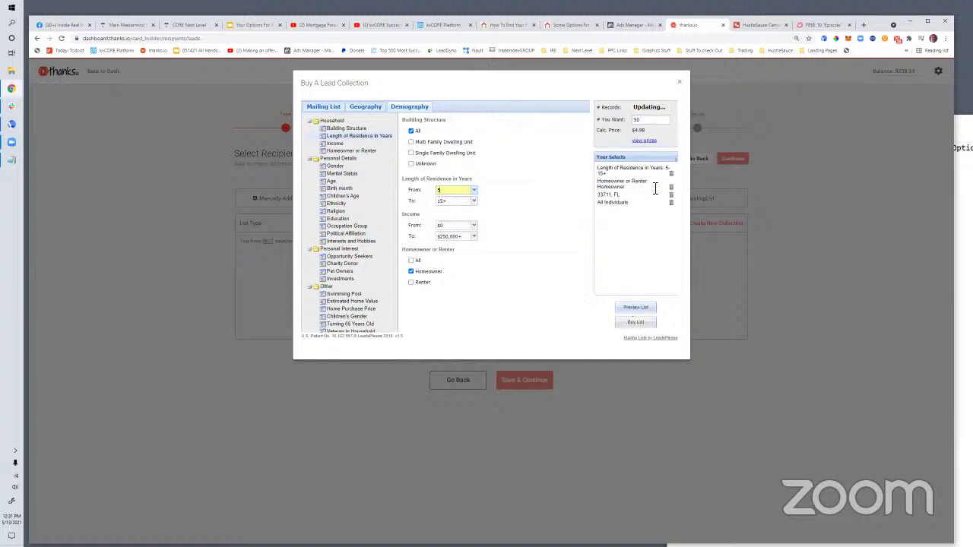
click(677, 77)
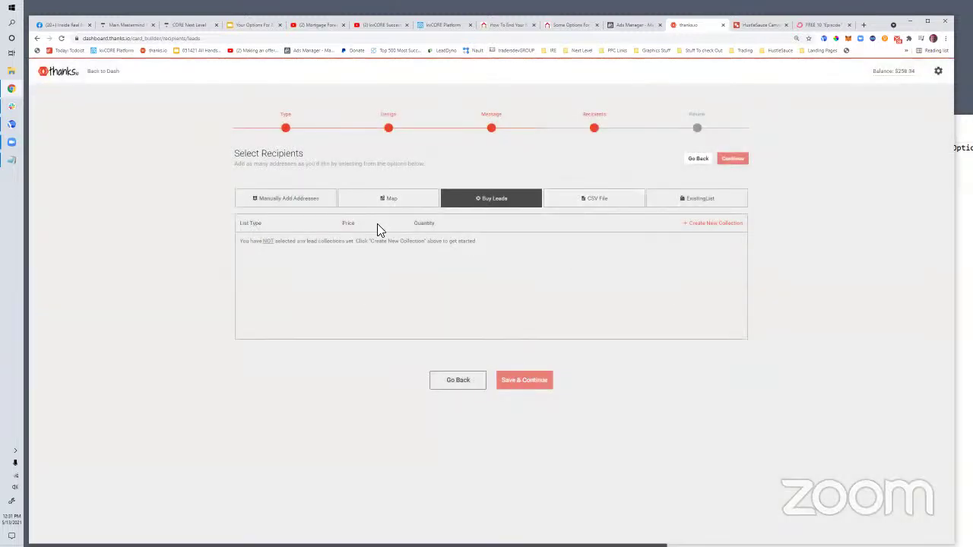
Outline an area on the map to find 80 recipient addresses, then return to the landing page
click(389, 202)
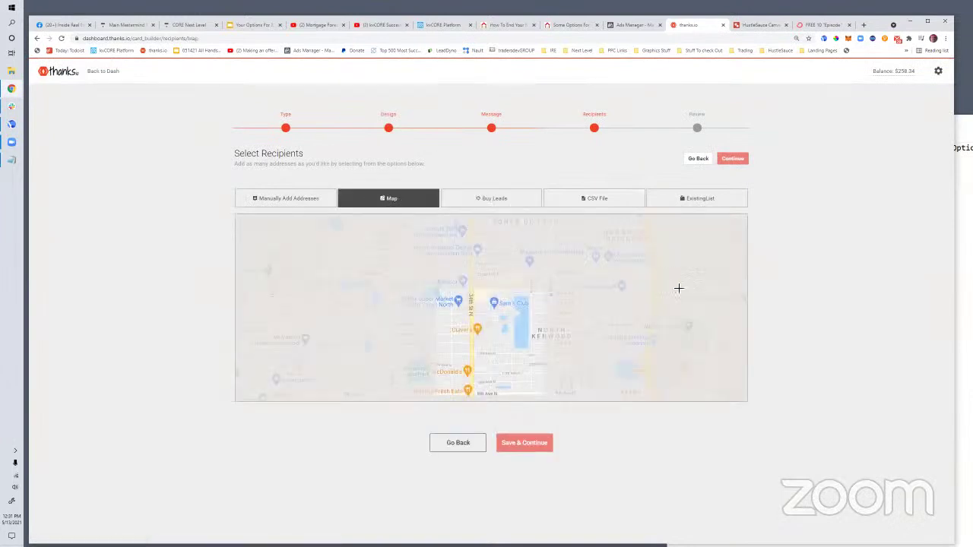
drag(580, 274, 633, 313)
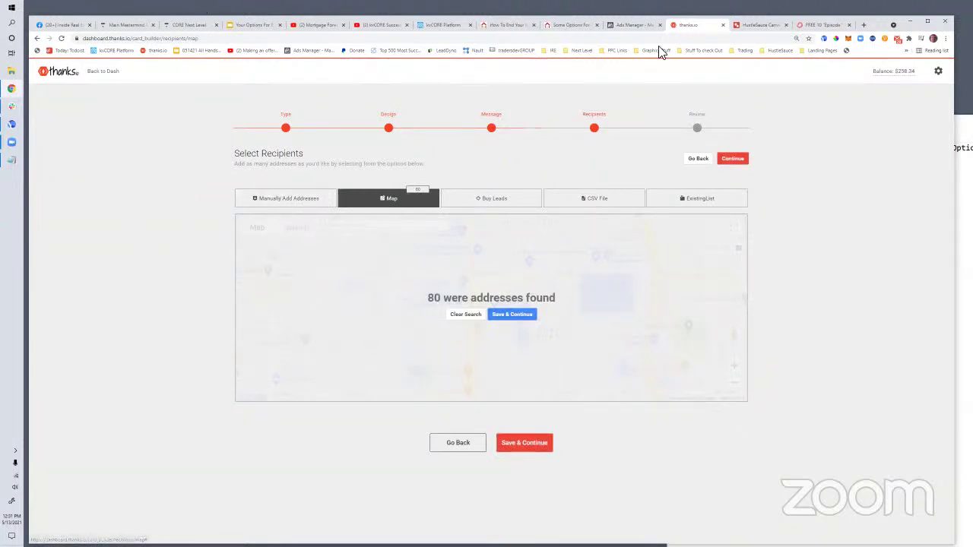
click(523, 27)
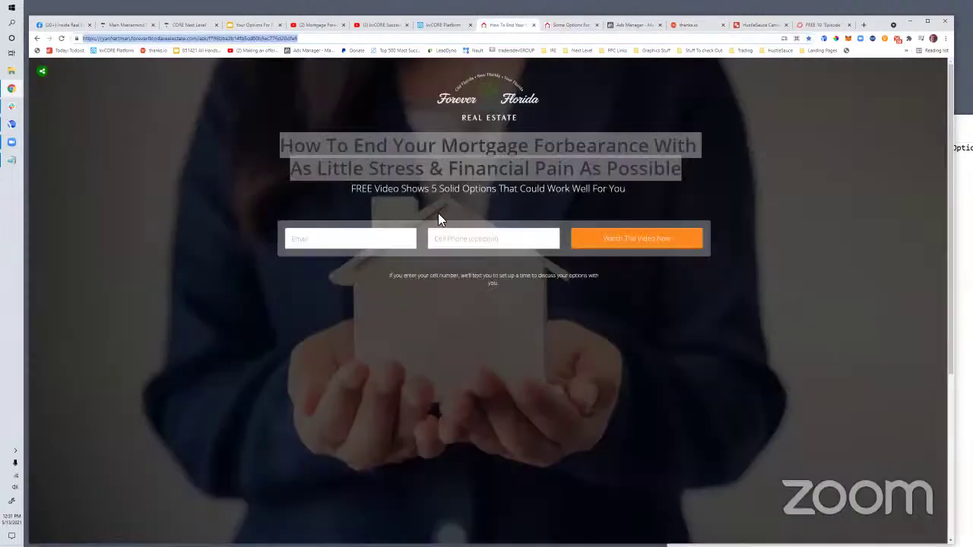
Glance at the Ads Manager tab, then go to kvCORE's My Website & IDX blog list
click(327, 198)
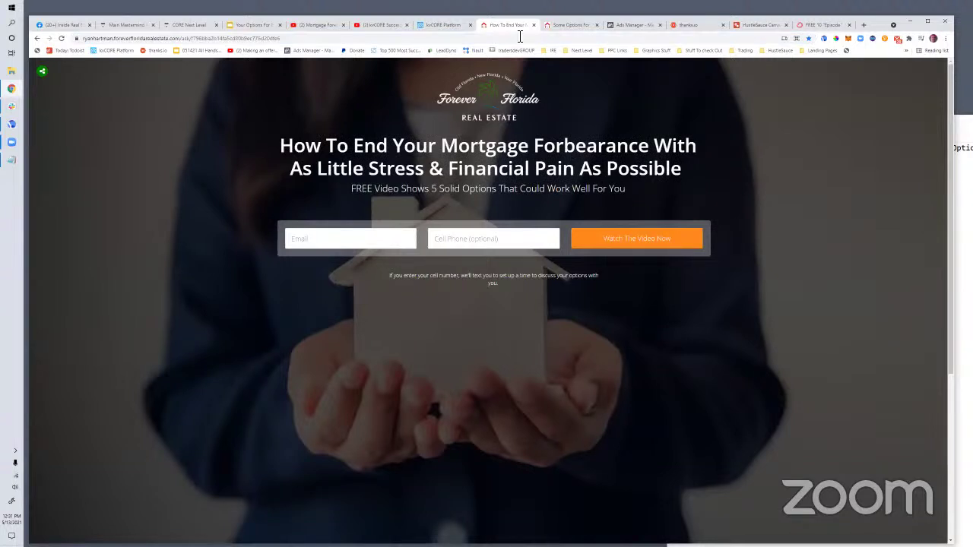
click(625, 23)
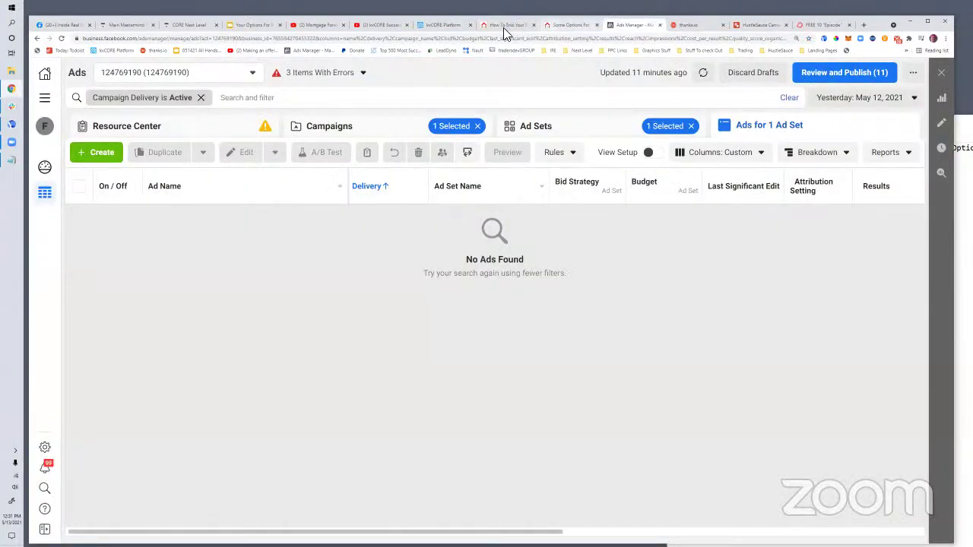
click(511, 26)
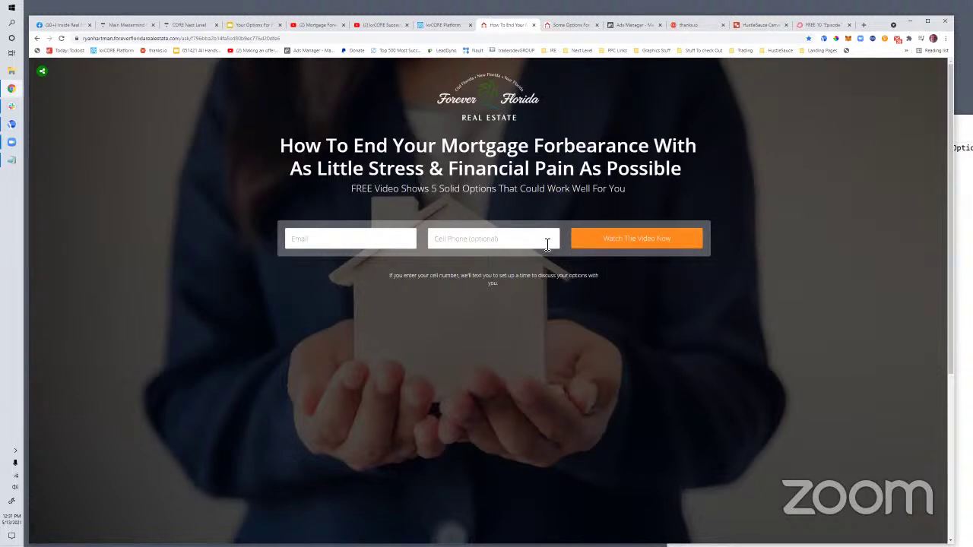
click(427, 29)
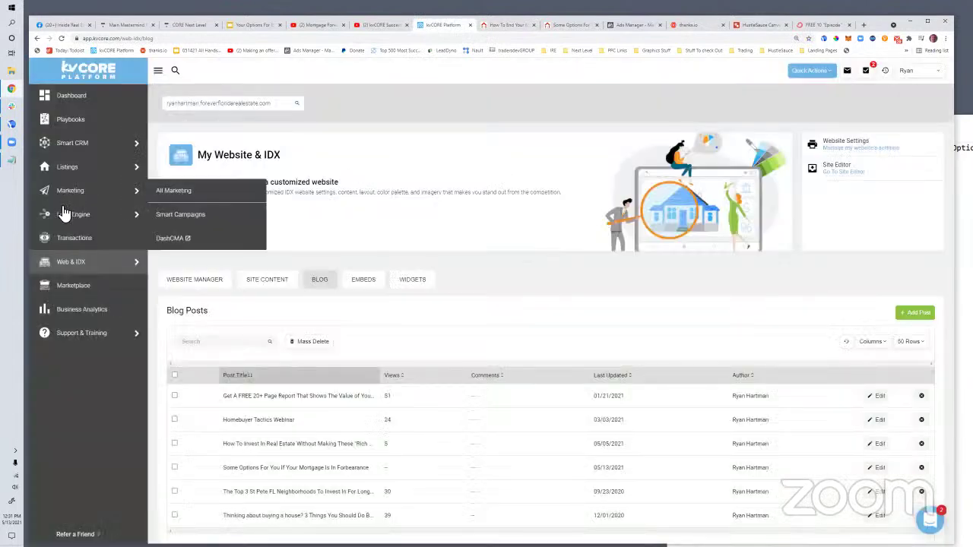
Go through All Marketing and All Lead Engine Tools to Call Capture and start a new custom text code
mouse_move(68, 216)
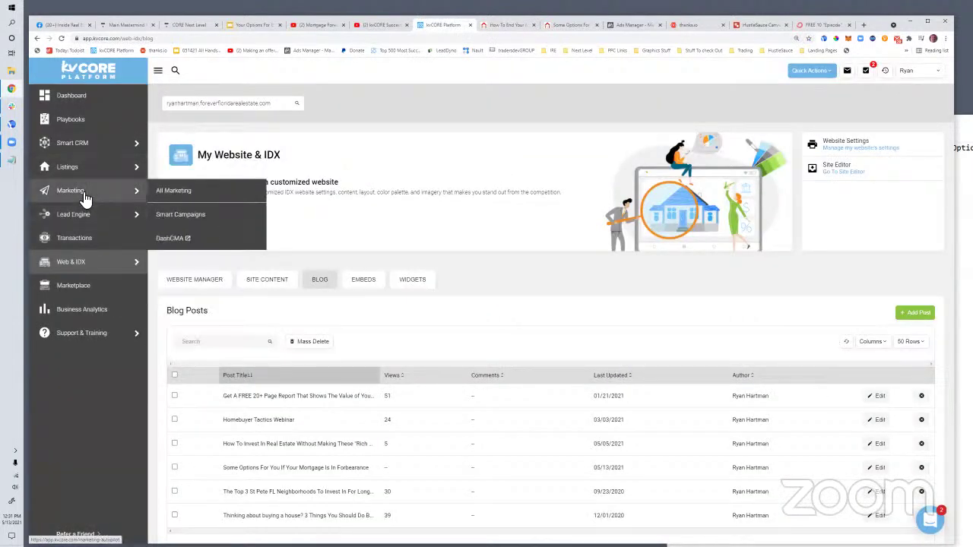
mouse_move(103, 159)
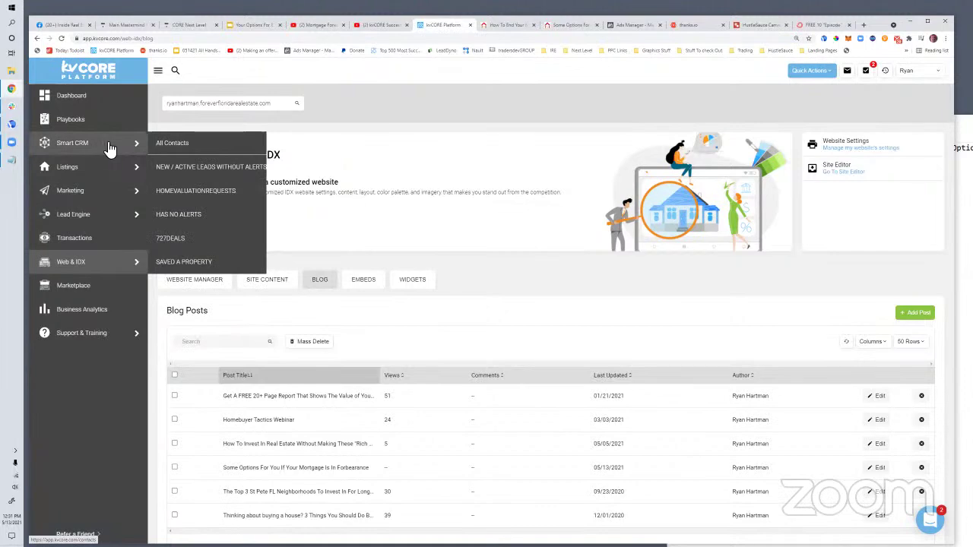
mouse_move(99, 190)
click(202, 196)
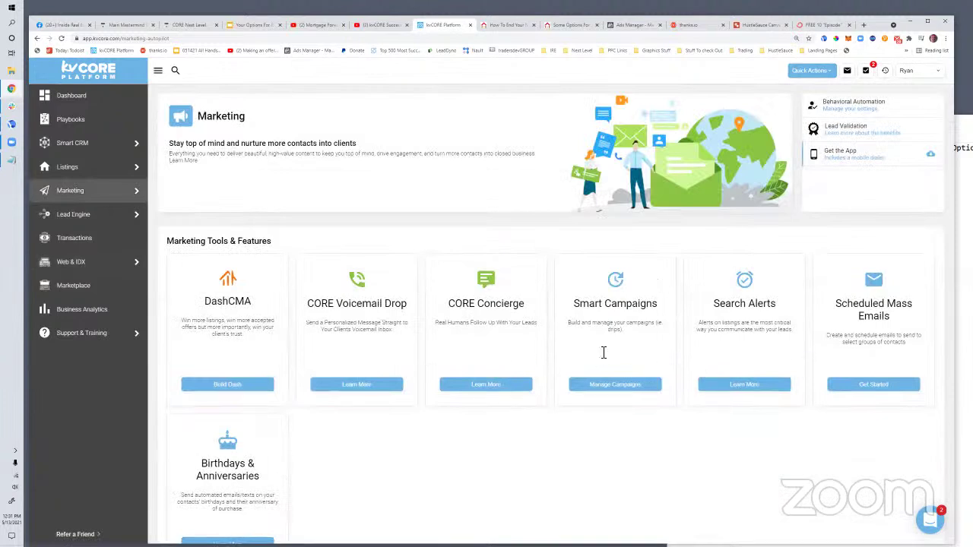
mouse_move(76, 181)
mouse_move(116, 216)
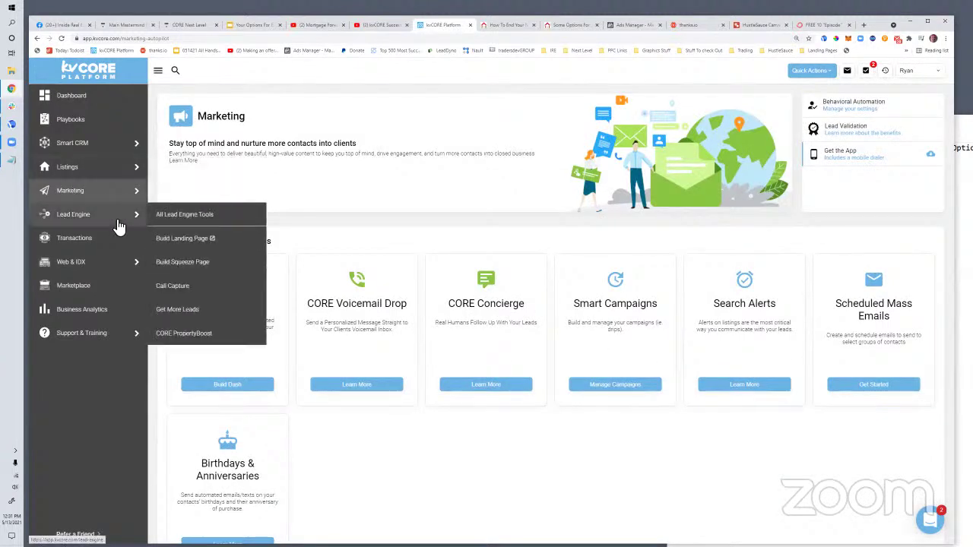
click(188, 214)
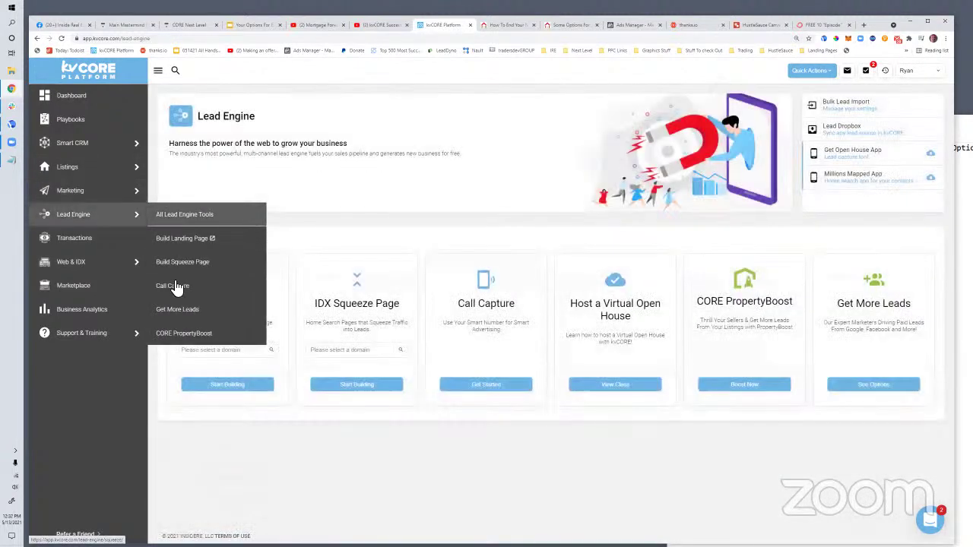
click(173, 286)
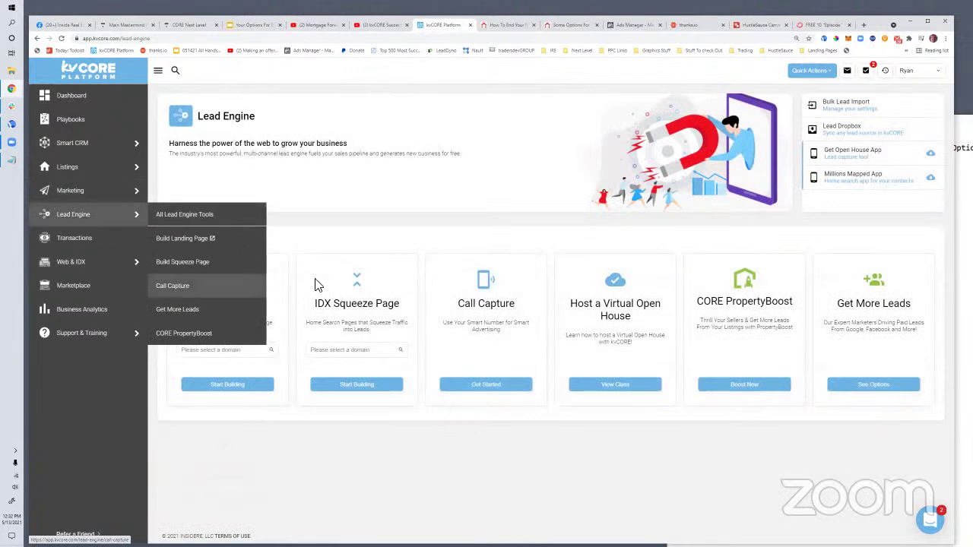
click(915, 266)
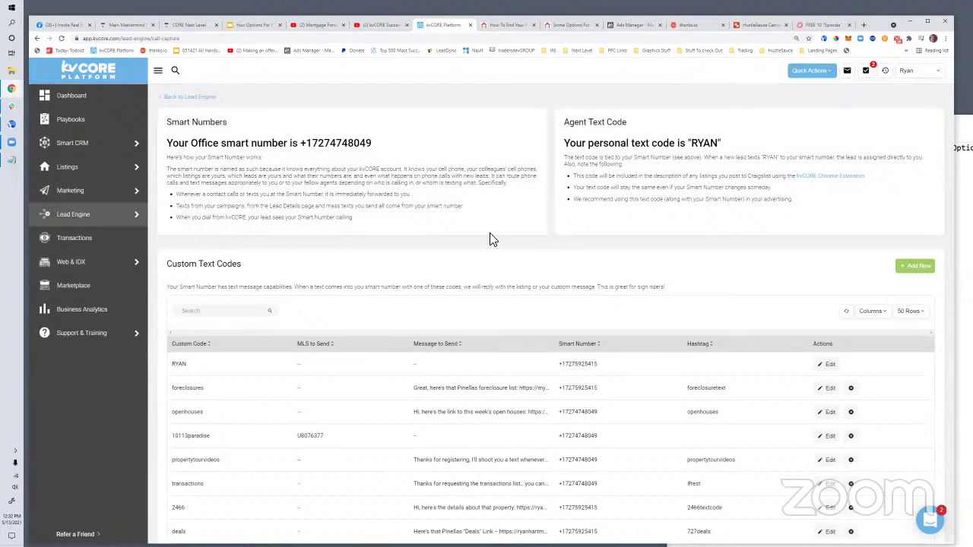
Enter the code endforbearance and a reply message ending with the copied forbearance blog post link
click(361, 159)
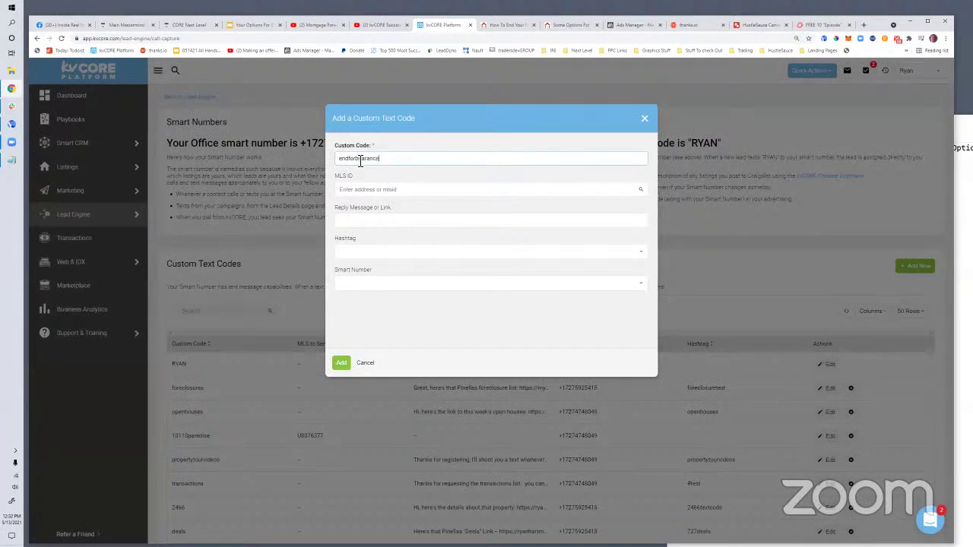
click(363, 221)
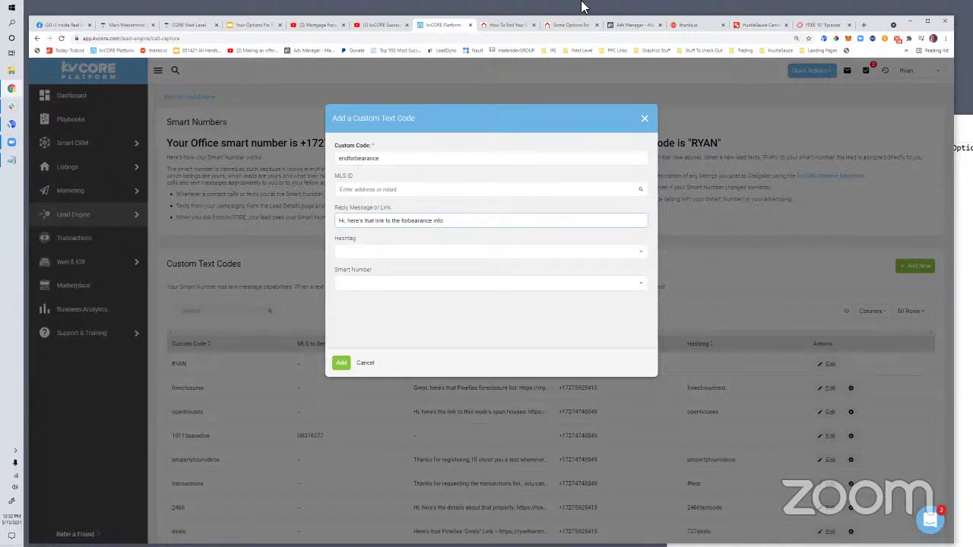
click(550, 26)
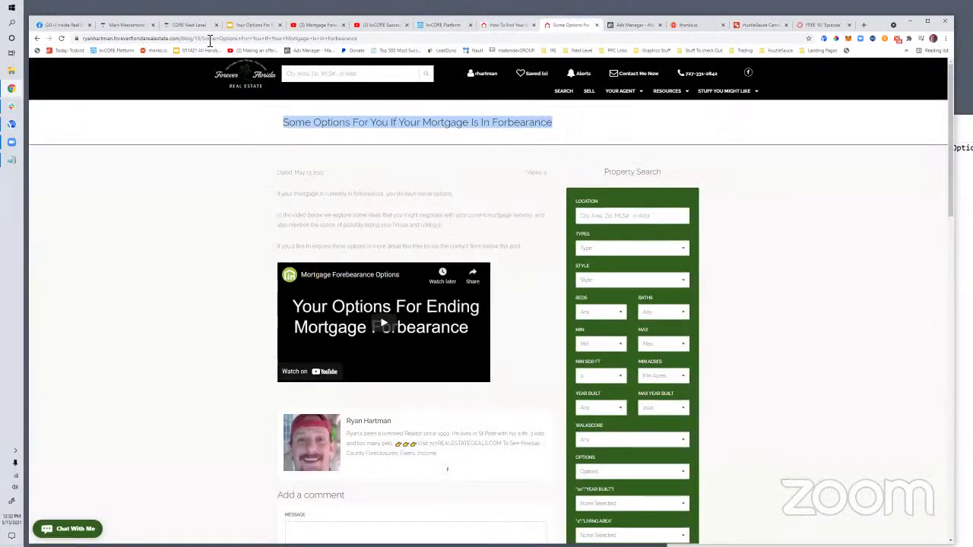
right_click(205, 37)
key(ctrl+c)
click(233, 85)
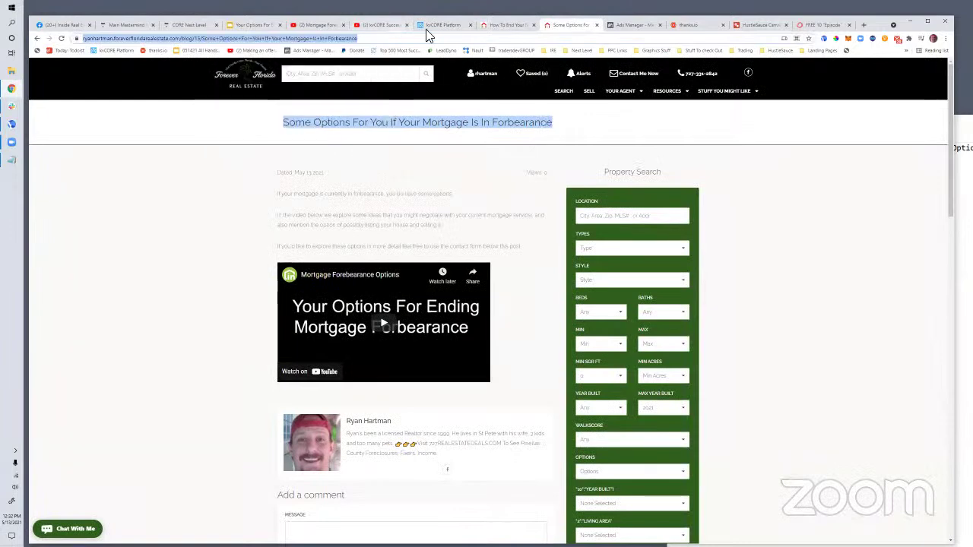
click(444, 25)
click(443, 221)
key(ctrl+v)
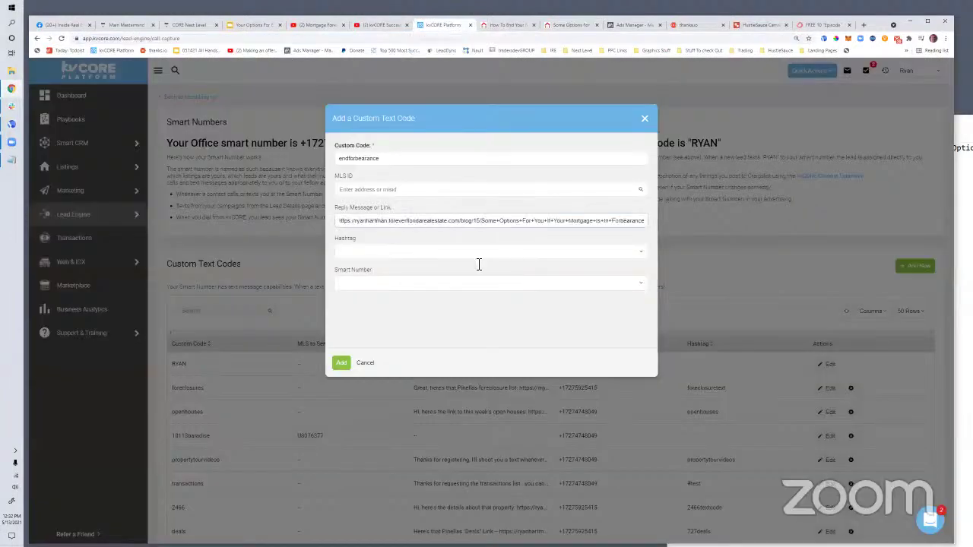
Tag the text code with hashtag forbearance, assign the office smart number, and save it
click(406, 256)
text(f)
key(BackSpace)
key(BackSpace)
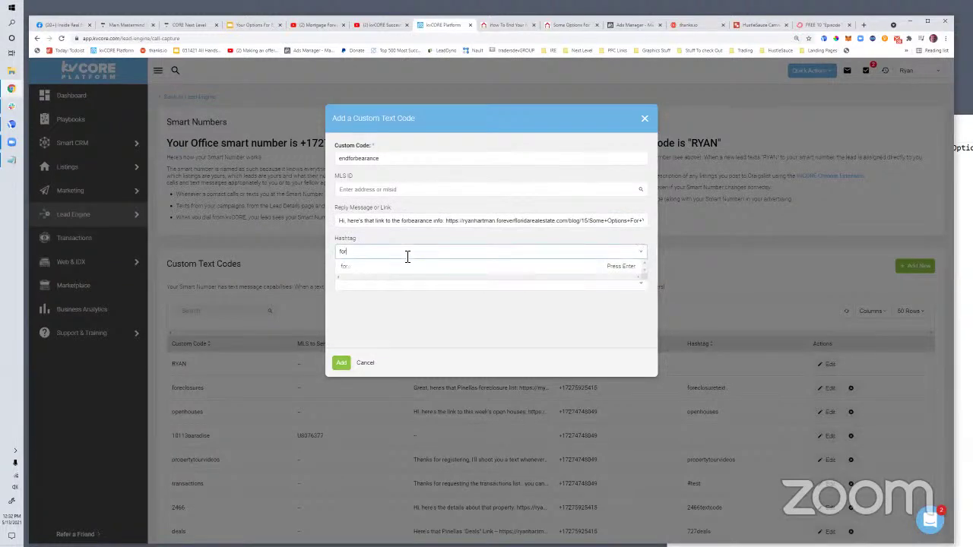
double_click(363, 251)
key(BackSpace)
key(Return)
click(354, 286)
click(347, 297)
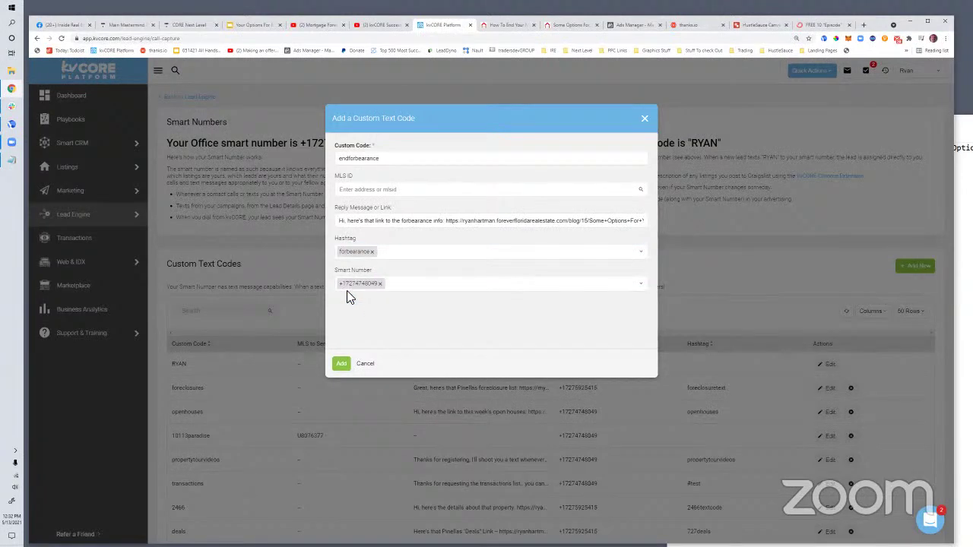
key(Return)
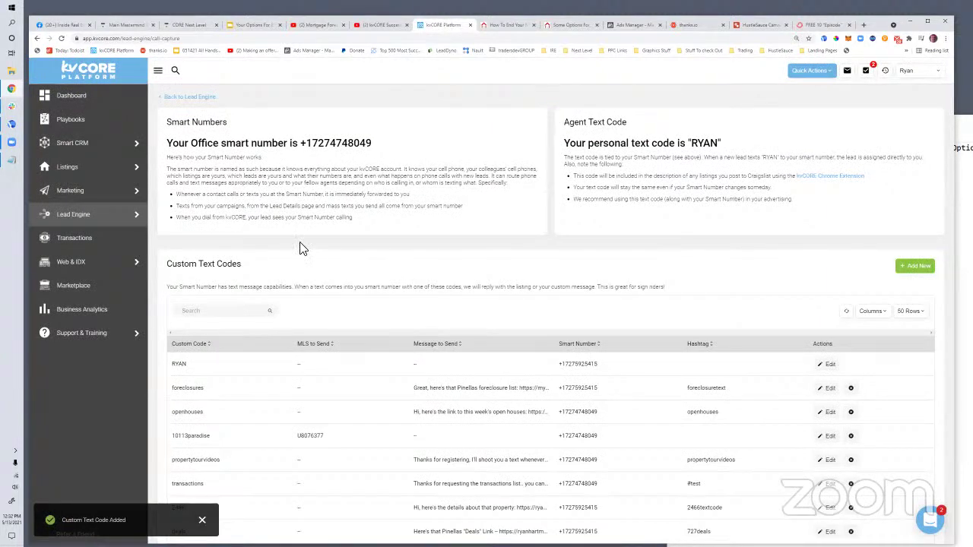
Review the Smart Campaigns email templates, then return to the forbearance landing page
mouse_move(70, 194)
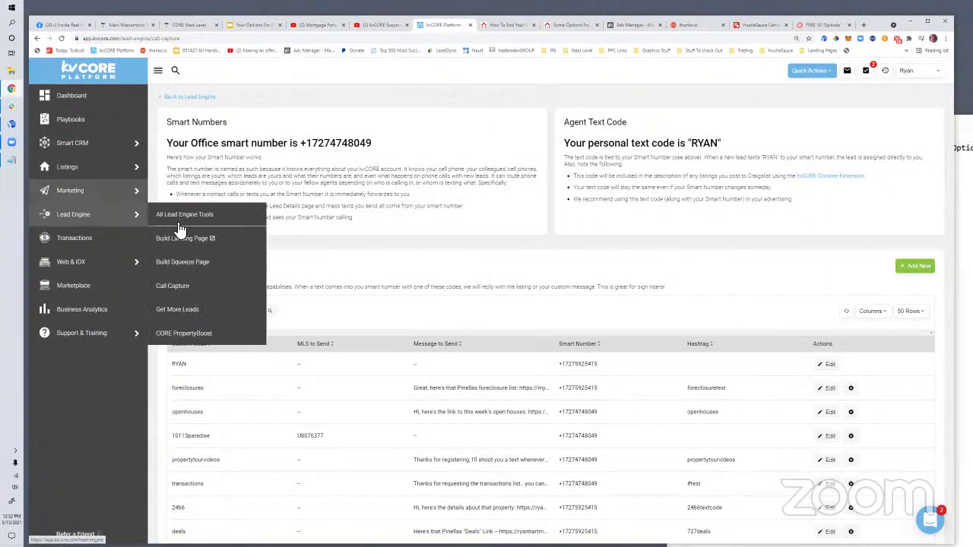
click(194, 213)
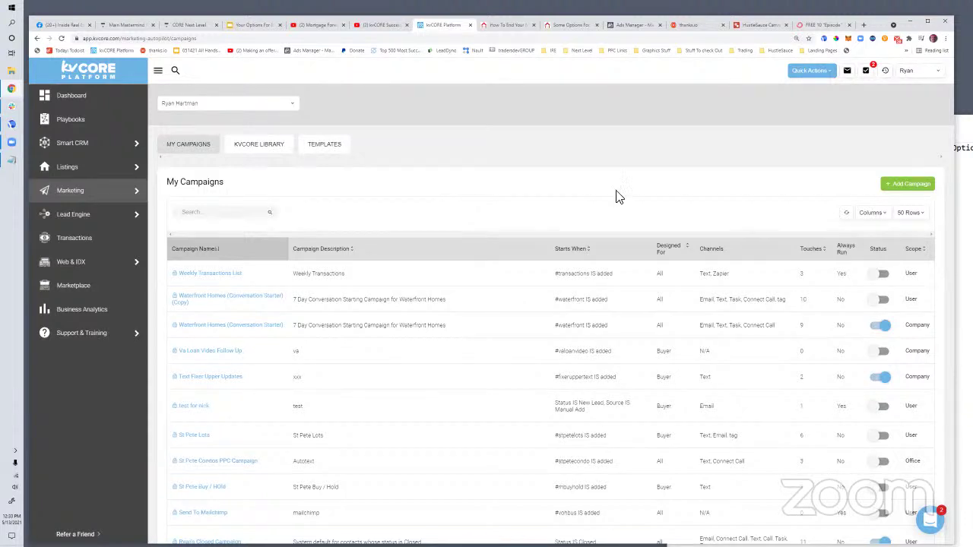
click(329, 148)
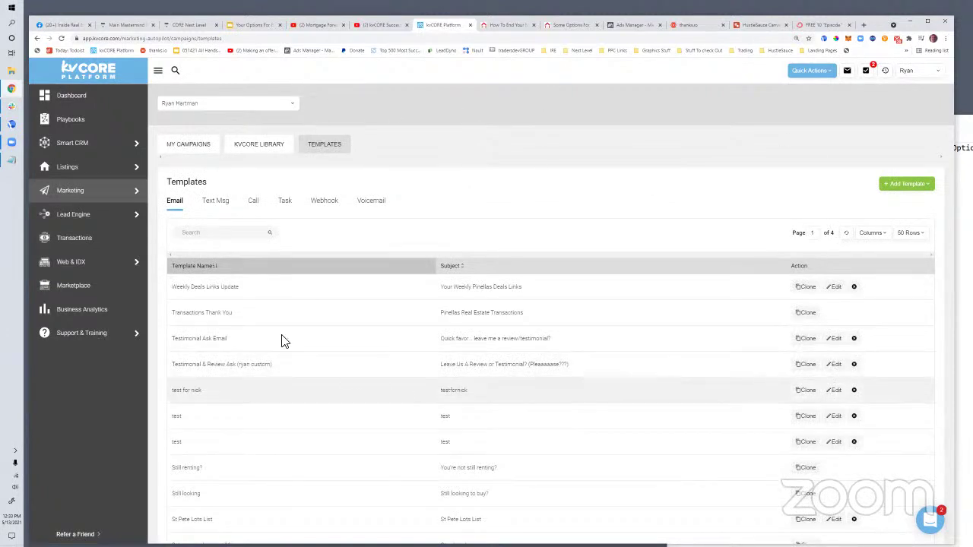
click(505, 25)
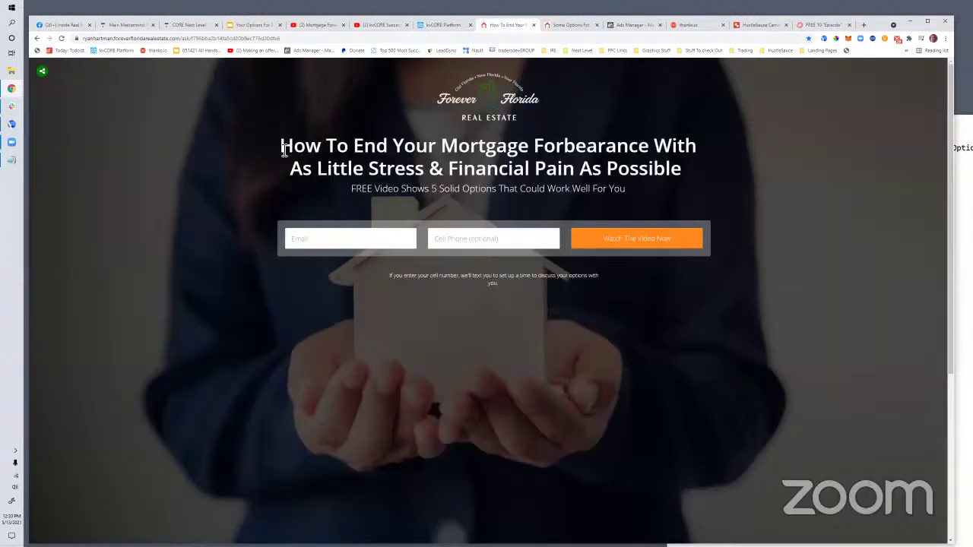
Select the landing page's forbearance headline and subtitle, then go to the HustleSauce Canvas drawing
drag(282, 151, 706, 196)
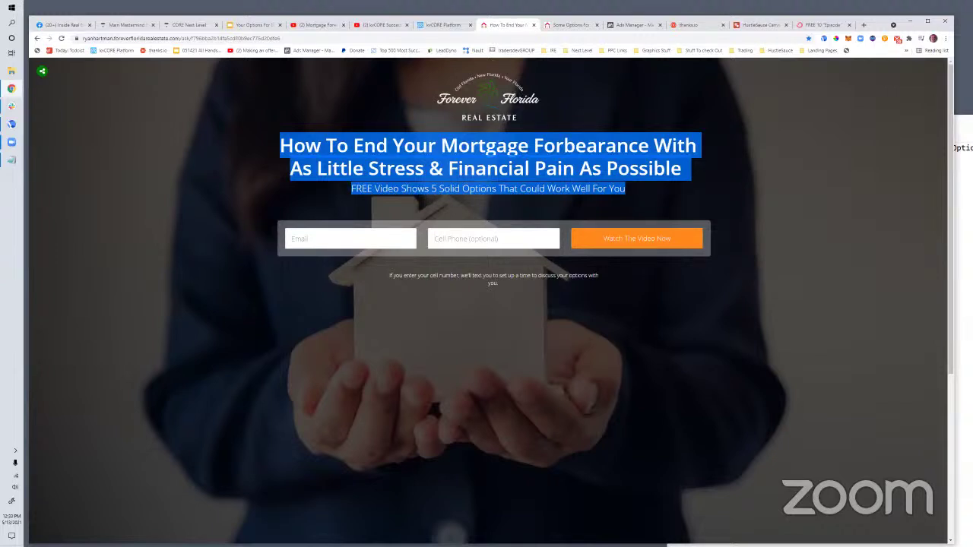
click(759, 25)
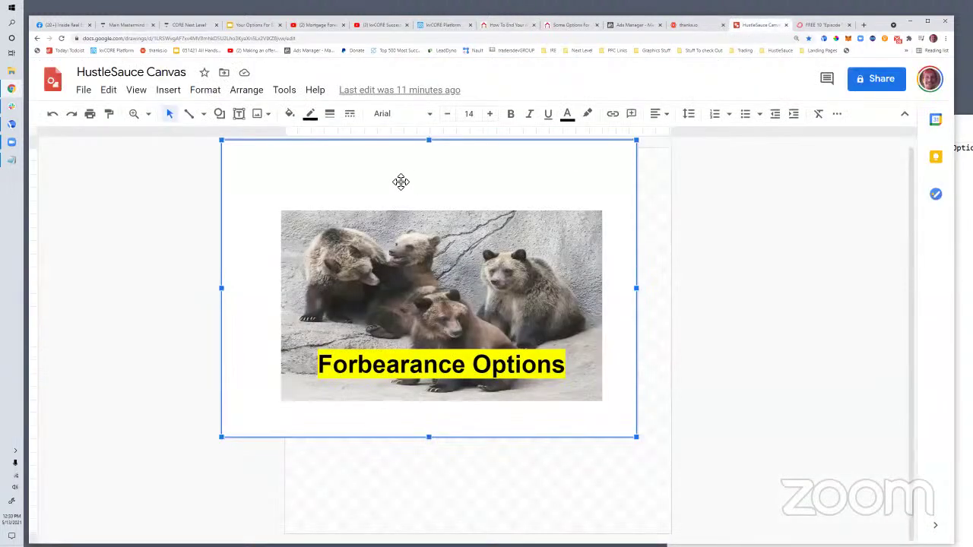
Retitle the Google Drawing 'Canvas', then return to the forbearance landing page
drag(188, 73, 4, 79)
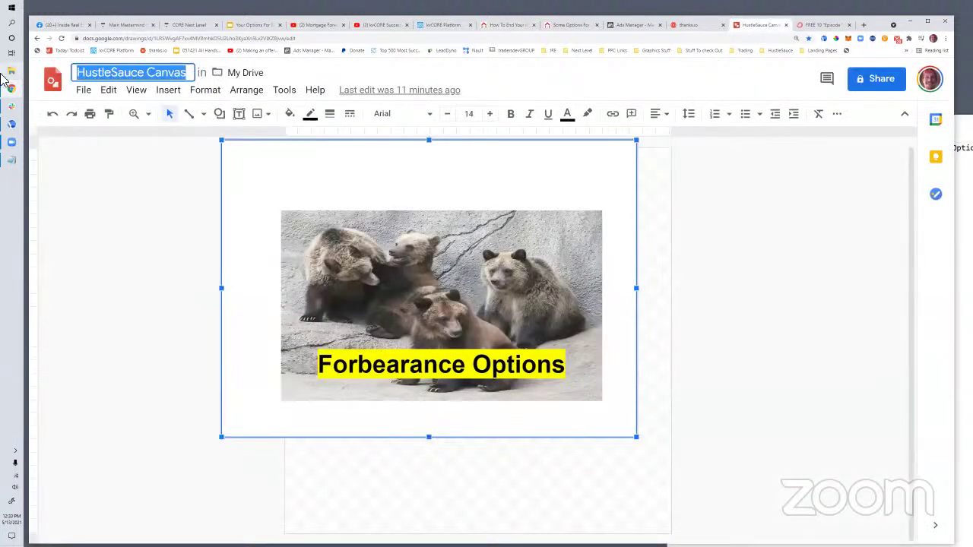
text(Canvas)
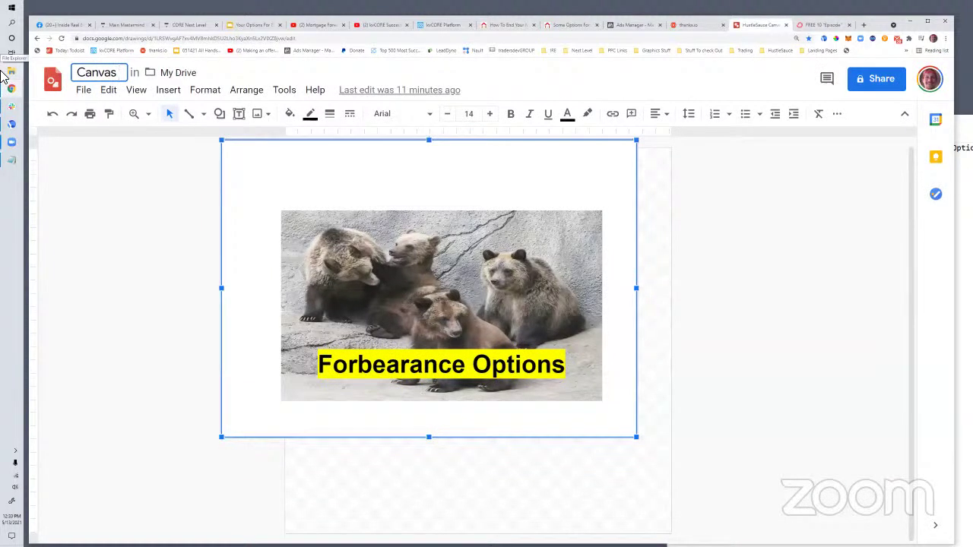
click(105, 230)
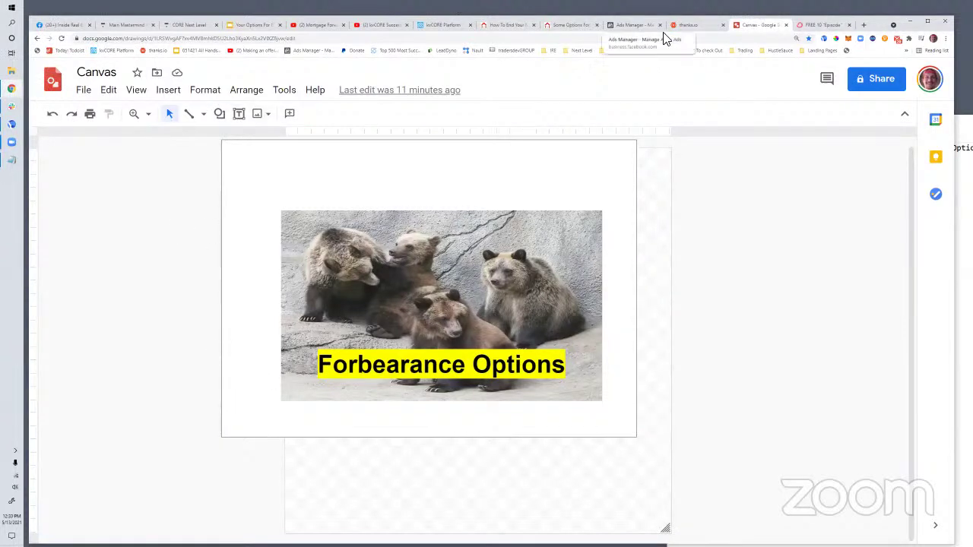
click(353, 287)
click(828, 383)
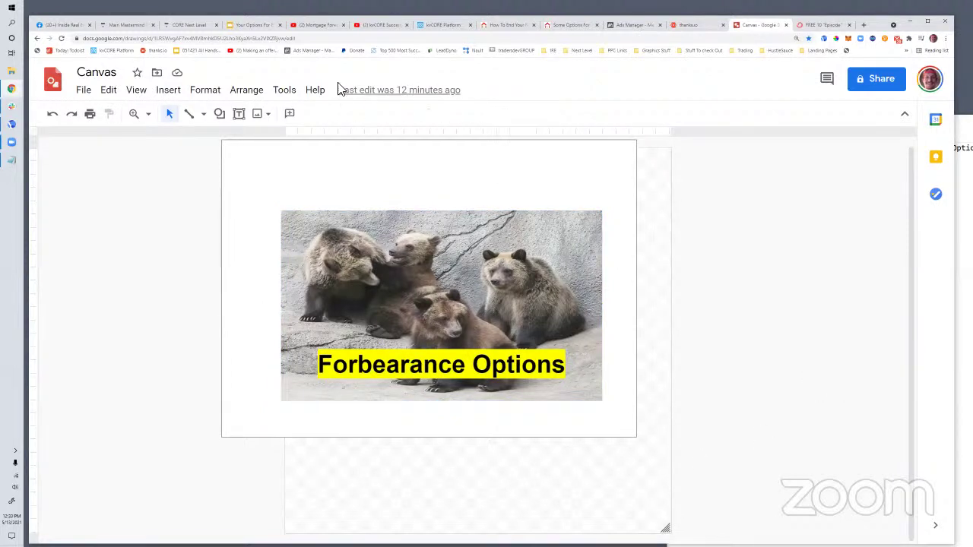
click(509, 25)
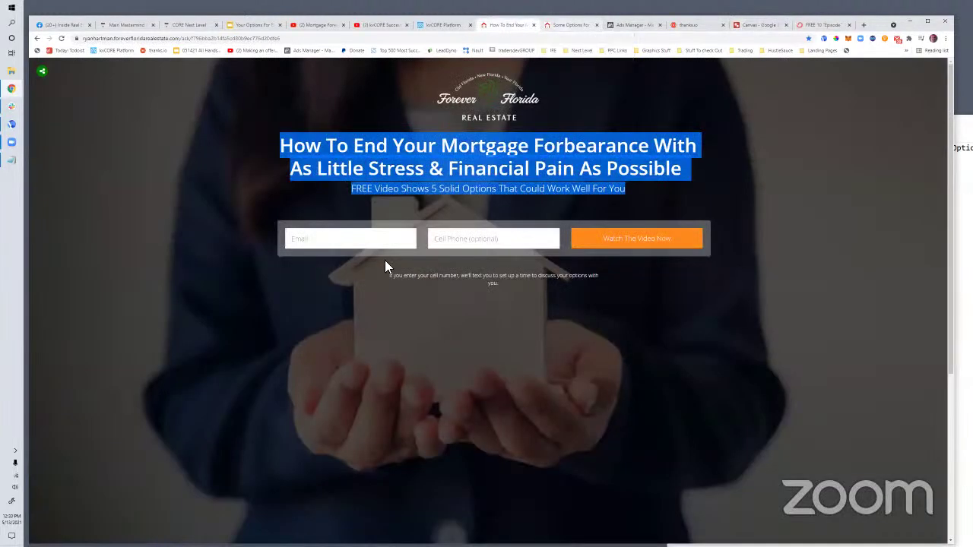
Start a new campaign triggered when the #forbearance hashtag is added
click(154, 356)
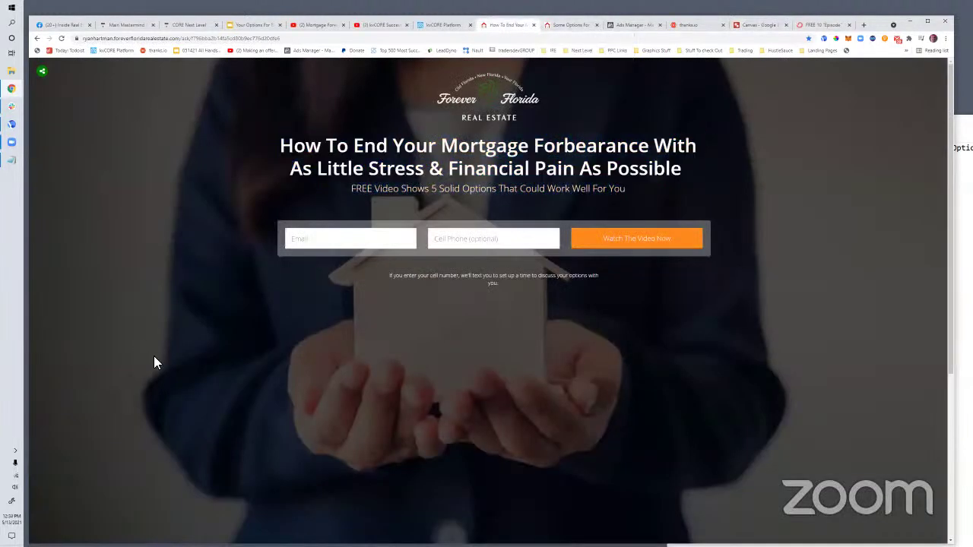
click(435, 23)
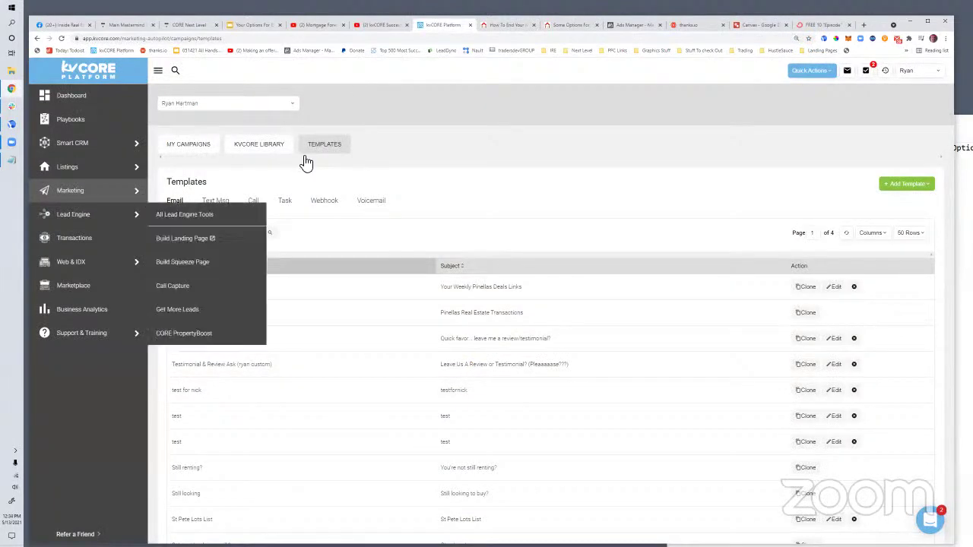
click(185, 144)
click(908, 186)
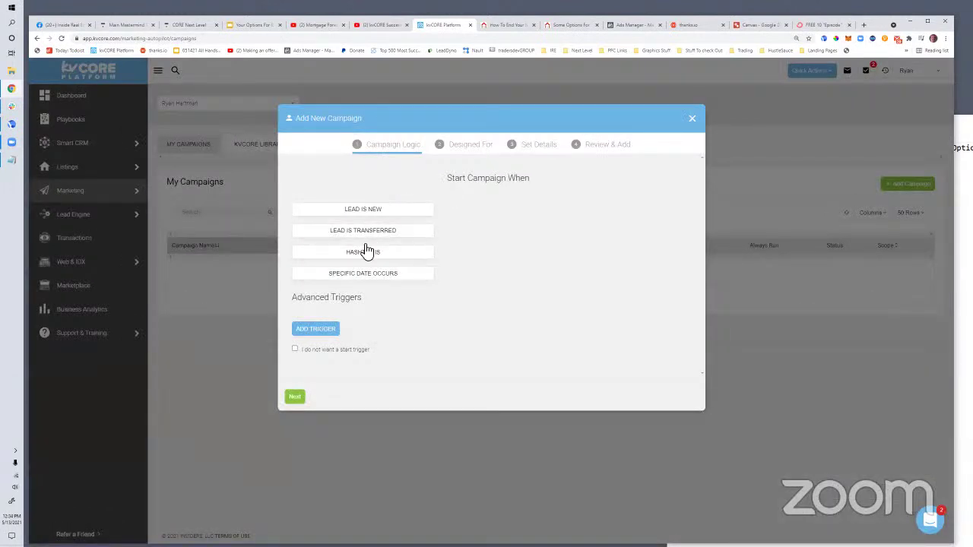
click(380, 253)
click(468, 254)
text(gfo)
text(re)
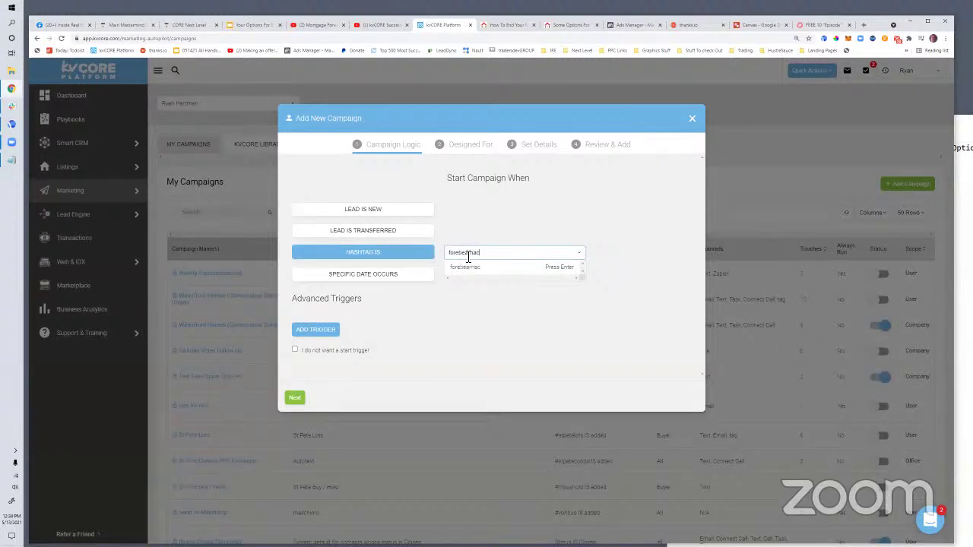
double_click(468, 255)
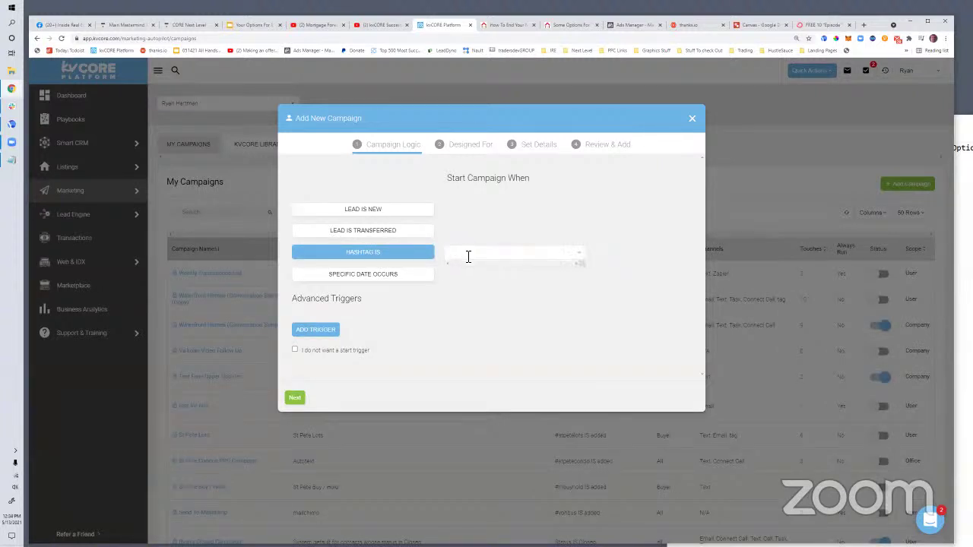
key(BackSpace)
text(f)
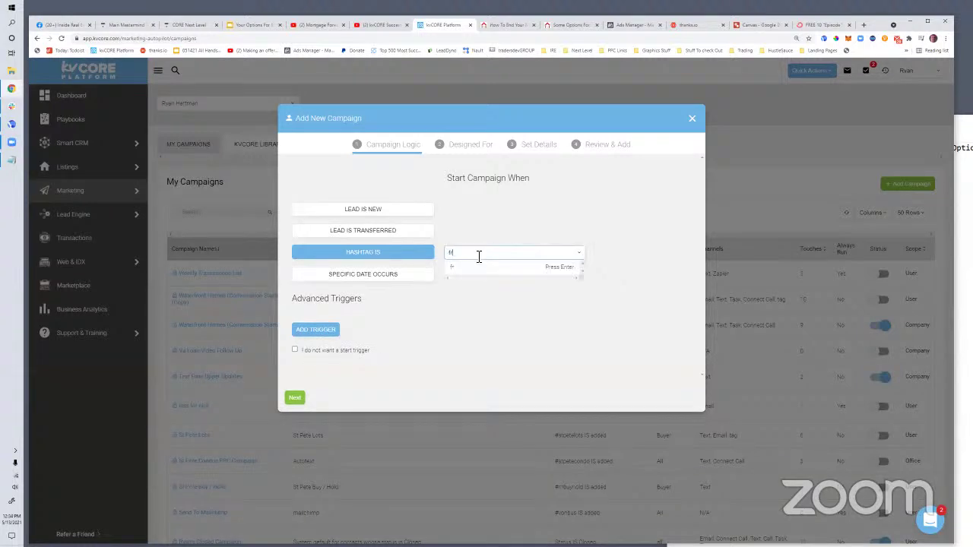
text(orbearance)
key(Return)
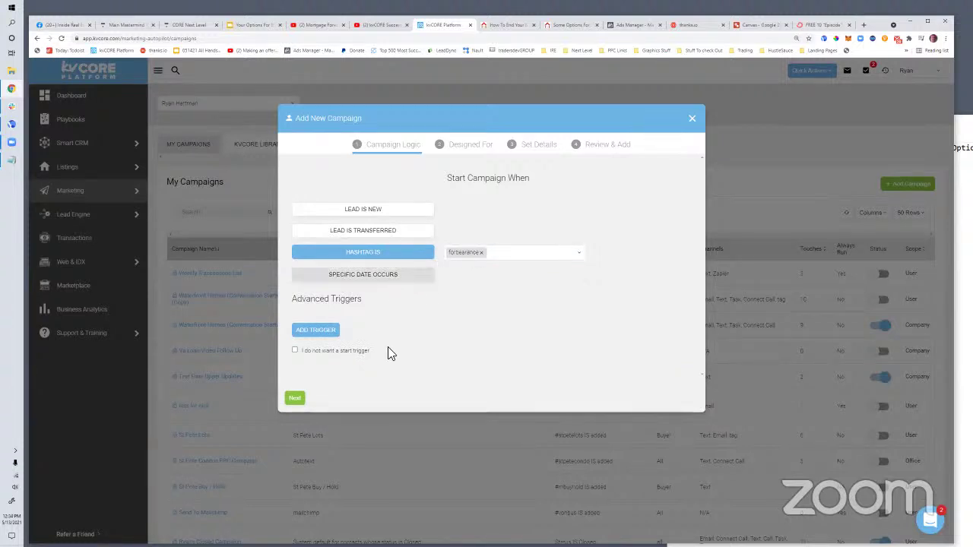
Target the campaign at sellers, name it forbearance, set it to not always run, and finish
click(295, 398)
click(487, 238)
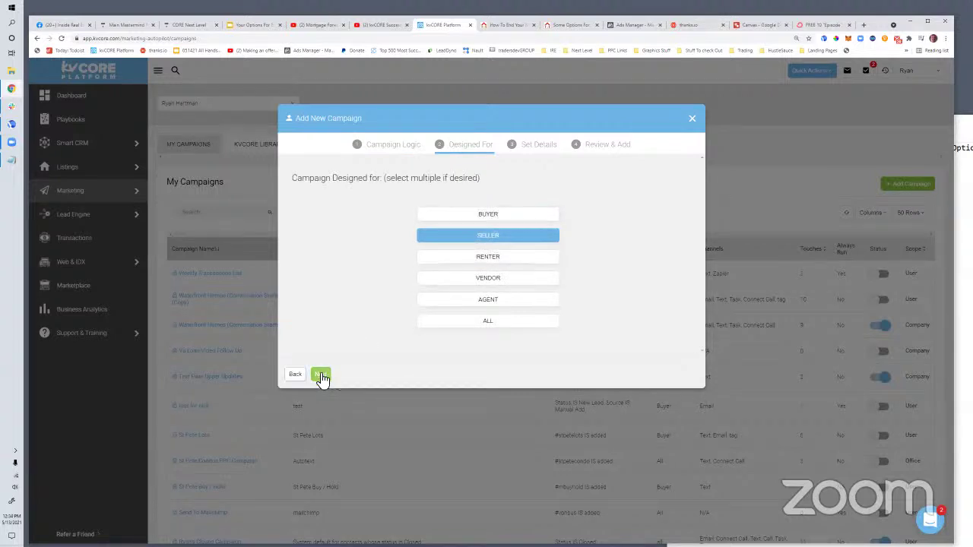
click(320, 374)
click(351, 223)
text(forbearance)
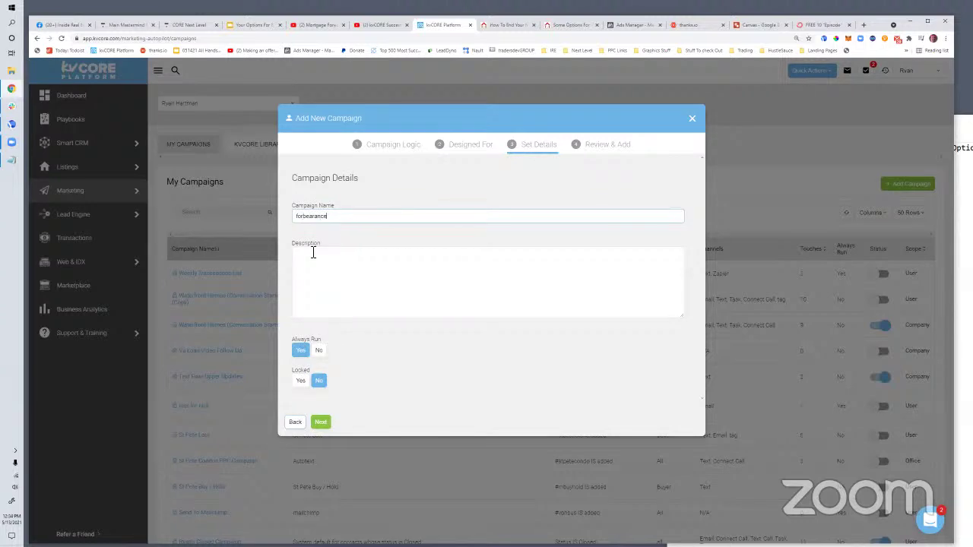
click(320, 351)
click(321, 422)
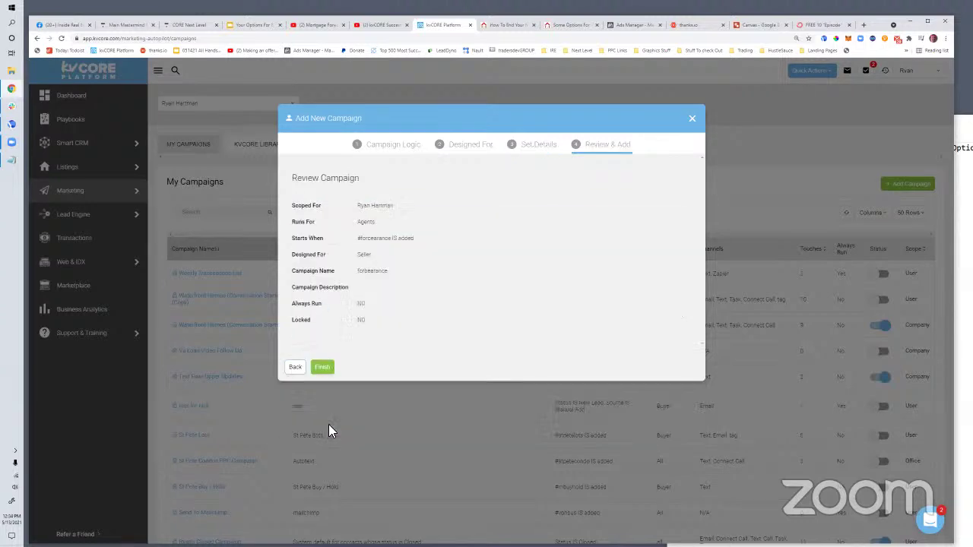
click(322, 368)
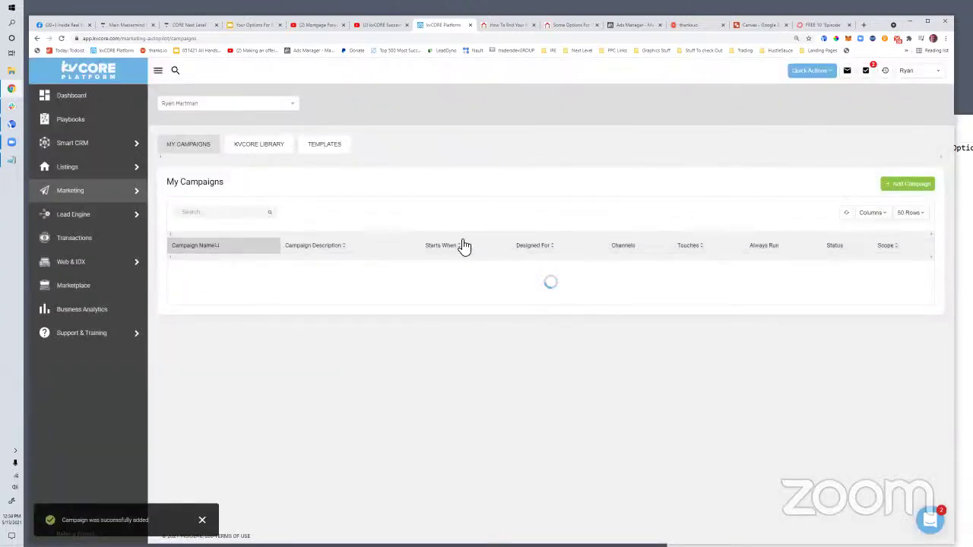
Discard a second, unsaved campaign form and go to the campaign templates list
click(909, 185)
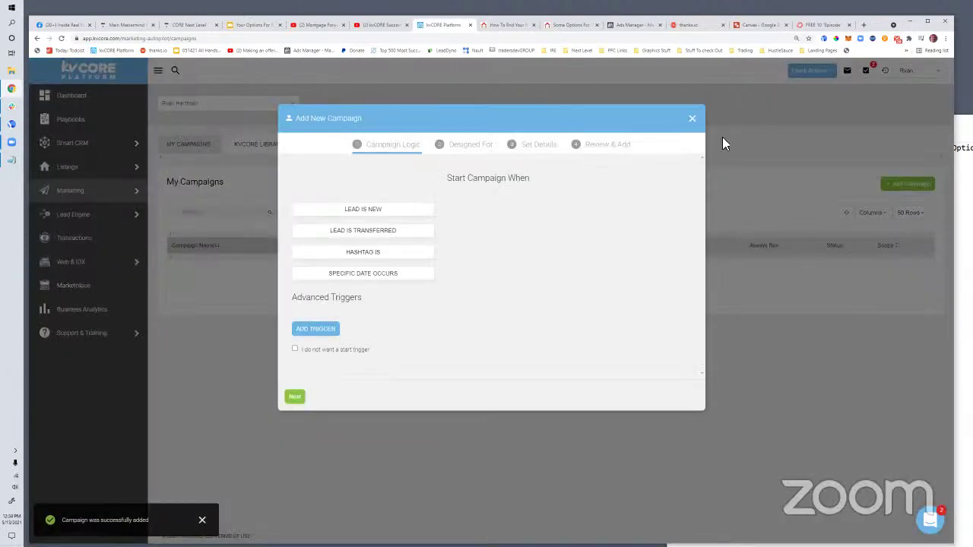
click(694, 120)
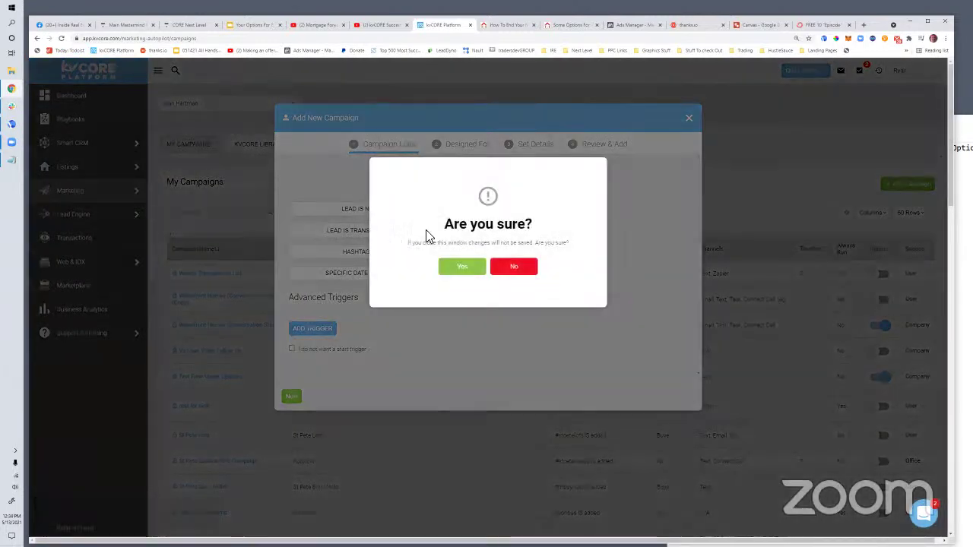
key(Return)
click(330, 149)
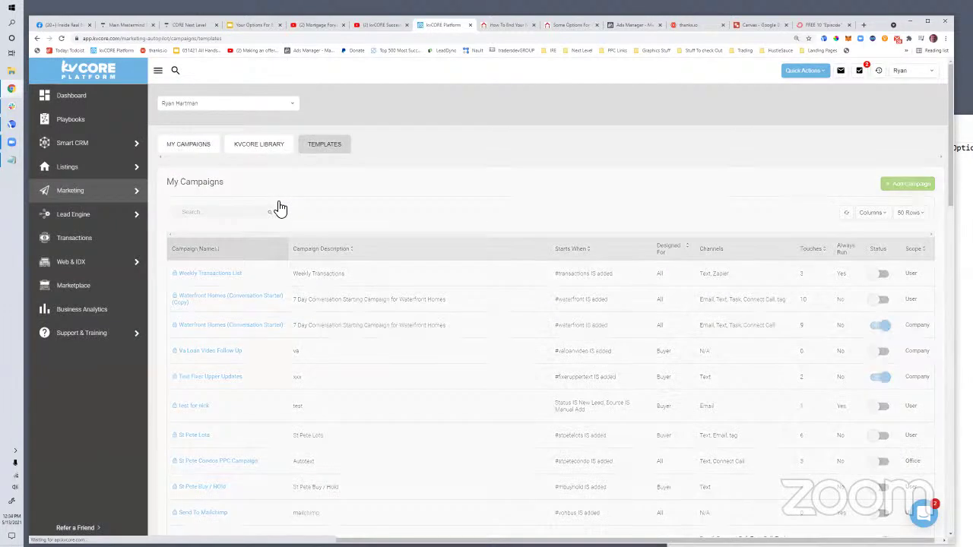
Start a new email template named 'Forbearance initial email' with subject 'Your Mortgage Forbearance Options'
click(905, 184)
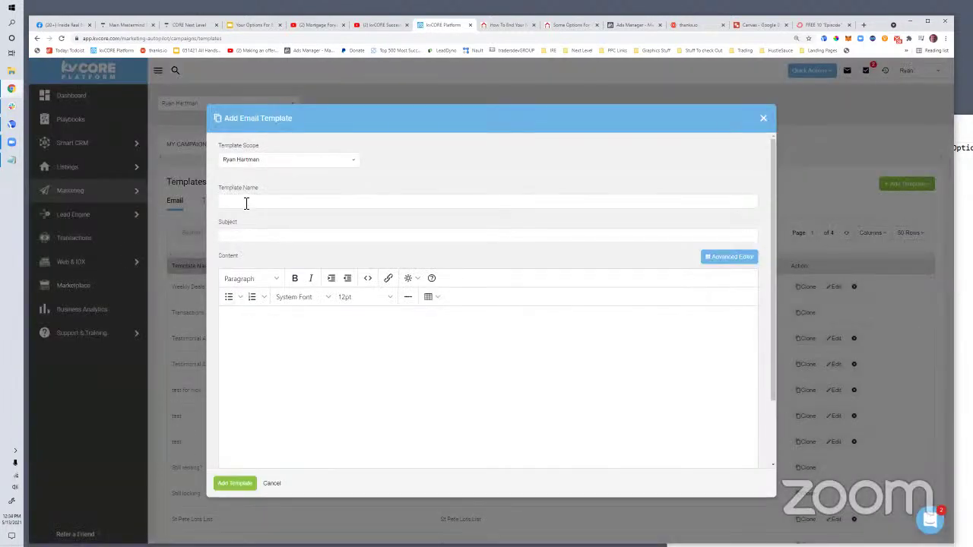
click(245, 203)
text(Forese)
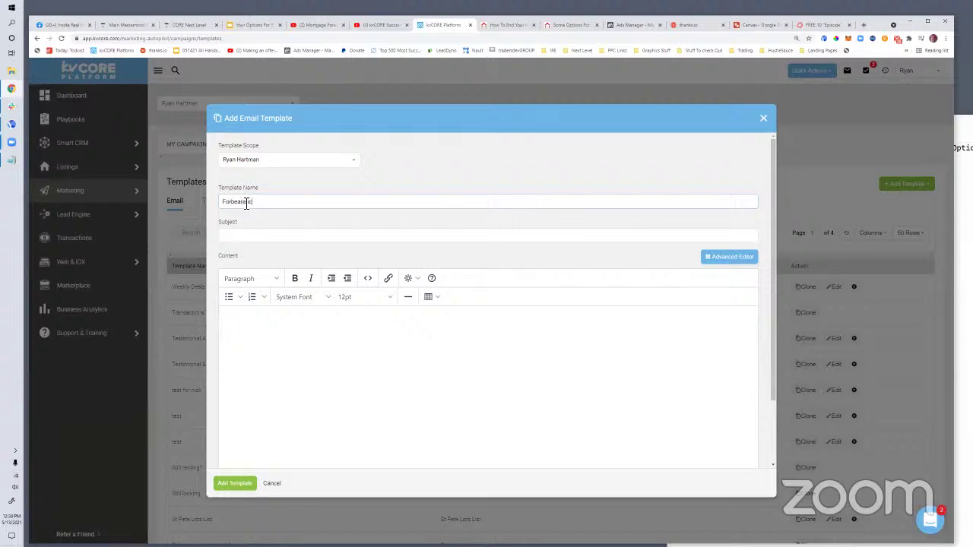
text(semail)
click(248, 238)
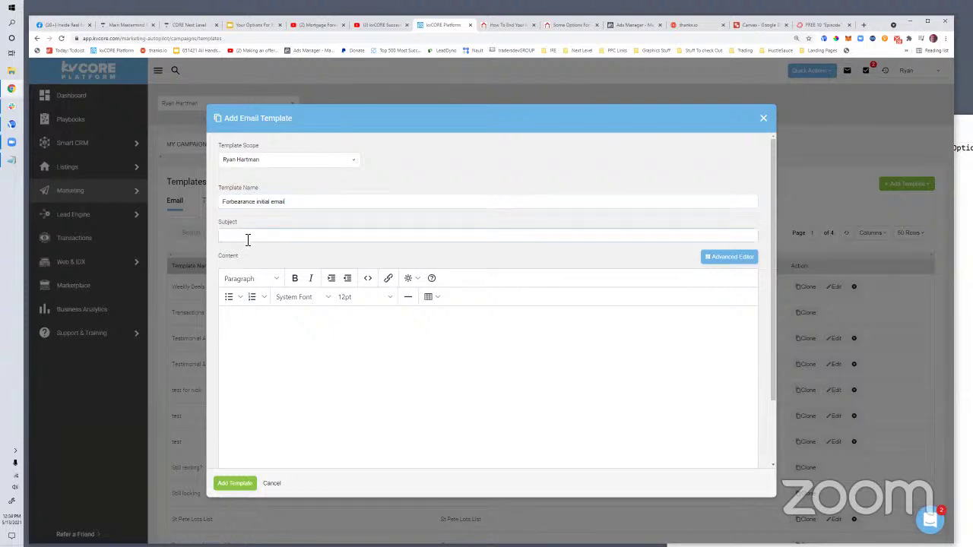
text(Your Mortgage Forbearanc)
key(BackSpace)
key(BackSpace)
text(ance Options)
Write the body greeting 'Hi,' and a paragraph thanking them for checking out the forbearance info
click(308, 333)
text(hi)
text(Hi,)
key(Return)
key(Return)
text(Thanks for )
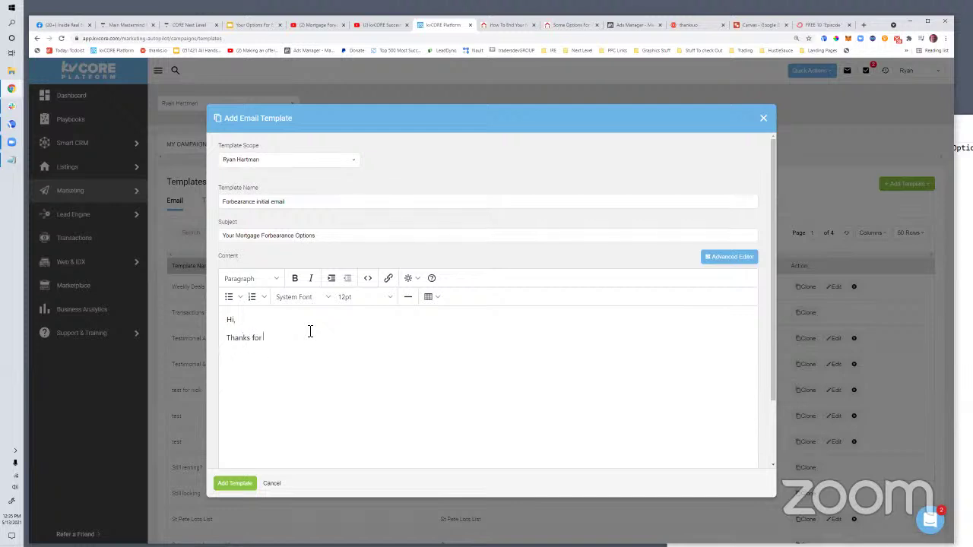
text(checking out the info about mortgage )
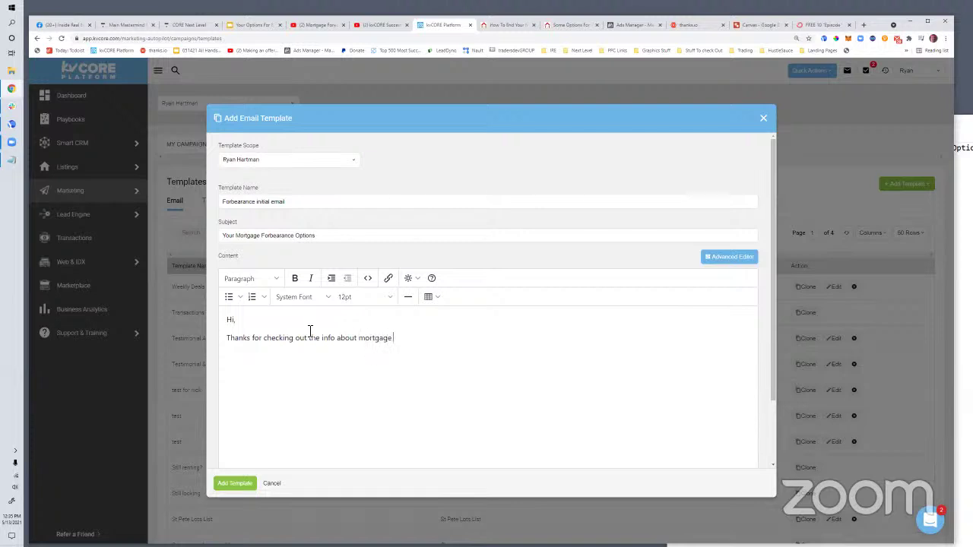
text(forbearance options. )
text(You can click here to )
text(go back t)
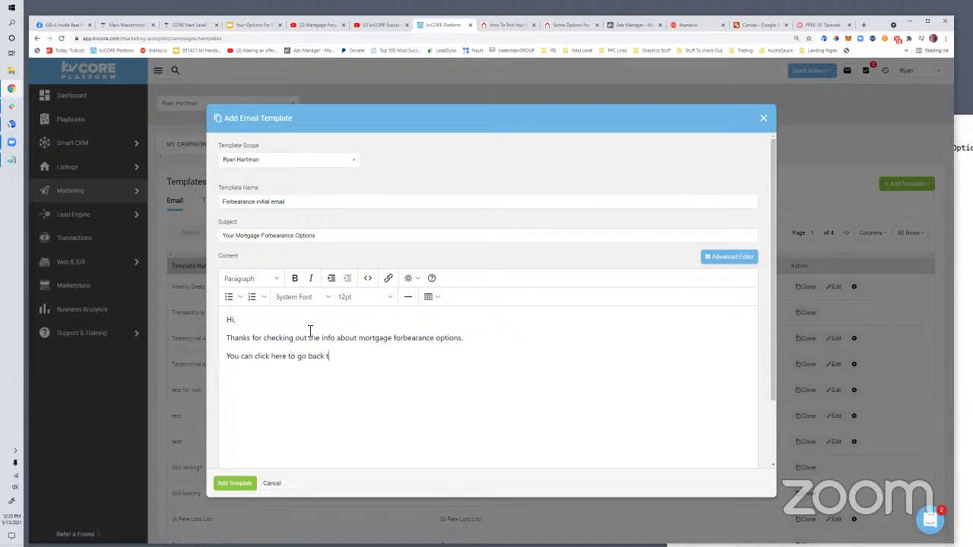
text(o the video anytime.)
Link the phrase 'click here to go back to the video' to the copied blog post URL
click(546, 24)
right_click(355, 40)
click(380, 71)
click(427, 25)
drag(255, 358, 368, 360)
click(388, 278)
key(Return)
Add the closing line 'Just curious, are you currently in forbearance…', sign it with the sender's name, and save the template
click(397, 371)
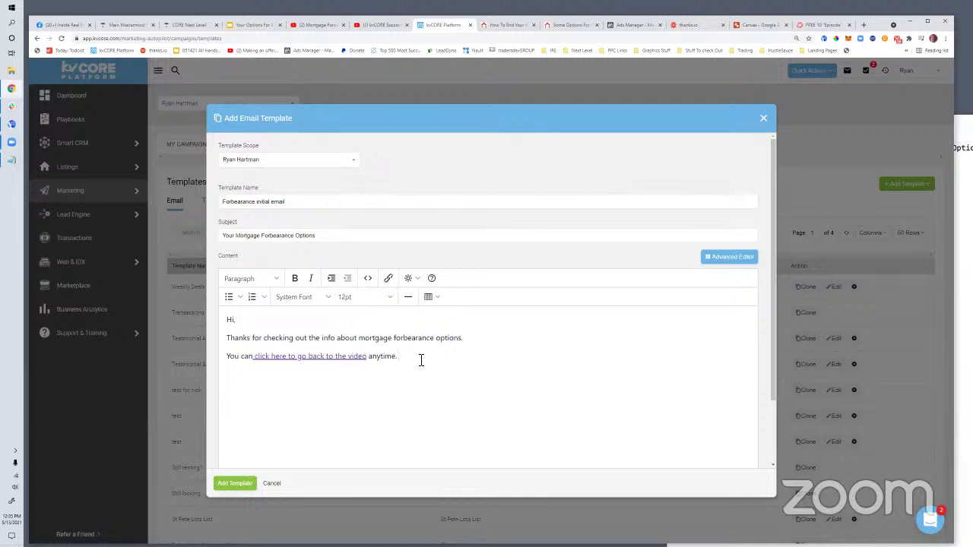
key(Return)
text(Watch)
key(BackSpace)
key(BackSpace)
key(BackSpace)
key(BackSpace)
key(BackSpace)
text(In th)
key(BackSpace)
key(BackSpace)
text(Just curious, are you currently in forbearance. or do you know someone who is? -Ryan)
click(230, 485)
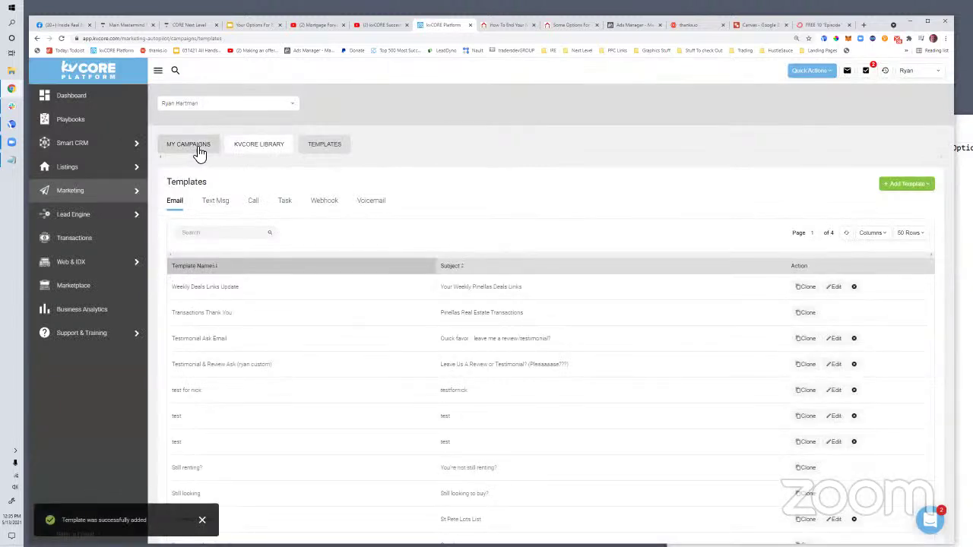
Search My Campaigns for 'forbe', open the forbearance campaign, and begin adding an Email action
click(199, 152)
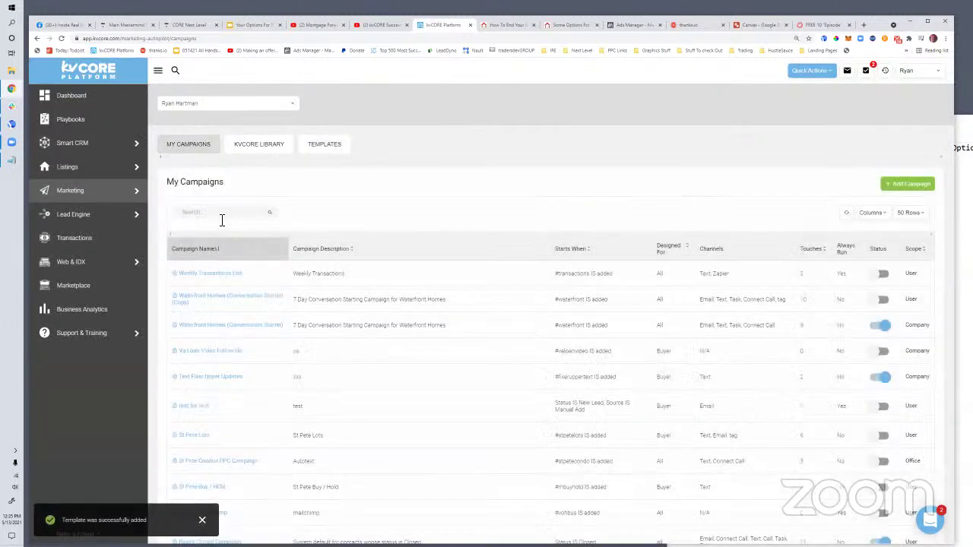
click(221, 220)
text(t)
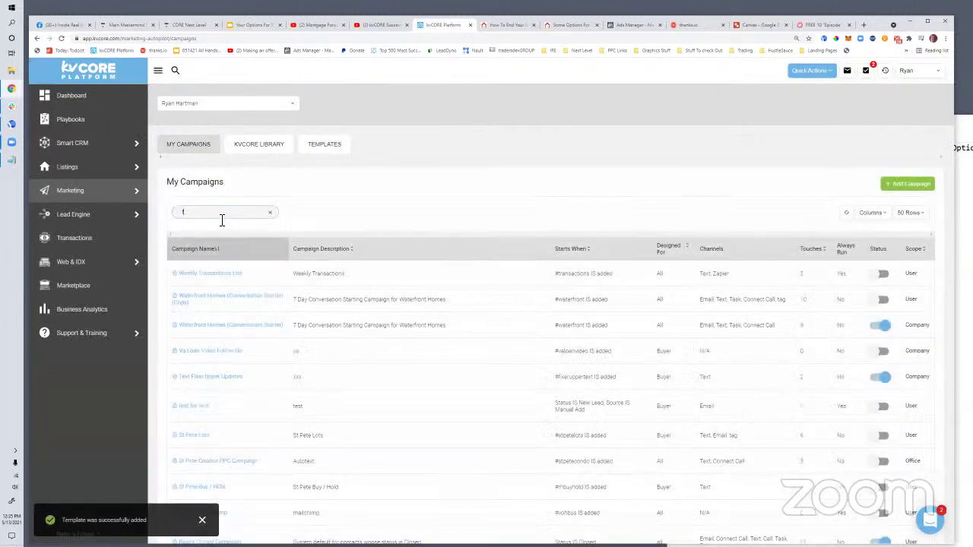
text(or)
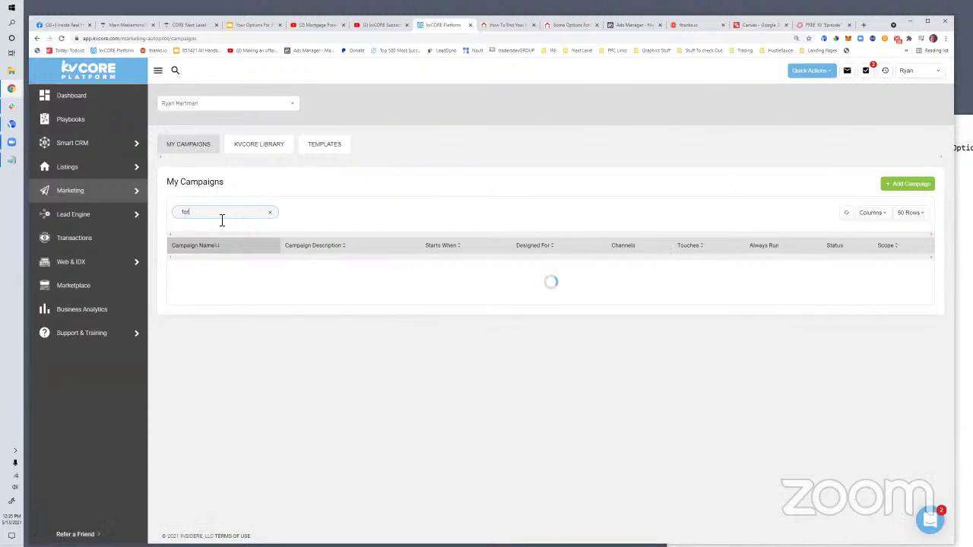
text(be)
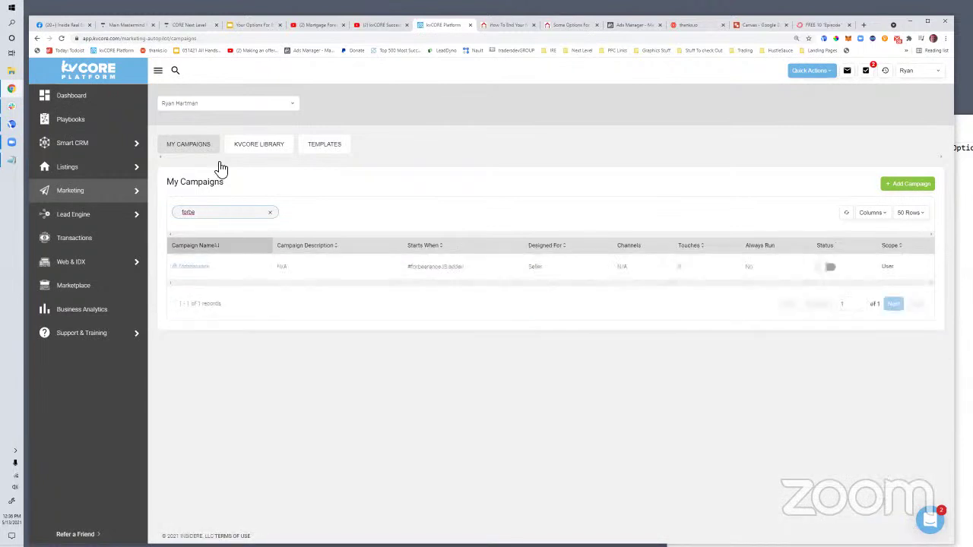
click(193, 267)
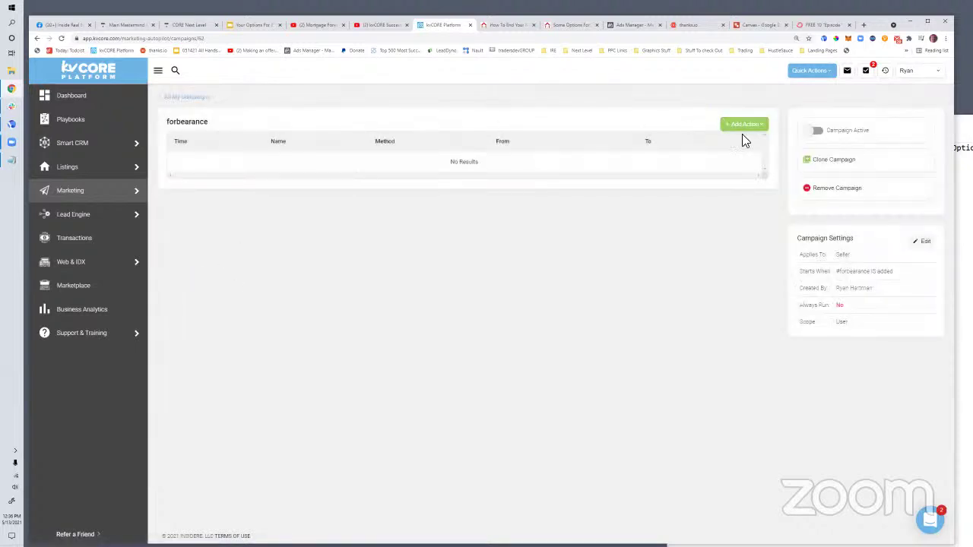
click(742, 126)
click(736, 144)
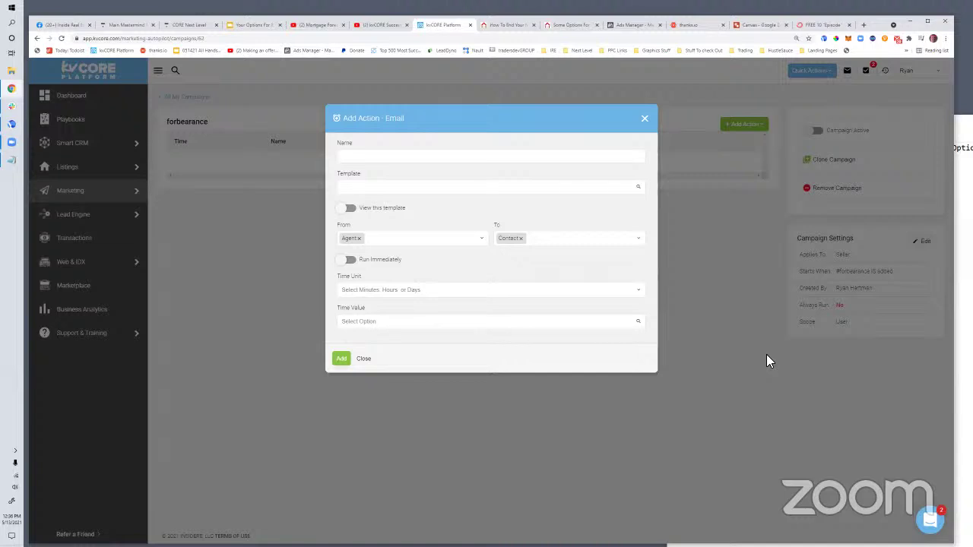
Add an immediate 'Forbearance first email' action using the Forbearance initial email template, then begin a Task action
click(357, 158)
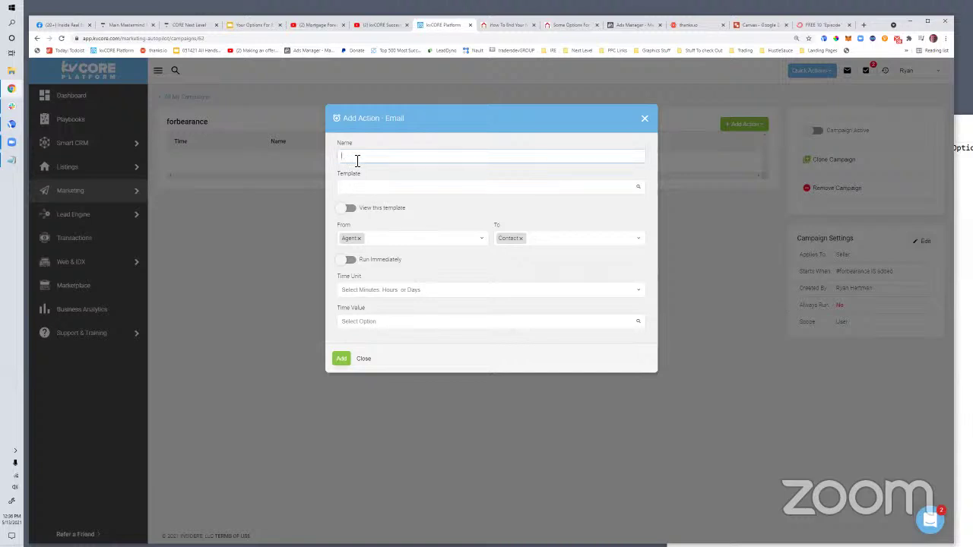
text(Foreb)
key(BackSpace)
text(earance first email)
click(365, 190)
text(for)
key(Return)
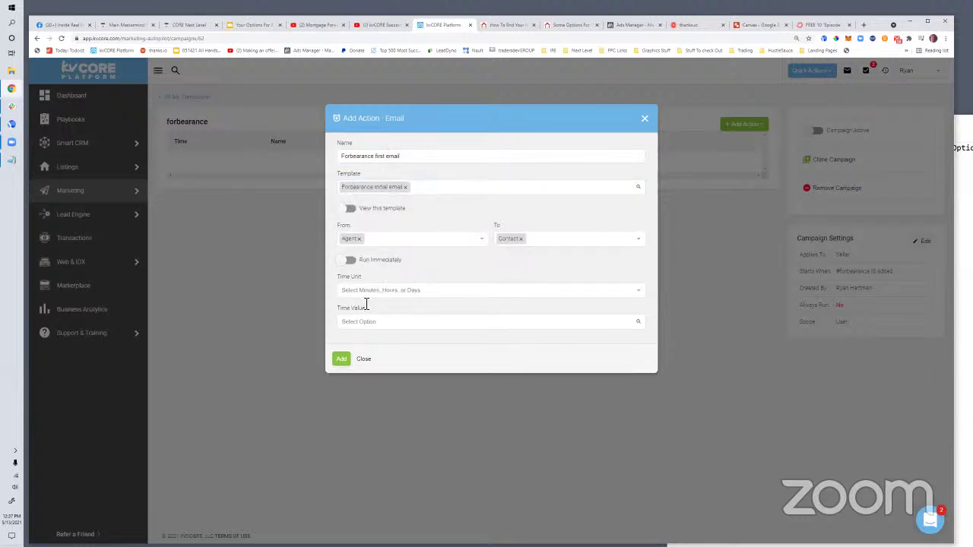
click(350, 260)
click(342, 301)
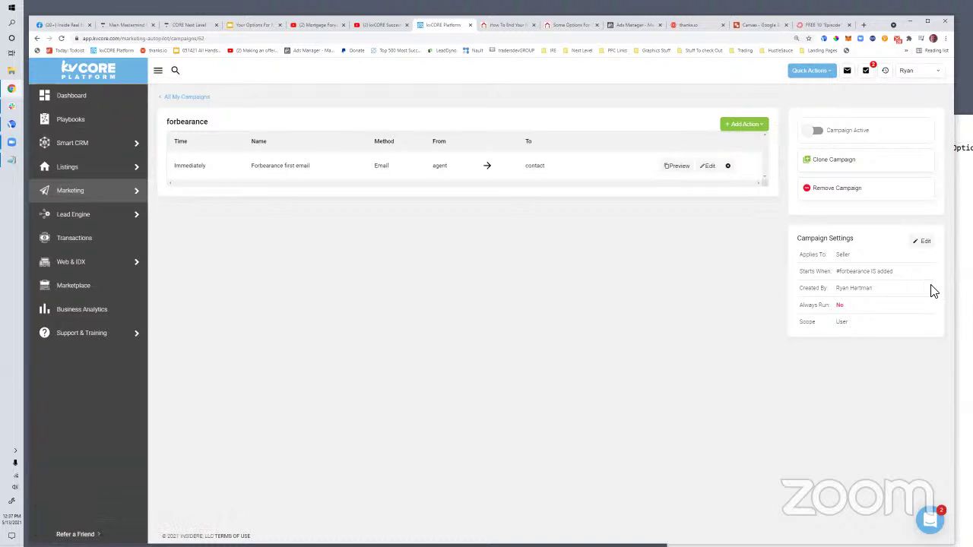
click(760, 128)
click(746, 180)
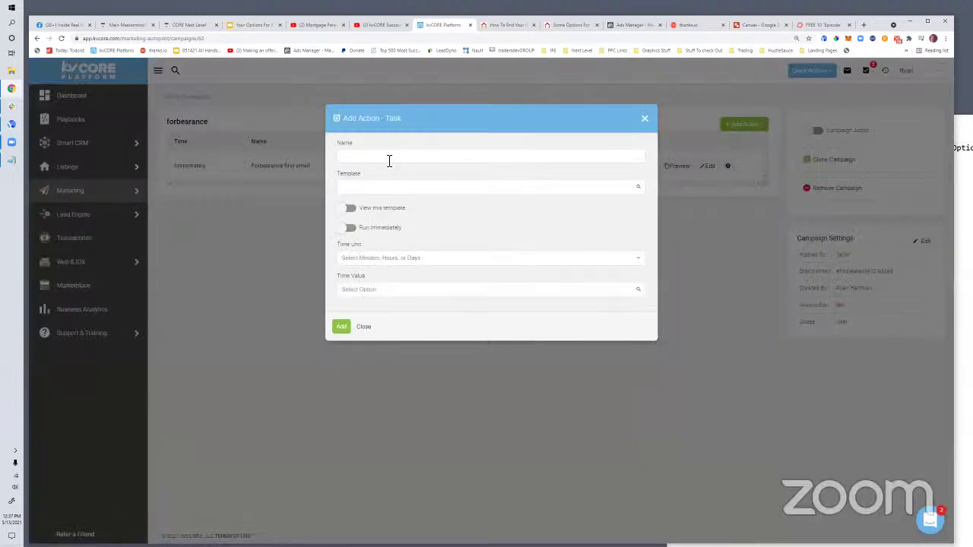
Dismiss the task form and switch the forbearance campaign to active, confirming with Yes
click(645, 120)
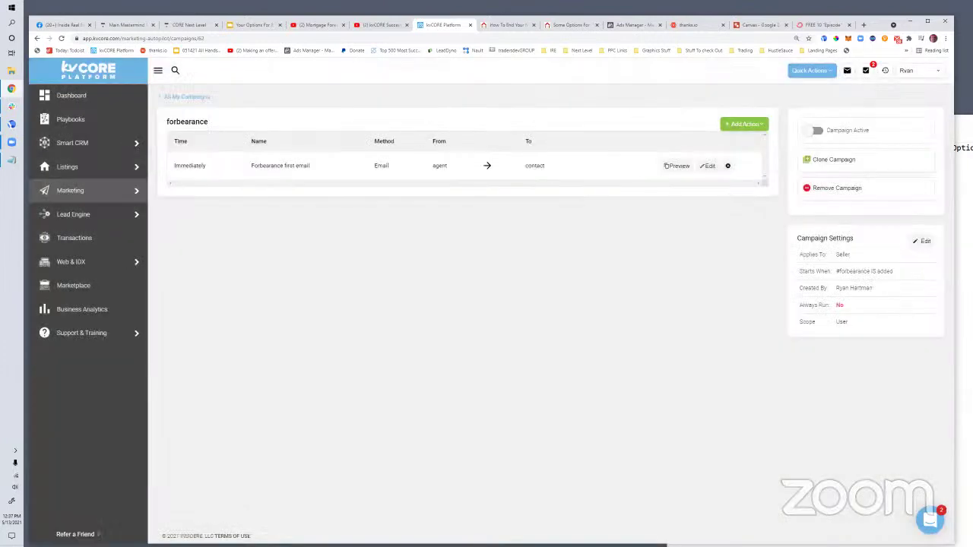
click(817, 131)
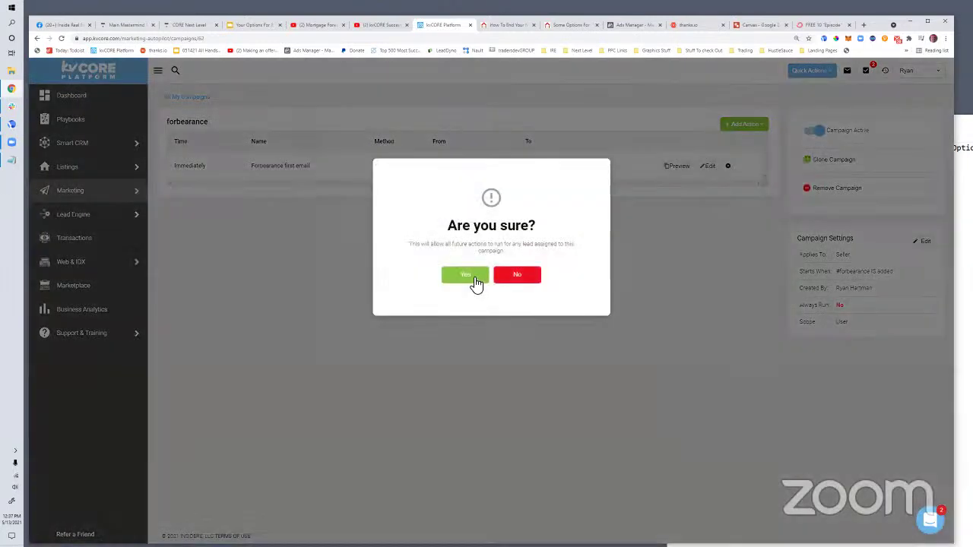
click(474, 284)
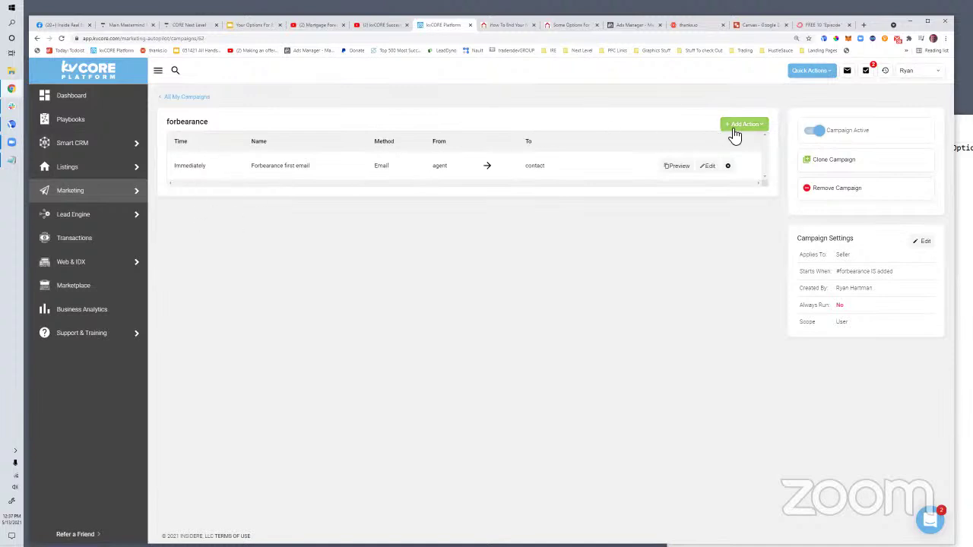
Begin another email action, preview the 'Just curious, do you own?' template, then remove it and close the form
click(734, 133)
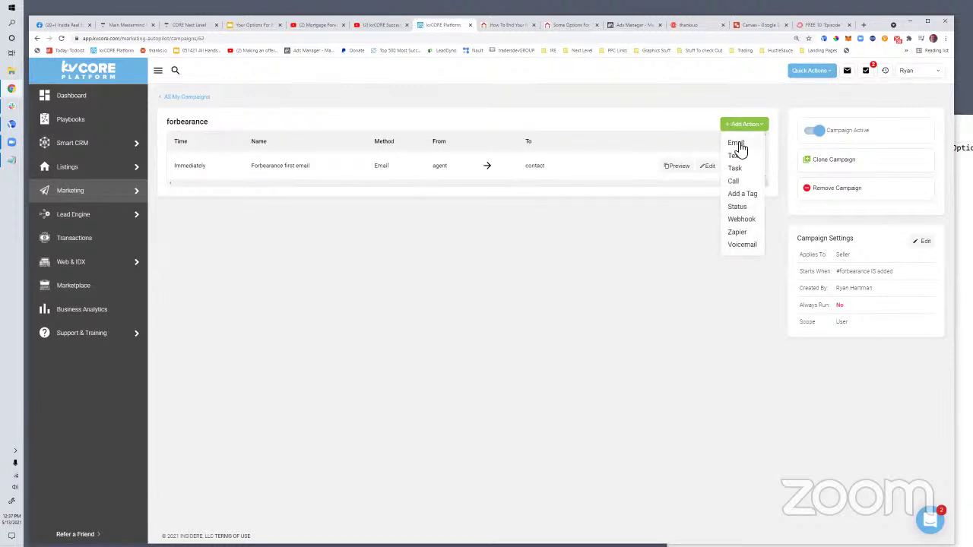
click(738, 144)
click(362, 188)
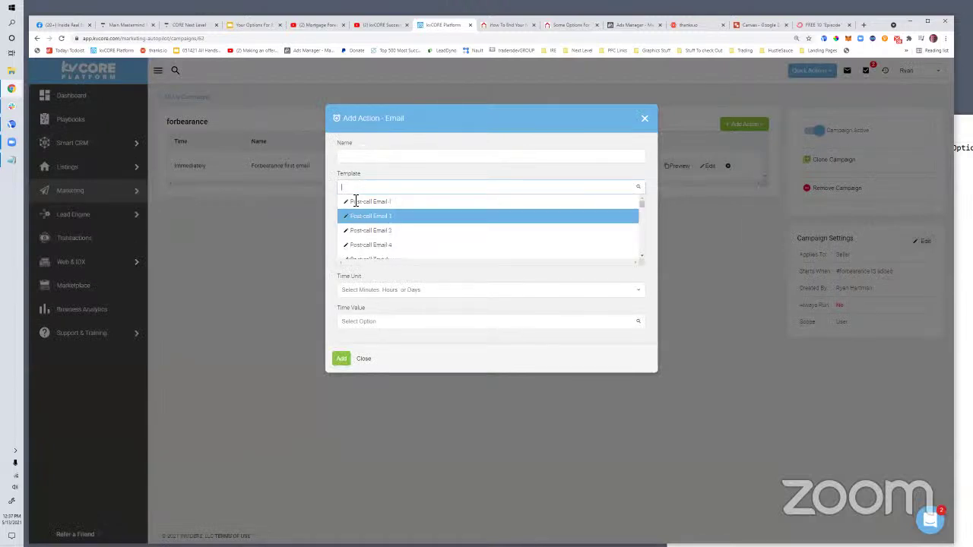
text(just)
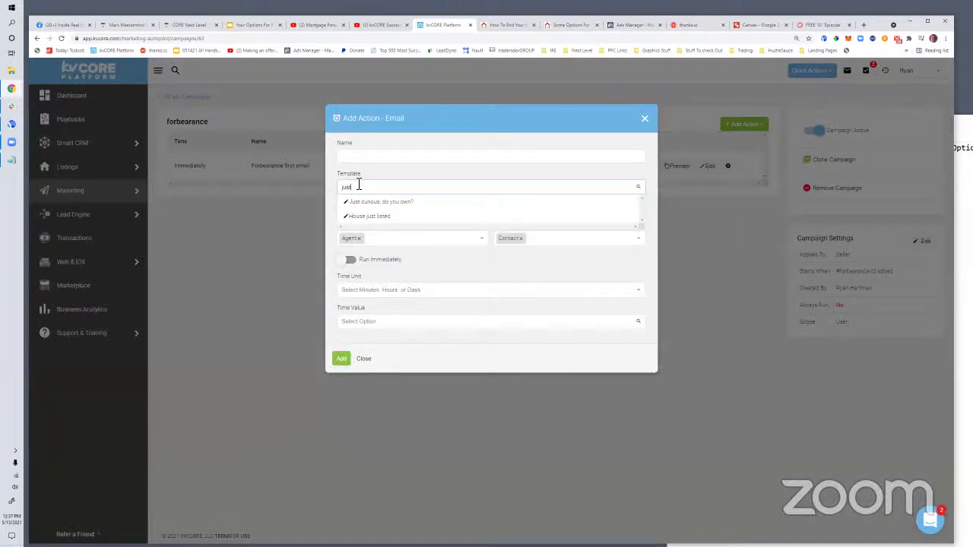
click(356, 201)
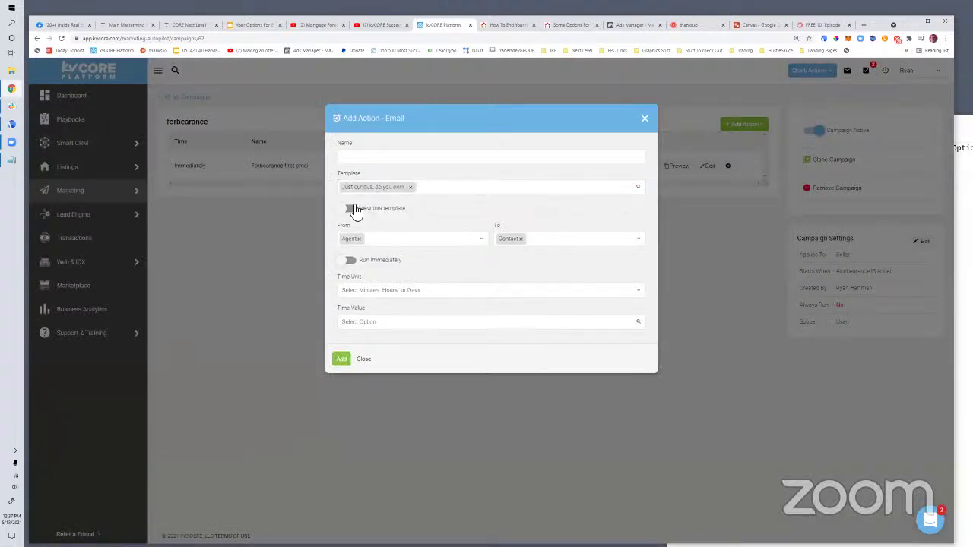
click(349, 210)
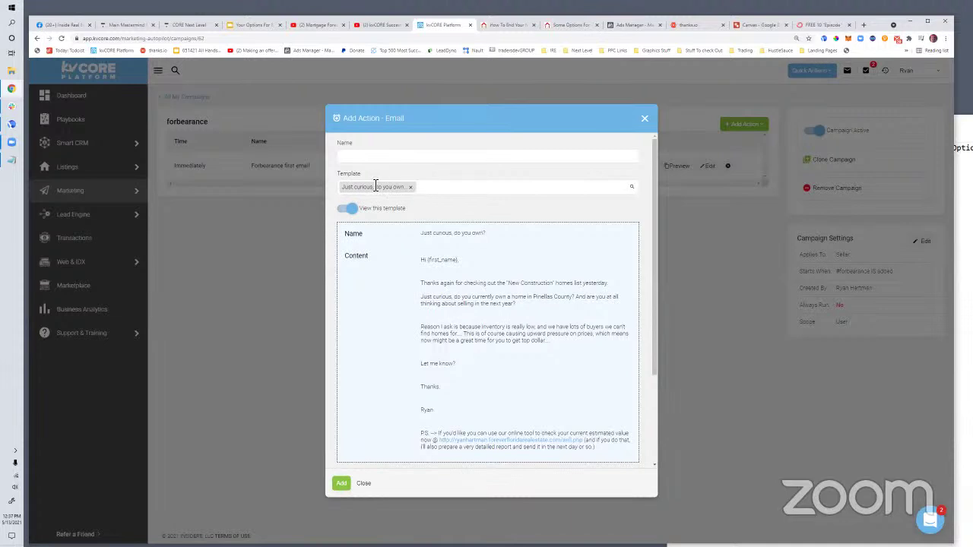
click(410, 187)
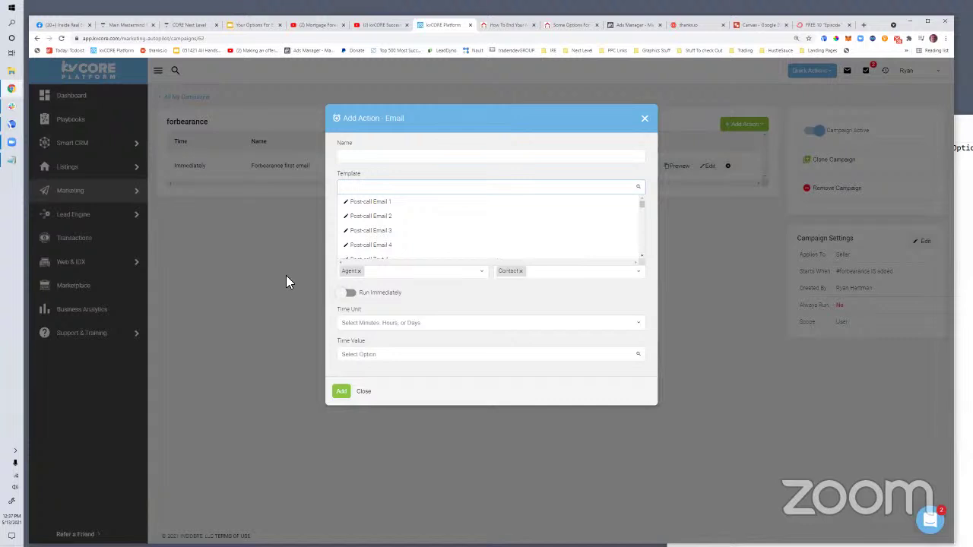
click(645, 119)
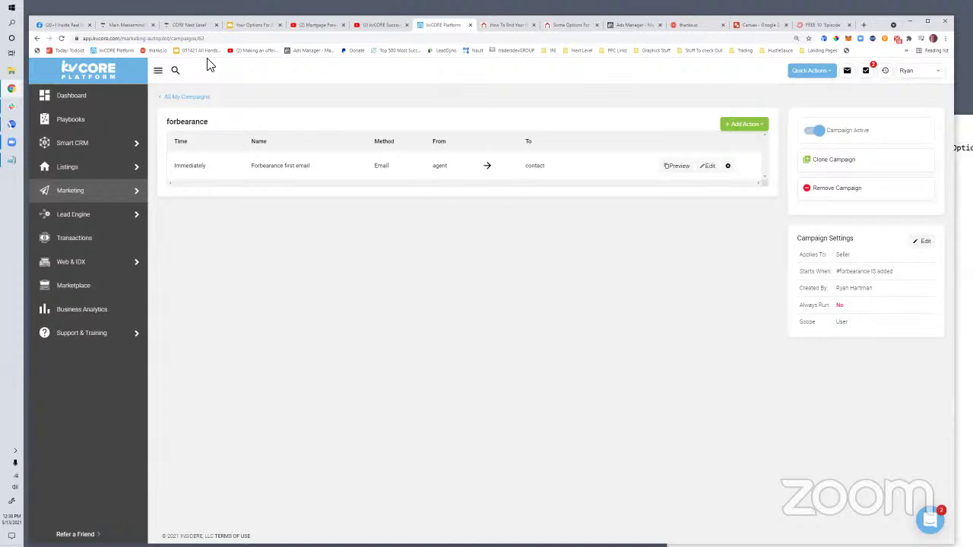
From the CORE Next Level tab's student dashboard, open the Growth System Builder course
key(ctrl+3)
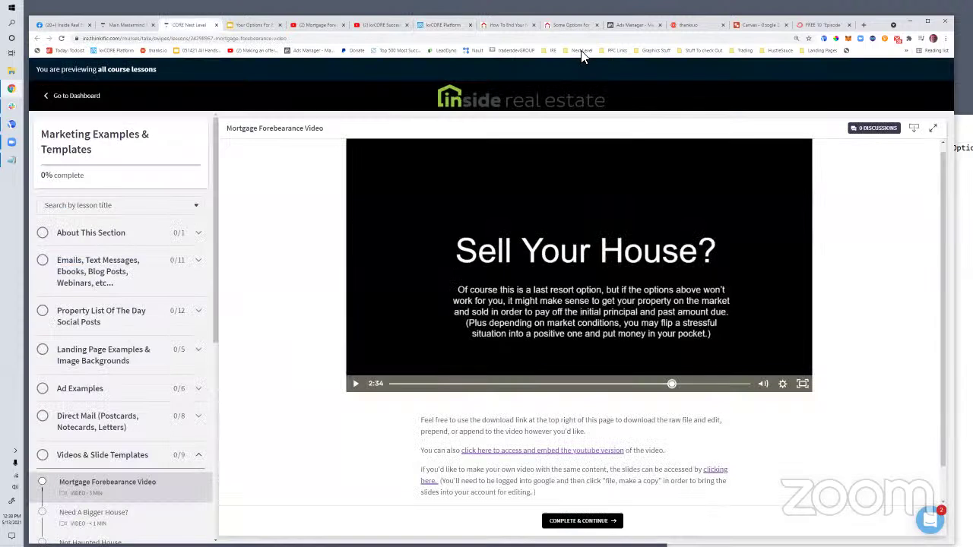
click(581, 50)
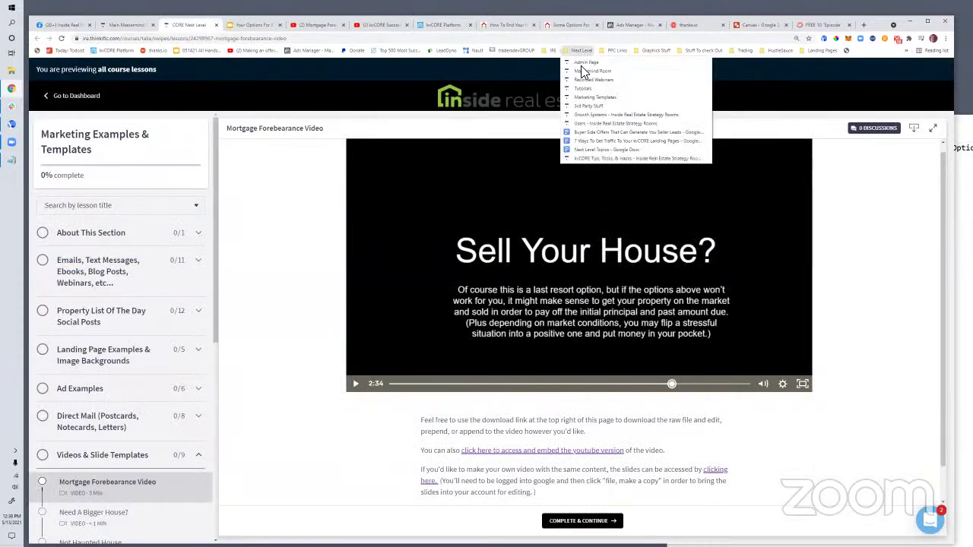
click(74, 96)
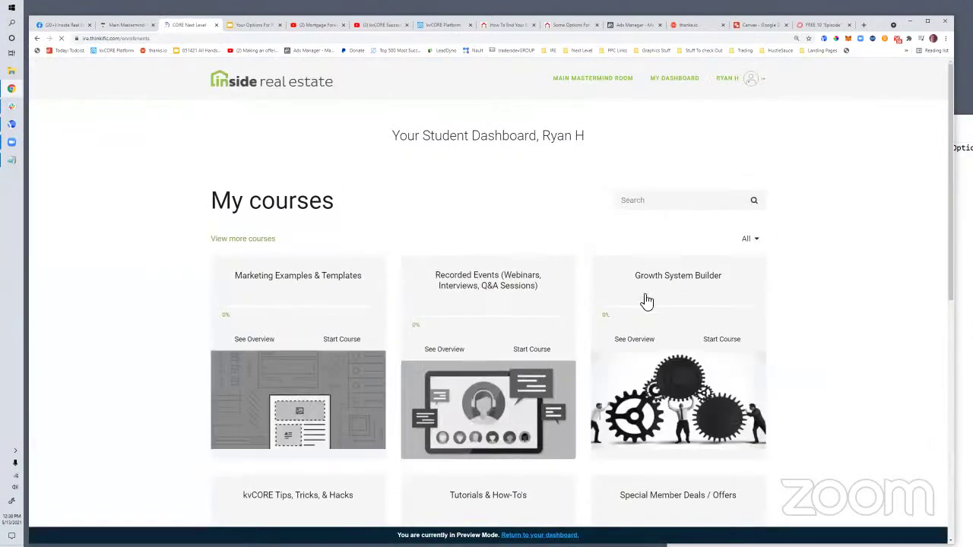
click(668, 266)
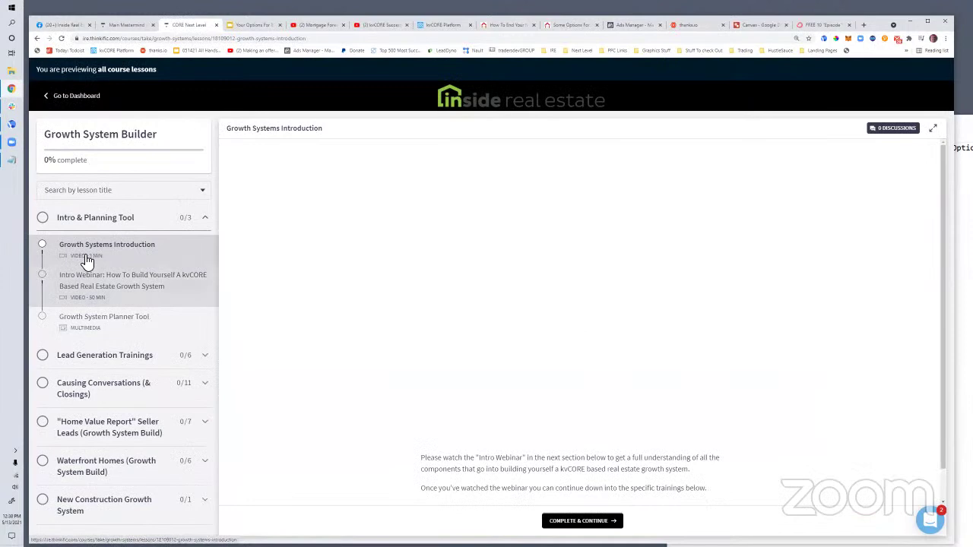
Browse the Intro & Planning Tool, Lead Generation and Causing Conversations lessons, then return to the forbearance blog tabs
click(114, 356)
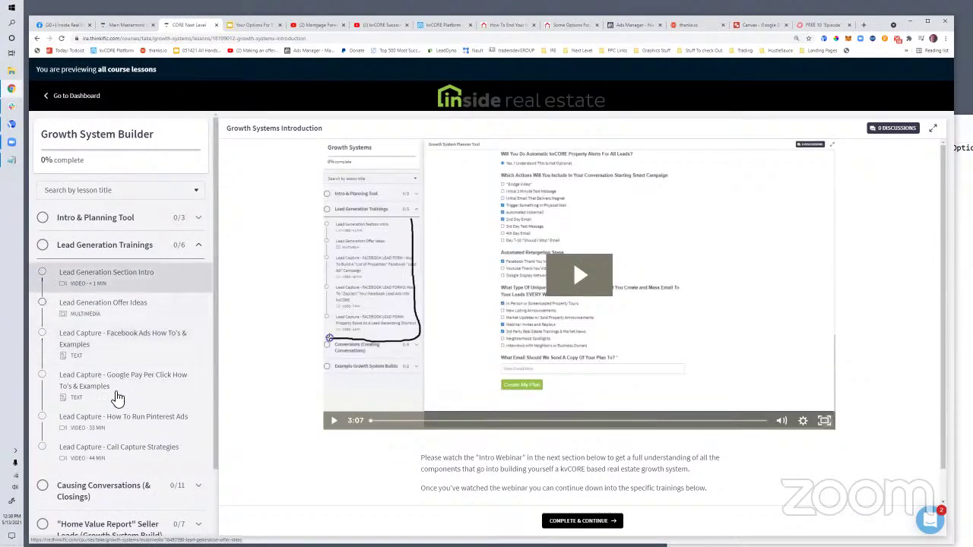
click(99, 219)
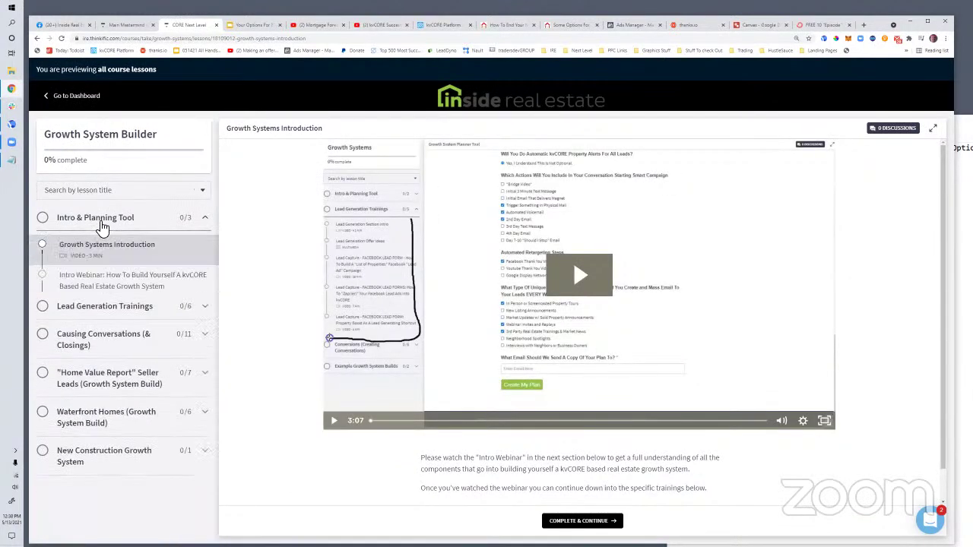
click(105, 358)
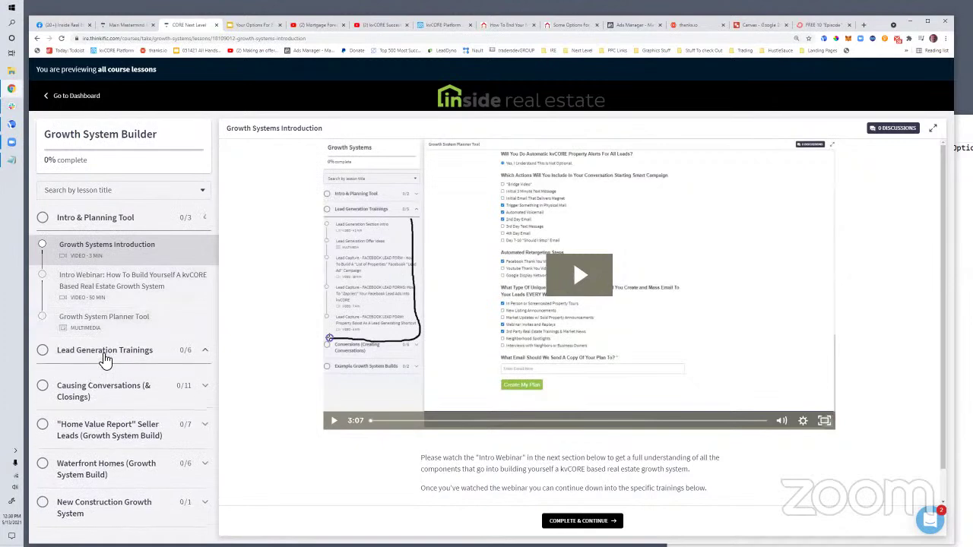
scroll(110, 350, down, 1)
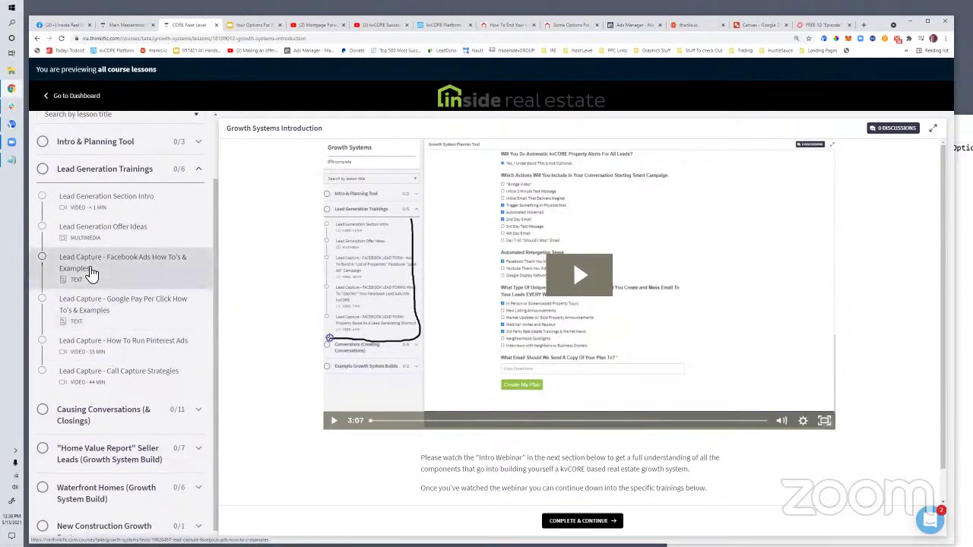
scroll(101, 270, down, 1)
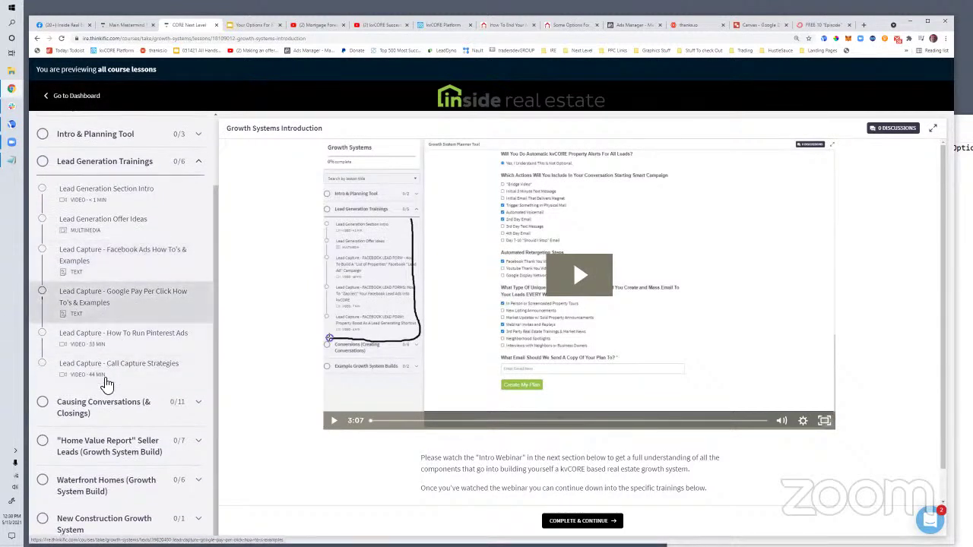
click(67, 409)
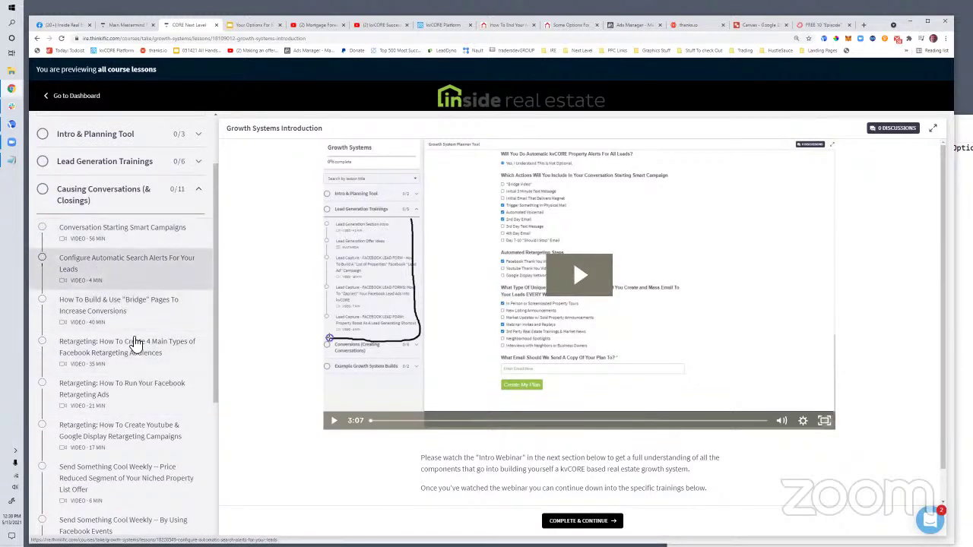
scroll(129, 452, down, 3)
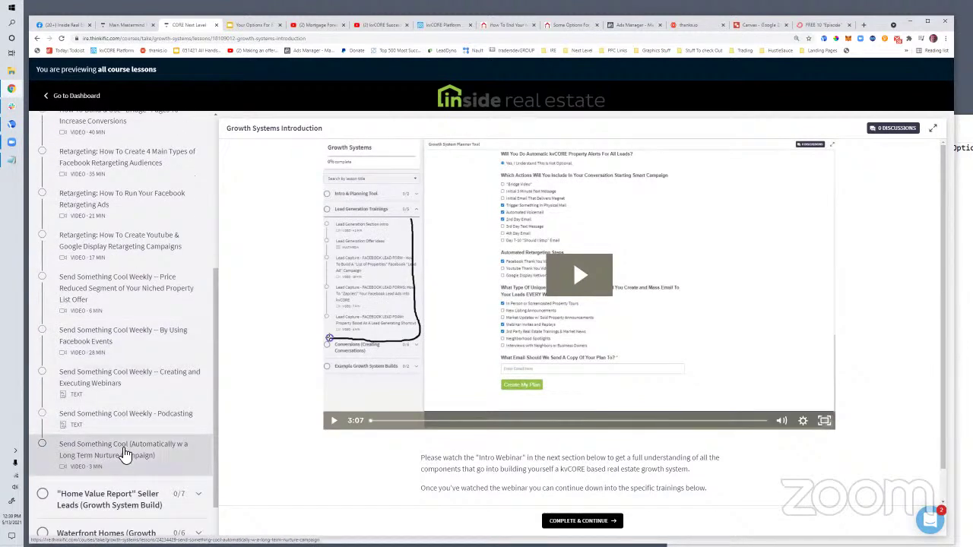
scroll(126, 454, up, 1)
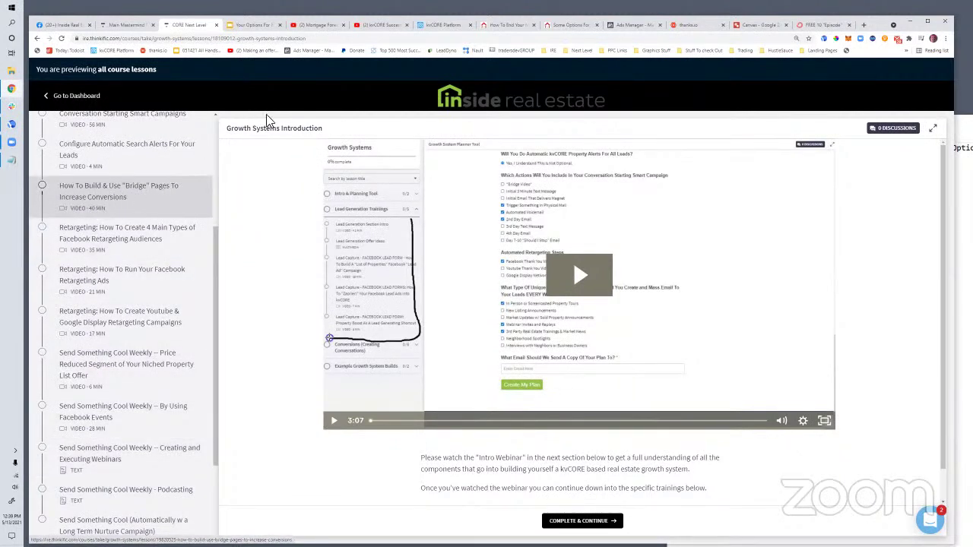
click(508, 24)
click(559, 24)
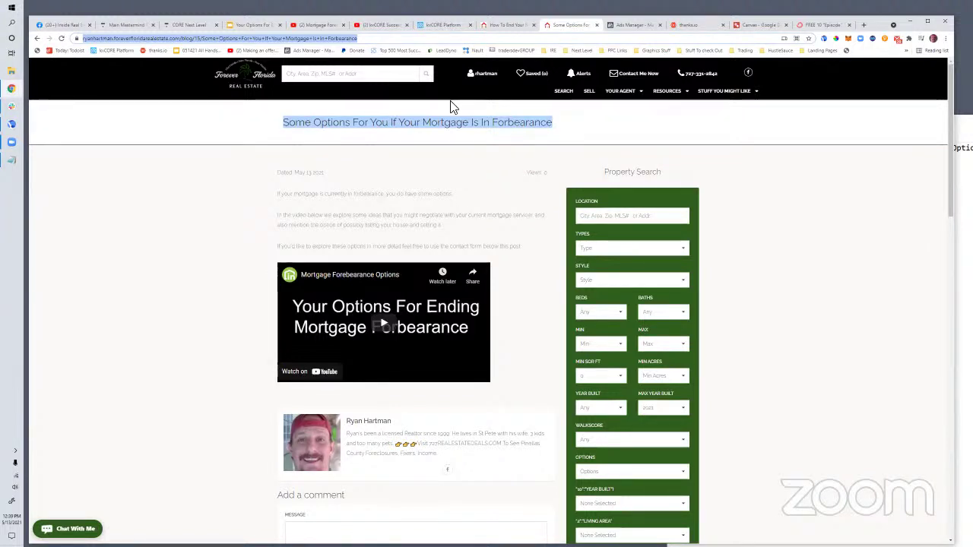
On the Facebook discussion group, scroll the feed and pause the property boost smart campaign video
click(64, 25)
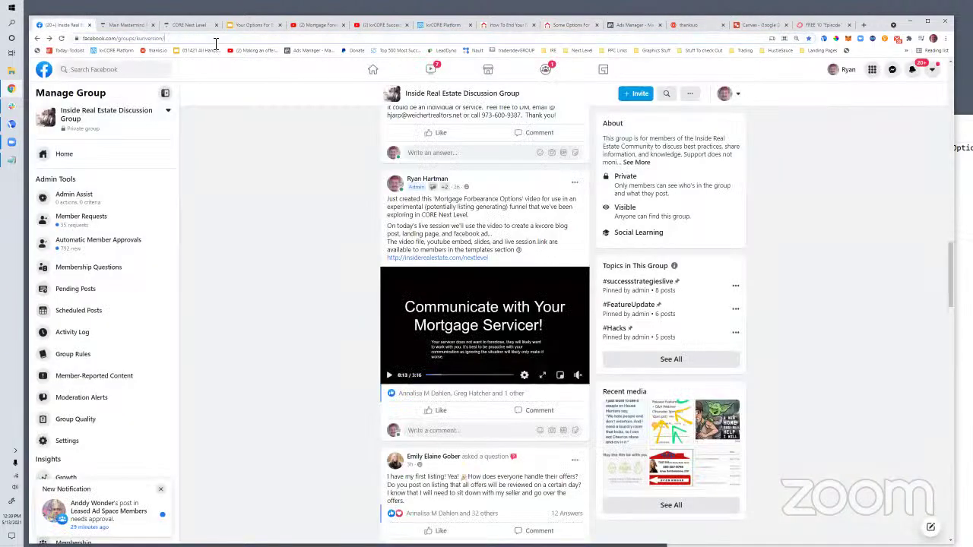
click(218, 39)
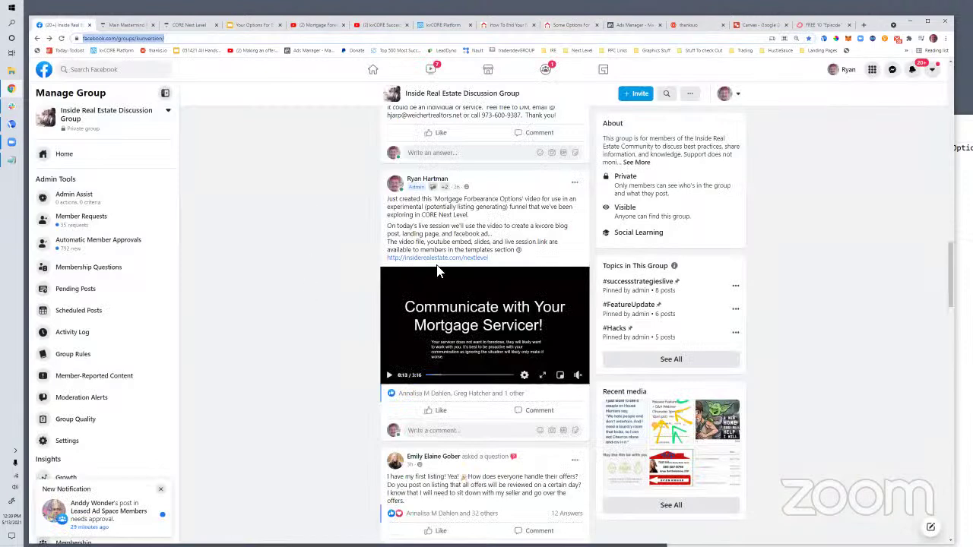
scroll(548, 221, down, 3)
scroll(547, 220, down, 20)
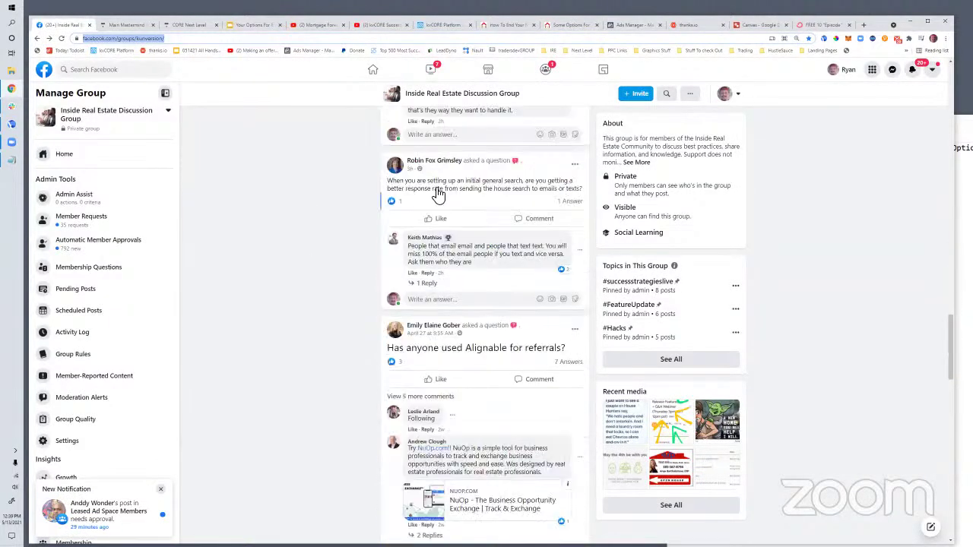
scroll(520, 261, down, 7)
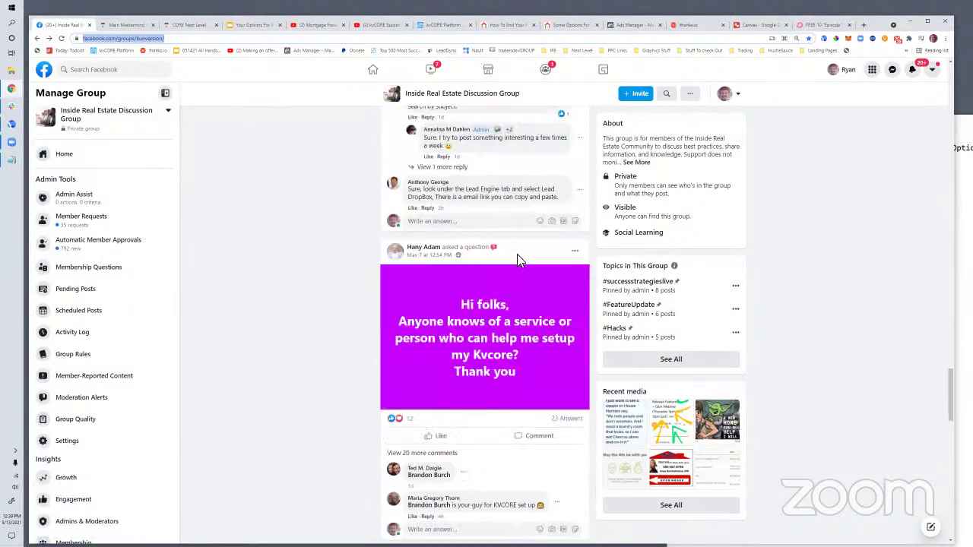
scroll(511, 251, up, 2)
scroll(509, 236, down, 10)
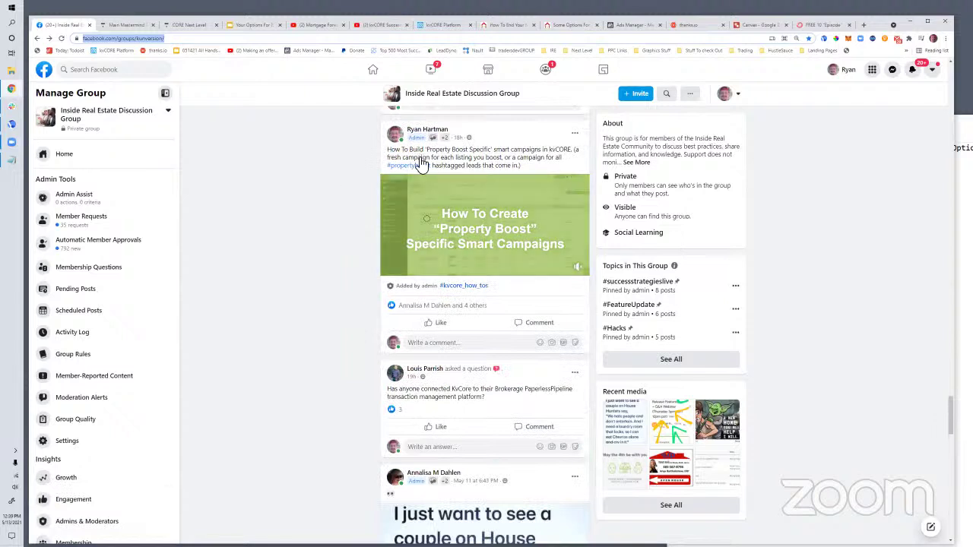
click(578, 263)
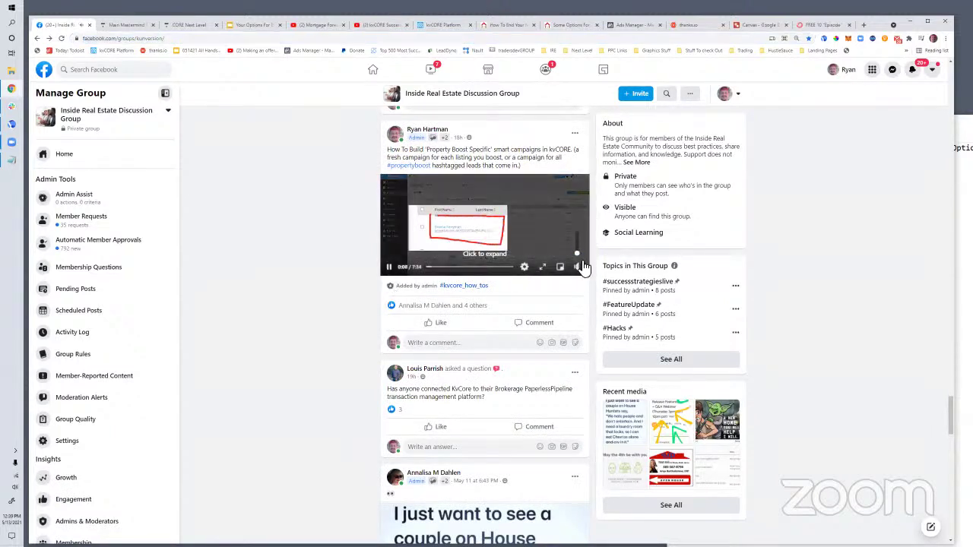
click(390, 269)
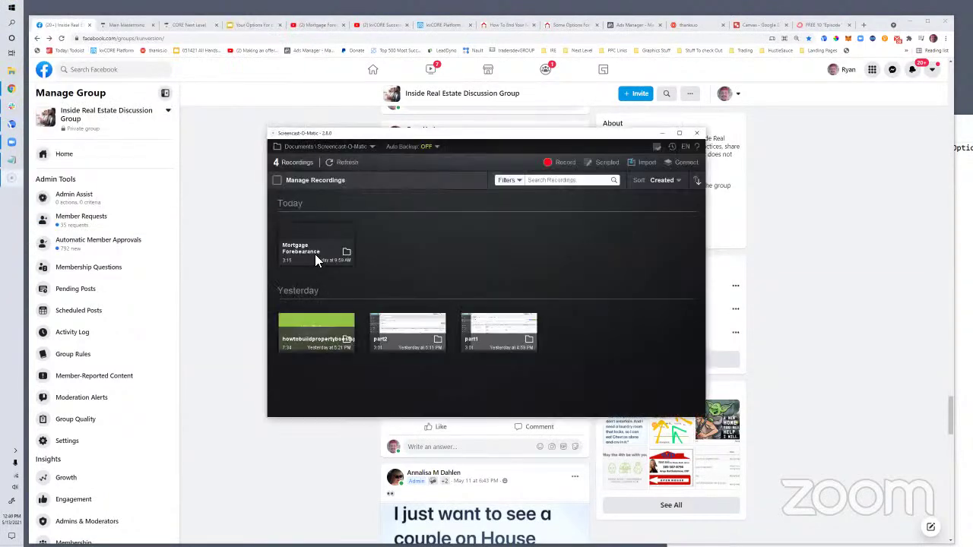
Open the Mortgage Forebearance recording, enable Working Together background music, and review its Music Options
click(316, 257)
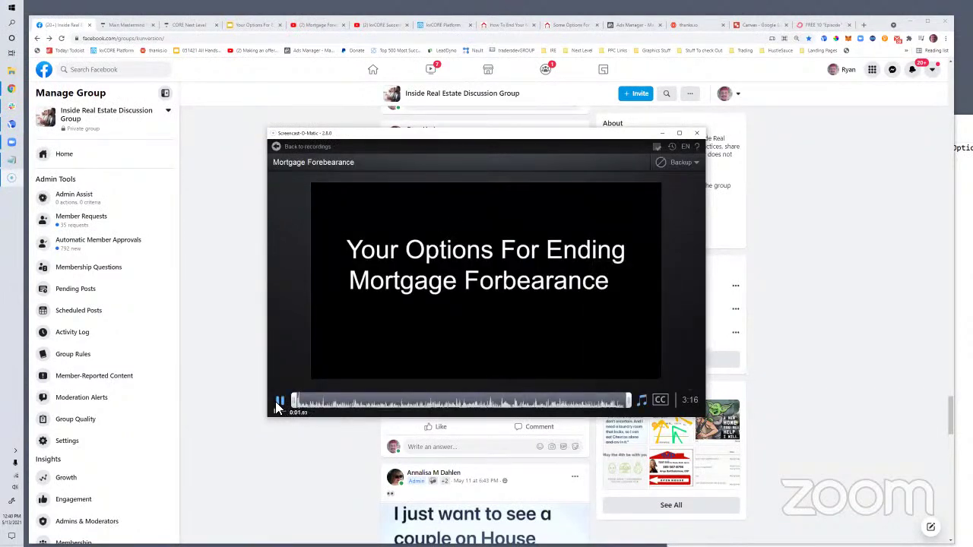
click(280, 401)
click(624, 377)
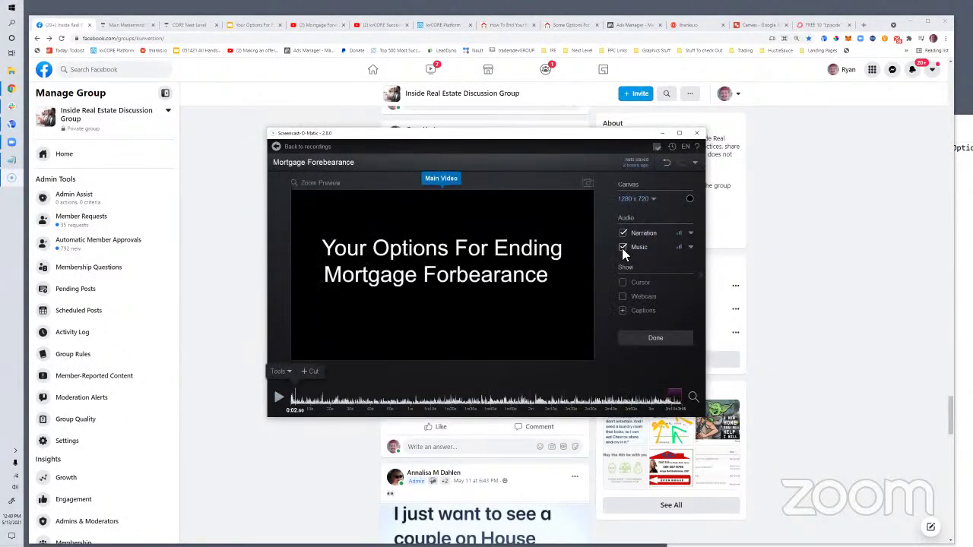
click(622, 247)
click(678, 248)
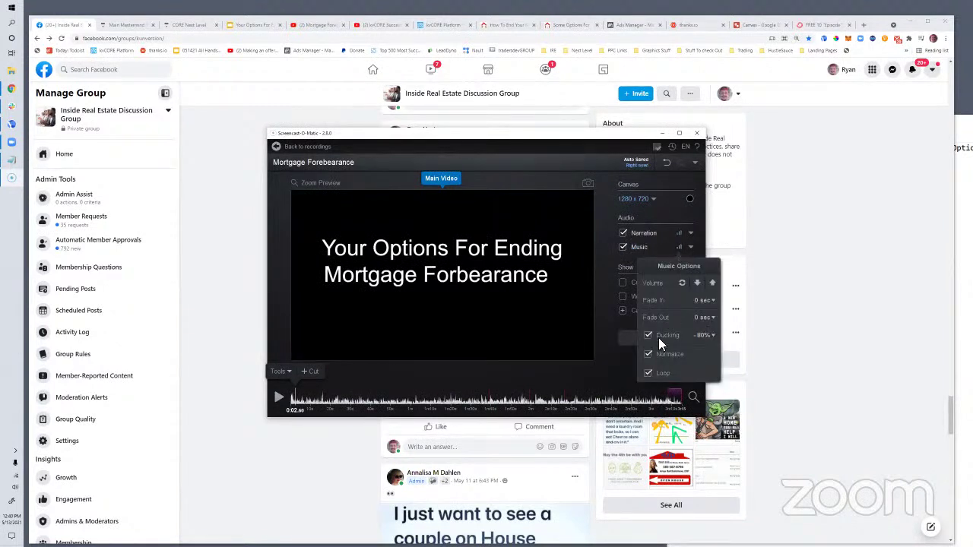
click(692, 247)
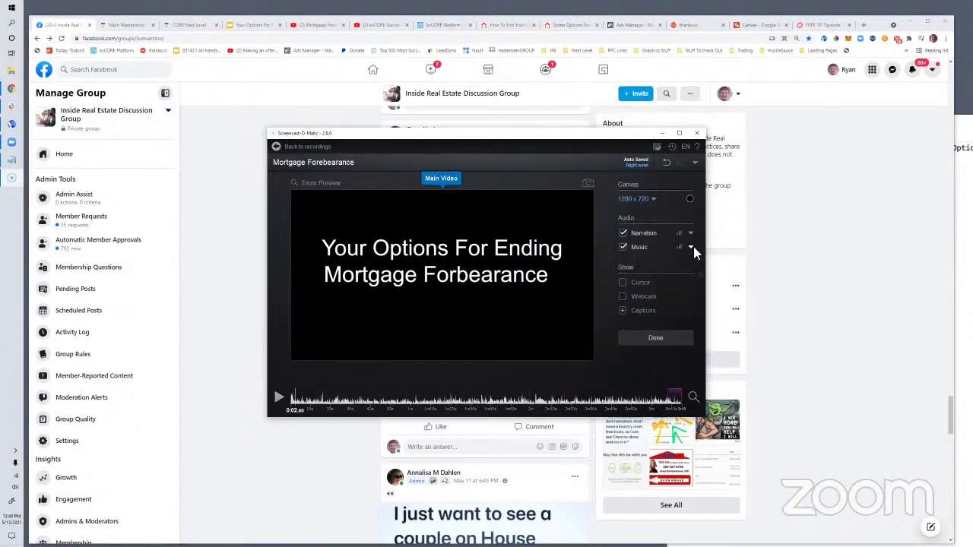
click(694, 247)
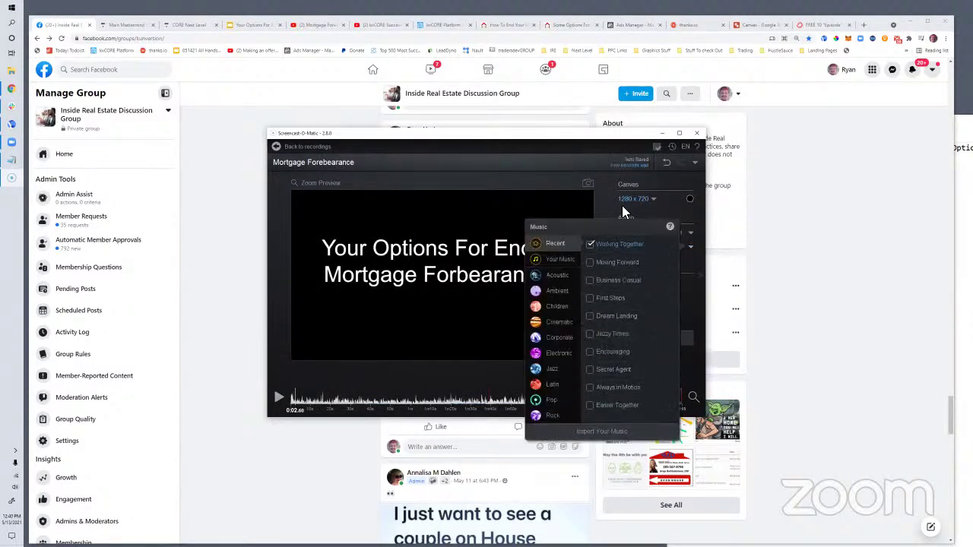
click(662, 212)
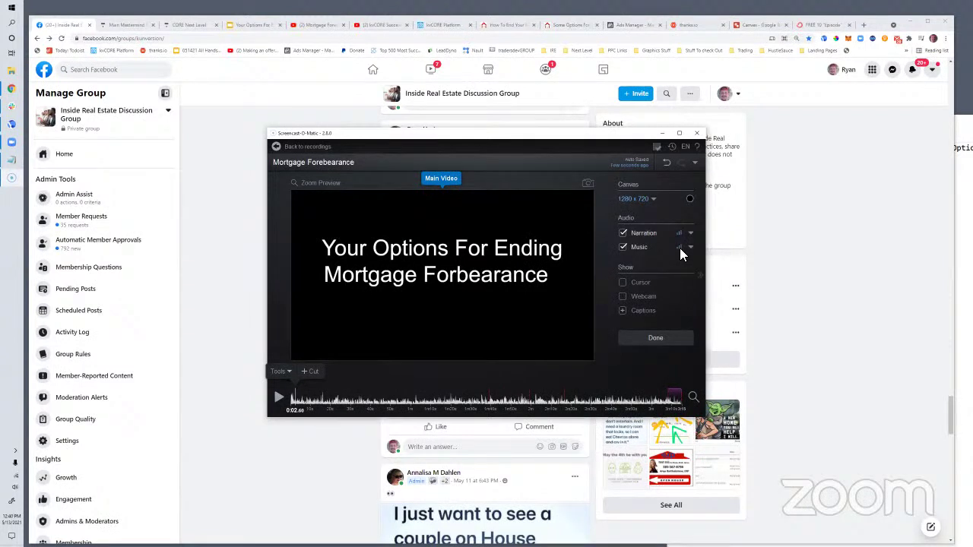
click(680, 248)
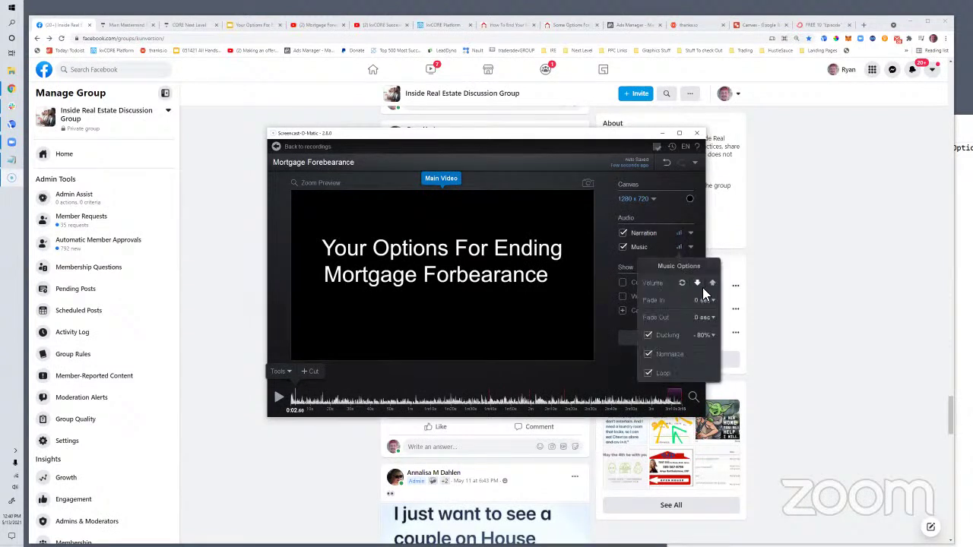